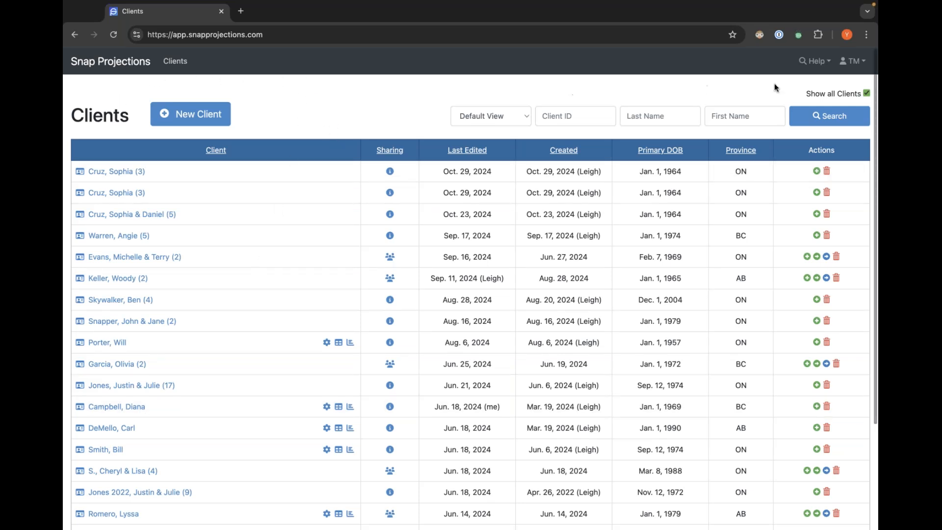
{"action": "left_click", "coordinate": [817, 62]}
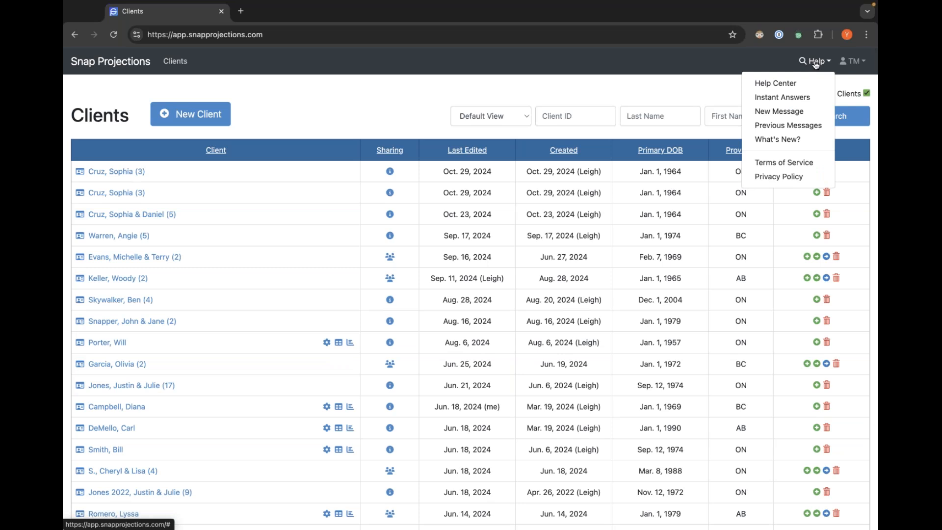
{"action": "left_click", "coordinate": [661, 85]}
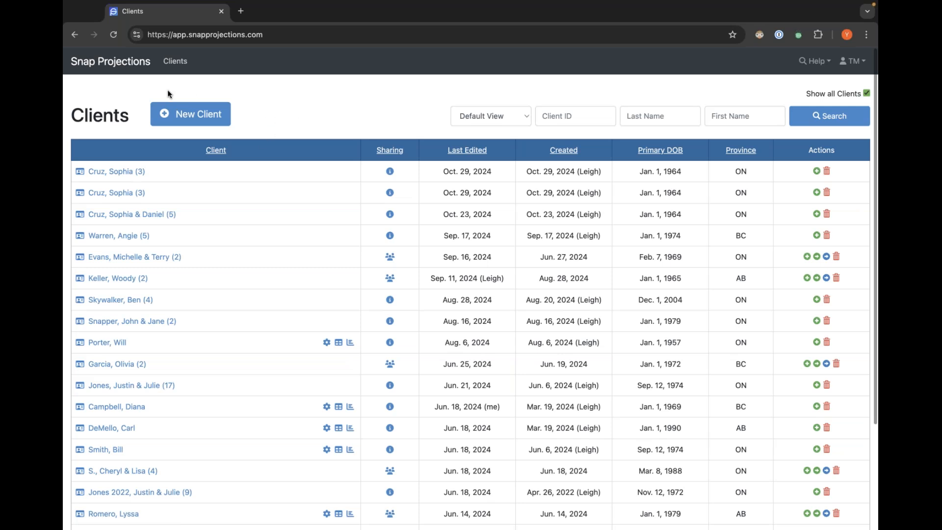
Start a new client and fill in the primary client's first name, last name and date of birth.
{"action": "left_click", "coordinate": [200, 116]}
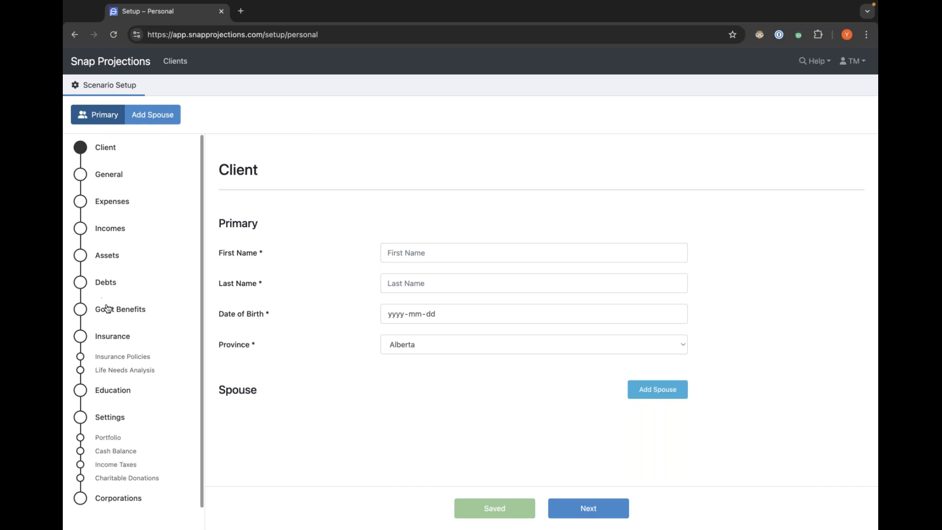
{"action": "scroll", "coordinate": [108, 309], "scroll_direction": "down", "scroll_amount": 1}
{"action": "scroll", "coordinate": [107, 304], "scroll_direction": "up", "scroll_amount": 1}
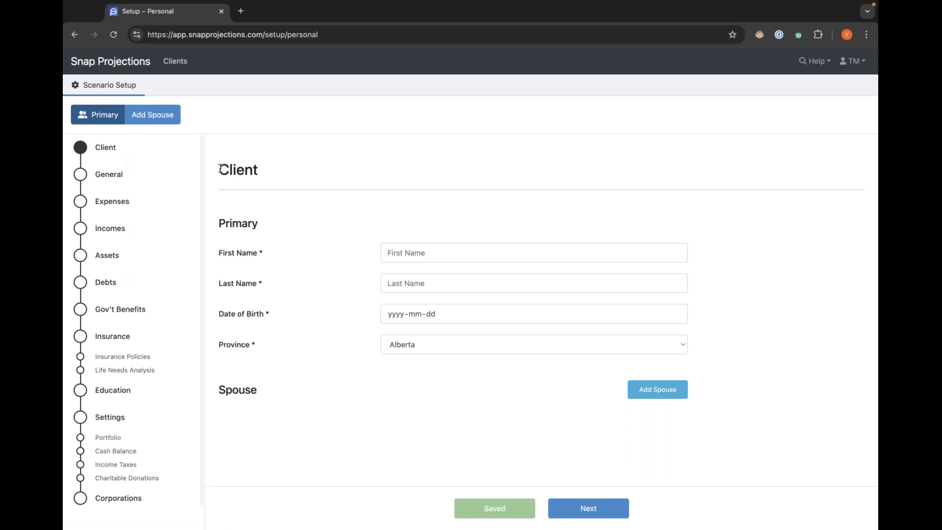
{"action": "left_click", "coordinate": [412, 249]}
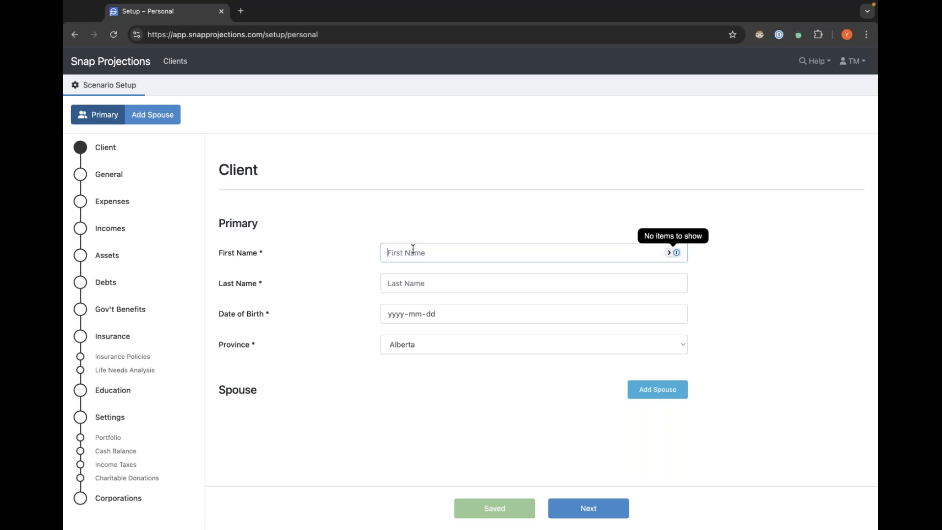
{"action": "type", "text": "Mo"}
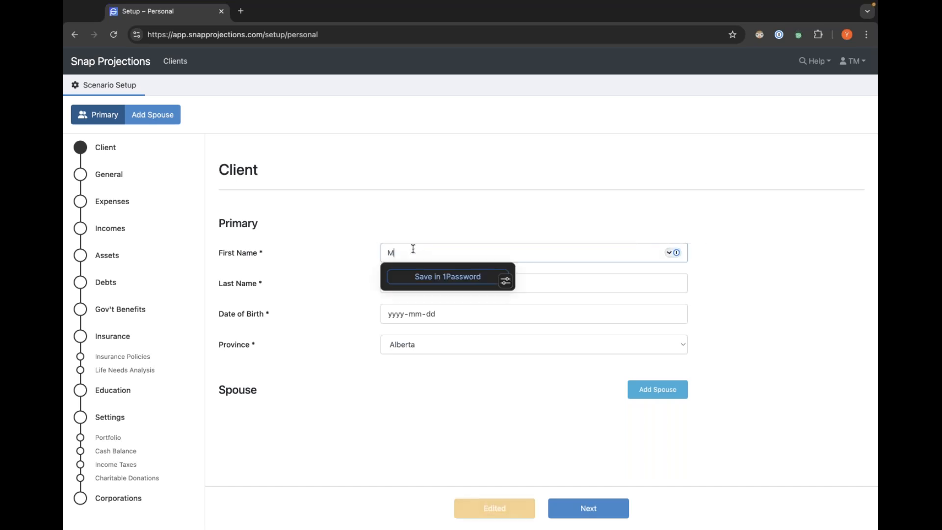
{"action": "key", "text": "BackSpace"}
{"action": "type", "text": "onika"}
{"action": "key", "text": "Tab"}
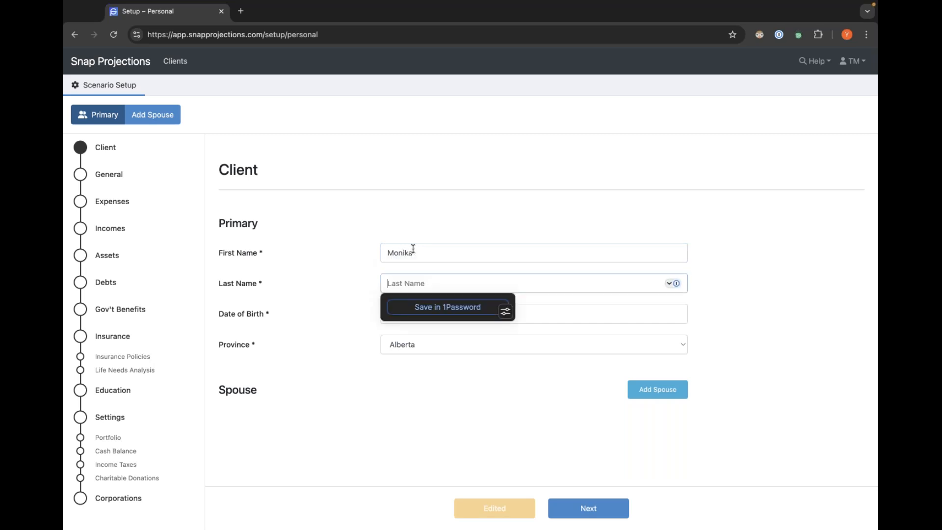
{"action": "type", "text": "Gibson"}
{"action": "key", "text": "Tab"}
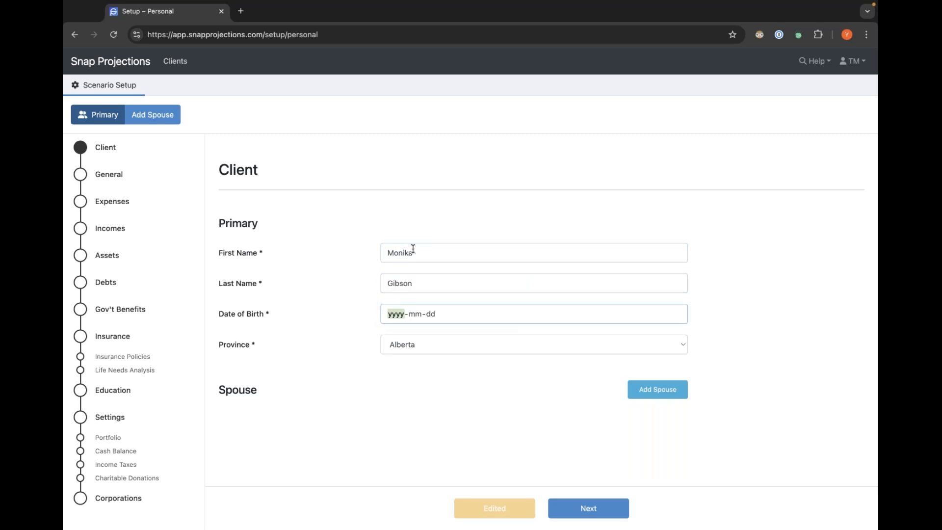
{"action": "type", "text": "1992-01-01"}
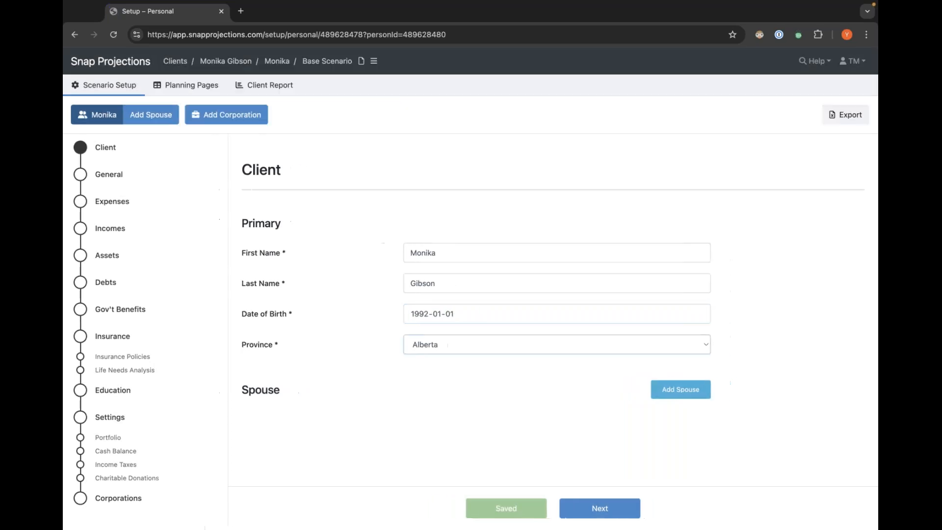
Set the primary client's province to Ontario and add a spouse.
{"action": "left_click", "coordinate": [529, 343]}
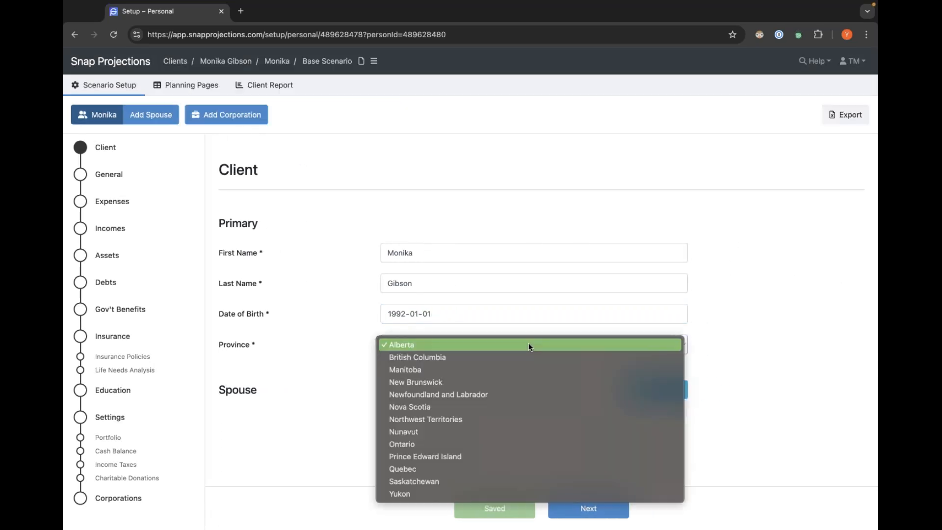
{"action": "left_click", "coordinate": [519, 439]}
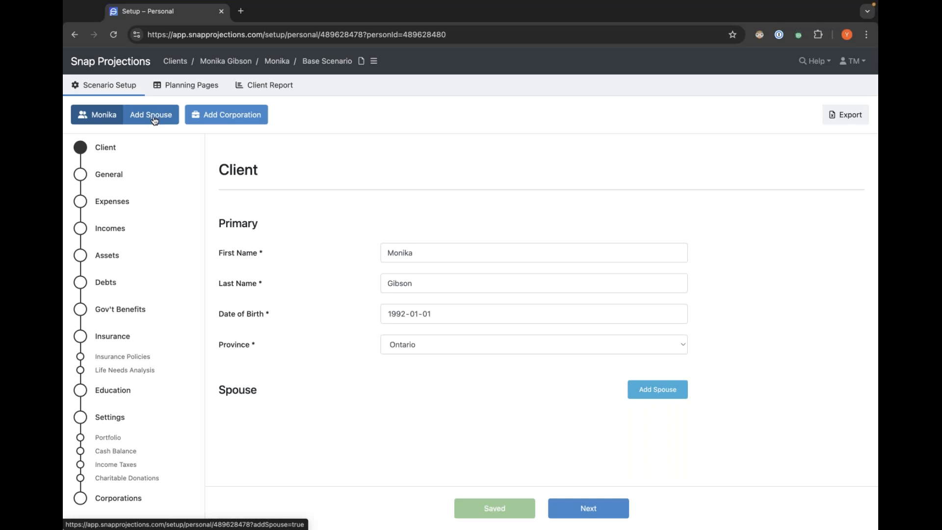
{"action": "left_click", "coordinate": [666, 388]}
{"action": "scroll", "coordinate": [437, 377], "scroll_direction": "down", "scroll_amount": 1}
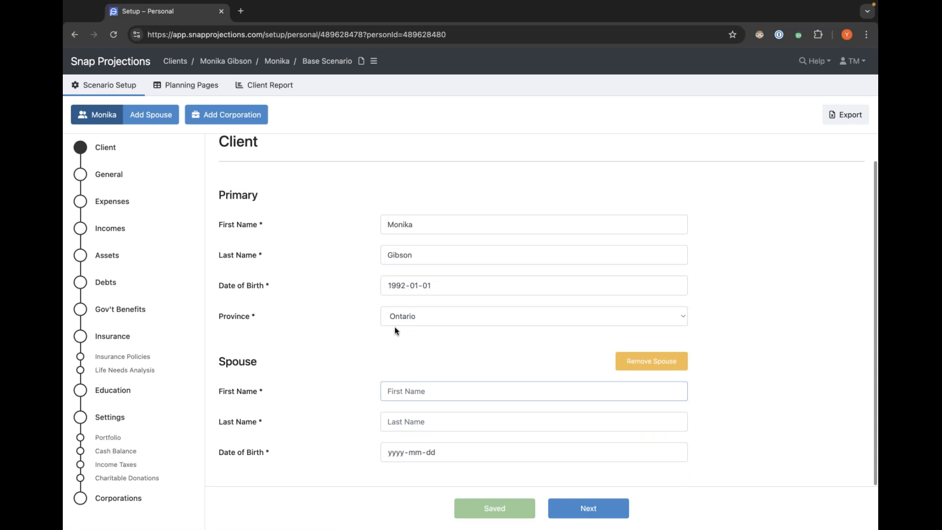
Enter the spouse's first name, last name and date of birth.
{"action": "left_click", "coordinate": [400, 392]}
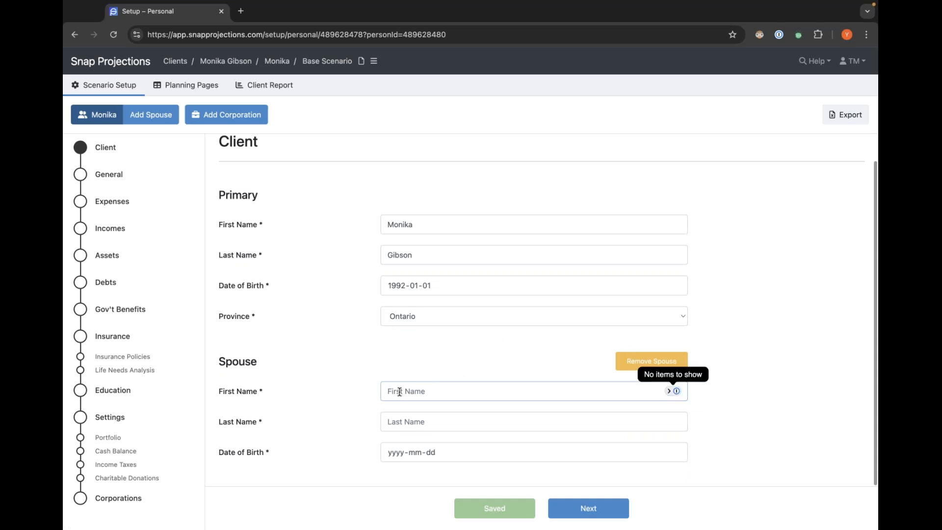
{"action": "type", "text": "Eric"}
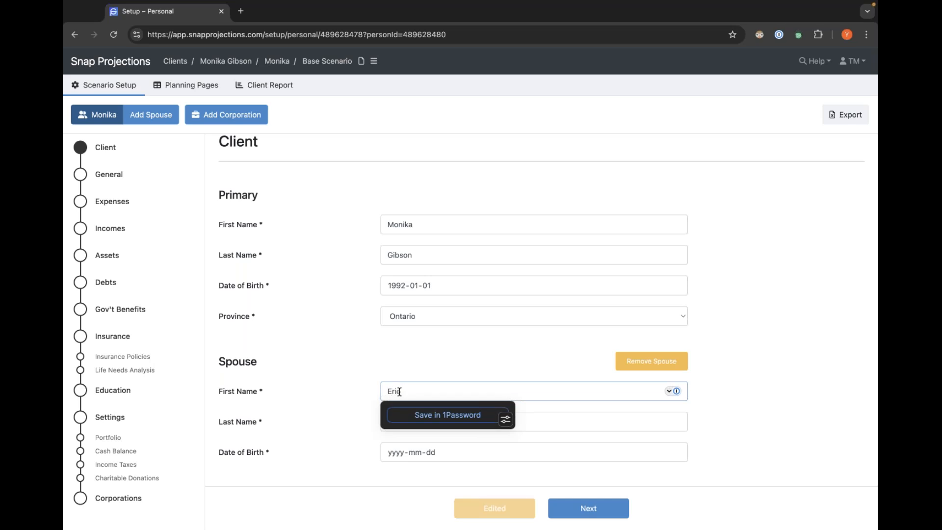
{"action": "key", "text": "Tab"}
{"action": "type", "text": "Gibson"}
{"action": "key", "text": "Tab"}
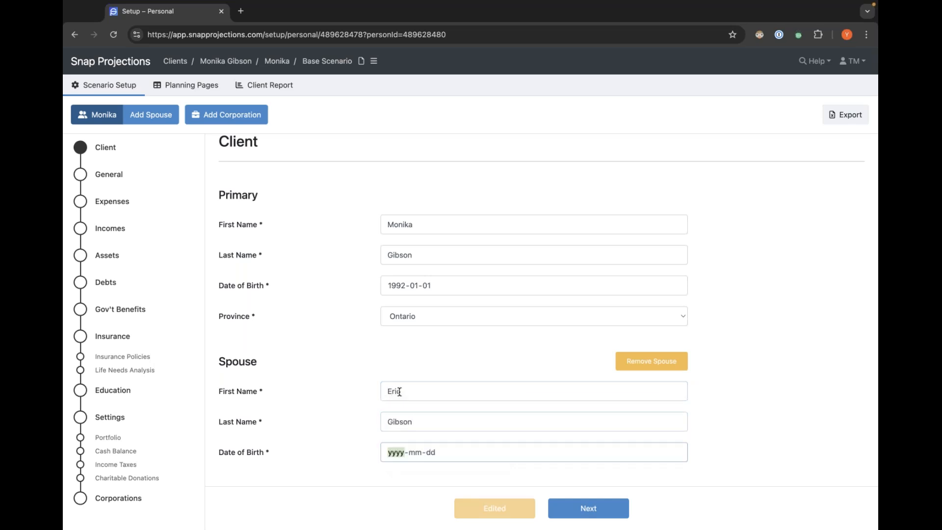
{"action": "type", "text": "1992-01-01"}
{"action": "left_click", "coordinate": [415, 362]}
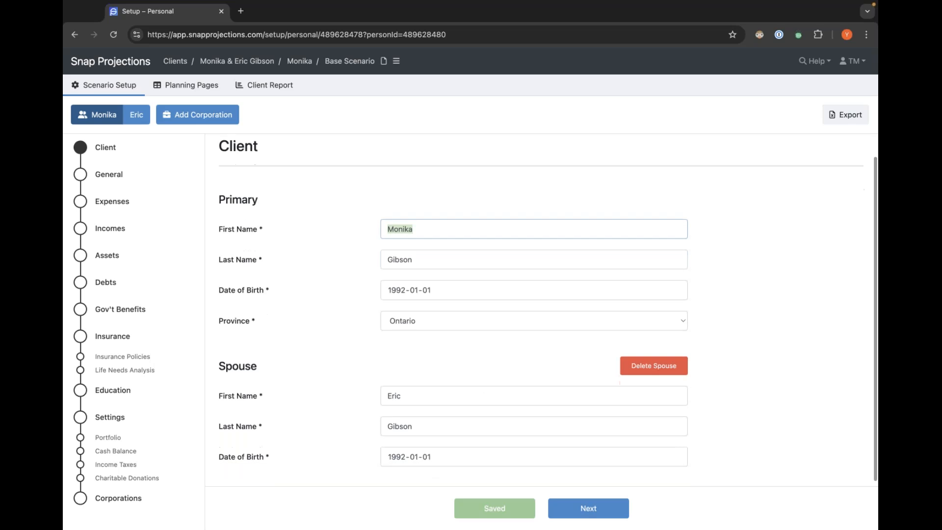
{"action": "left_click", "coordinate": [453, 358]}
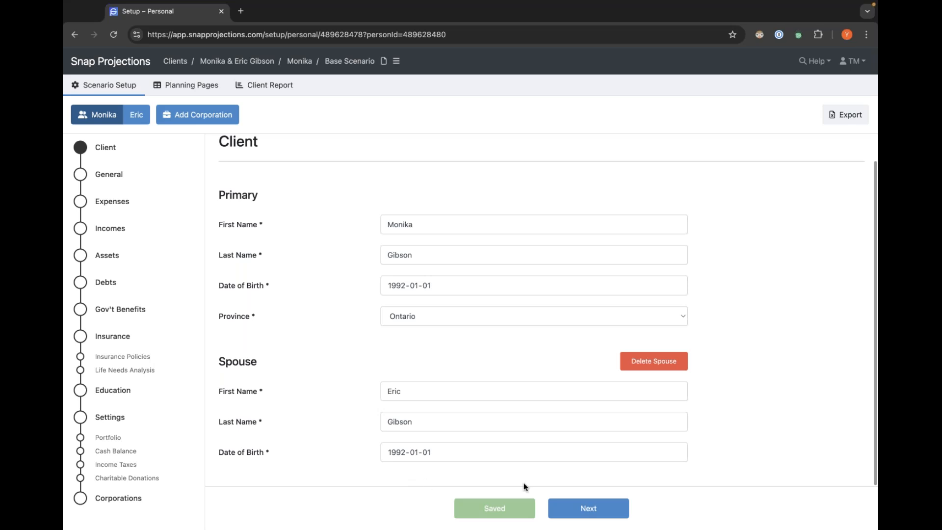
Advance to the General page and review its ages, inflation rates and rates of return.
{"action": "left_click", "coordinate": [610, 510]}
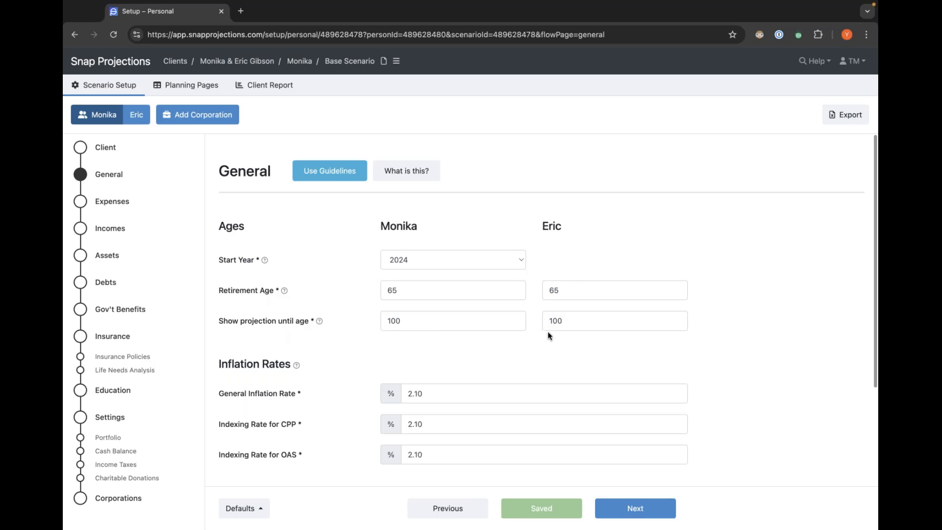
{"action": "scroll", "coordinate": [360, 345], "scroll_direction": "down", "scroll_amount": 3}
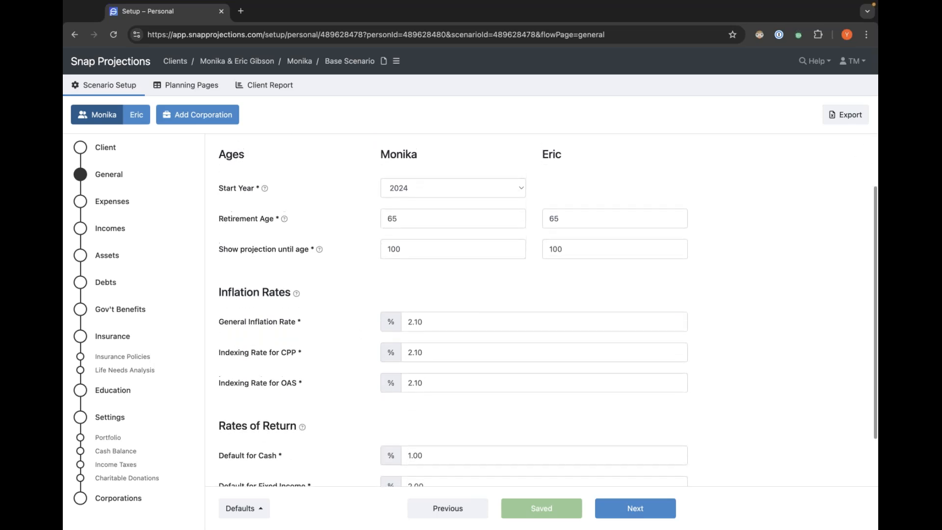
{"action": "scroll", "coordinate": [361, 345], "scroll_direction": "up", "scroll_amount": 3}
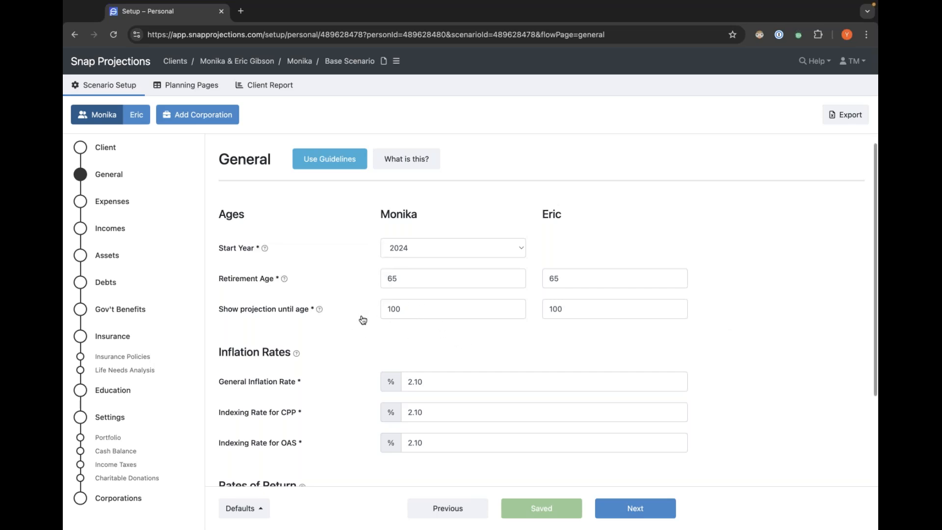
{"action": "scroll", "coordinate": [363, 330], "scroll_direction": "down", "scroll_amount": 2}
{"action": "scroll", "coordinate": [363, 330], "scroll_direction": "down", "scroll_amount": 2}
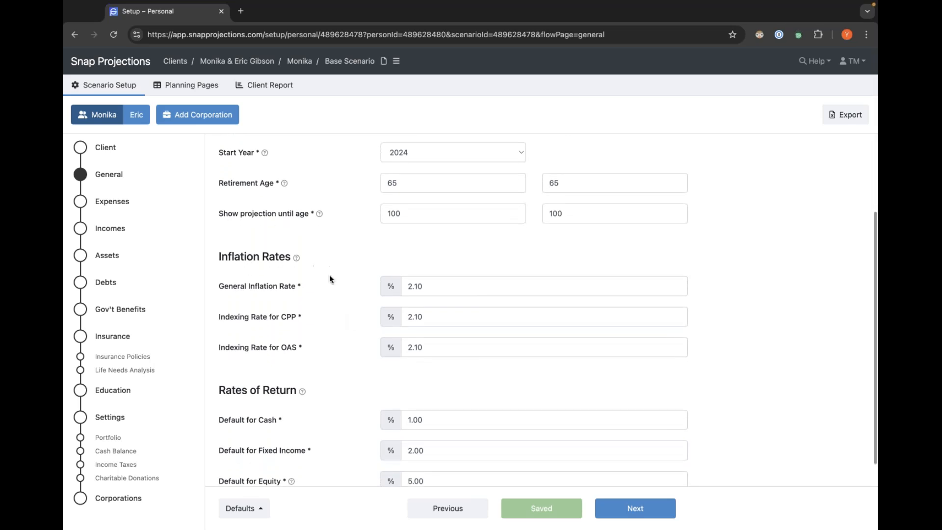
{"action": "scroll", "coordinate": [329, 267], "scroll_direction": "down", "scroll_amount": 1}
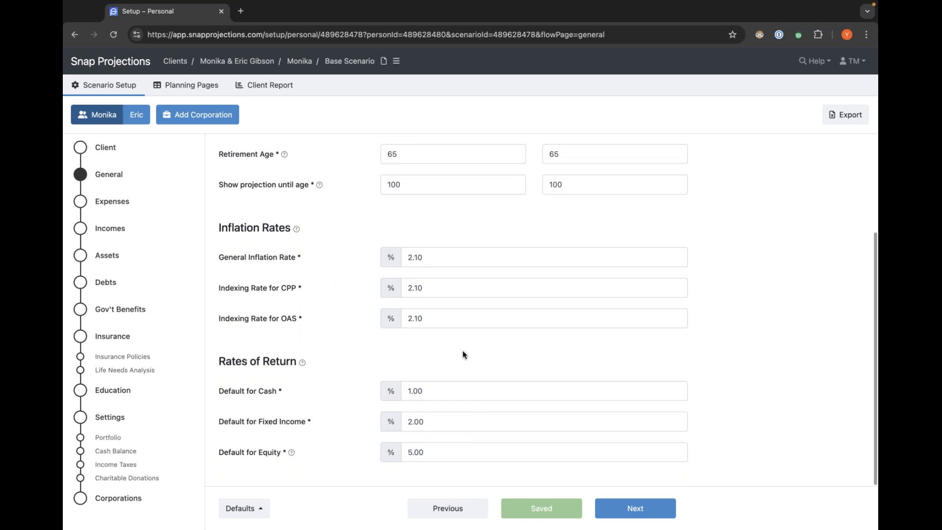
{"action": "scroll", "coordinate": [442, 344], "scroll_direction": "up", "scroll_amount": 5}
Apply the guideline default rates and examine the Rates of Return help note.
{"action": "left_click", "coordinate": [320, 173]}
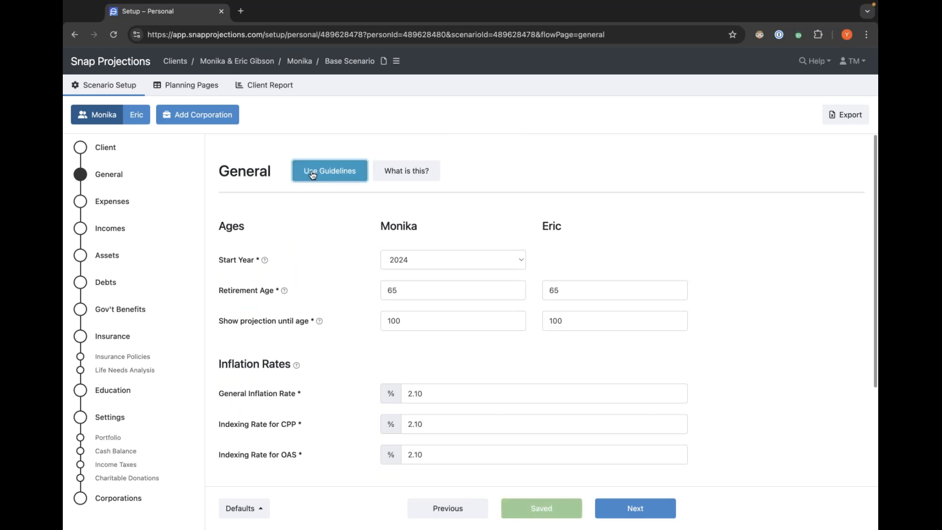
{"action": "left_click", "coordinate": [317, 209]}
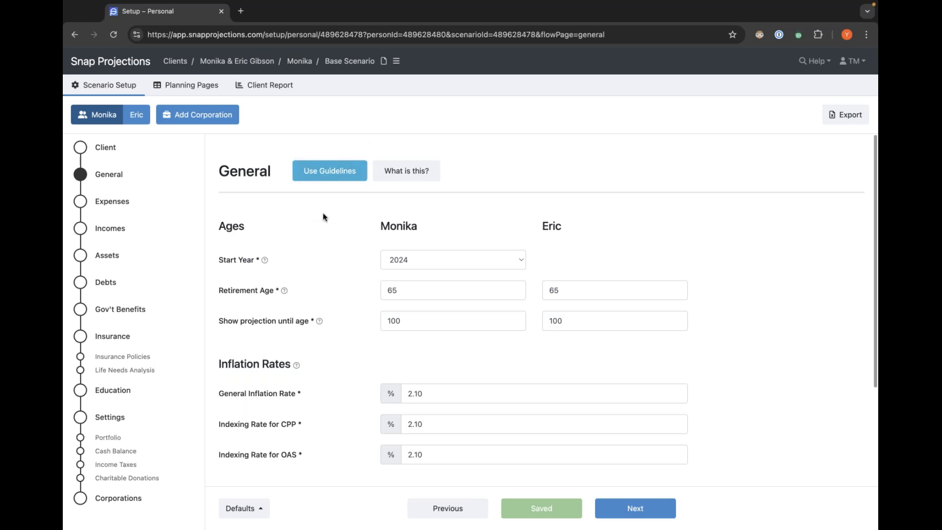
{"action": "scroll", "coordinate": [304, 221], "scroll_direction": "down", "scroll_amount": 5}
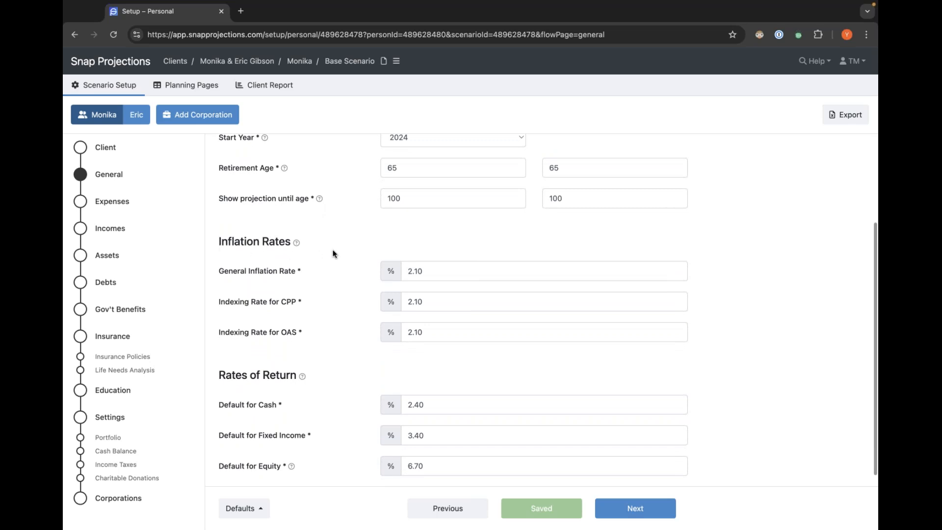
{"action": "scroll", "coordinate": [332, 252], "scroll_direction": "up", "scroll_amount": 5}
{"action": "scroll", "coordinate": [333, 250], "scroll_direction": "down", "scroll_amount": 4}
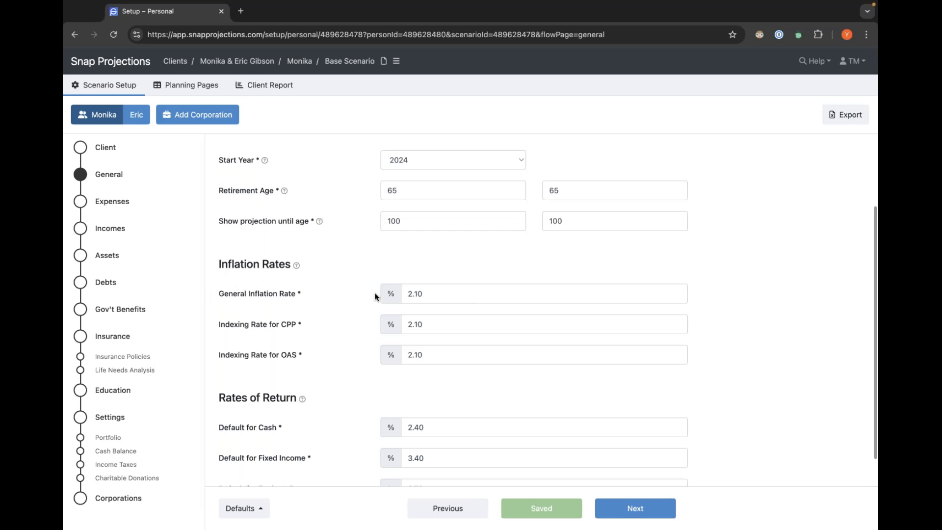
{"action": "scroll", "coordinate": [375, 294], "scroll_direction": "down", "scroll_amount": 2}
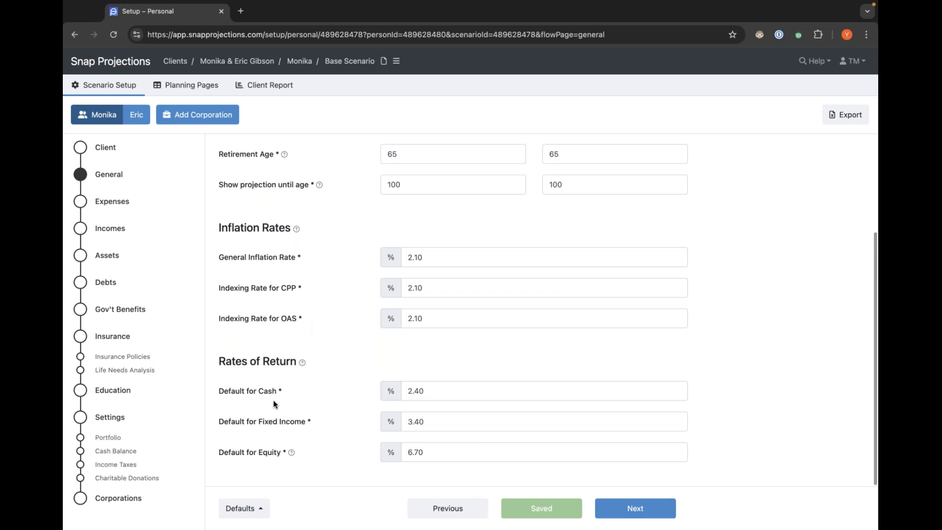
{"action": "scroll", "coordinate": [454, 394], "scroll_direction": "up", "scroll_amount": 1}
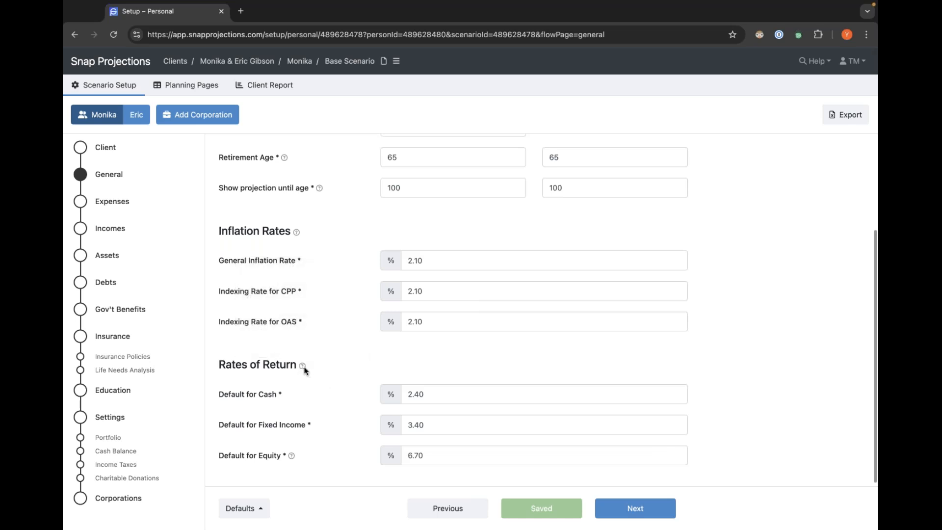
{"action": "mouse_move", "coordinate": [303, 366]}
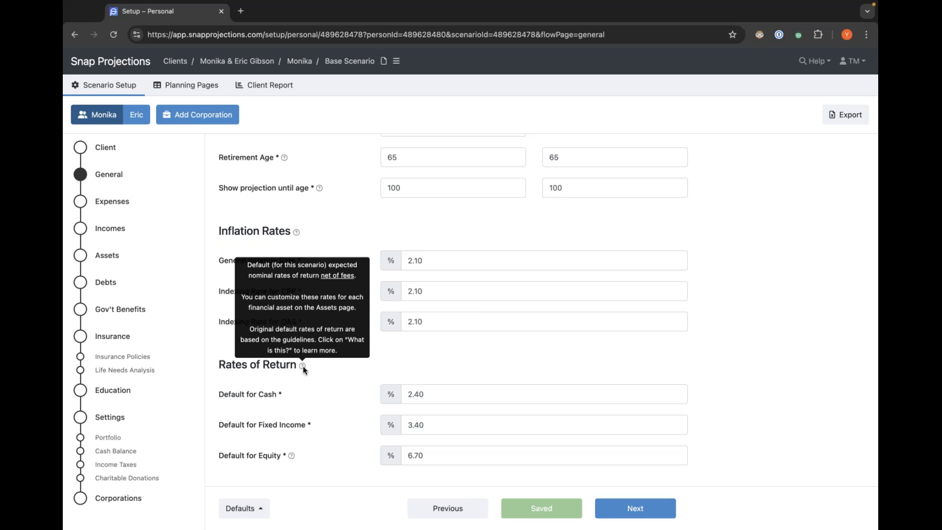
Set the default rates of return to 1% for cash, 3% for fixed income and 5% for equity.
{"action": "left_click", "coordinate": [431, 395]}
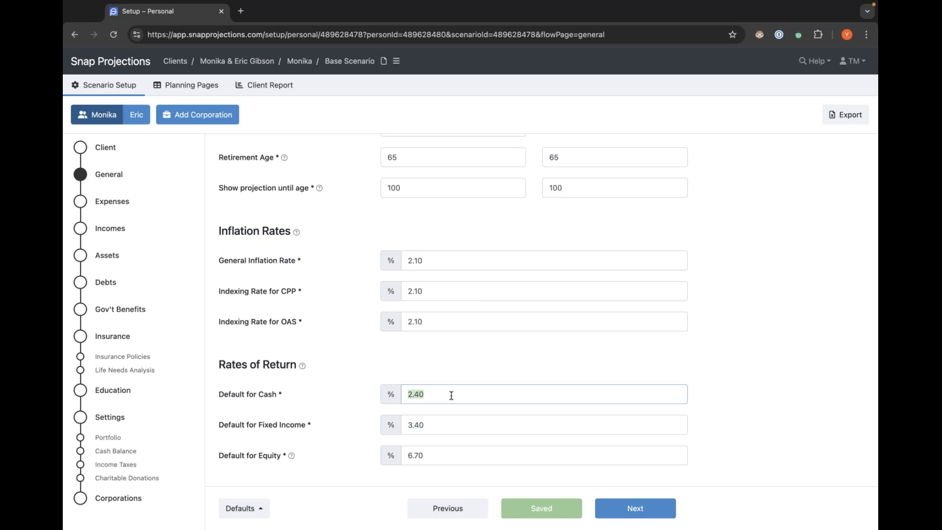
{"action": "type", "text": "1"}
{"action": "left_click", "coordinate": [442, 424]}
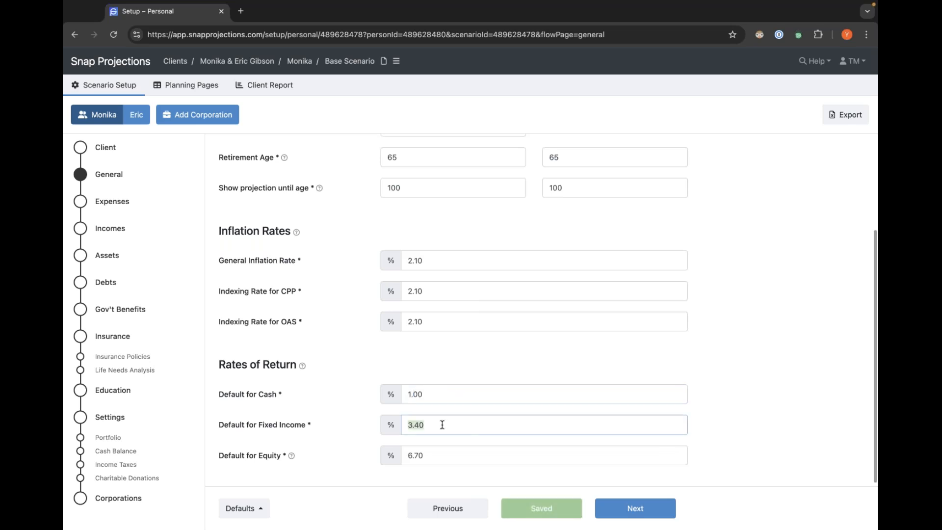
{"action": "type", "text": "3"}
{"action": "left_click", "coordinate": [440, 455]}
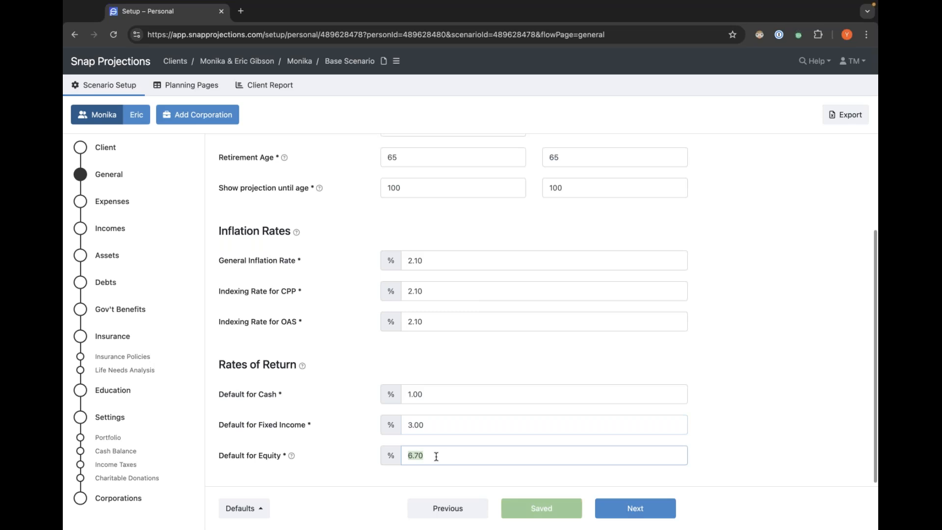
{"action": "type", "text": "5"}
{"action": "left_click", "coordinate": [421, 472]}
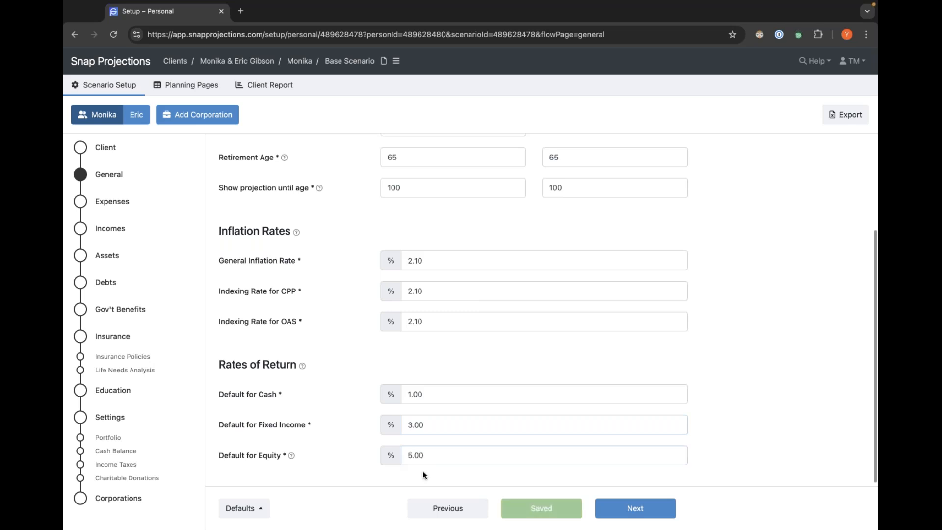
{"action": "scroll", "coordinate": [742, 422], "scroll_direction": "down", "scroll_amount": 1}
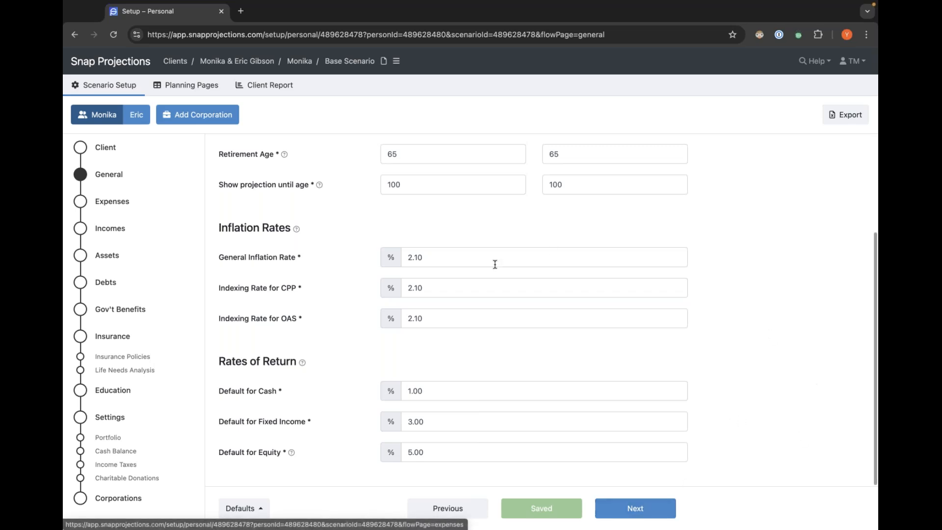
{"action": "scroll", "coordinate": [336, 382], "scroll_direction": "up", "scroll_amount": 3}
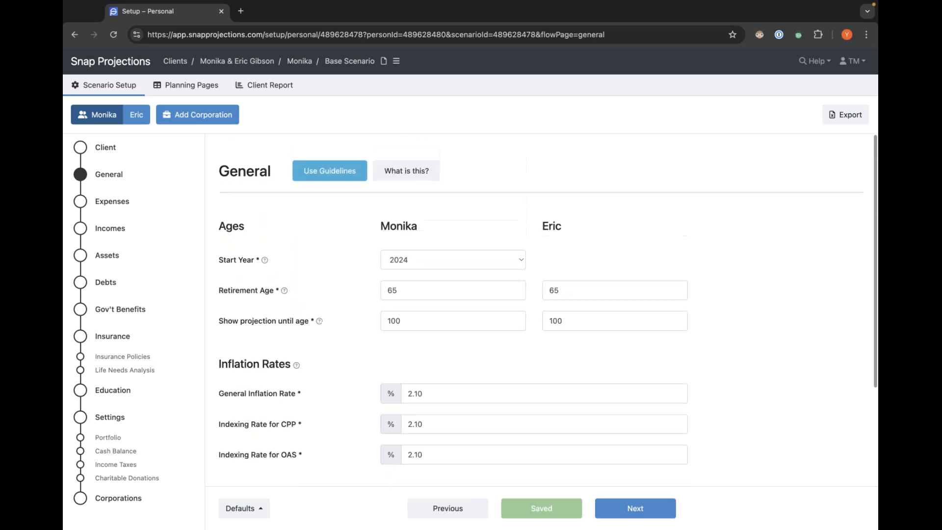
Review the spouse's General page settings and switch back to the primary client.
{"action": "left_click", "coordinate": [140, 116]}
{"action": "scroll", "coordinate": [574, 288], "scroll_direction": "down", "scroll_amount": 3}
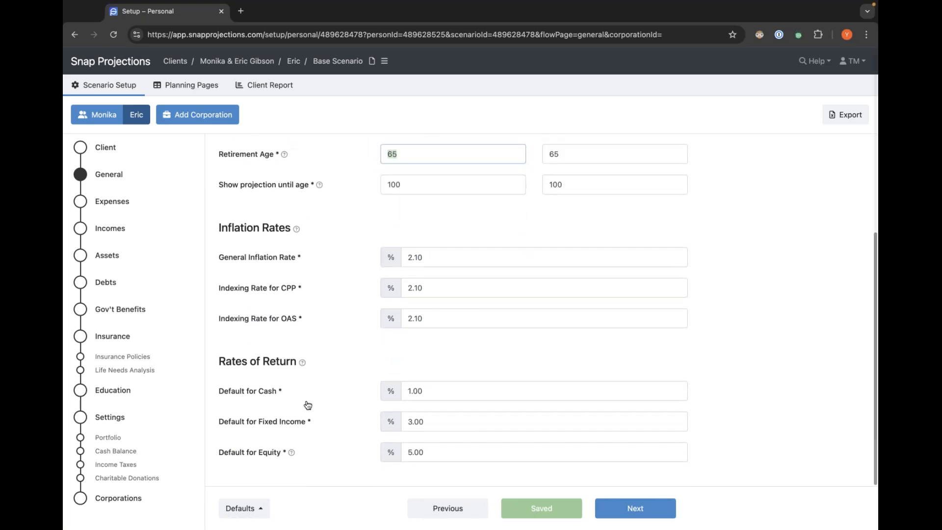
{"action": "scroll", "coordinate": [625, 391], "scroll_direction": "up", "scroll_amount": 3}
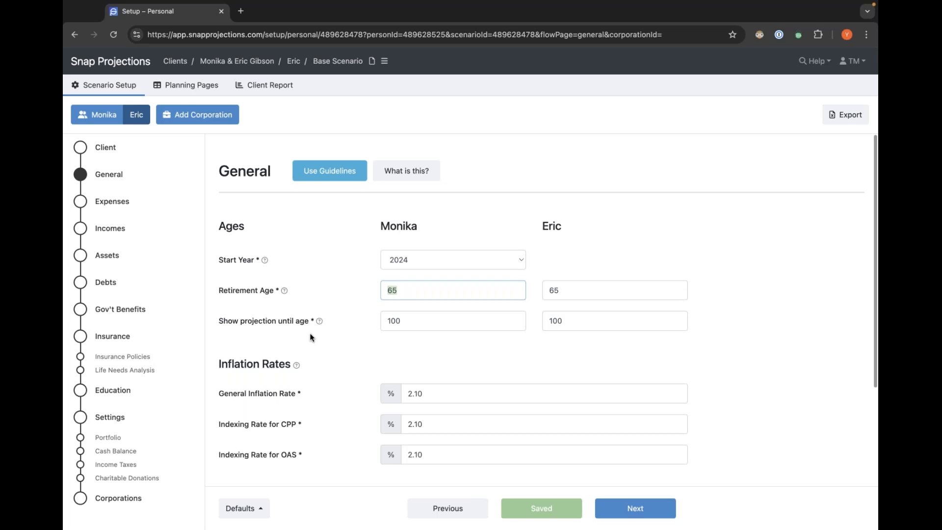
{"action": "left_click", "coordinate": [109, 122]}
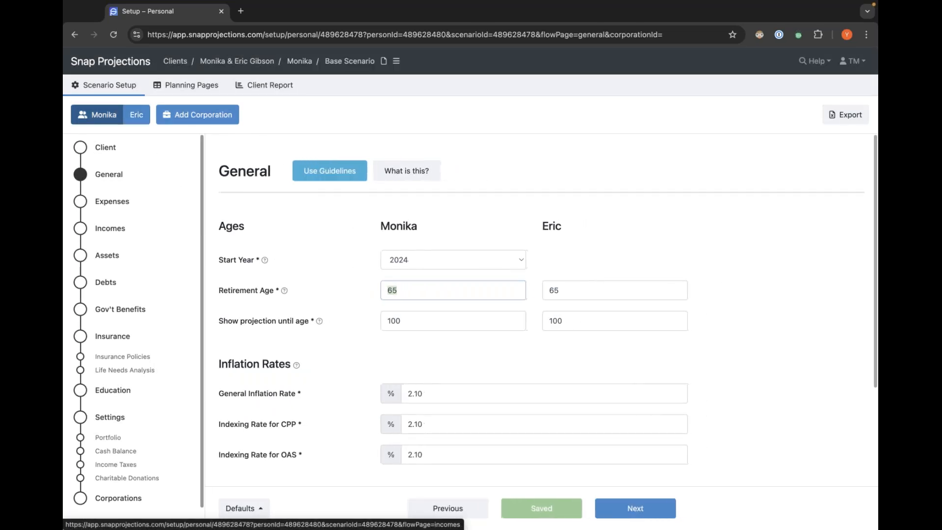
Go to the Expenses page and set the combined annual base expenses to 78,000.
{"action": "left_click", "coordinate": [646, 514]}
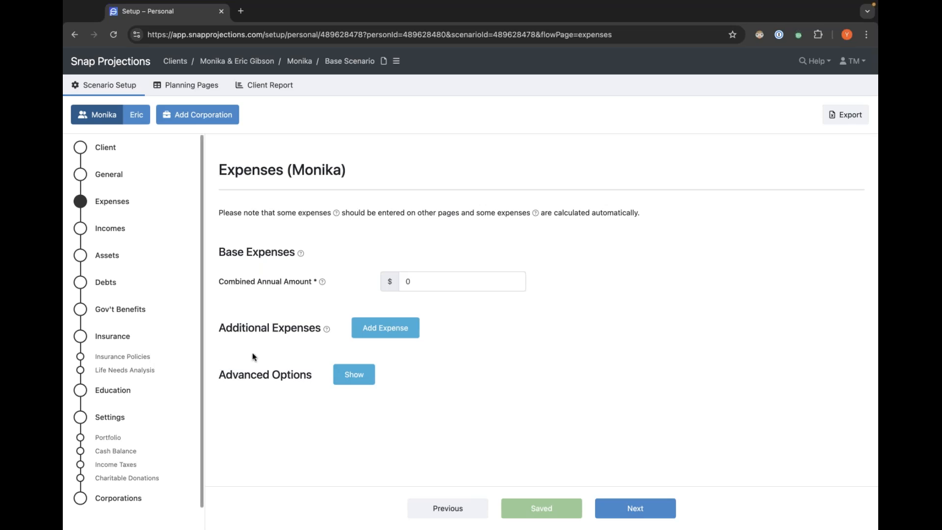
{"action": "left_click", "coordinate": [448, 283]}
{"action": "type", "text": "78"}
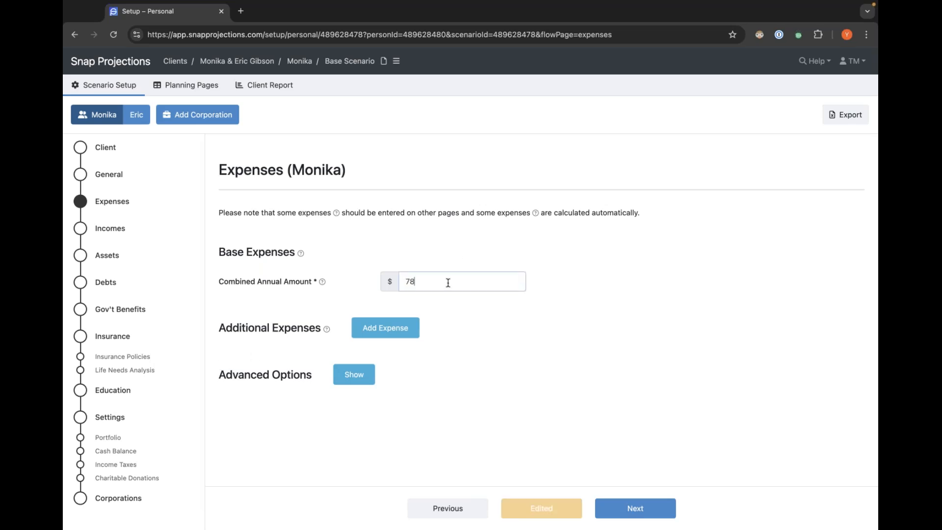
{"action": "type", "text": "000"}
{"action": "left_click", "coordinate": [620, 335]}
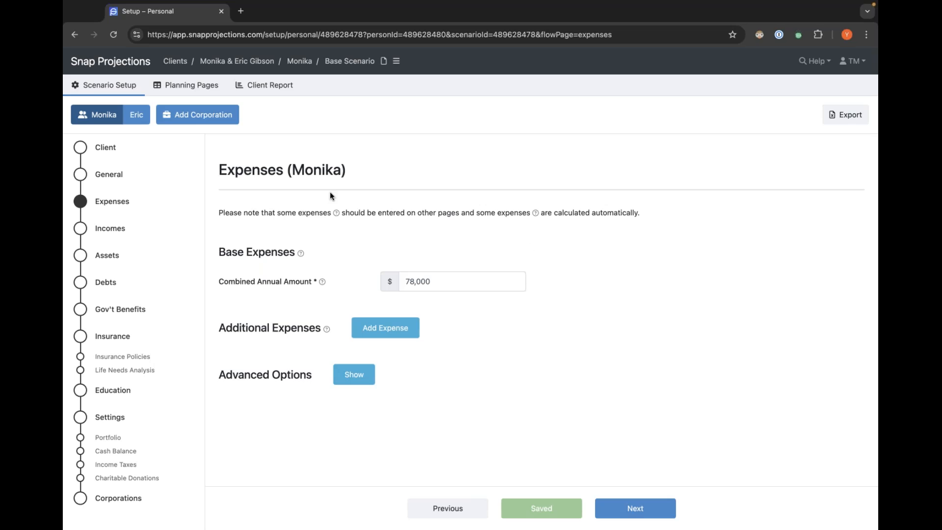
{"action": "mouse_move", "coordinate": [321, 283]}
{"action": "left_click", "coordinate": [438, 285]}
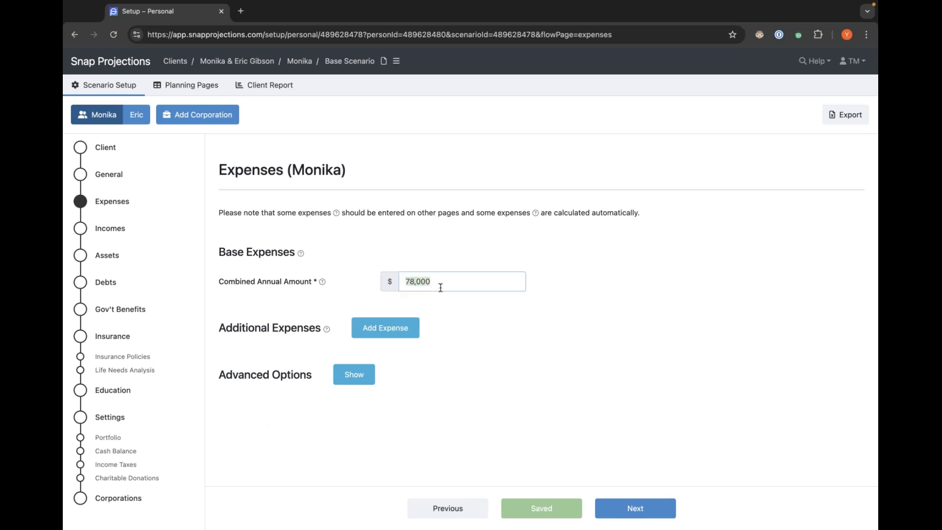
{"action": "left_click", "coordinate": [472, 300]}
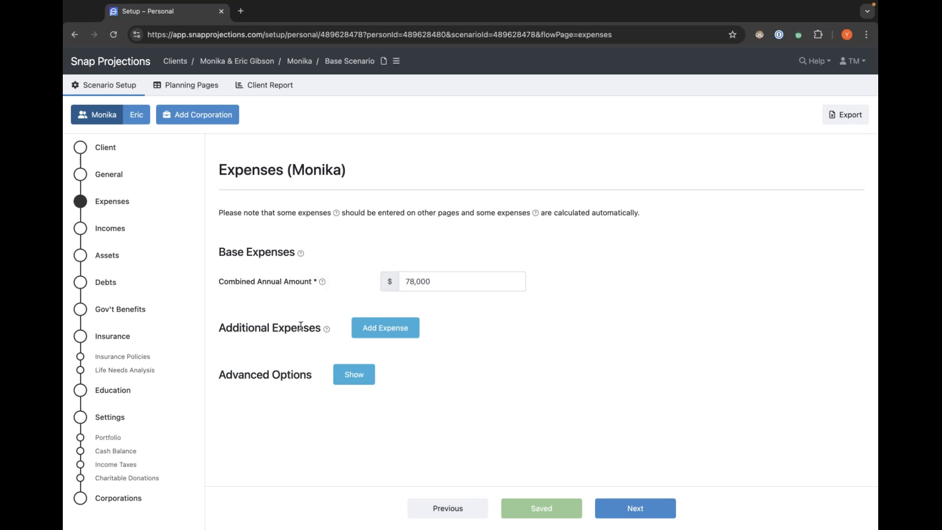
{"action": "mouse_move", "coordinate": [327, 330]}
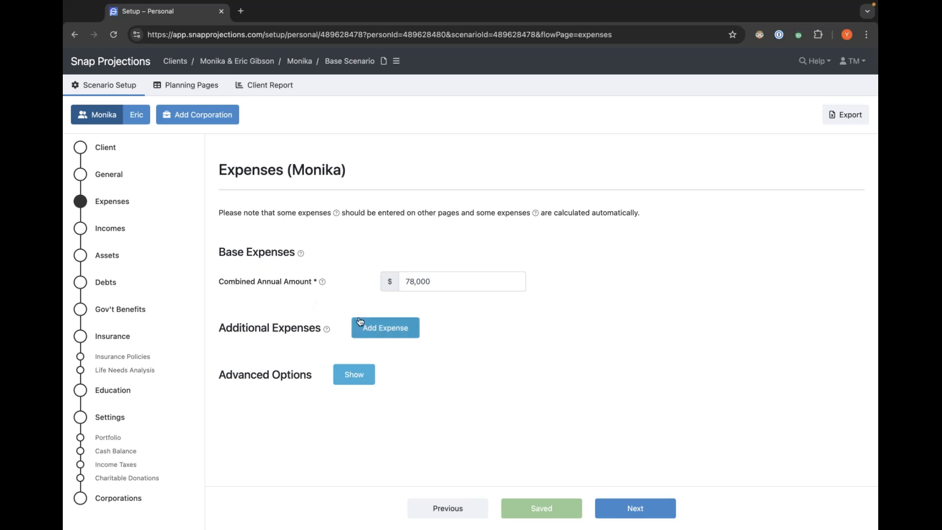
Add an additional expense row, inspect its age and frequency options, and delete the row.
{"action": "left_click", "coordinate": [390, 327]}
{"action": "left_click", "coordinate": [430, 326]}
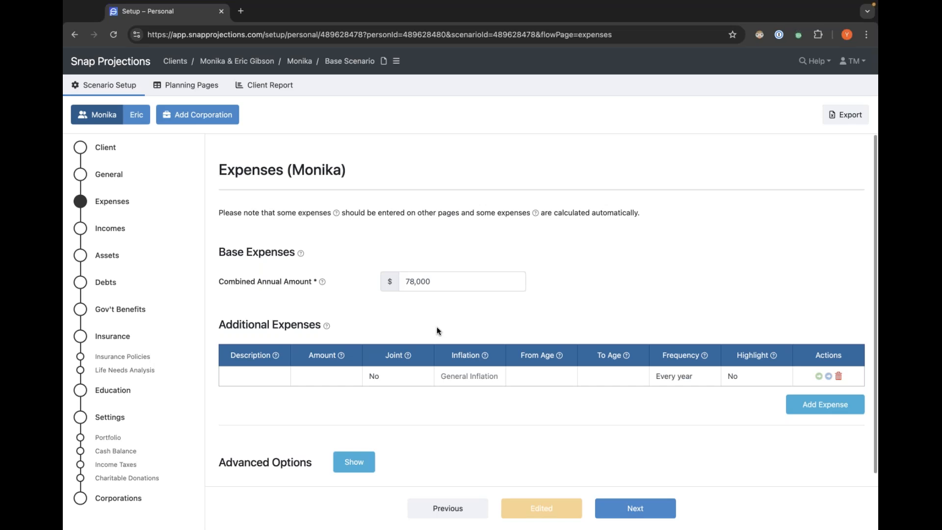
{"action": "left_click", "coordinate": [548, 377]}
{"action": "left_click", "coordinate": [590, 379]}
{"action": "left_click", "coordinate": [618, 327]}
{"action": "left_click", "coordinate": [665, 386]}
{"action": "left_click", "coordinate": [665, 386]}
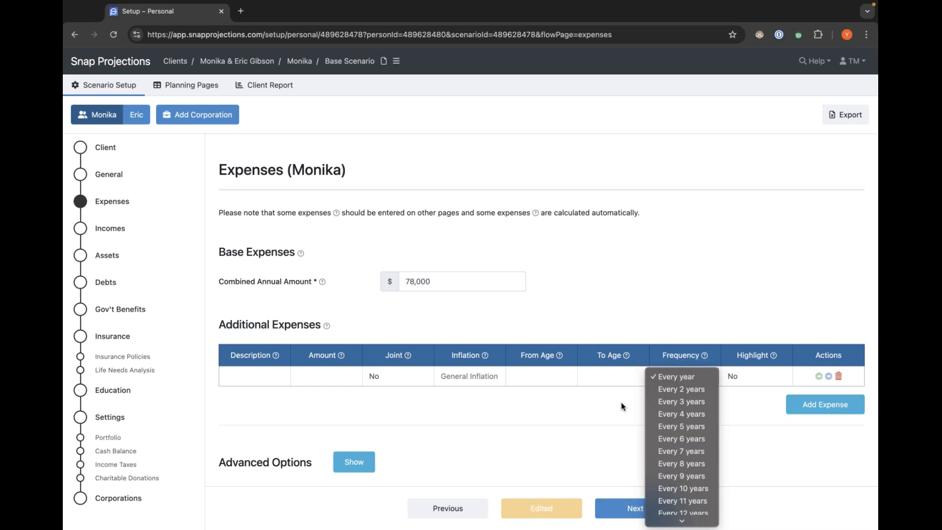
{"action": "left_click", "coordinate": [571, 401]}
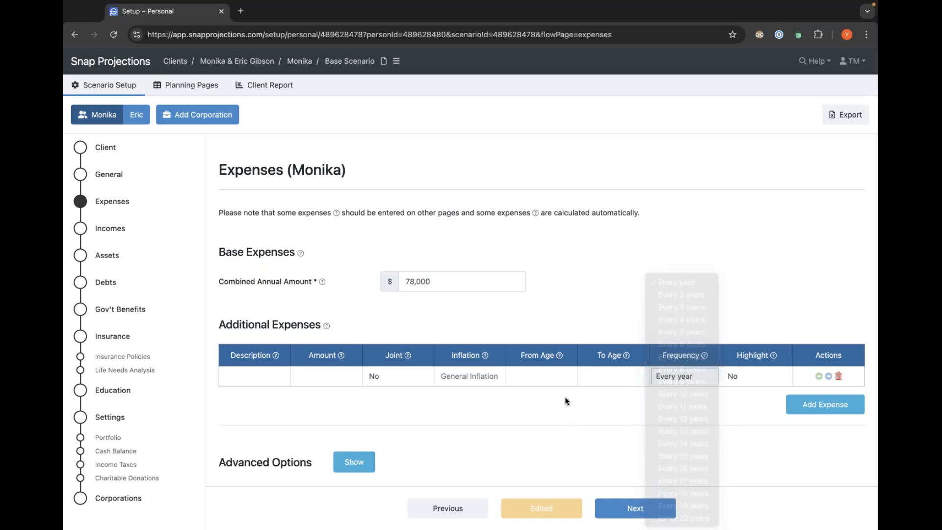
{"action": "left_click", "coordinate": [756, 380]}
{"action": "left_click", "coordinate": [713, 320]}
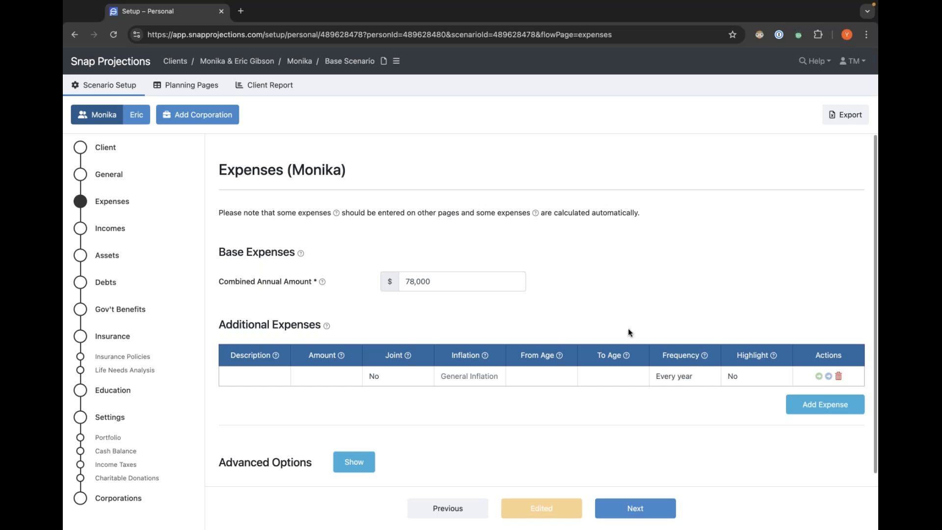
{"action": "left_click", "coordinate": [839, 377]}
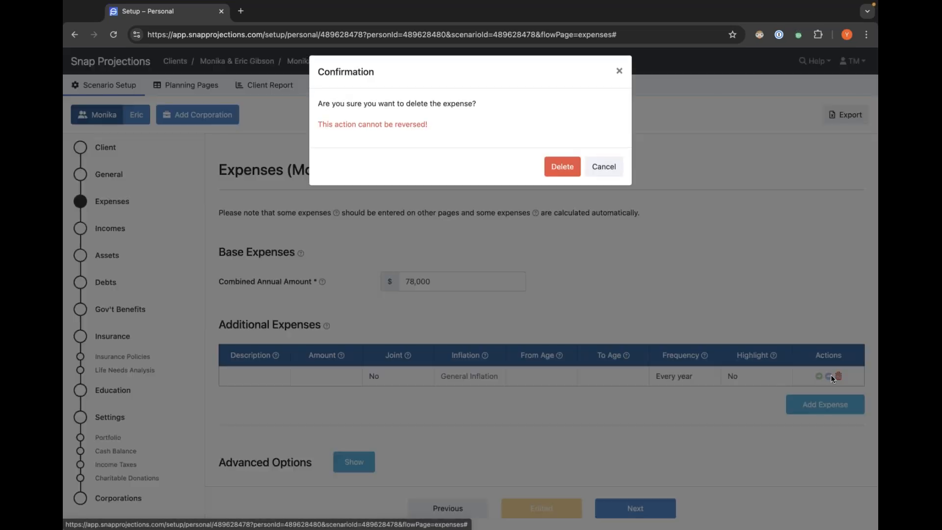
{"action": "left_click", "coordinate": [559, 176]}
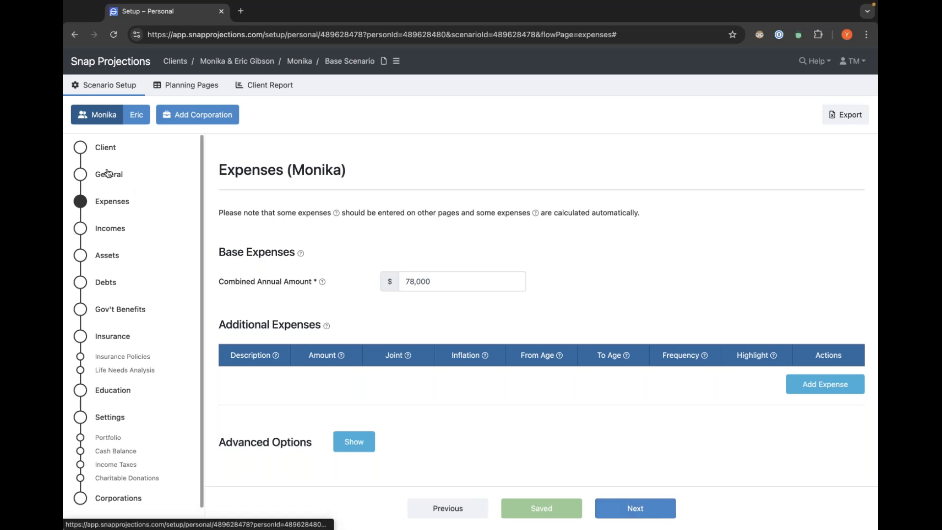
Open the Incomes page and set the primary client's employment income amount to $90,000.
{"action": "left_click", "coordinate": [108, 229]}
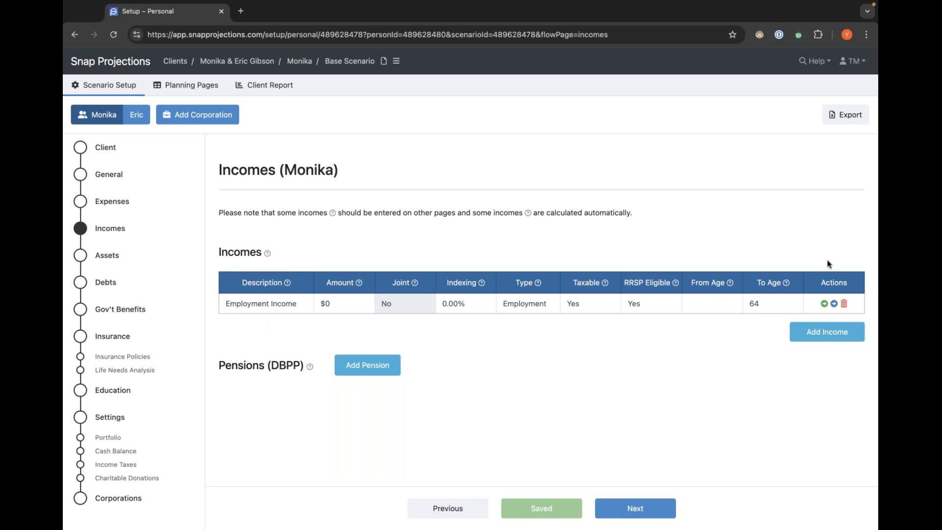
{"action": "left_click", "coordinate": [333, 305]}
{"action": "type", "text": "90000"}
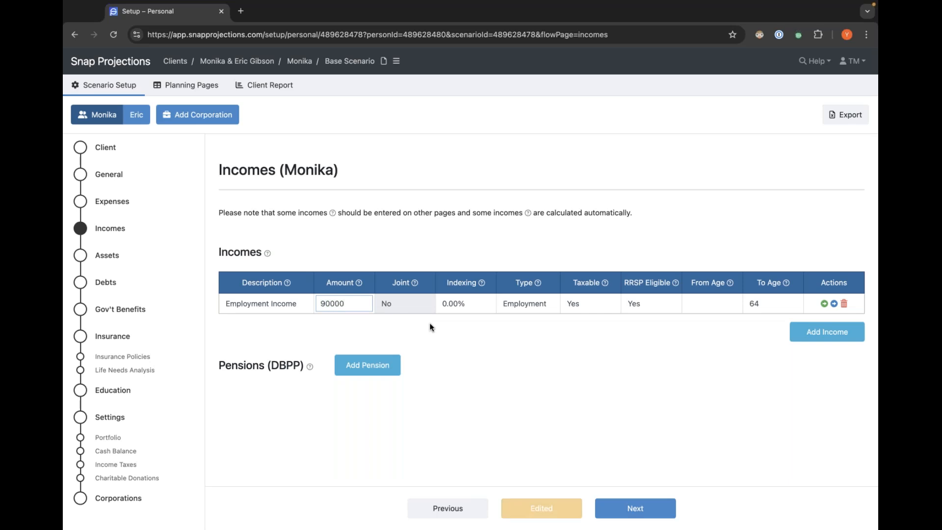
{"action": "left_click", "coordinate": [360, 320]}
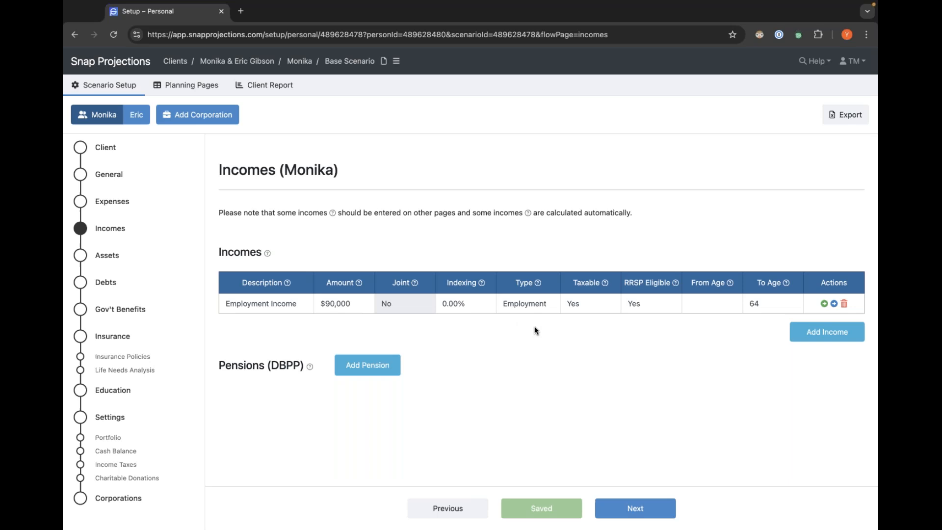
Add a second income row with type Other, then delete that row.
{"action": "left_click", "coordinate": [524, 304]}
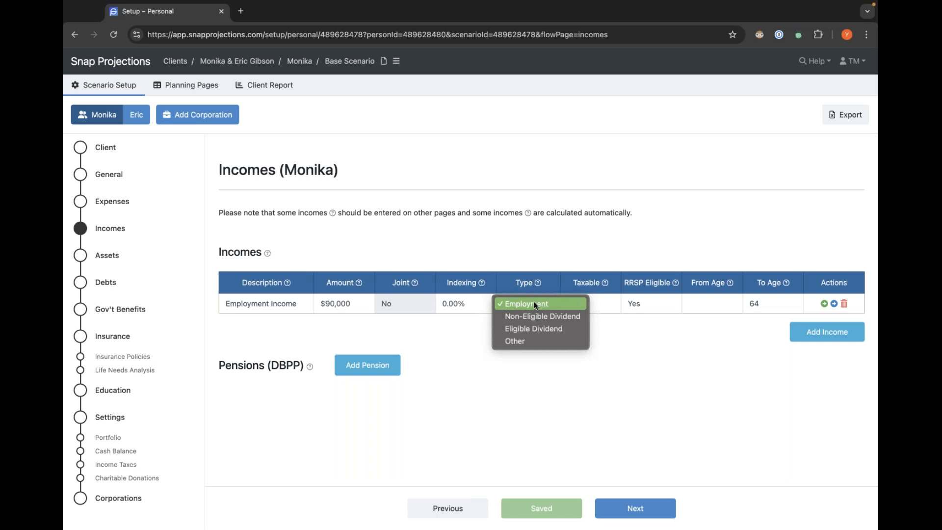
{"action": "left_click", "coordinate": [534, 301]}
{"action": "left_click", "coordinate": [797, 332]}
{"action": "left_click", "coordinate": [543, 322]}
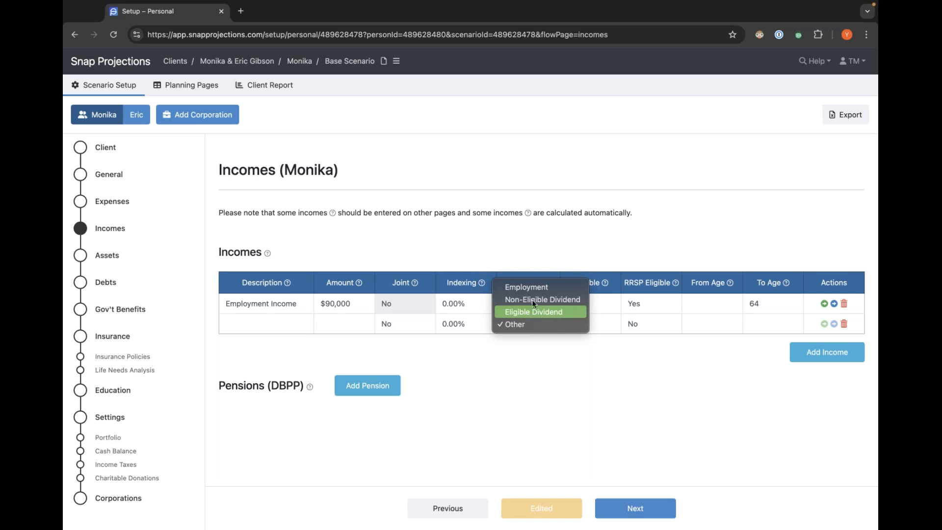
{"action": "left_click", "coordinate": [508, 351]}
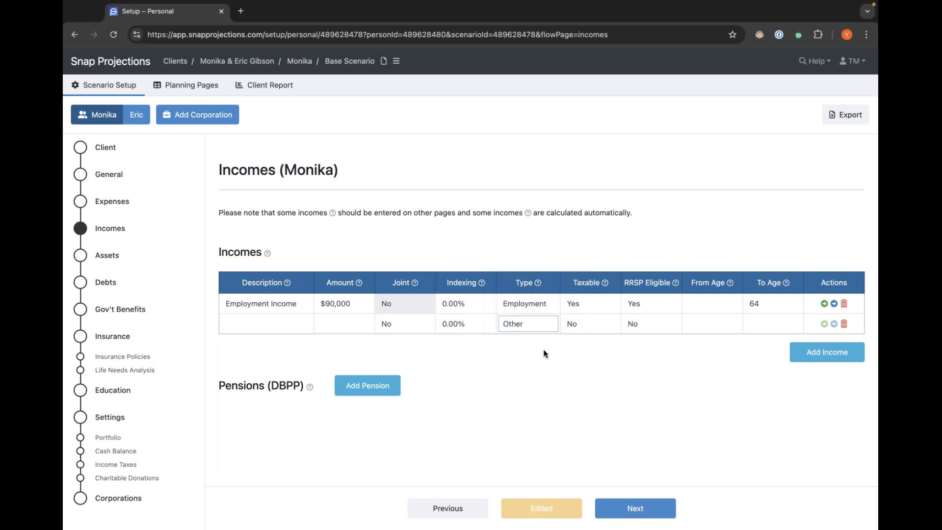
{"action": "left_click", "coordinate": [844, 326]}
{"action": "left_click", "coordinate": [561, 173]}
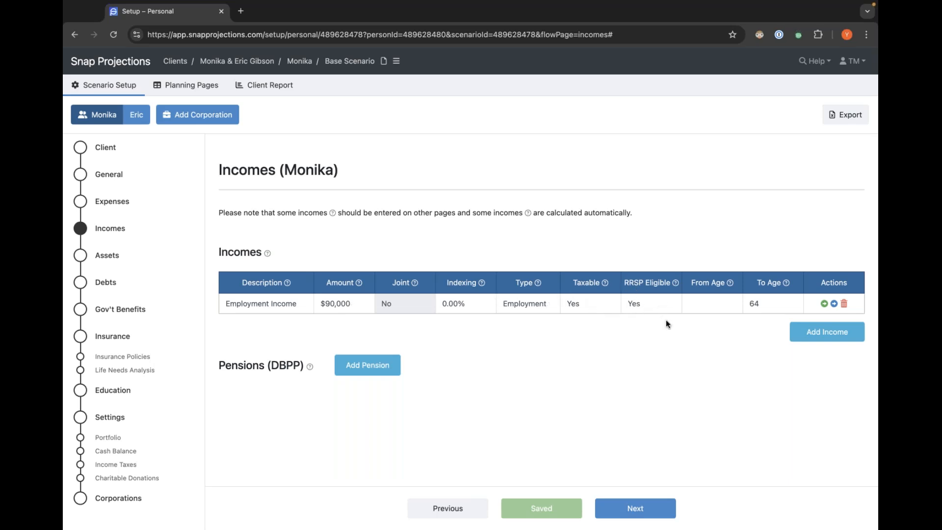
{"action": "left_click", "coordinate": [705, 305]}
{"action": "left_click", "coordinate": [705, 342]}
{"action": "mouse_move", "coordinate": [766, 304]}
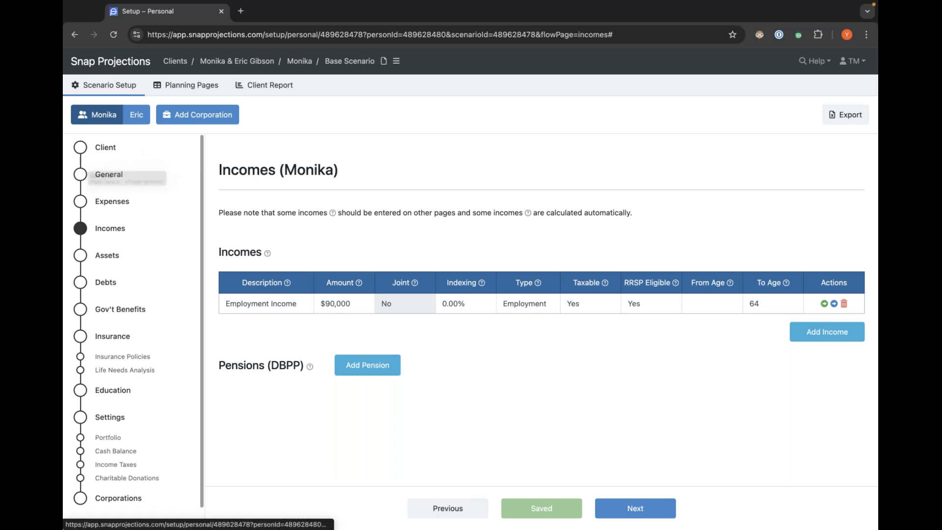
{"action": "left_click", "coordinate": [100, 172]}
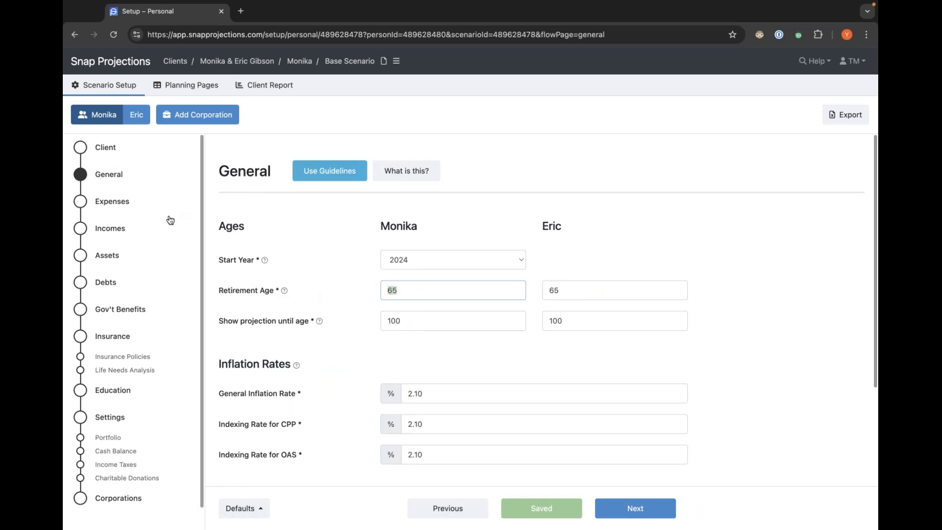
{"action": "left_click", "coordinate": [106, 232]}
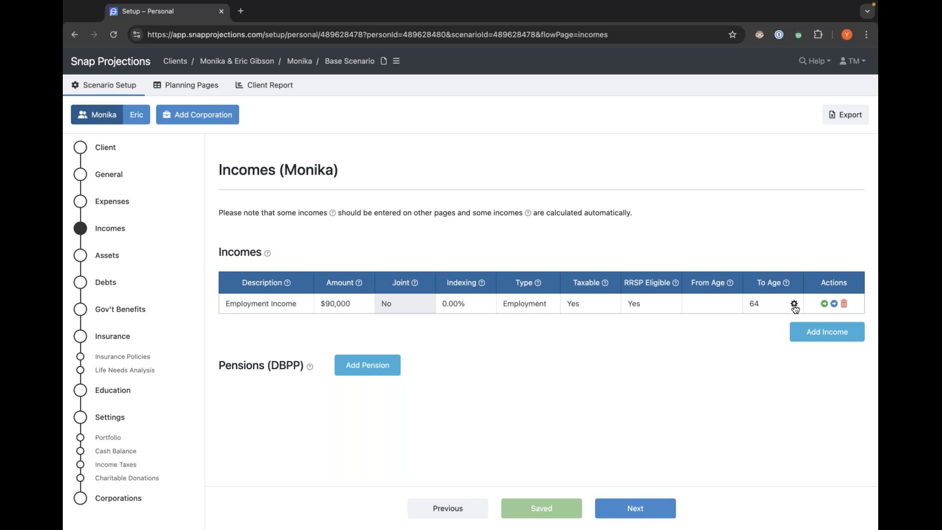
Open the employment income's To Age date setting and cancel without changing it.
{"action": "left_click", "coordinate": [794, 304]}
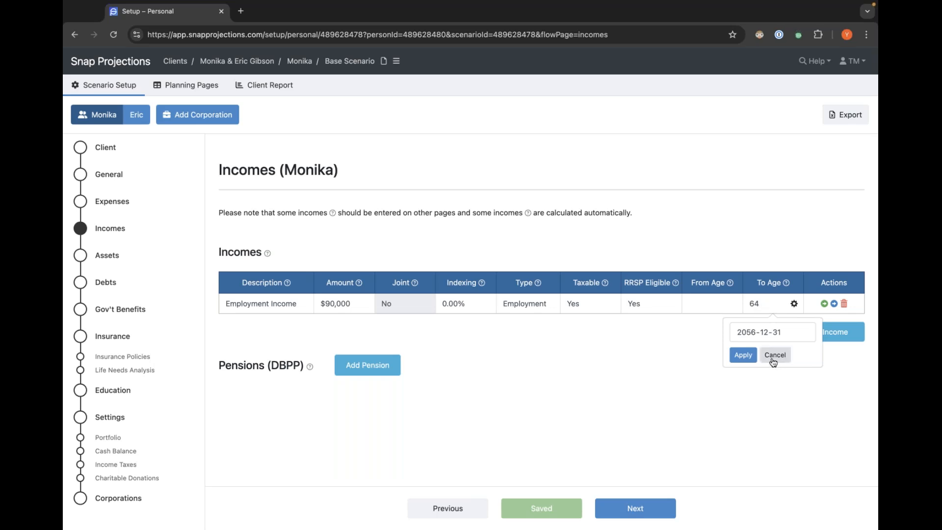
{"action": "left_click", "coordinate": [764, 332]}
{"action": "left_click", "coordinate": [781, 355]}
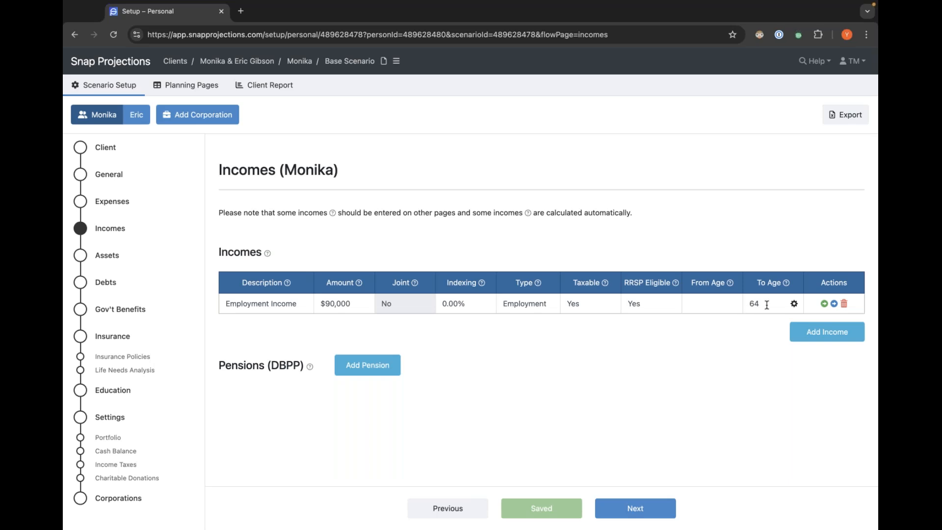
{"action": "left_click", "coordinate": [795, 304]}
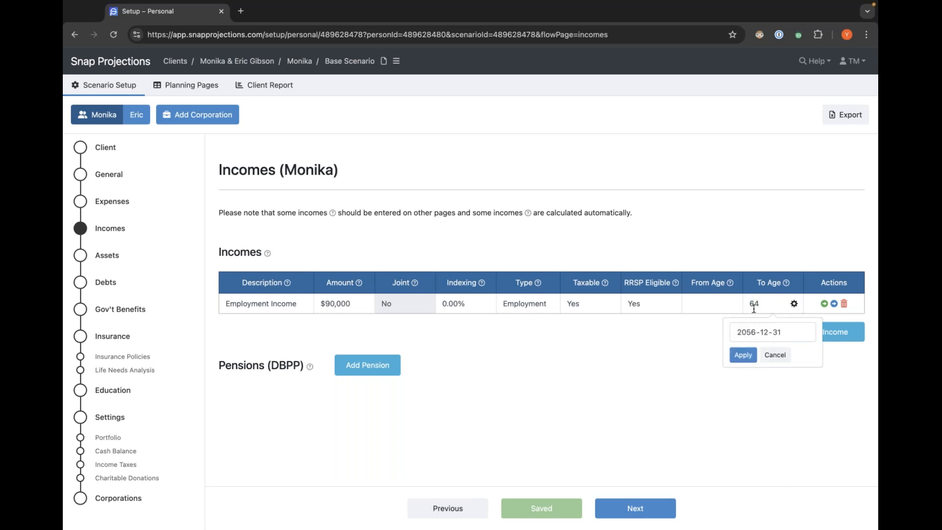
{"action": "left_click", "coordinate": [775, 355]}
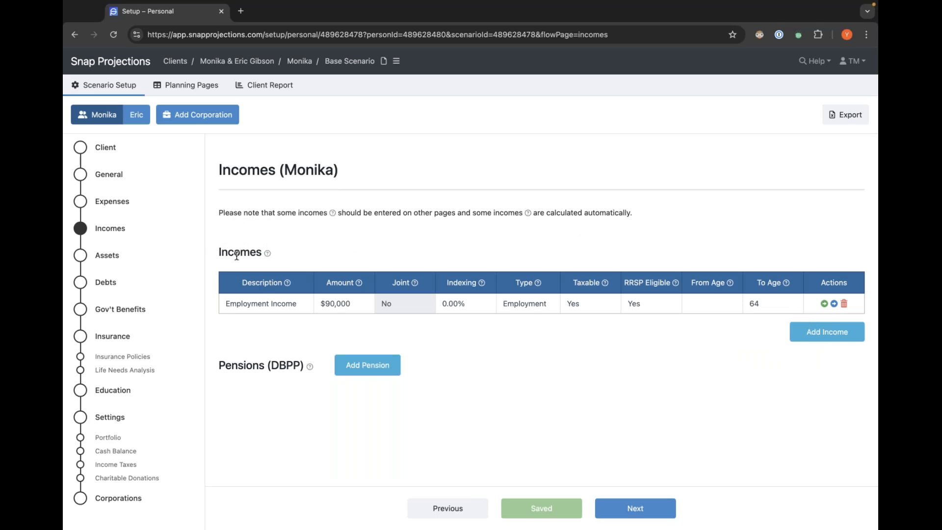
Switch to the spouse and set the spouse's employment income amount to $80,000.
{"action": "left_click", "coordinate": [136, 118]}
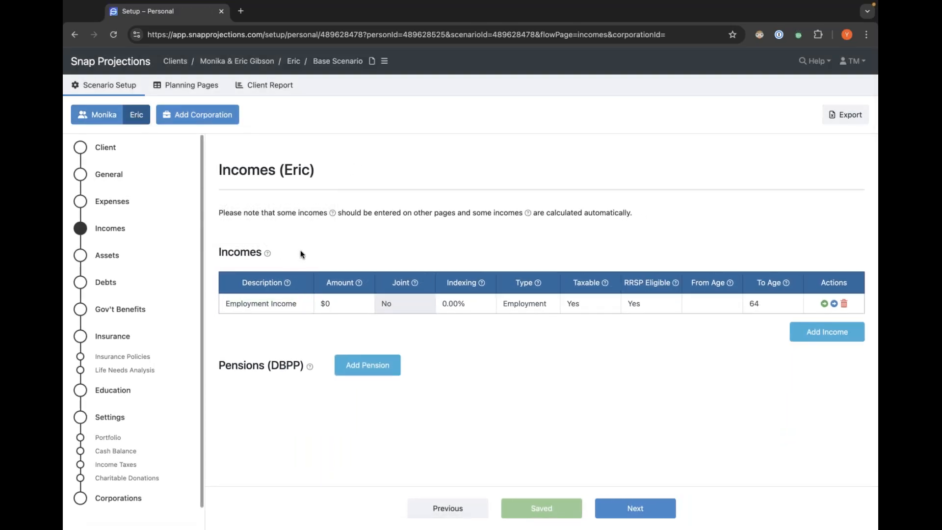
{"action": "left_click", "coordinate": [334, 306]}
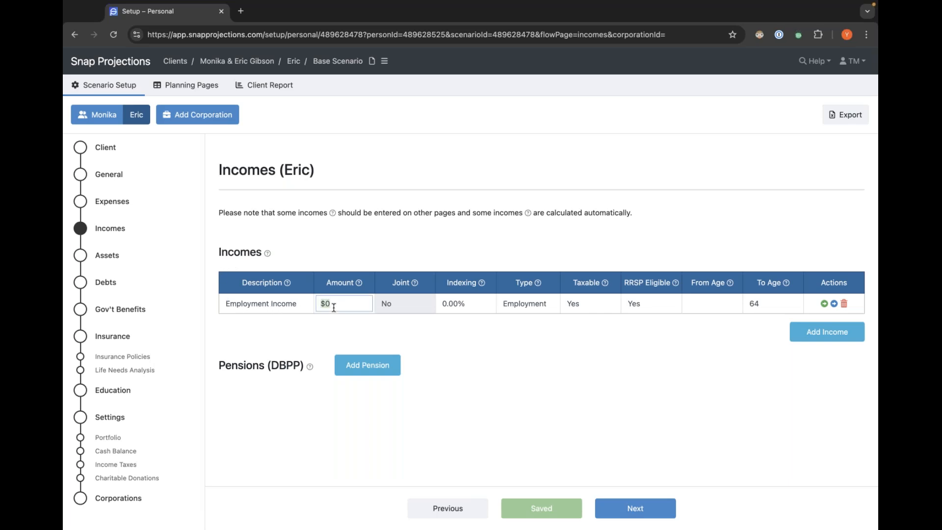
{"action": "type", "text": "80000"}
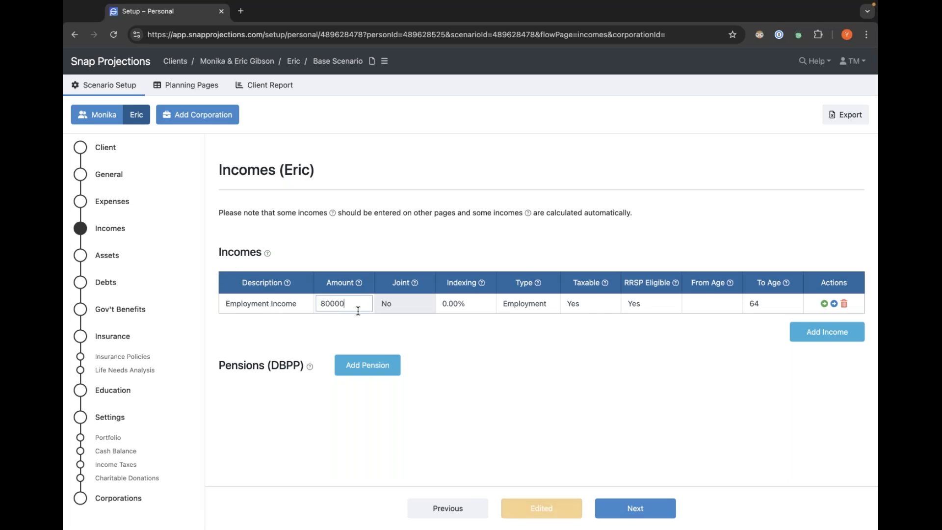
{"action": "left_click", "coordinate": [441, 319]}
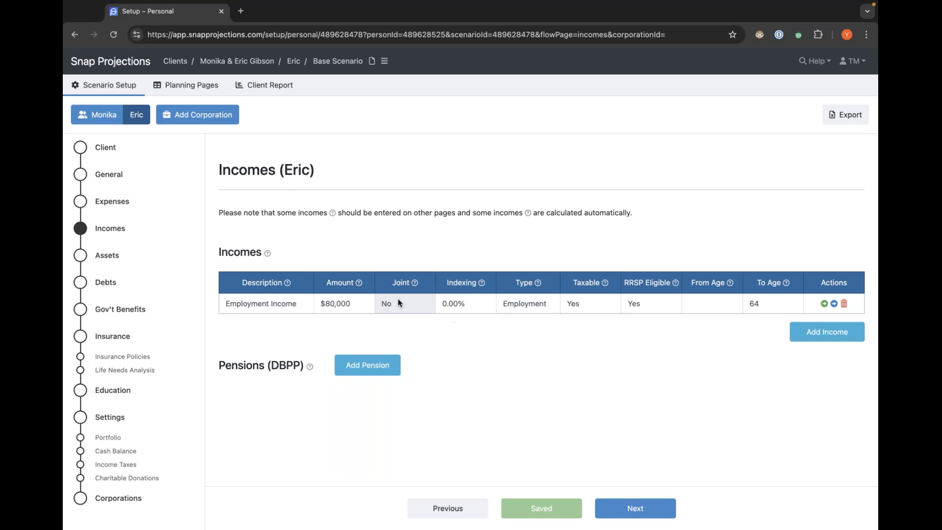
Edit the indexing rate of the spouse's employment income, entering 0, and switch back to the primary client.
{"action": "left_click", "coordinate": [470, 305]}
{"action": "left_click", "coordinate": [473, 320]}
{"action": "left_click", "coordinate": [359, 302]}
{"action": "left_click", "coordinate": [475, 305]}
{"action": "key", "text": "BackSpace"}
{"action": "type", "text": "0"}
{"action": "left_click", "coordinate": [481, 325]}
{"action": "left_click", "coordinate": [483, 305]}
{"action": "left_click", "coordinate": [513, 327]}
{"action": "left_click", "coordinate": [113, 116]}
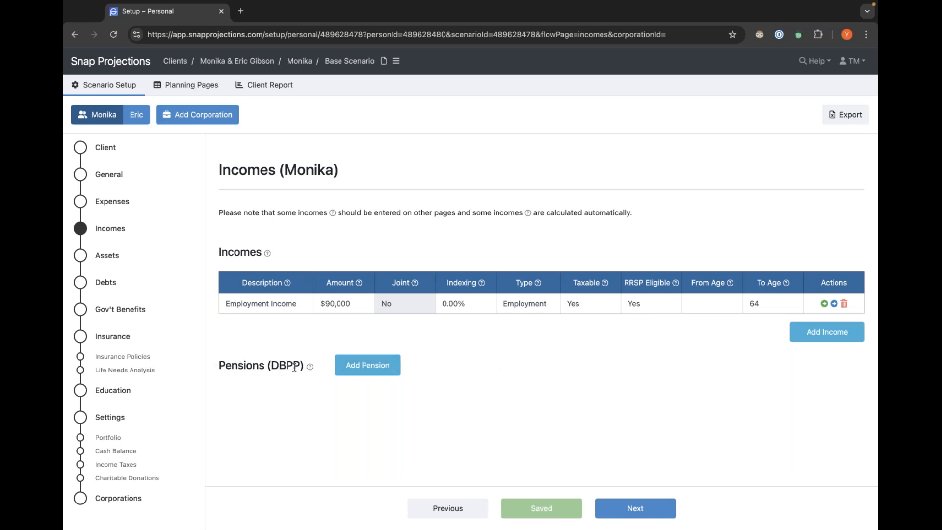
{"action": "mouse_move", "coordinate": [307, 367]}
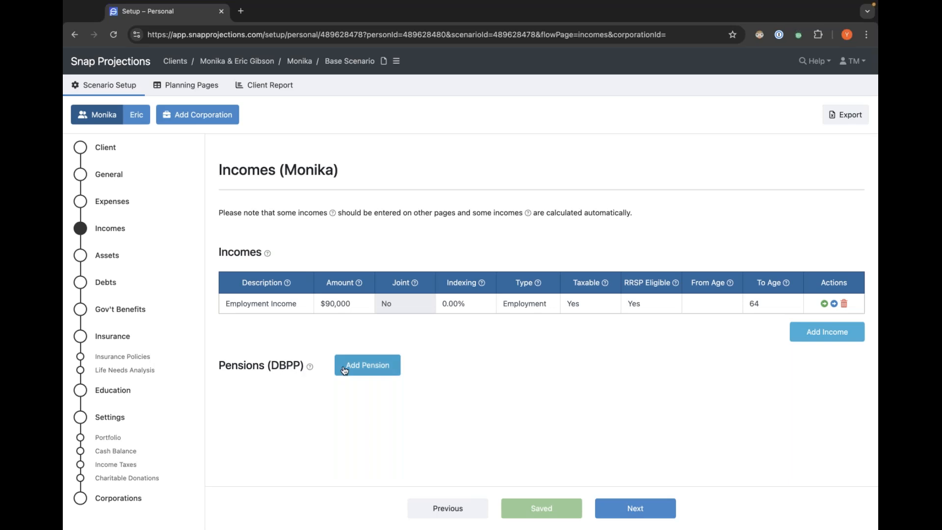
Add a defined benefit pension described as DBPP with an amount of $60,000.
{"action": "left_click", "coordinate": [367, 368]}
{"action": "left_click", "coordinate": [328, 345]}
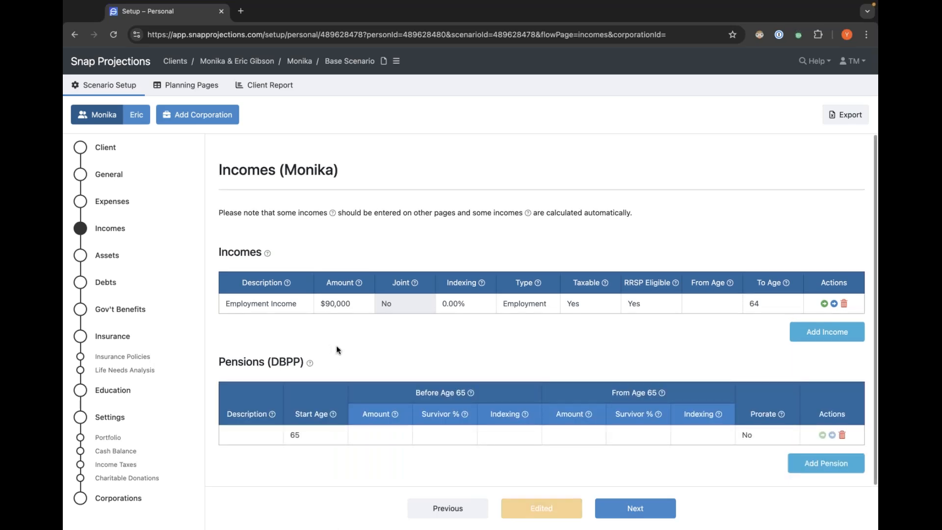
{"action": "mouse_move", "coordinate": [271, 414]}
{"action": "left_click", "coordinate": [263, 432]}
{"action": "type", "text": "DBPP"}
{"action": "left_click", "coordinate": [336, 459]}
{"action": "left_click_drag", "start_coordinate": [608, 391], "coordinate": [667, 393]}
{"action": "left_click", "coordinate": [580, 433]}
{"action": "type", "text": "60000"}
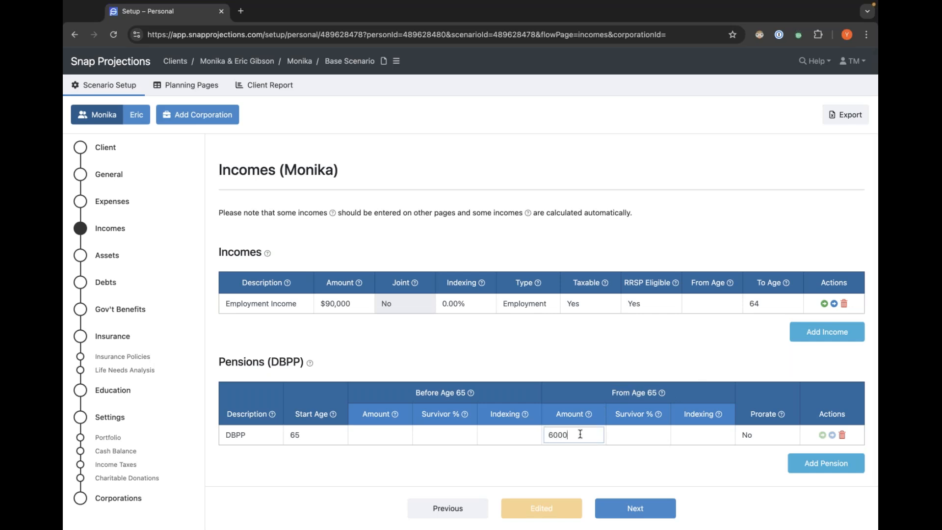
{"action": "key", "text": "Return"}
Set the DBPP pension's indexing to 2.1% and its survivor percentage to 80%.
{"action": "left_click", "coordinate": [703, 437]}
{"action": "type", "text": "2."}
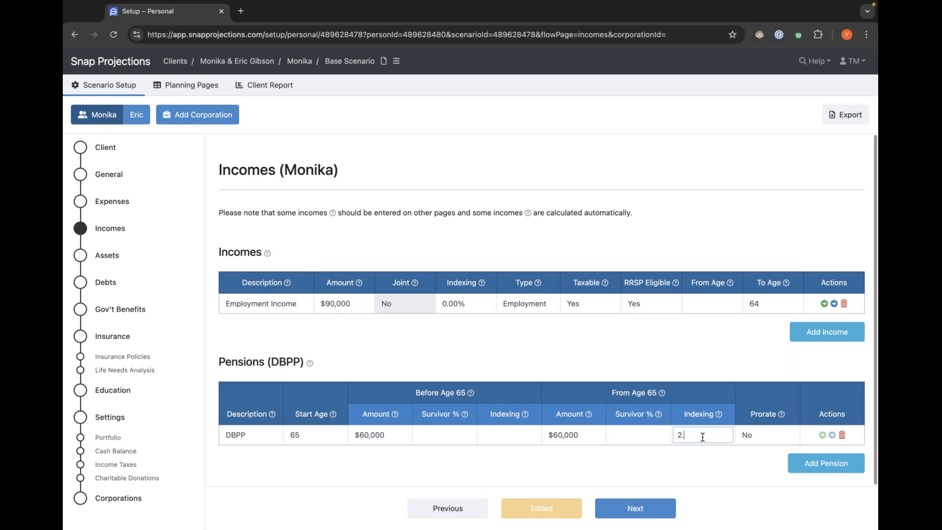
{"action": "type", "text": "1"}
{"action": "key", "text": "Return"}
{"action": "left_click", "coordinate": [649, 433]}
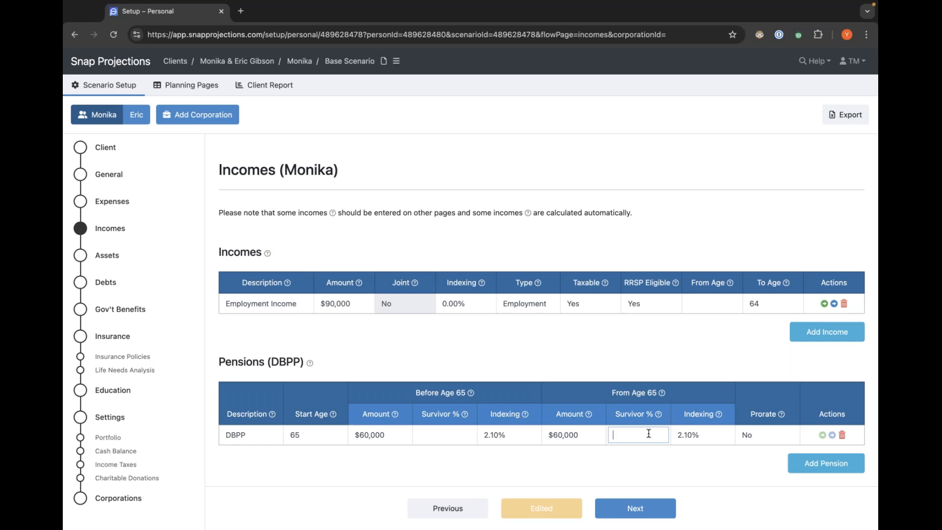
{"action": "type", "text": "80"}
{"action": "key", "text": "Return"}
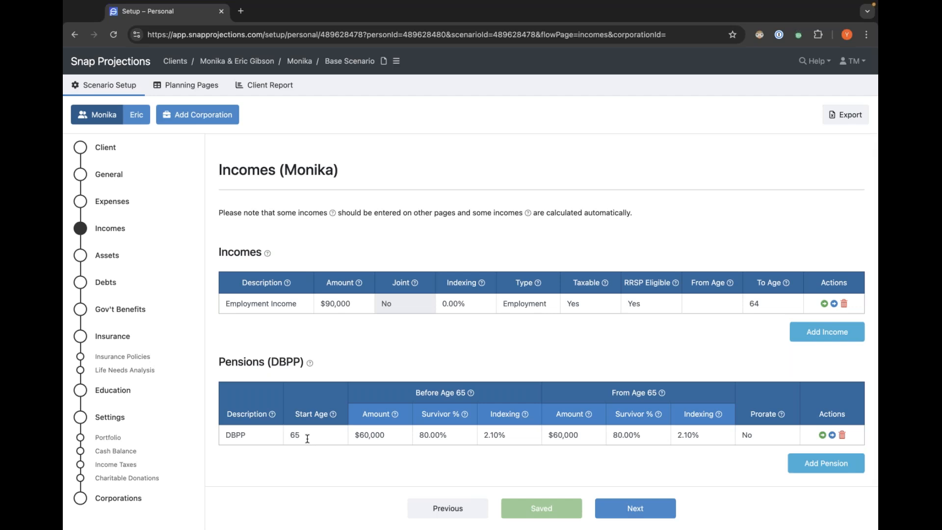
Examine the pension's Before Age 65 columns, its Prorate option and its start age.
{"action": "left_click", "coordinate": [388, 436]}
{"action": "left_click", "coordinate": [388, 453]}
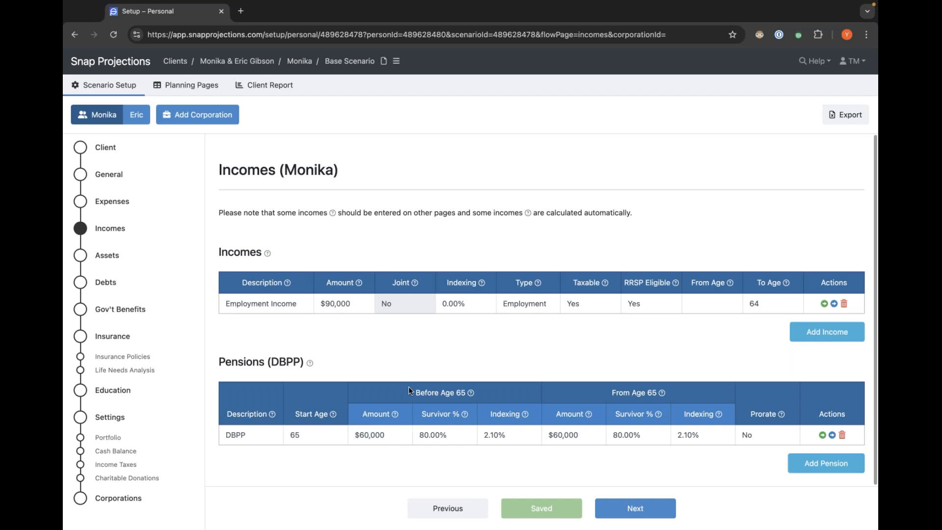
{"action": "left_click_drag", "start_coordinate": [416, 393], "coordinate": [465, 393]}
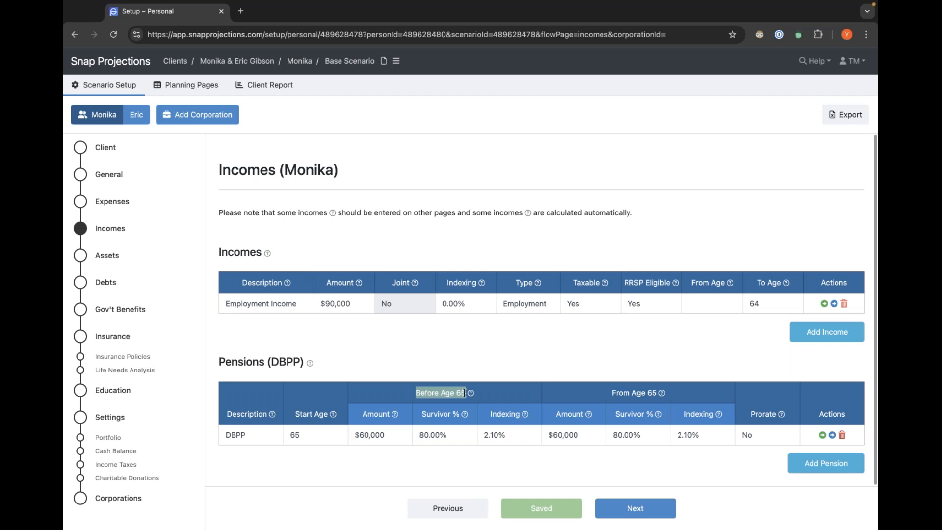
{"action": "left_click", "coordinate": [465, 393]}
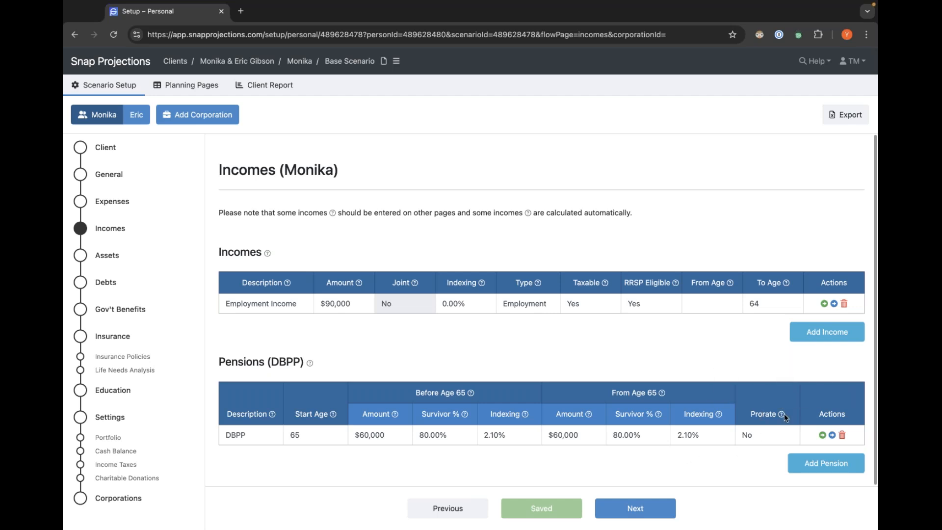
{"action": "mouse_move", "coordinate": [781, 414]}
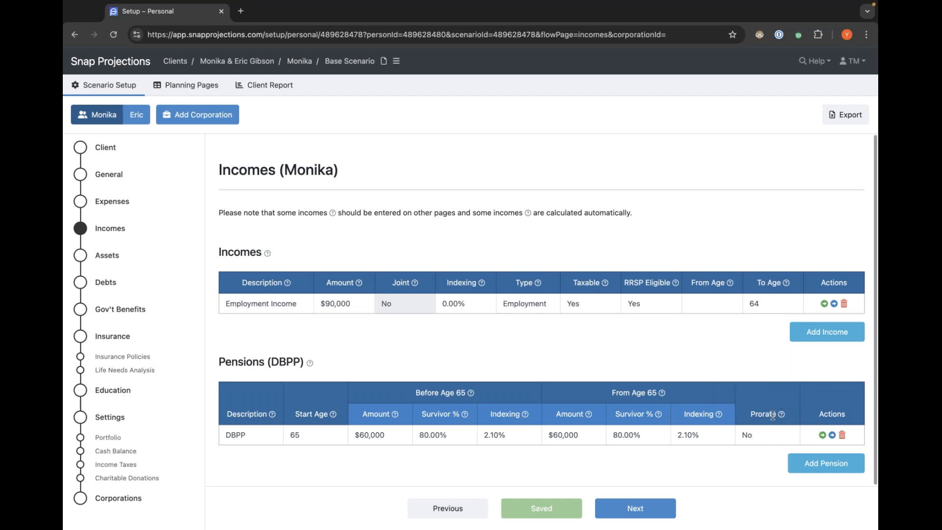
{"action": "left_click", "coordinate": [774, 440]}
{"action": "left_click", "coordinate": [775, 440]}
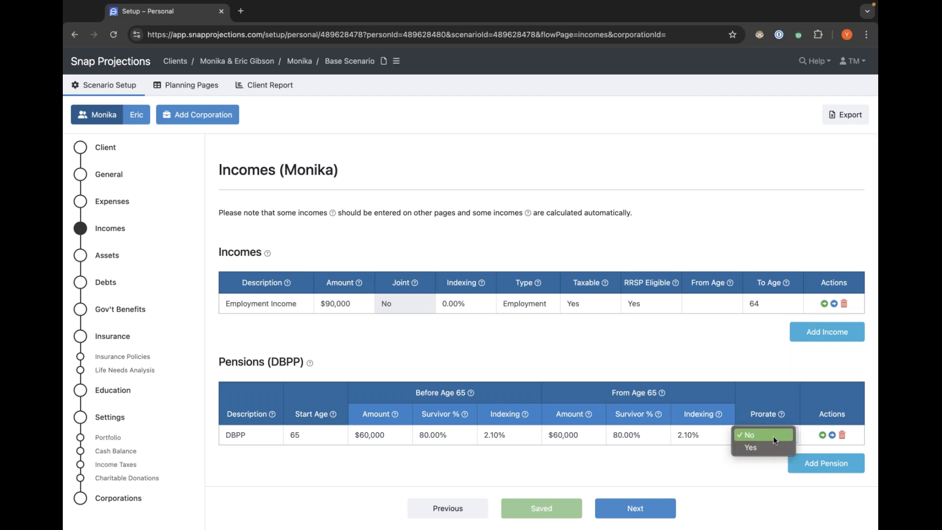
{"action": "left_click", "coordinate": [773, 437]}
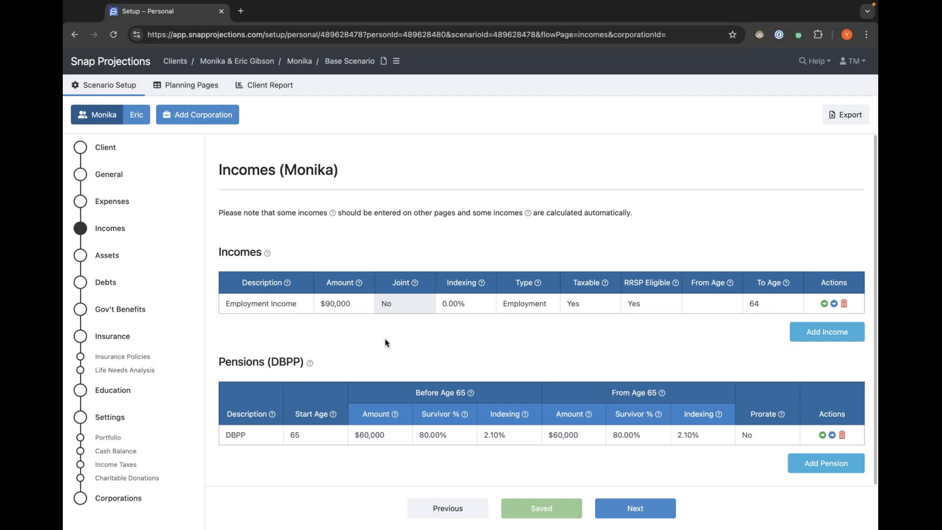
{"action": "left_click", "coordinate": [306, 438]}
{"action": "left_click", "coordinate": [360, 460]}
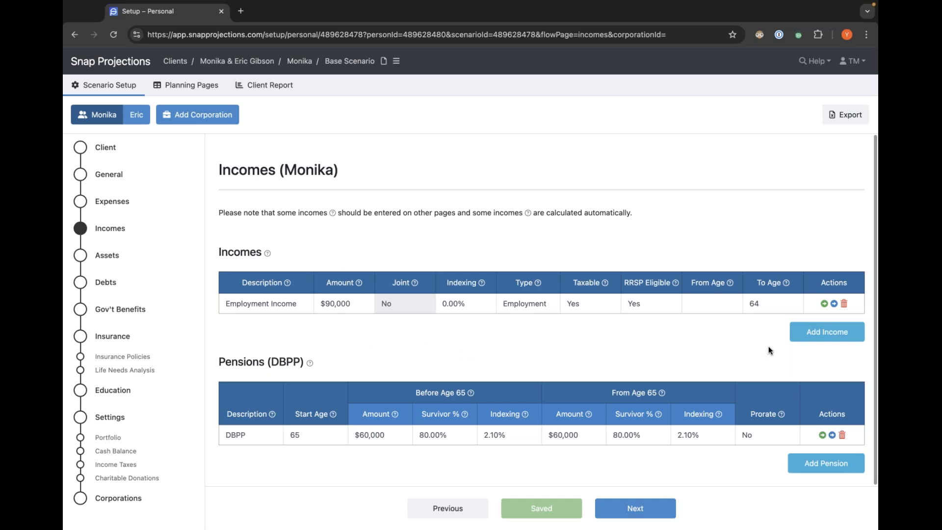
Add a joint Other income row described as Rental Income with an amount of $10,000.
{"action": "left_click", "coordinate": [812, 337]}
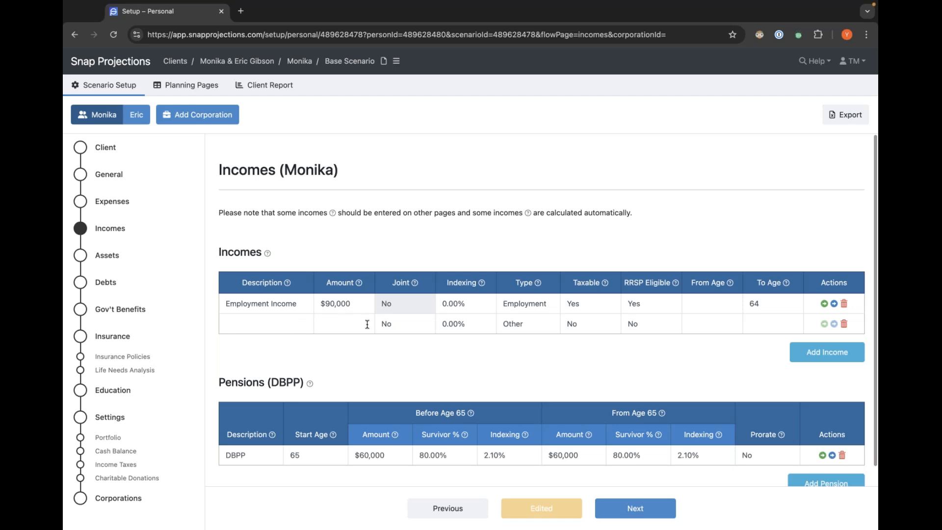
{"action": "left_click", "coordinate": [401, 330]}
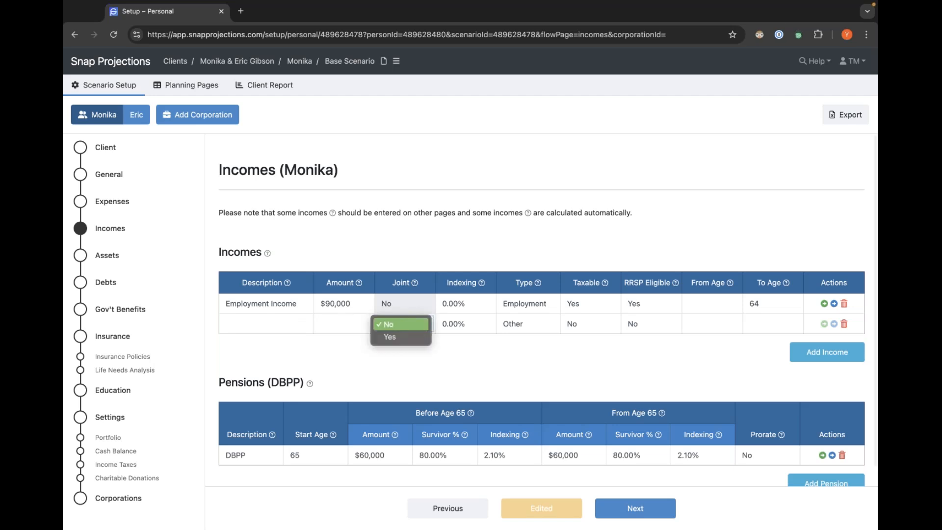
{"action": "left_click", "coordinate": [383, 338]}
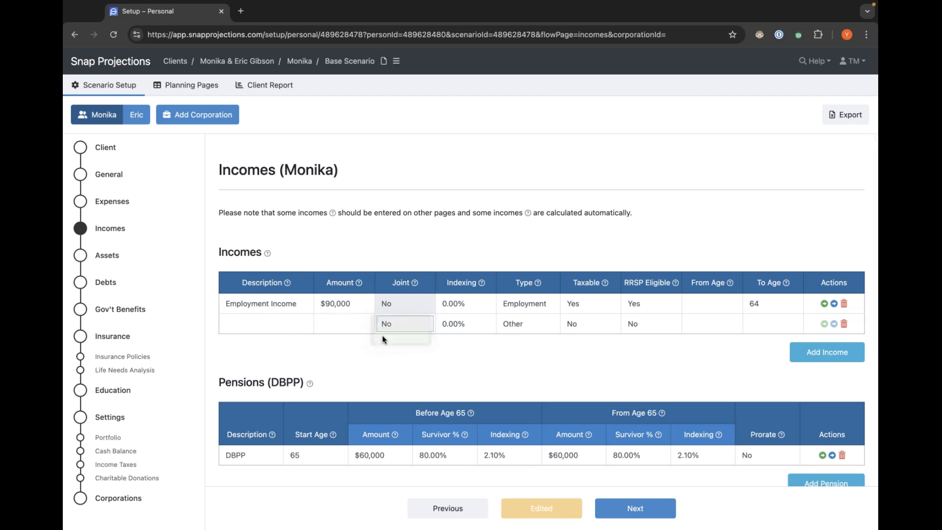
{"action": "left_click", "coordinate": [294, 322]}
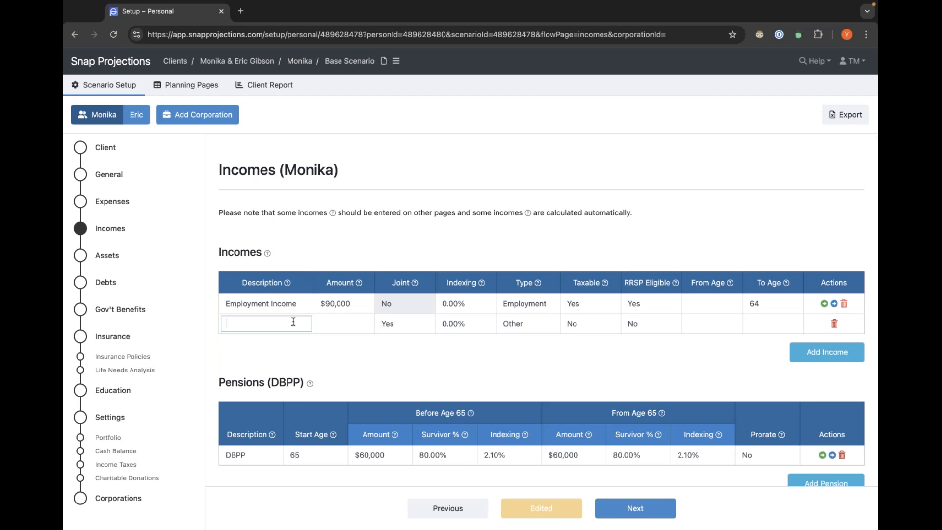
{"action": "type", "text": "Rental Income"}
{"action": "key", "text": "Tab"}
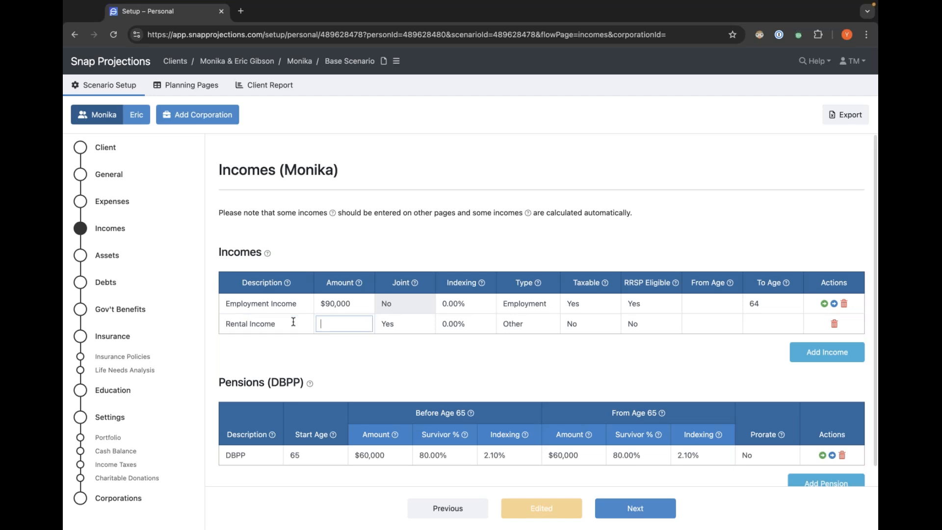
{"action": "type", "text": "10000"}
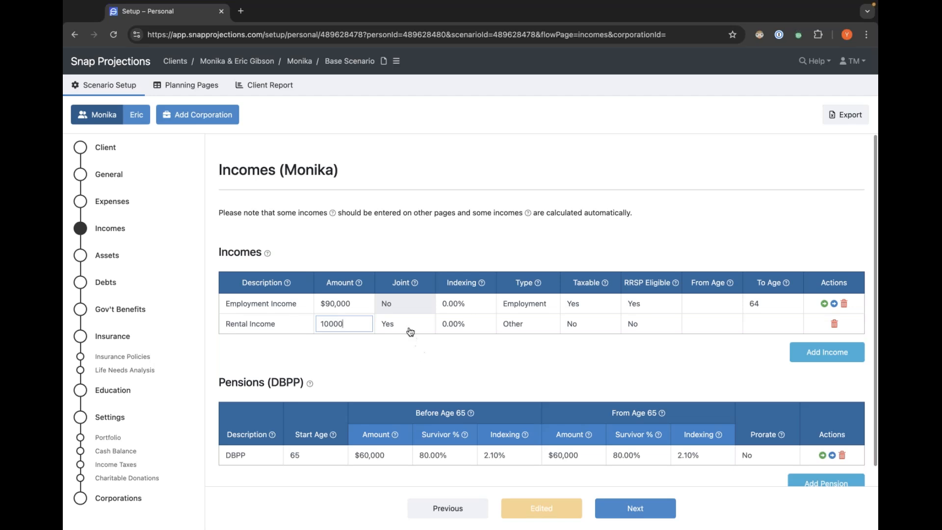
{"action": "left_click", "coordinate": [410, 332]}
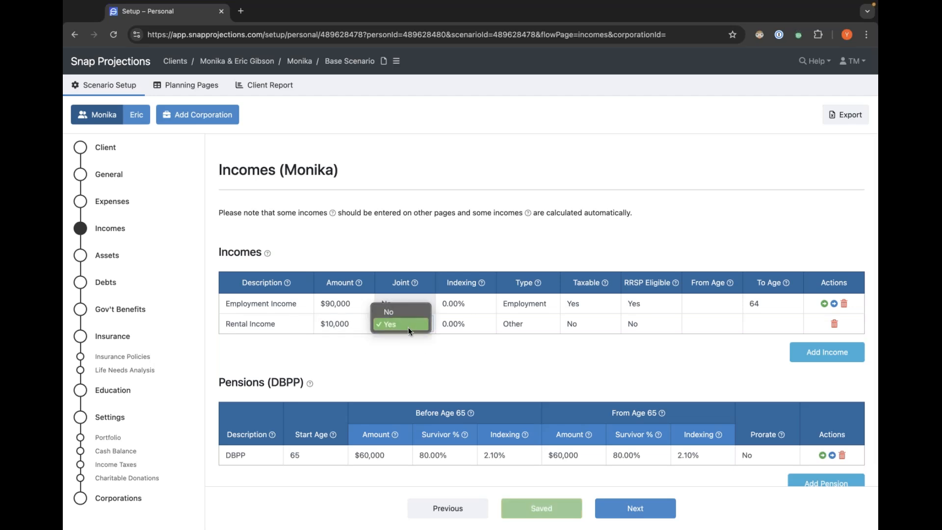
{"action": "left_click", "coordinate": [379, 352]}
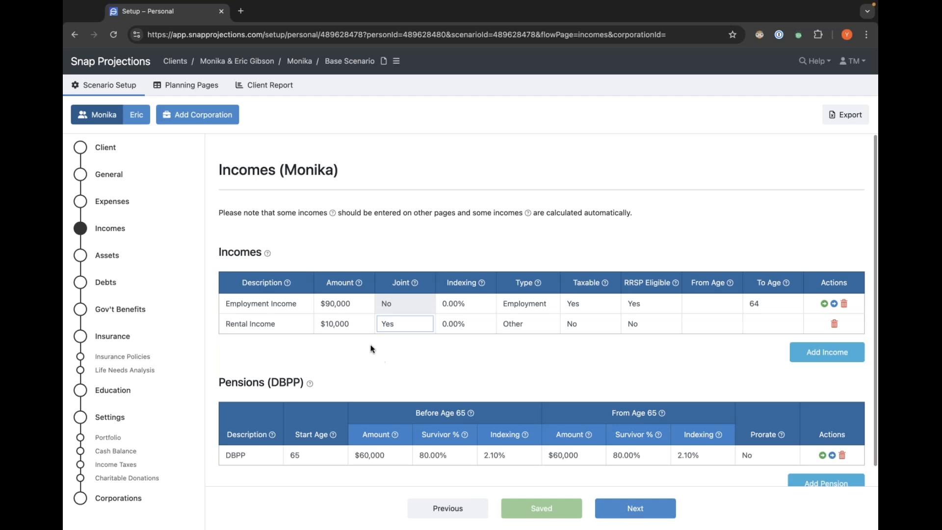
Delete the Rental Income row.
{"action": "left_click", "coordinate": [585, 346]}
{"action": "left_click", "coordinate": [410, 325]}
{"action": "left_click", "coordinate": [512, 338]}
{"action": "left_click", "coordinate": [834, 324]}
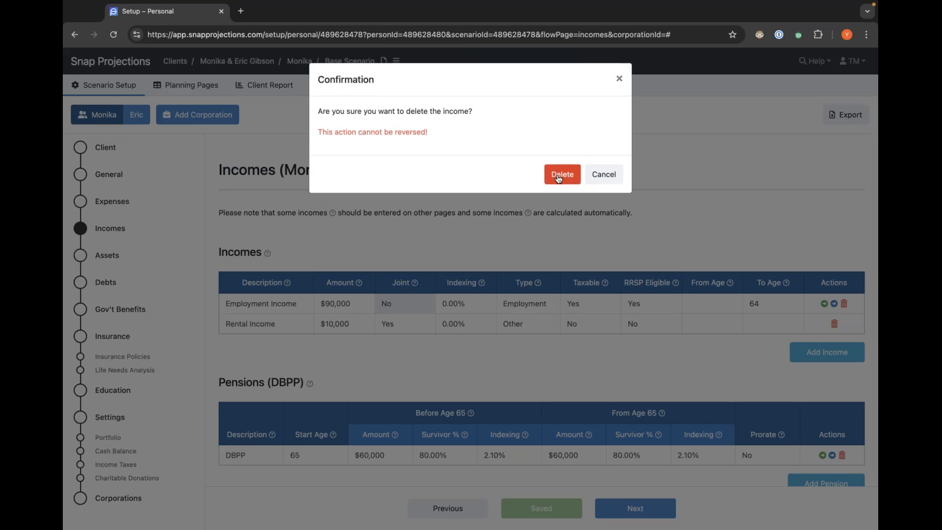
{"action": "left_click", "coordinate": [558, 177]}
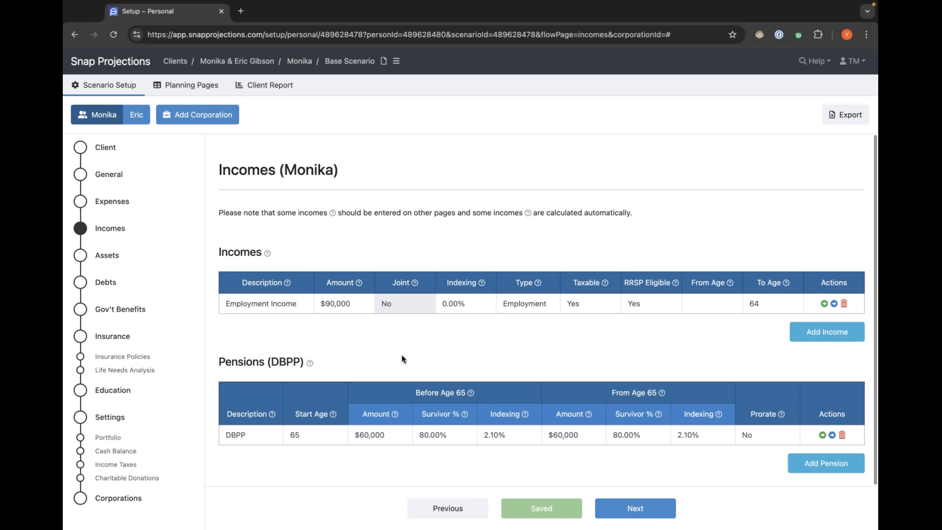
Go to the Assets page and rename the default financial asset to Joint, marking it as joint.
{"action": "left_click", "coordinate": [655, 510]}
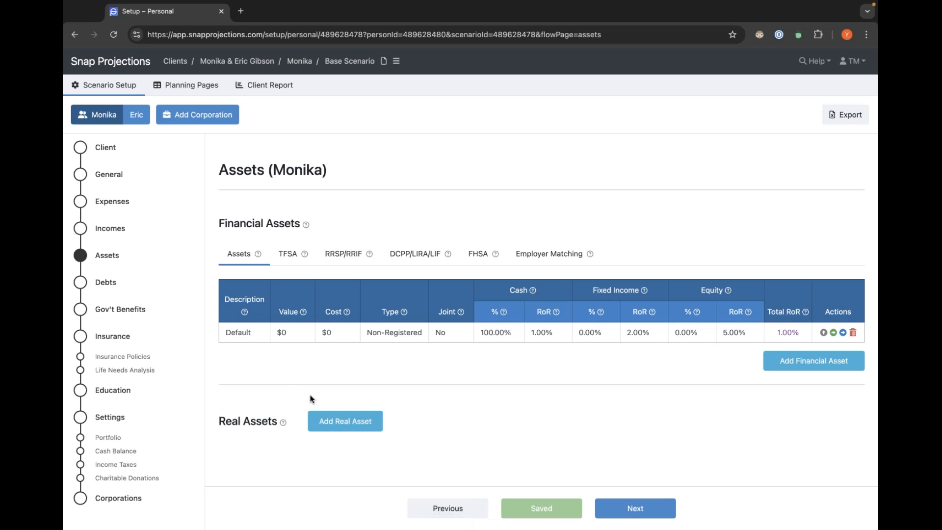
{"action": "left_click", "coordinate": [256, 332]}
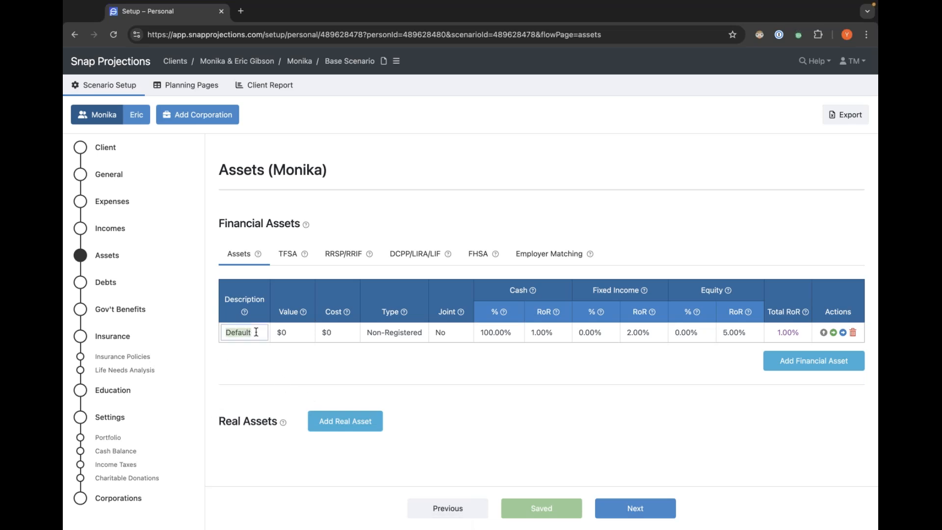
{"action": "type", "text": "Jo"}
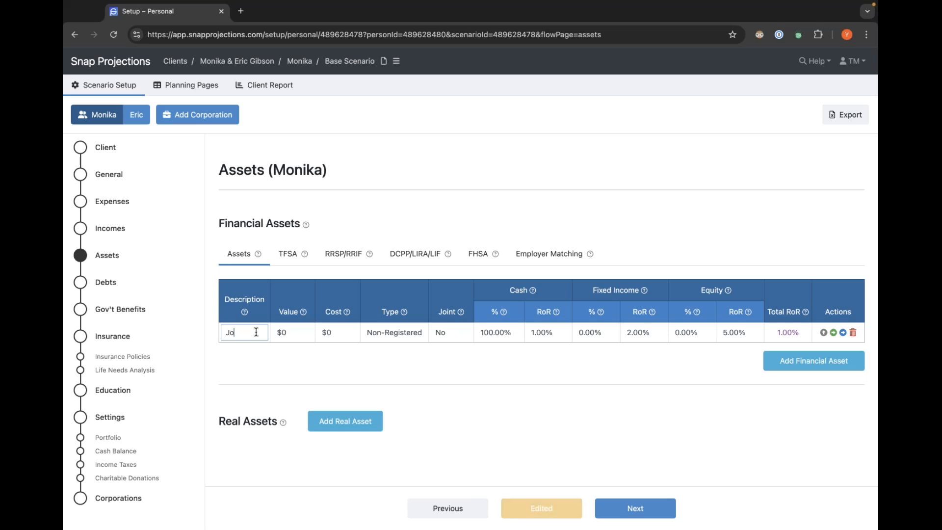
{"action": "type", "text": "int"}
{"action": "left_click", "coordinate": [302, 333]}
{"action": "left_click", "coordinate": [344, 334]}
{"action": "left_click", "coordinate": [292, 334]}
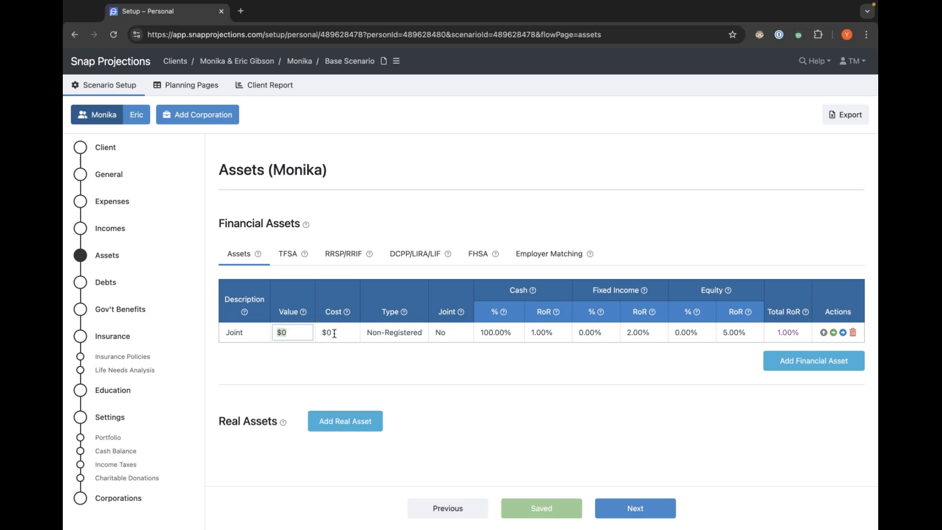
{"action": "left_click", "coordinate": [403, 339]}
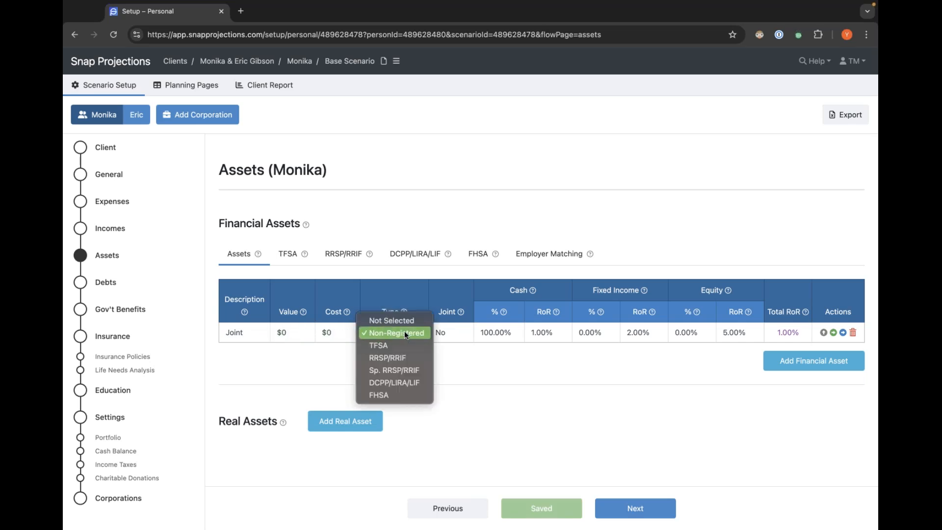
{"action": "left_click", "coordinate": [404, 332]}
{"action": "left_click", "coordinate": [446, 333]}
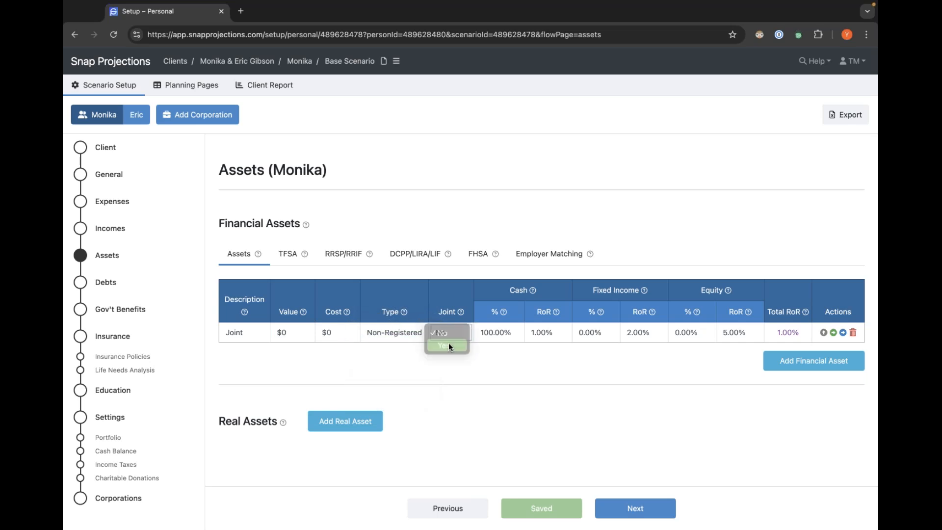
{"action": "left_click", "coordinate": [450, 345]}
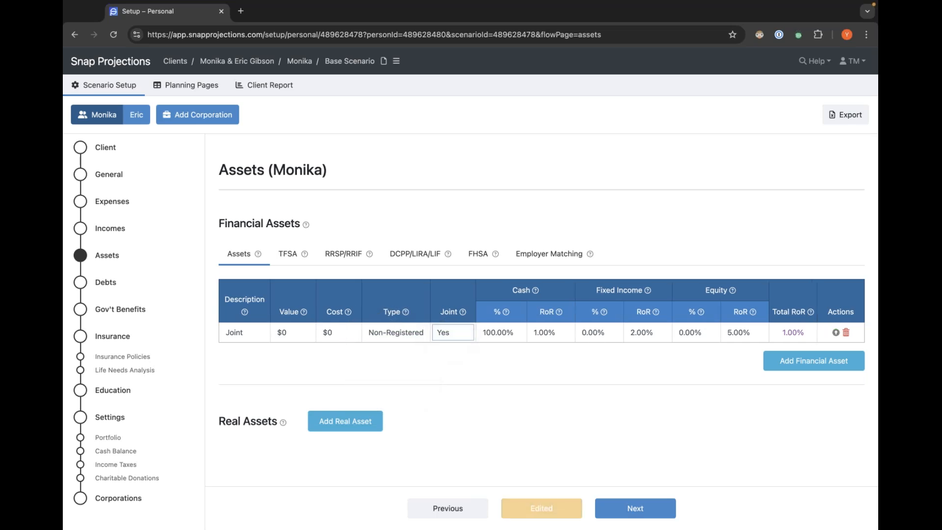
Set the Joint asset's allocation to 0% cash, 40% fixed income and 60% equity.
{"action": "left_click", "coordinate": [515, 336]}
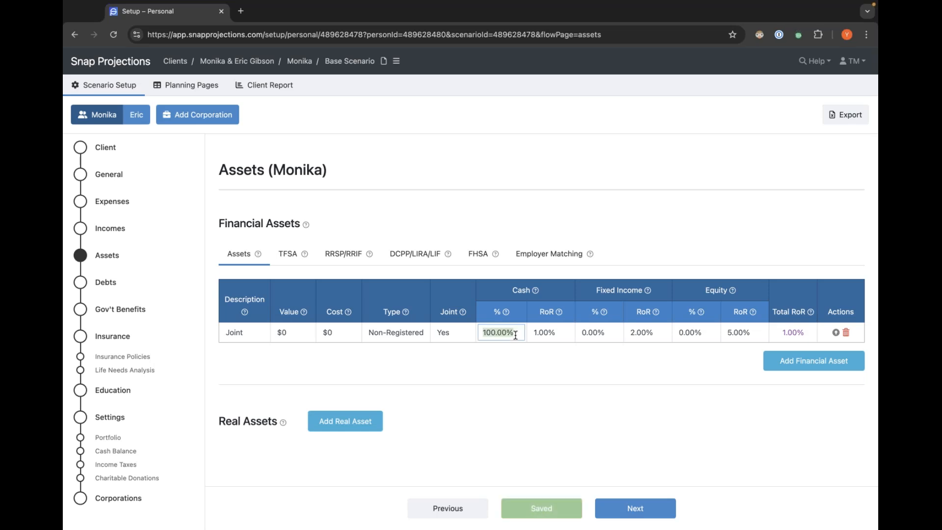
{"action": "type", "text": "0"}
{"action": "left_click", "coordinate": [603, 333]}
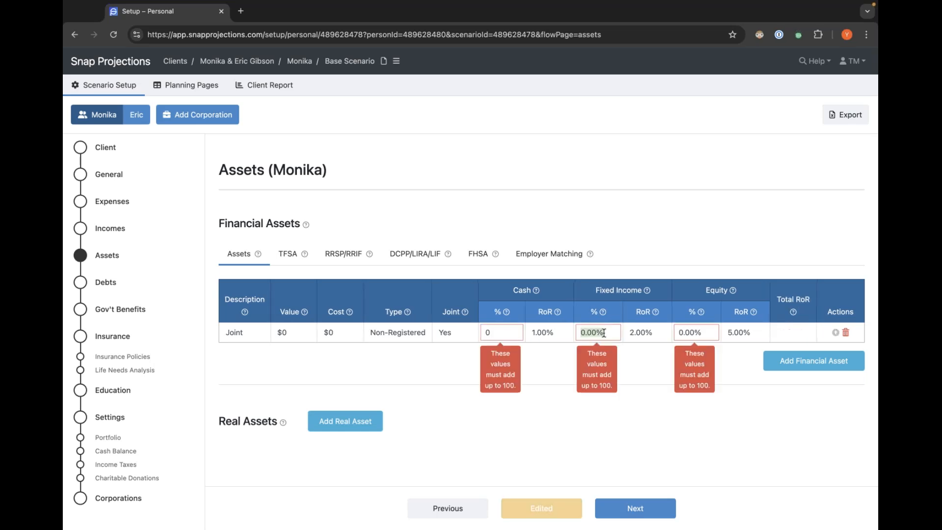
{"action": "type", "text": "40"}
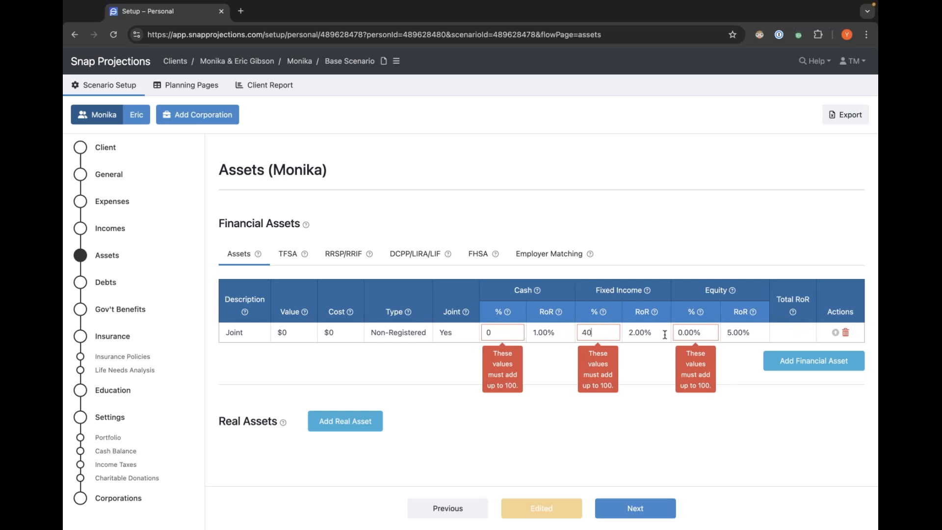
{"action": "left_click", "coordinate": [706, 332]}
{"action": "type", "text": "60"}
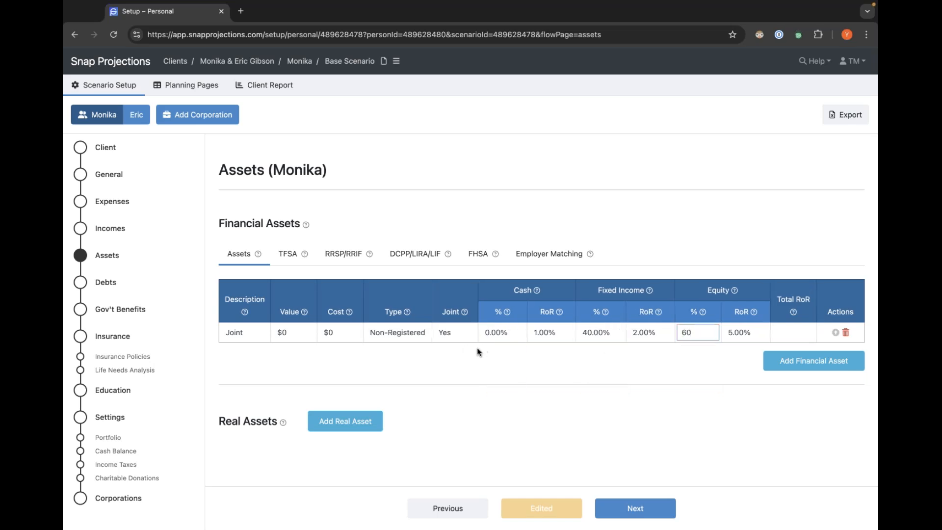
{"action": "left_click", "coordinate": [567, 356]}
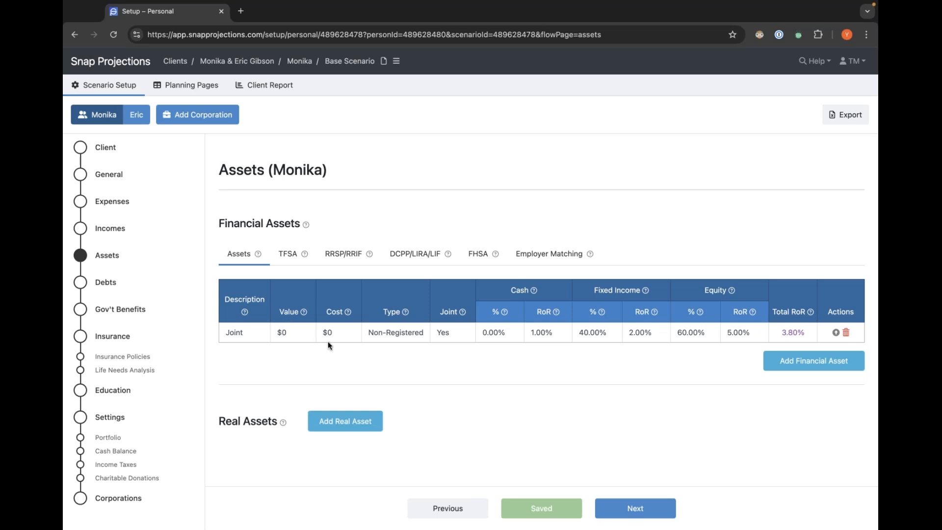
Add a financial asset named RRSP valued at $20,000 with type RRSP/RRIF.
{"action": "left_click", "coordinate": [840, 366]}
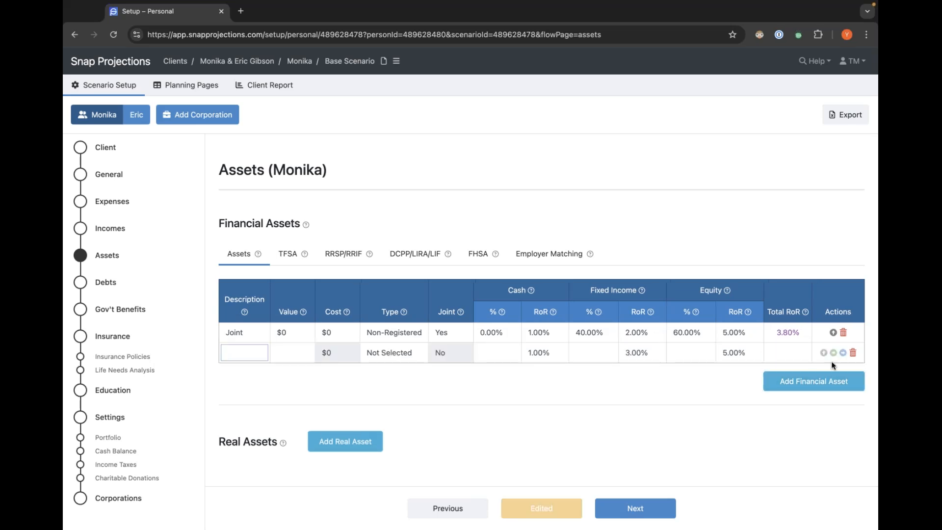
{"action": "type", "text": "RRSP"}
{"action": "key", "text": "Tab"}
{"action": "type", "text": "20000"}
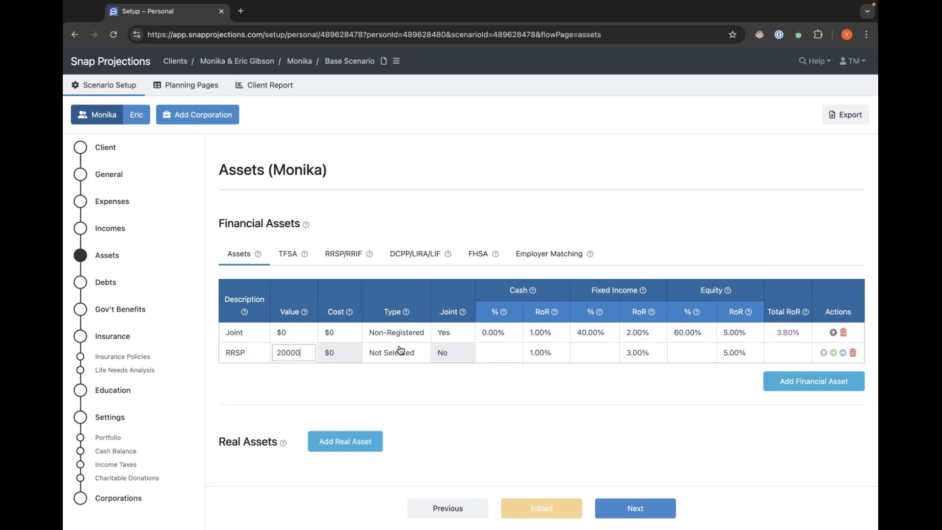
{"action": "left_click", "coordinate": [402, 364]}
{"action": "left_click", "coordinate": [384, 355]}
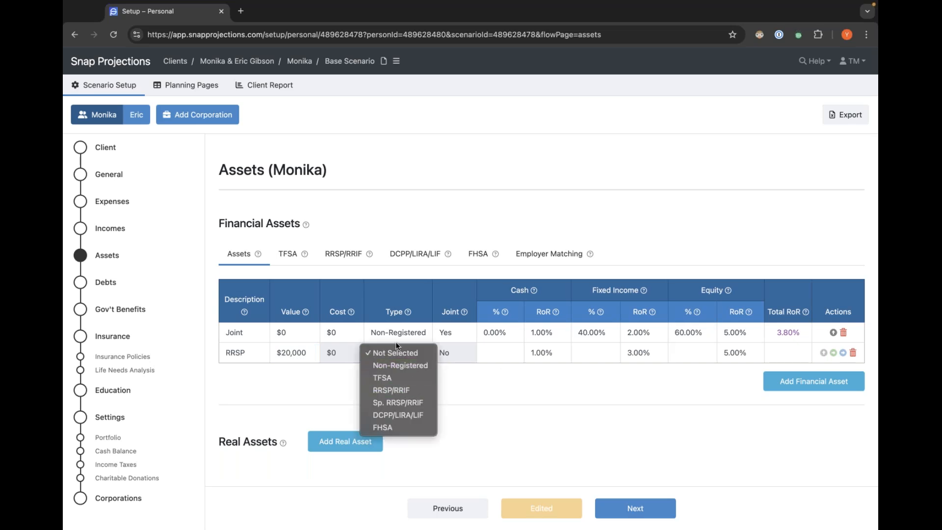
{"action": "left_click", "coordinate": [377, 390]}
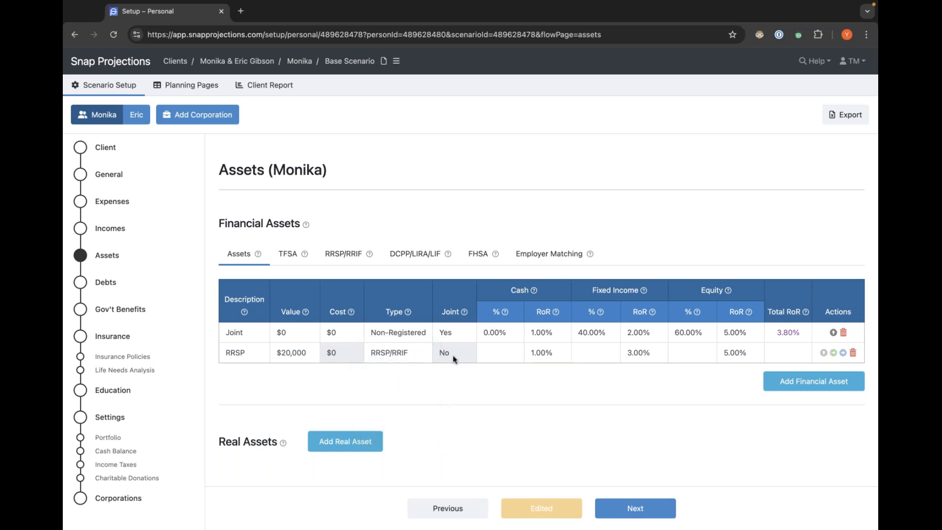
Set Monika's RRSP allocation to 0% cash, 40% fixed income and 60% equity.
{"action": "left_click", "coordinate": [491, 354]}
{"action": "left_click", "coordinate": [598, 353]}
{"action": "type", "text": "40"}
{"action": "left_click", "coordinate": [688, 353]}
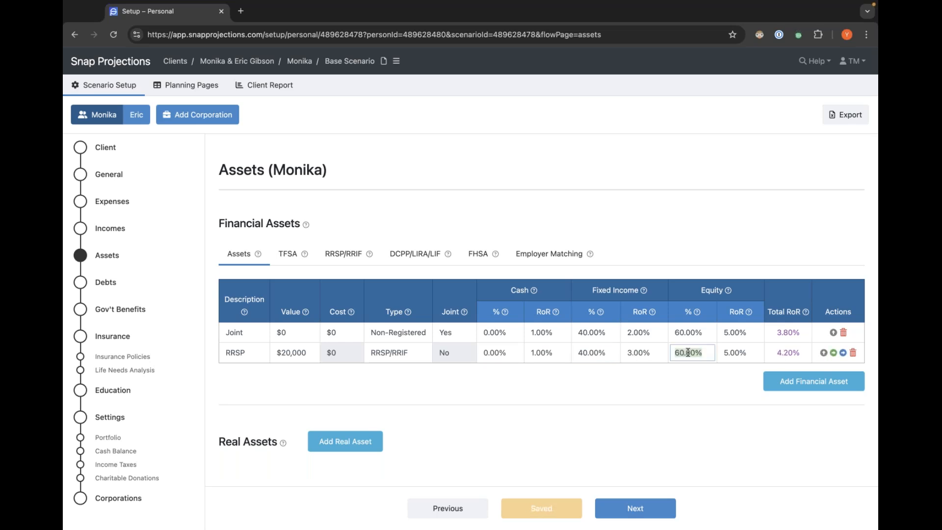
{"action": "left_click", "coordinate": [613, 375]}
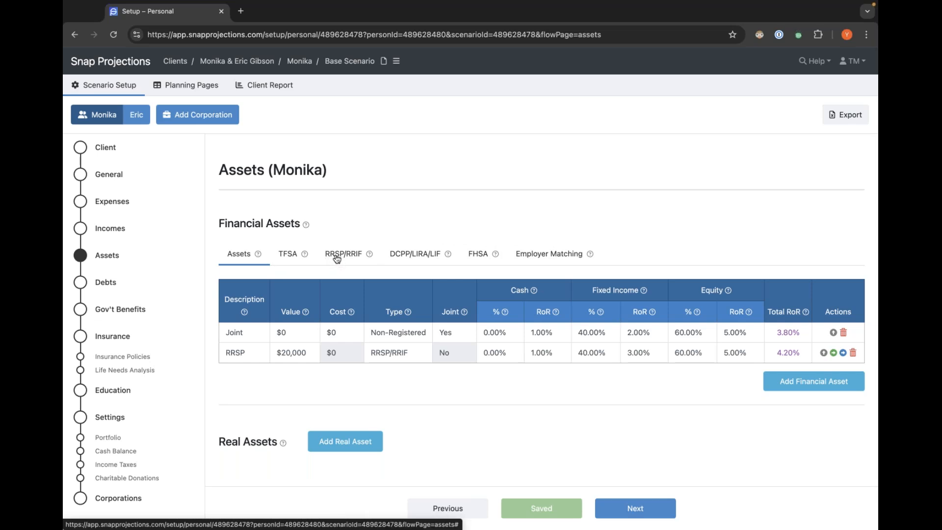
Set Monika's RRSP contribution room for 2024 to $34,000 under the RRSP/RRIF section.
{"action": "mouse_move", "coordinate": [370, 255]}
{"action": "left_click", "coordinate": [348, 255]}
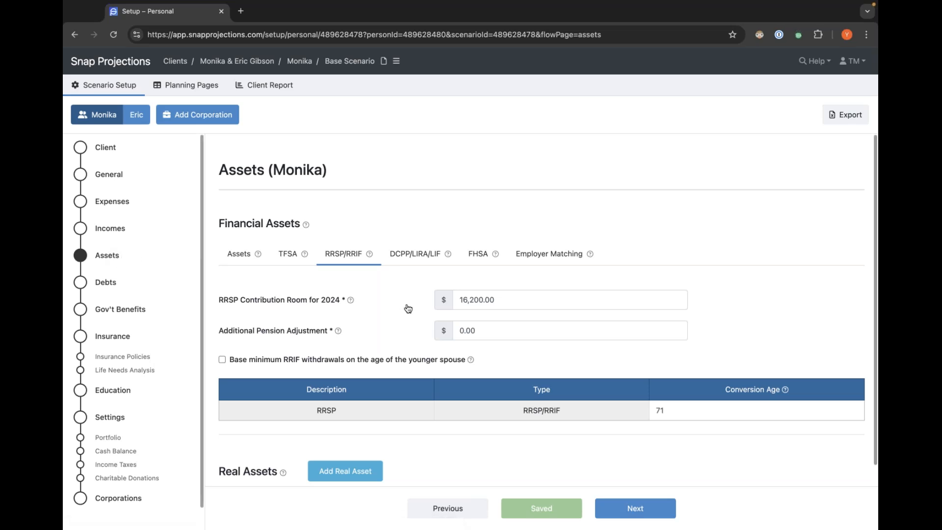
{"action": "mouse_move", "coordinate": [352, 302]}
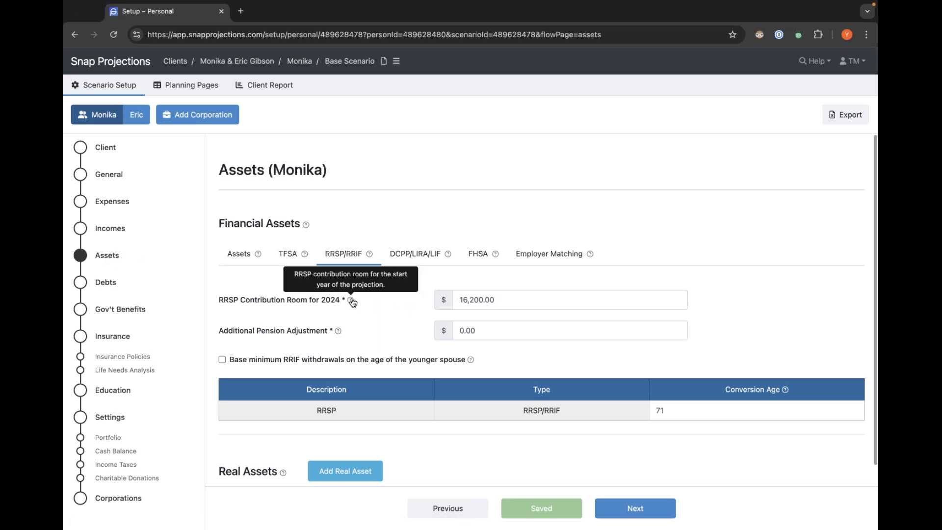
{"action": "left_click", "coordinate": [507, 299]}
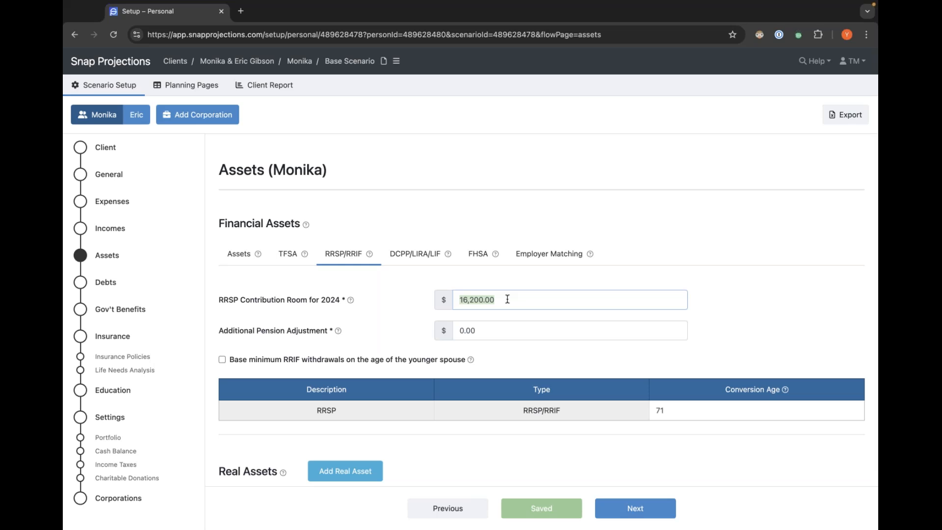
{"action": "left_click", "coordinate": [400, 304]}
{"action": "type", "text": "34000"}
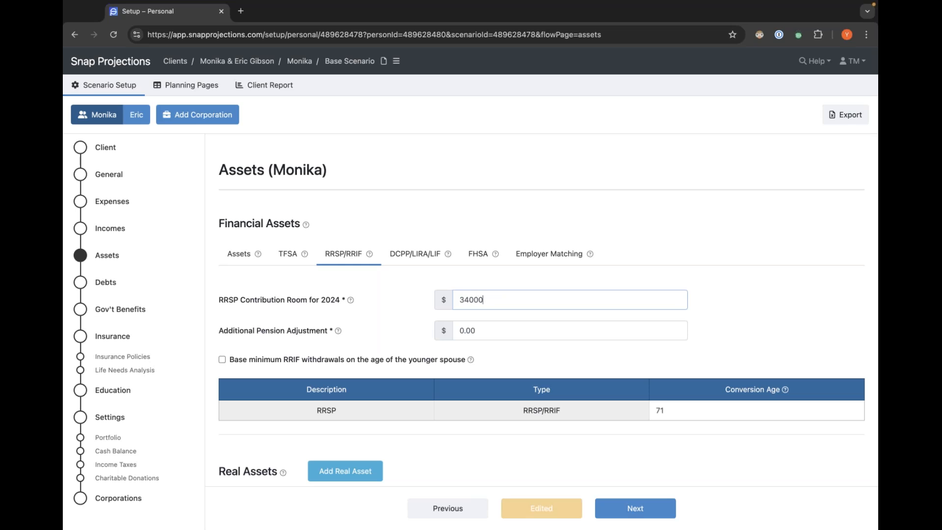
{"action": "left_click", "coordinate": [739, 303]}
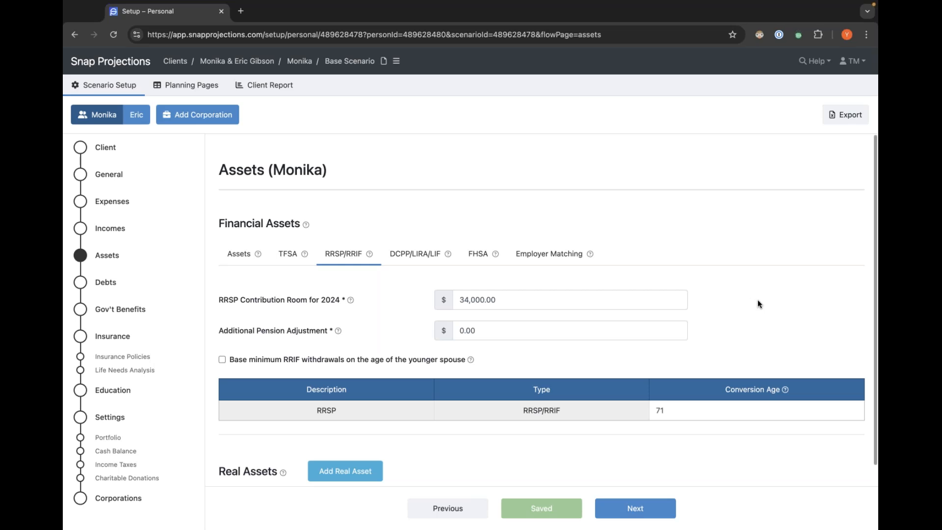
Examine the RRSP conversion age setting and its help note.
{"action": "scroll", "coordinate": [759, 312], "scroll_direction": "down", "scroll_amount": 1}
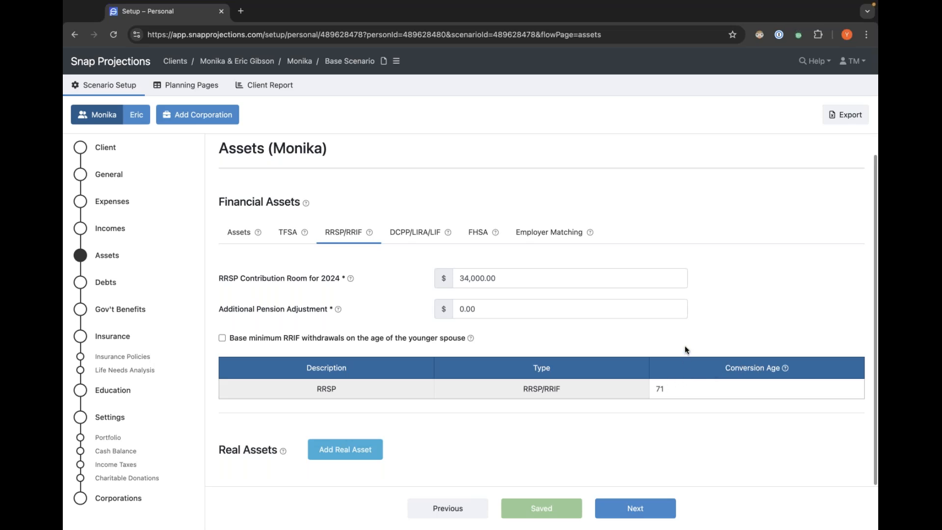
{"action": "scroll", "coordinate": [717, 391], "scroll_direction": "up", "scroll_amount": 1}
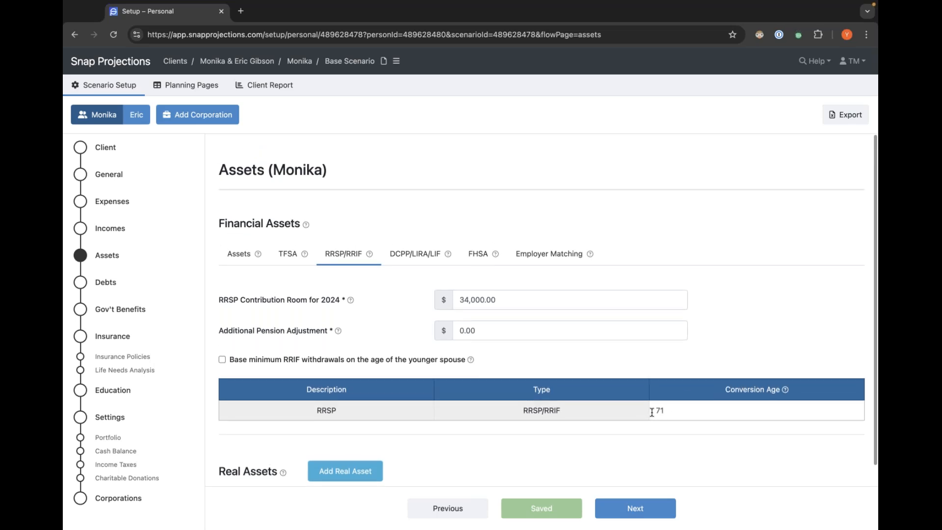
{"action": "double_click", "coordinate": [690, 410]}
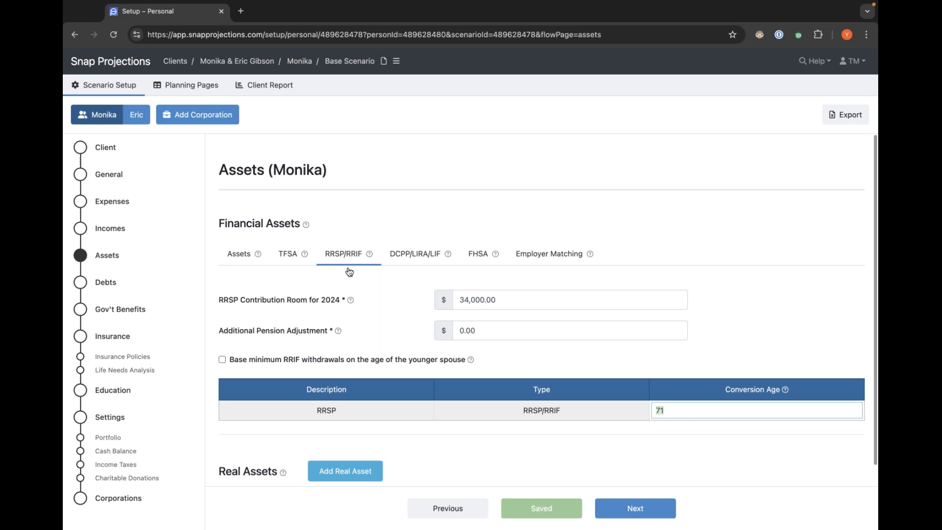
{"action": "left_click", "coordinate": [715, 390]}
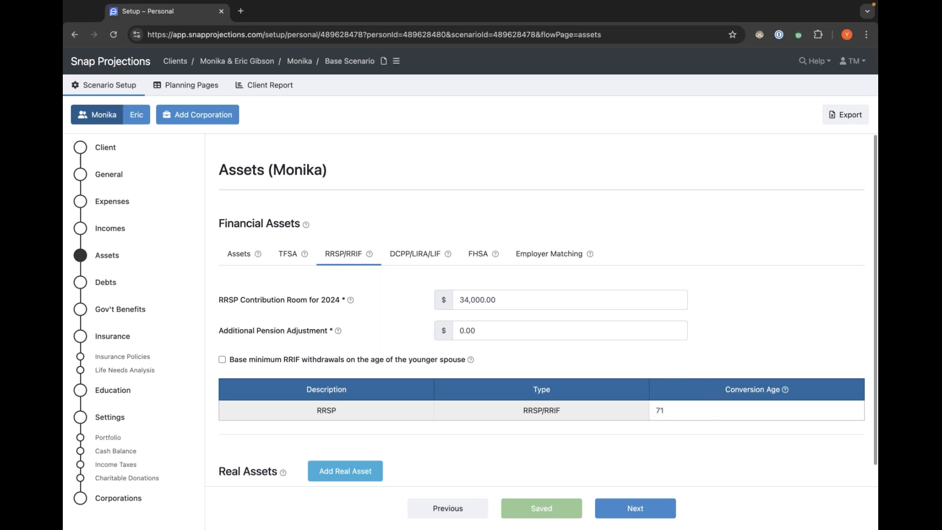
{"action": "mouse_move", "coordinate": [784, 391]}
{"action": "left_click", "coordinate": [688, 411]}
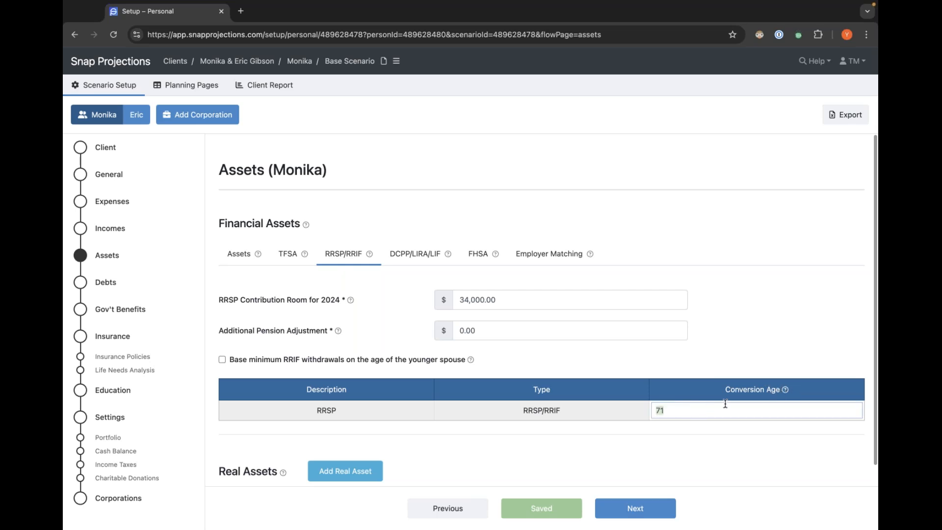
{"action": "mouse_move", "coordinate": [784, 391]}
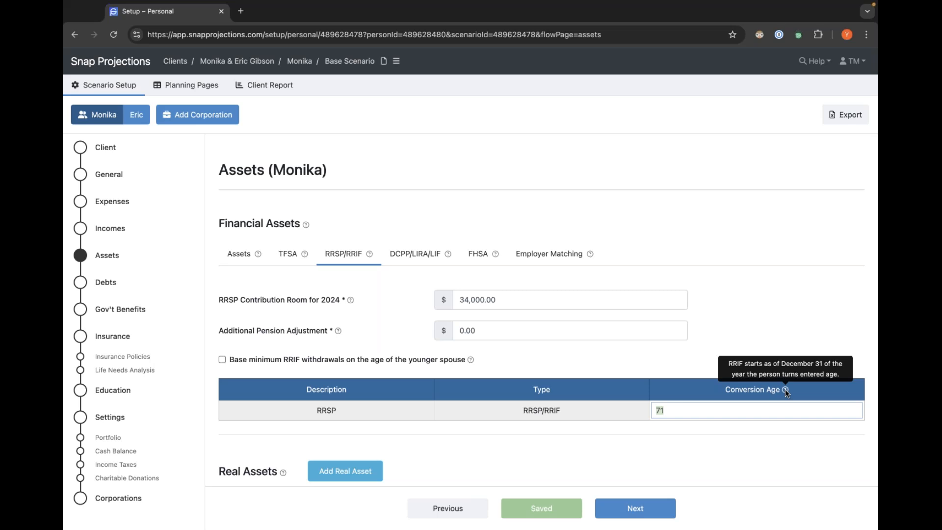
{"action": "left_click", "coordinate": [694, 376]}
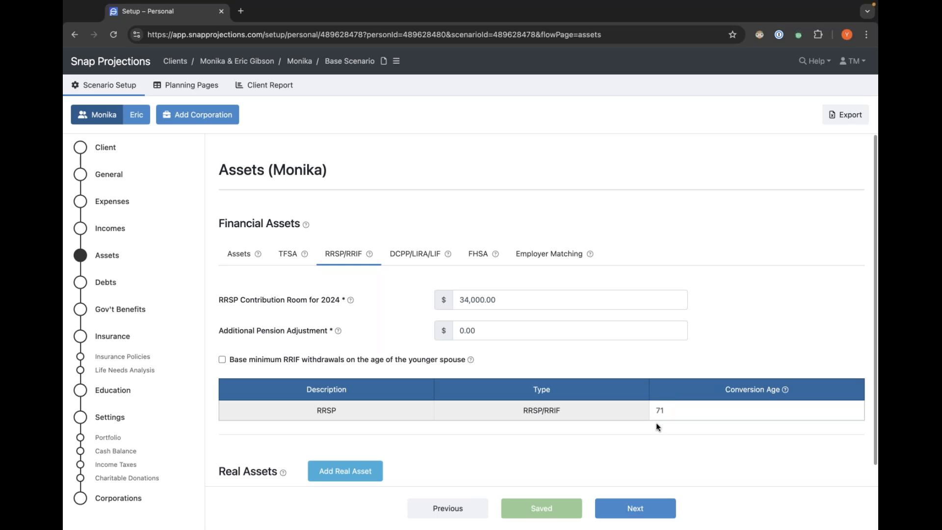
Switch to Eric's assets and delete his Default financial asset.
{"action": "left_click", "coordinate": [244, 254]}
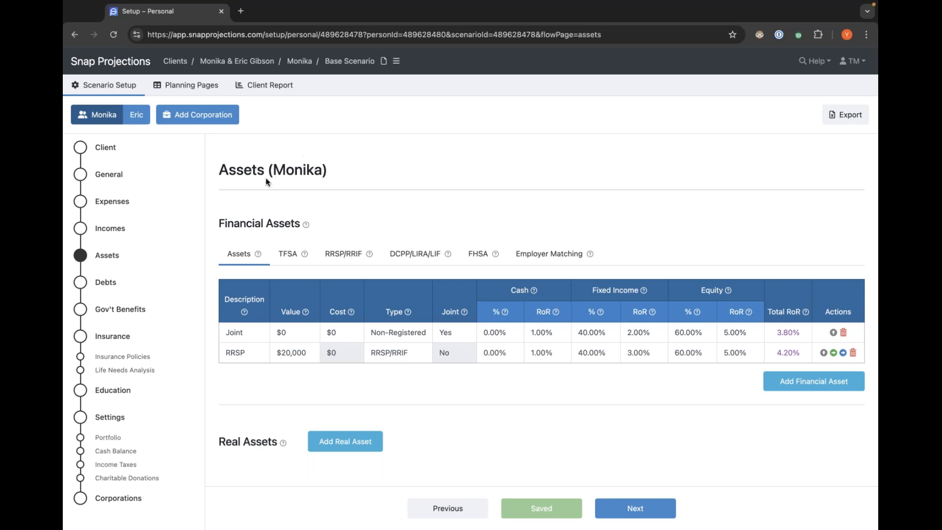
{"action": "left_click", "coordinate": [138, 118]}
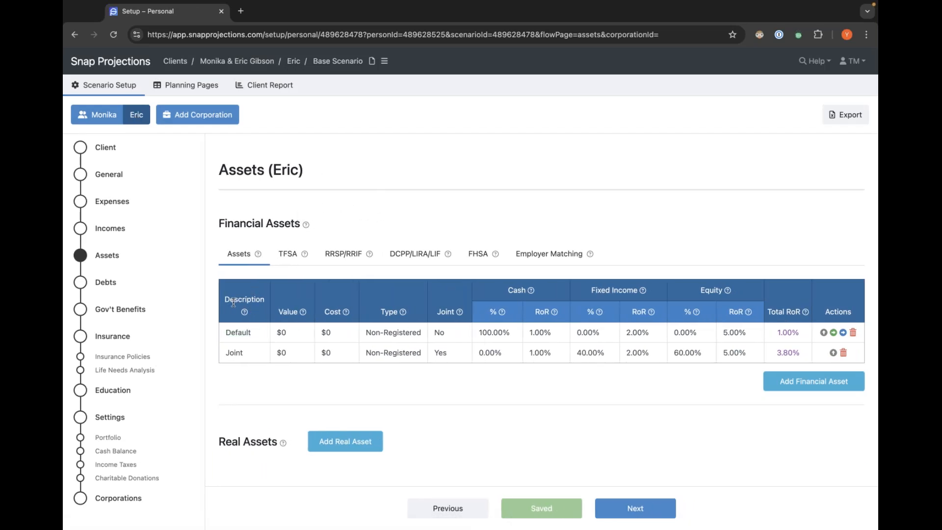
{"action": "left_click", "coordinate": [227, 332]}
{"action": "left_click", "coordinate": [294, 333]}
{"action": "left_click", "coordinate": [854, 334]}
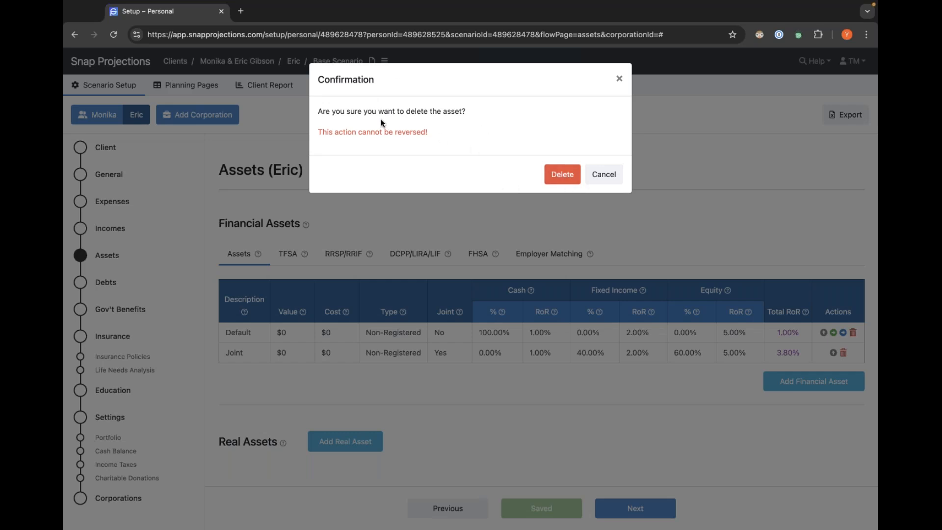
{"action": "left_click", "coordinate": [562, 176]}
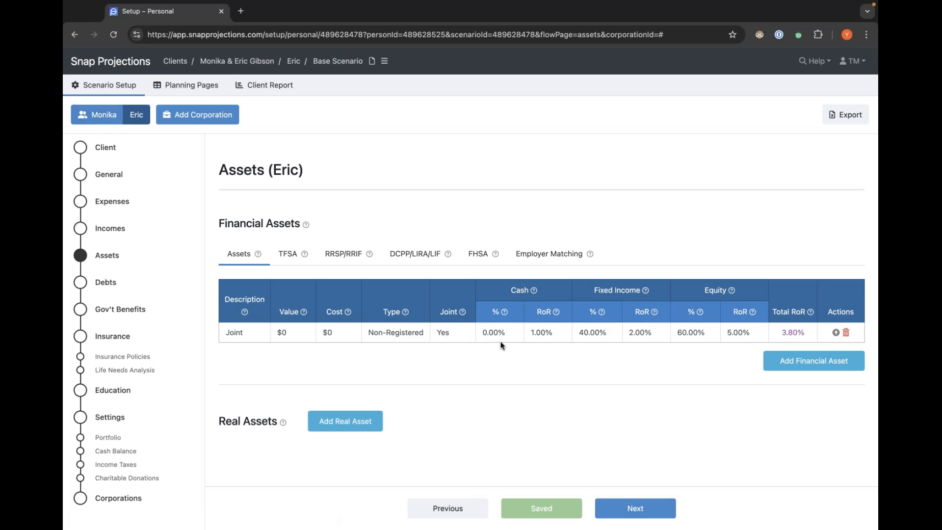
Add a financial asset for Eric named RRSP valued at $40,000 with type RRSP/RRIF.
{"action": "left_click", "coordinate": [797, 366]}
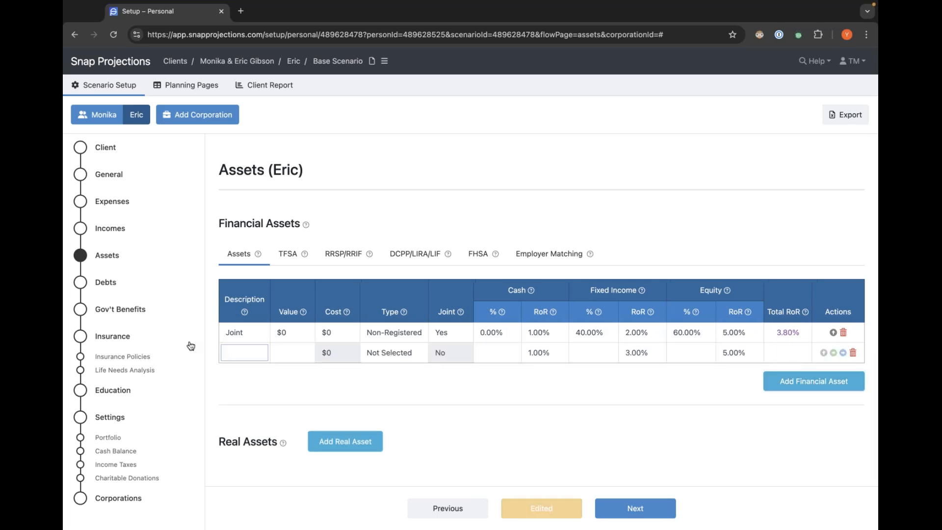
{"action": "type", "text": "RRSP"}
{"action": "key", "text": "Tab"}
{"action": "type", "text": "40000"}
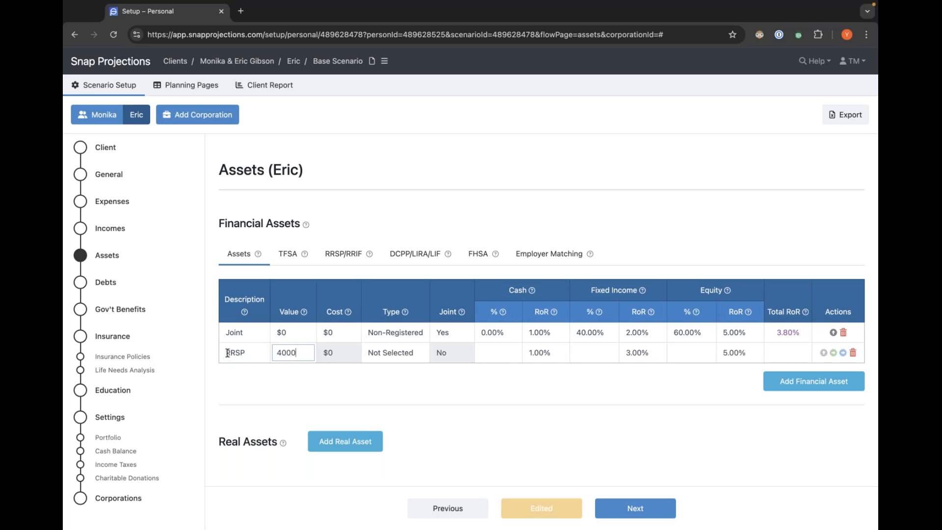
{"action": "key", "text": "Tab"}
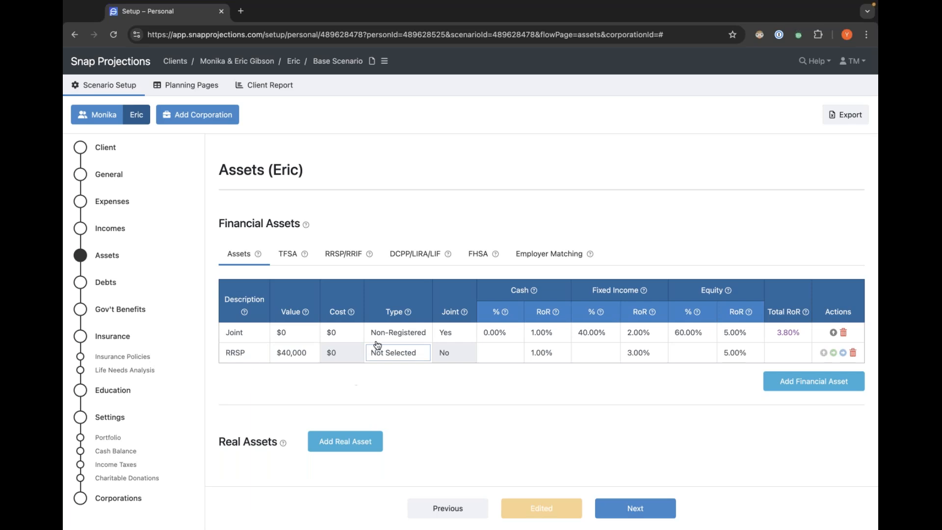
{"action": "left_click", "coordinate": [388, 352]}
{"action": "left_click", "coordinate": [407, 390]}
Set Eric's RRSP allocation to 0% cash, 40% fixed income and 60% equity.
{"action": "left_click", "coordinate": [499, 354]}
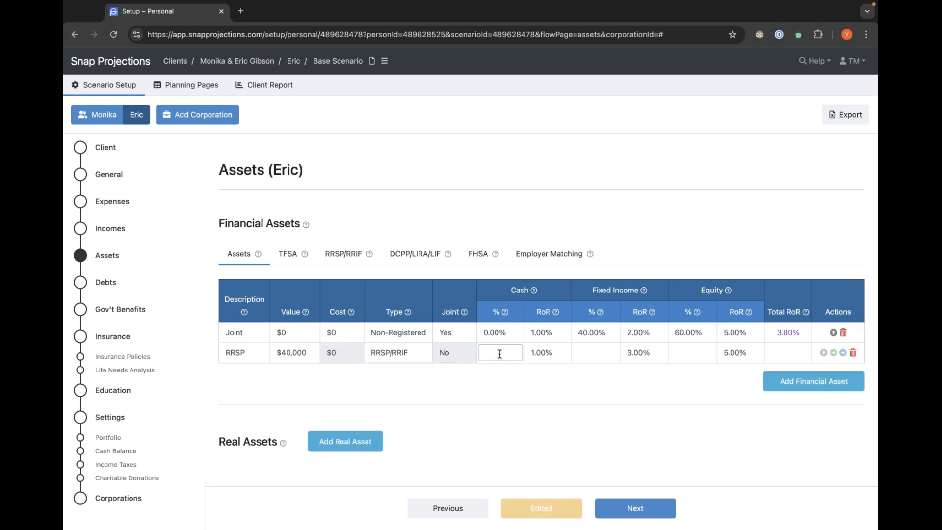
{"action": "type", "text": "0"}
{"action": "left_click", "coordinate": [597, 355]}
{"action": "type", "text": "40"}
{"action": "left_click", "coordinate": [704, 355]}
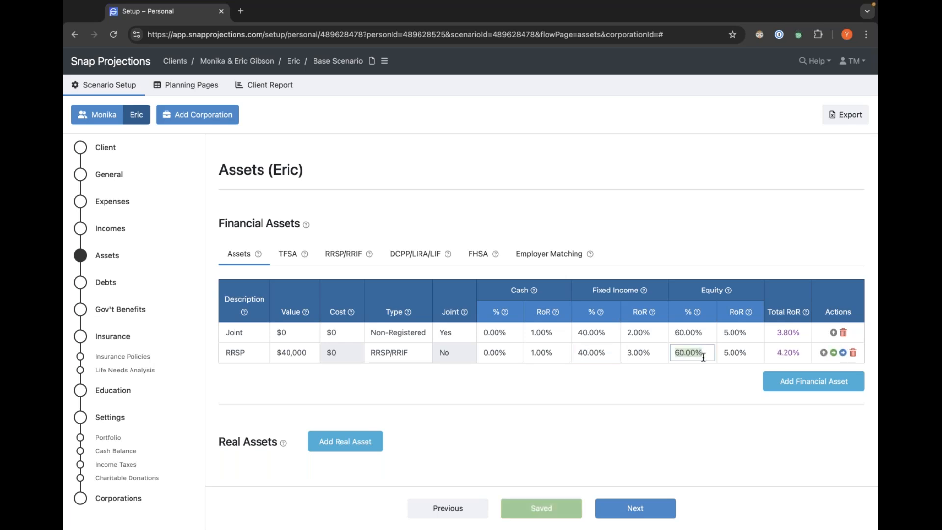
{"action": "left_click", "coordinate": [698, 376]}
Set Eric's RRSP contribution room for 2024 to $50,000.
{"action": "left_click", "coordinate": [342, 255]}
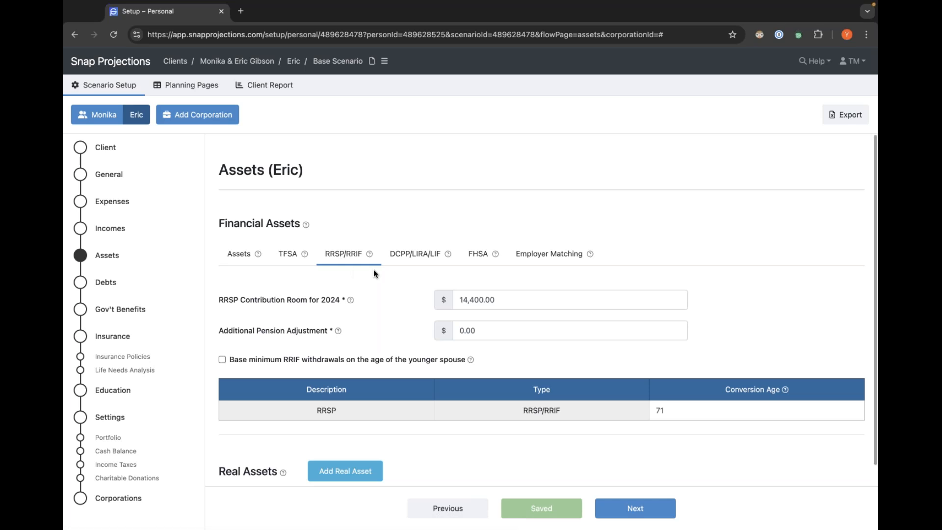
{"action": "left_click", "coordinate": [499, 300]}
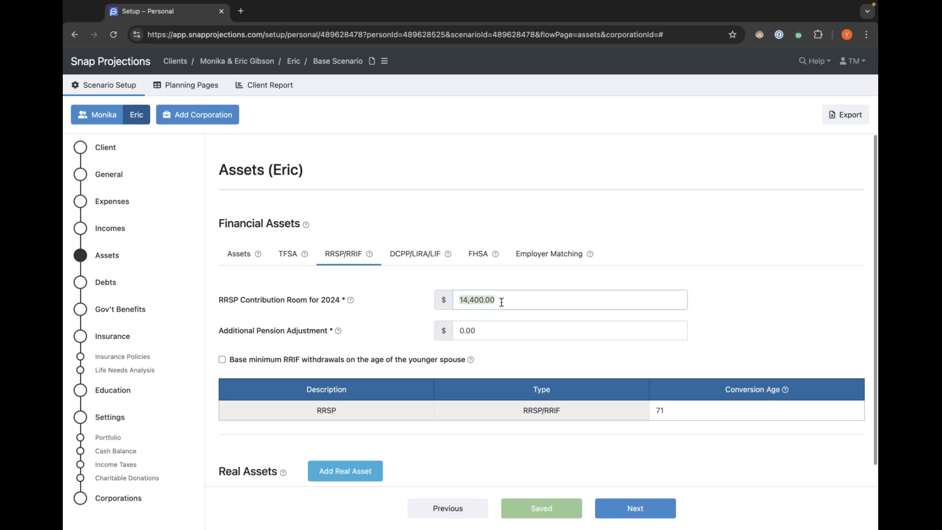
{"action": "type", "text": "50,0"}
{"action": "type", "text": "00"}
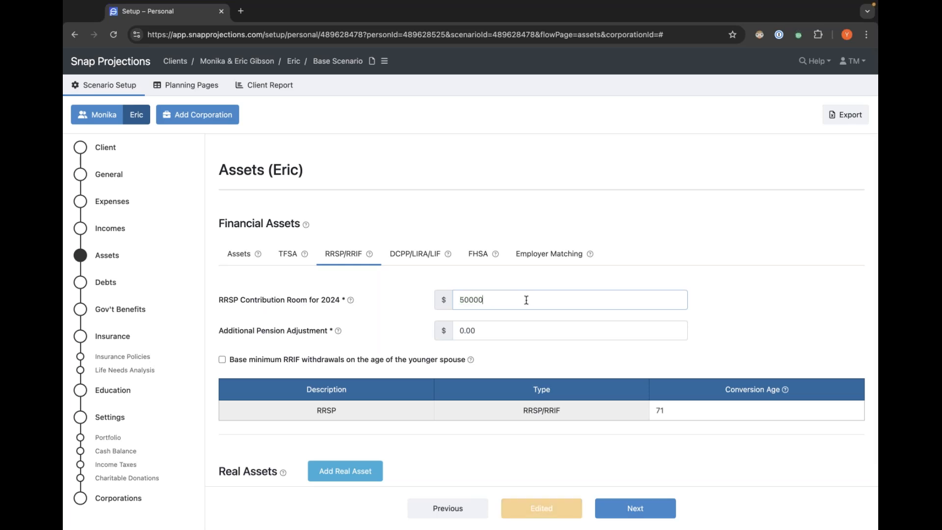
{"action": "left_click", "coordinate": [719, 310]}
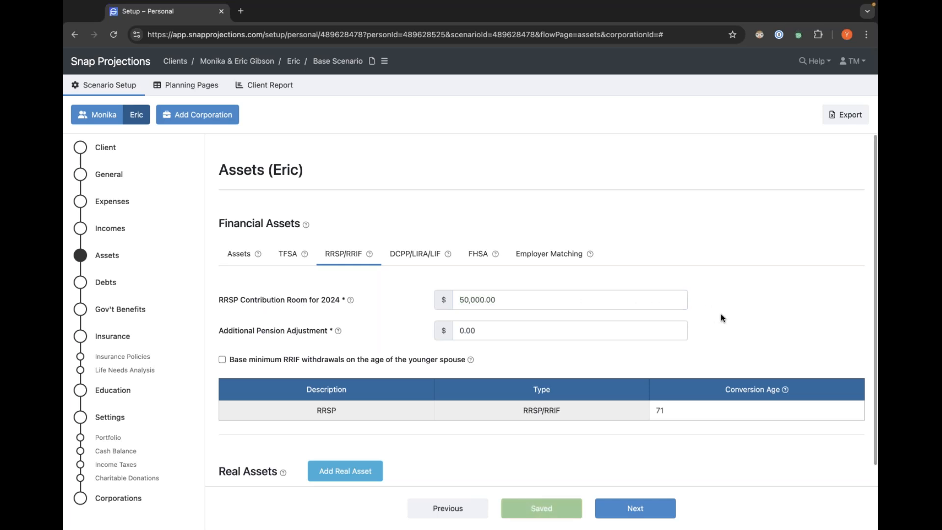
Set Eric's TFSA contribution room for 2024 to $95,000.
{"action": "scroll", "coordinate": [720, 313], "scroll_direction": "down", "scroll_amount": 1}
{"action": "scroll", "coordinate": [731, 315], "scroll_direction": "down", "scroll_amount": 1}
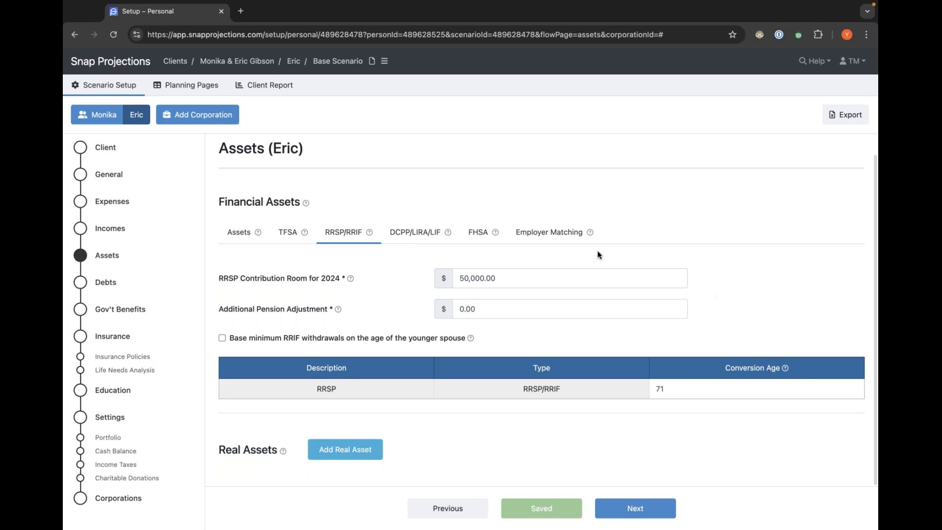
{"action": "left_click", "coordinate": [240, 234]}
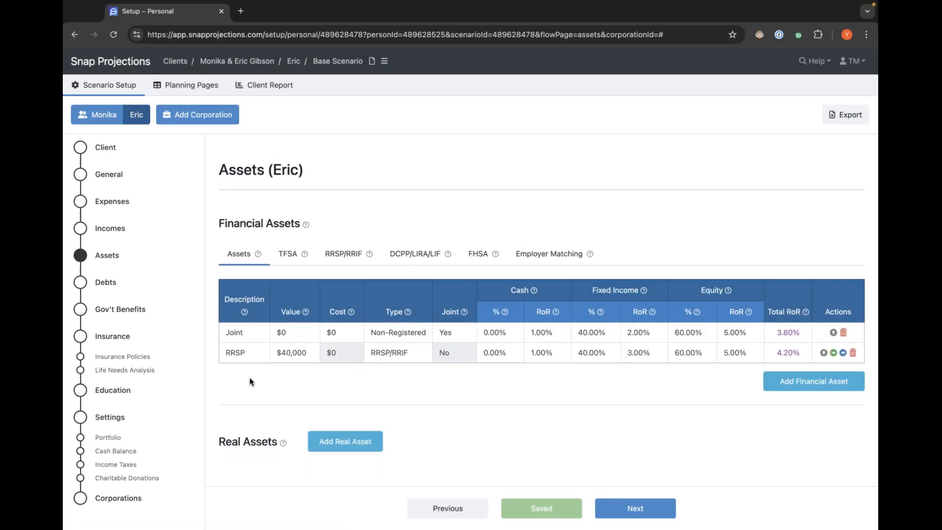
{"action": "left_click", "coordinate": [285, 255]}
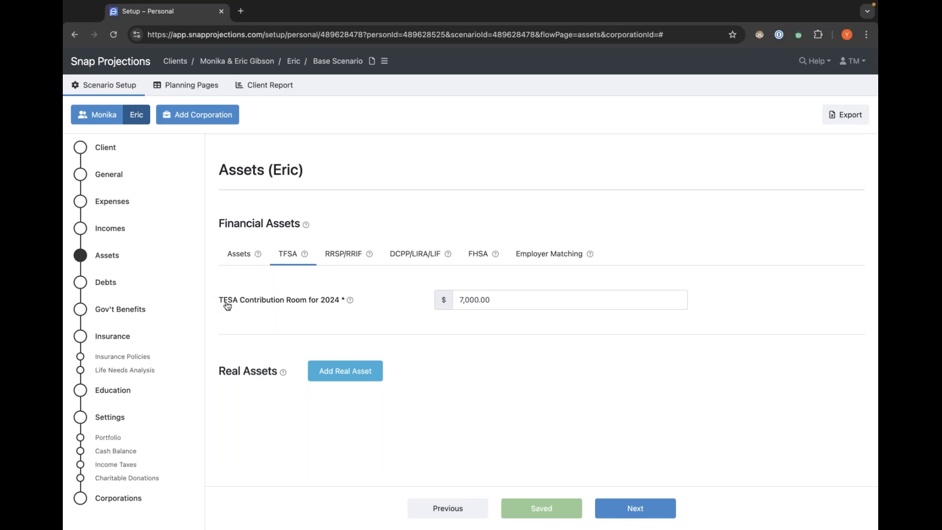
{"action": "mouse_move", "coordinate": [350, 302]}
{"action": "left_click", "coordinate": [501, 305]}
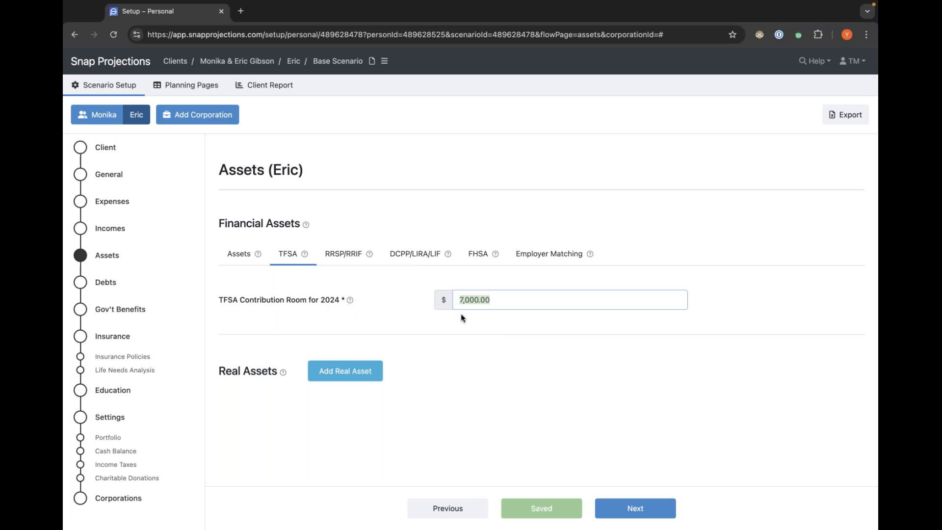
{"action": "type", "text": "95000"}
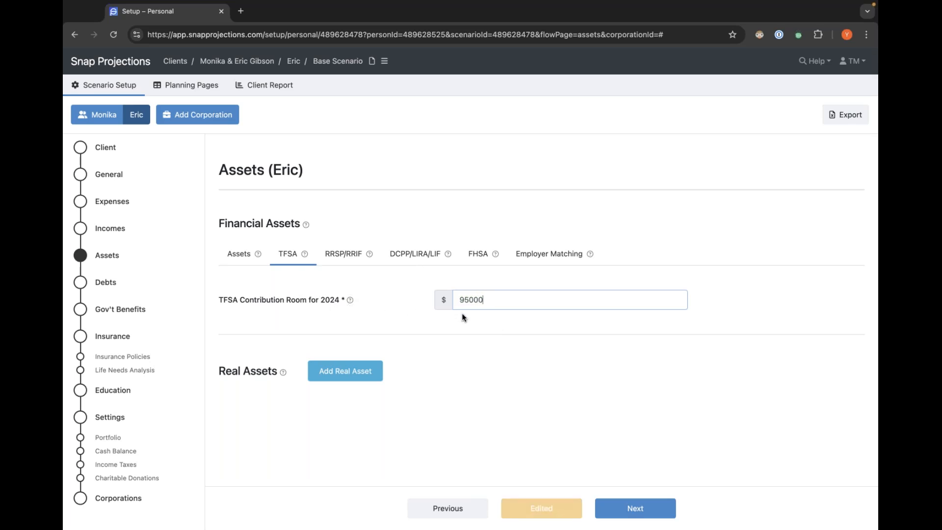
{"action": "left_click", "coordinate": [488, 319]}
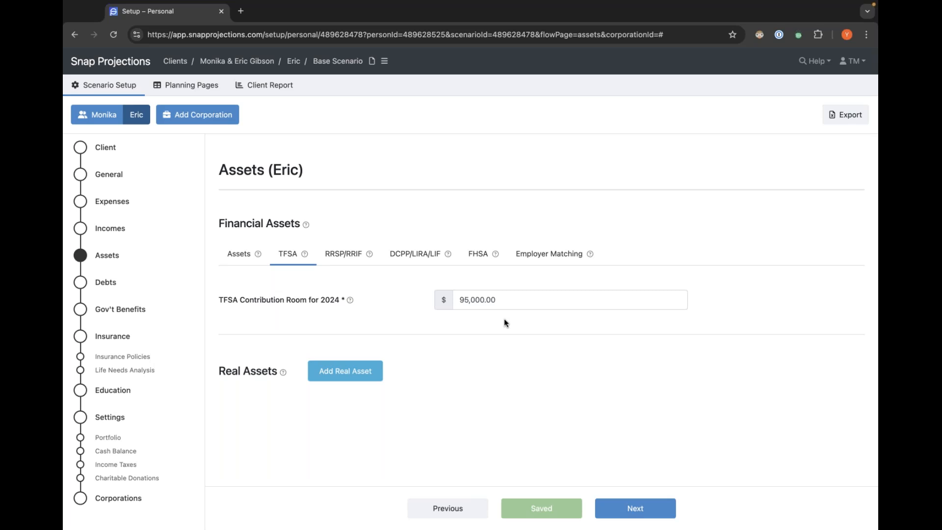
Switch to Monika and set her TFSA contribution room for 2024 to $95,000, returning to her asset list.
{"action": "left_click", "coordinate": [238, 254]}
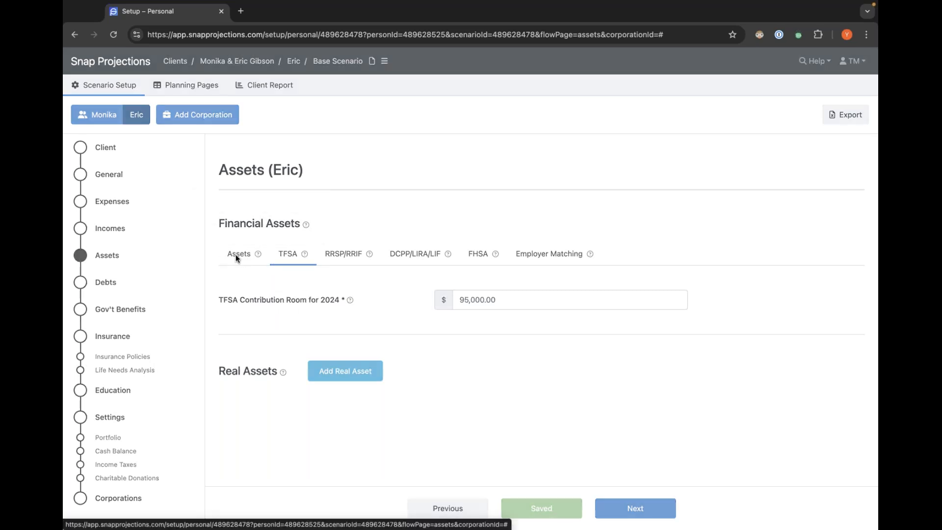
{"action": "left_click", "coordinate": [98, 114]}
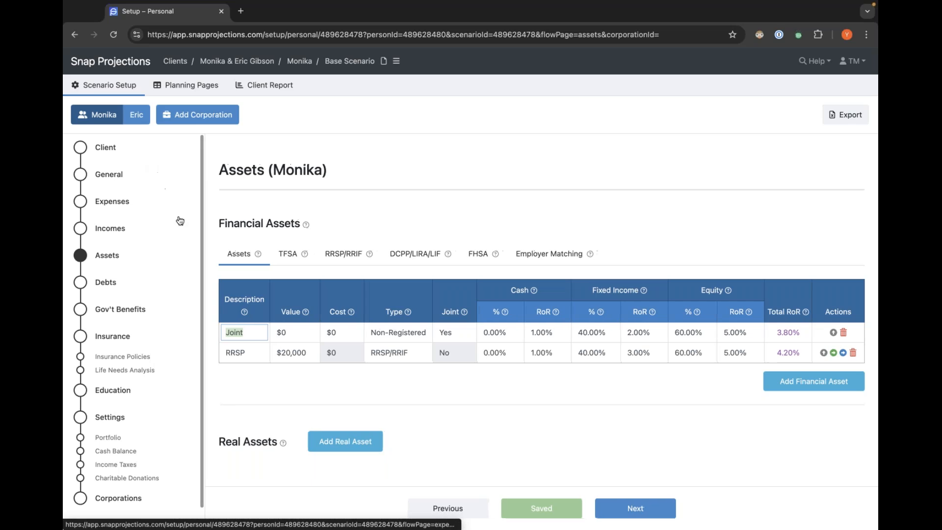
{"action": "left_click", "coordinate": [293, 240]}
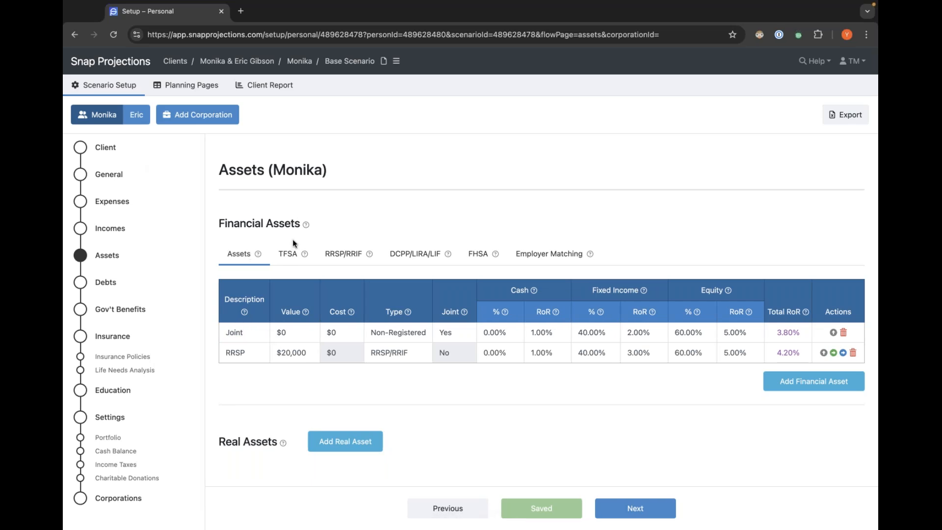
{"action": "left_click", "coordinate": [288, 254]}
{"action": "left_click", "coordinate": [503, 305]}
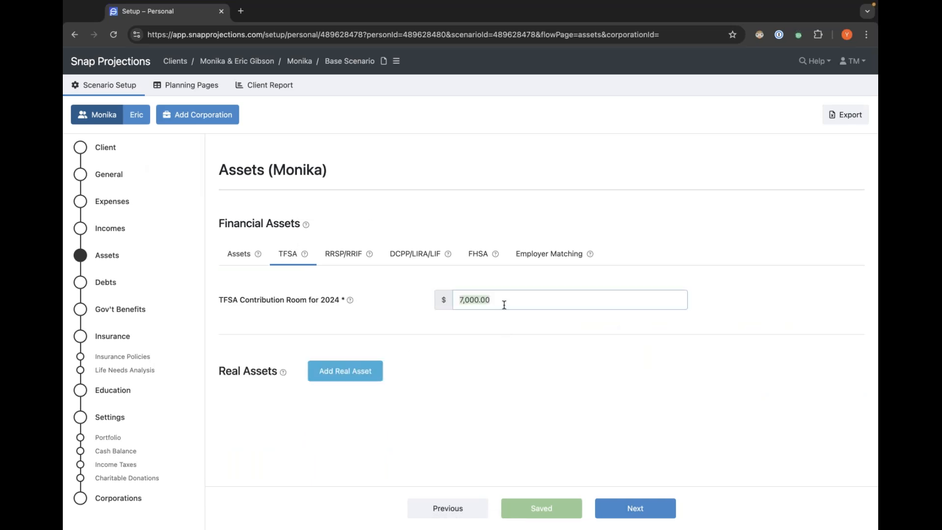
{"action": "type", "text": "95,000"}
{"action": "left_click", "coordinate": [416, 314]}
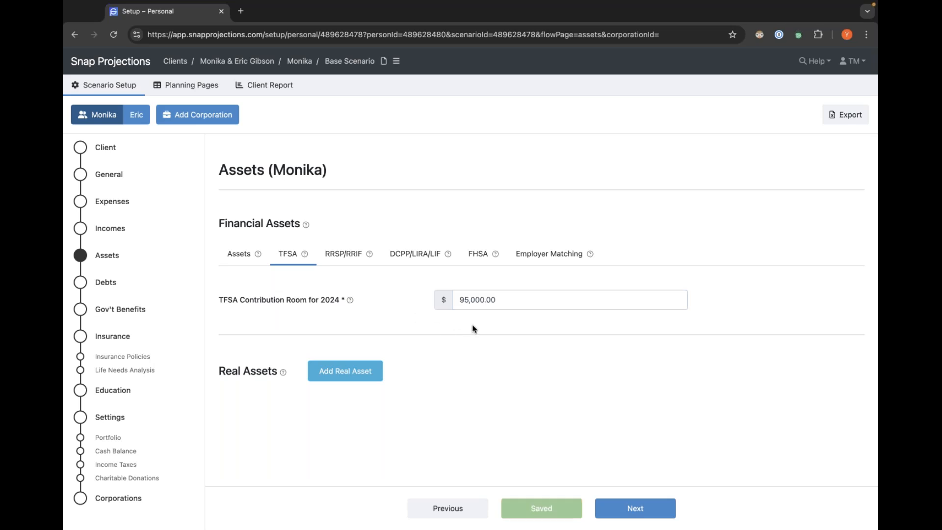
{"action": "left_click", "coordinate": [235, 256]}
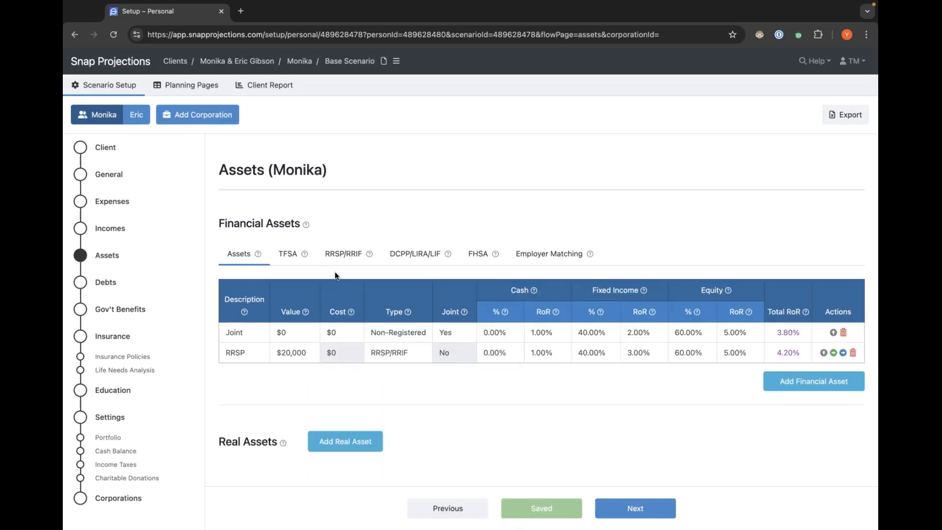
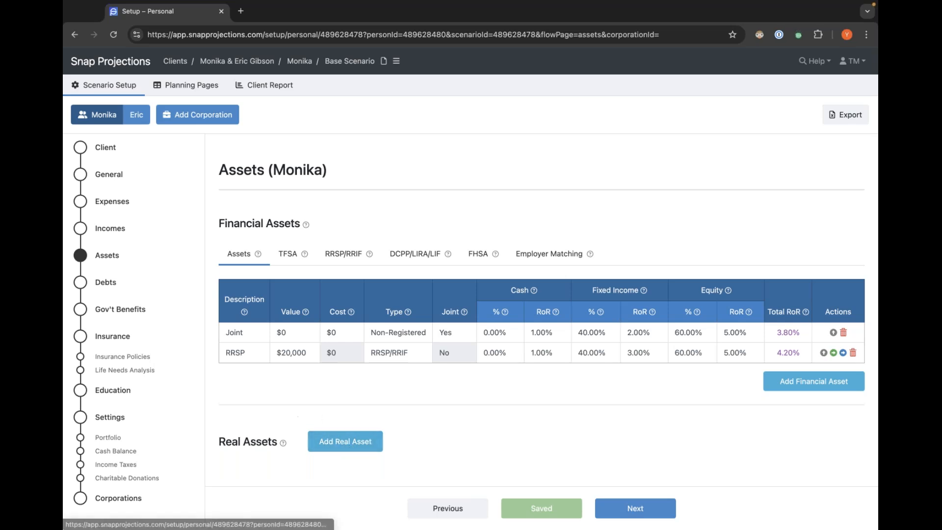
Add a joint real asset named Home valued at $525,000 for Monika.
{"action": "left_click", "coordinate": [358, 442]}
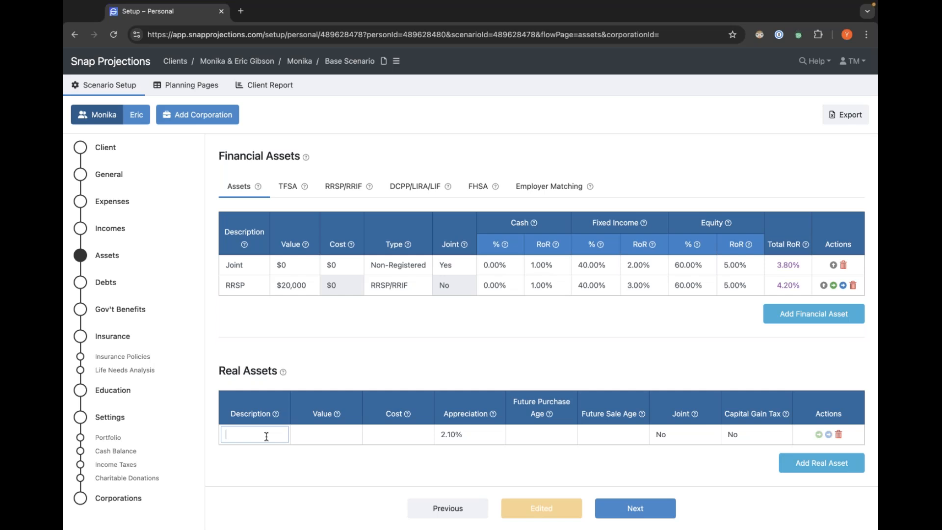
{"action": "type", "text": "Home"}
{"action": "key", "text": "Tab"}
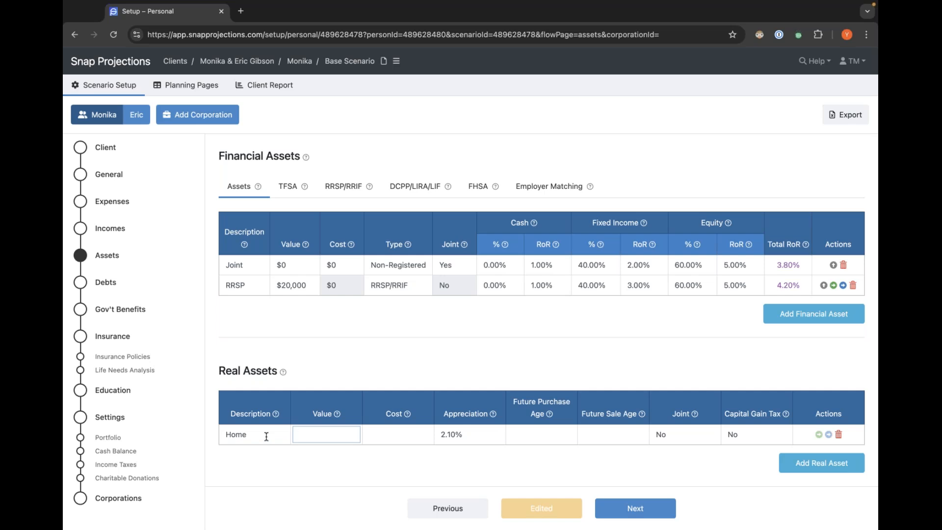
{"action": "type", "text": "525,000"}
{"action": "key", "text": "Tab"}
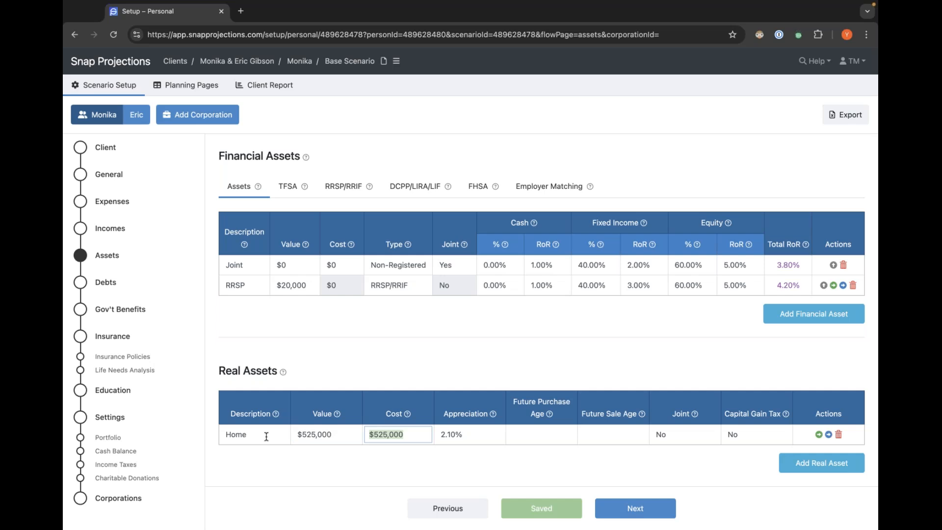
{"action": "left_click", "coordinate": [378, 451]}
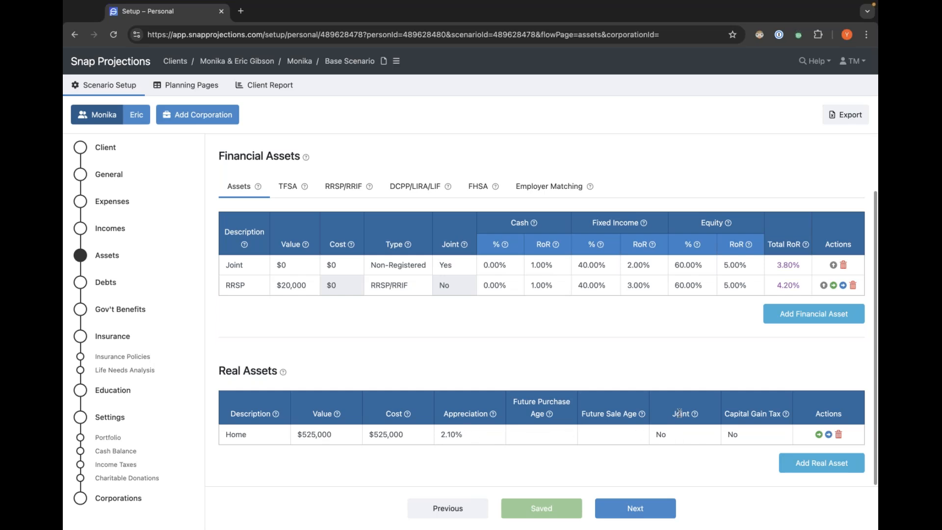
{"action": "left_click", "coordinate": [682, 436]}
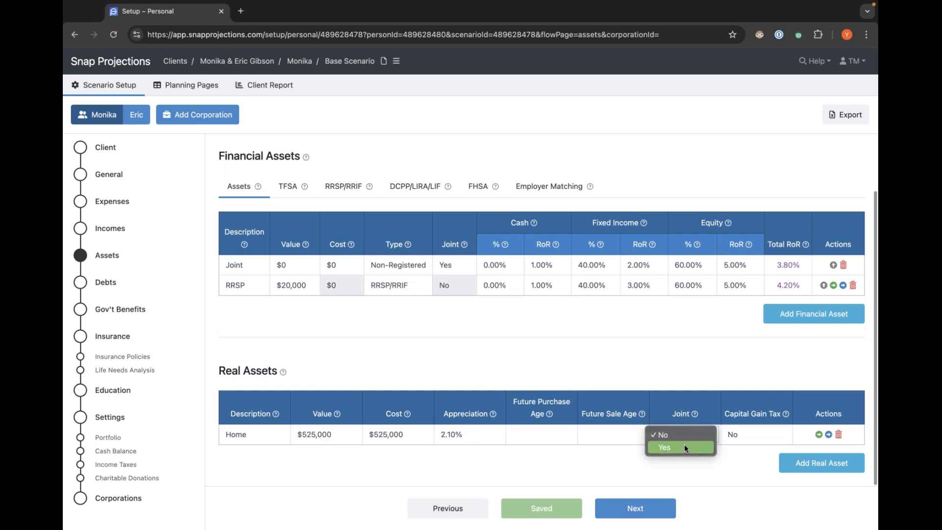
{"action": "left_click", "coordinate": [684, 448]}
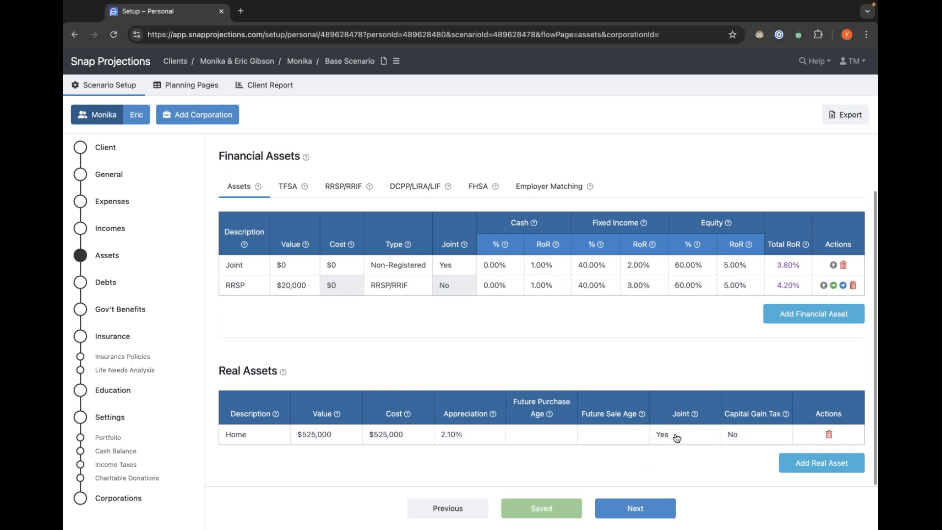
Switch to Eric, go to Debts, and add a Mortgage with a $450,000 balance at 5% interest.
{"action": "left_click", "coordinate": [139, 116]}
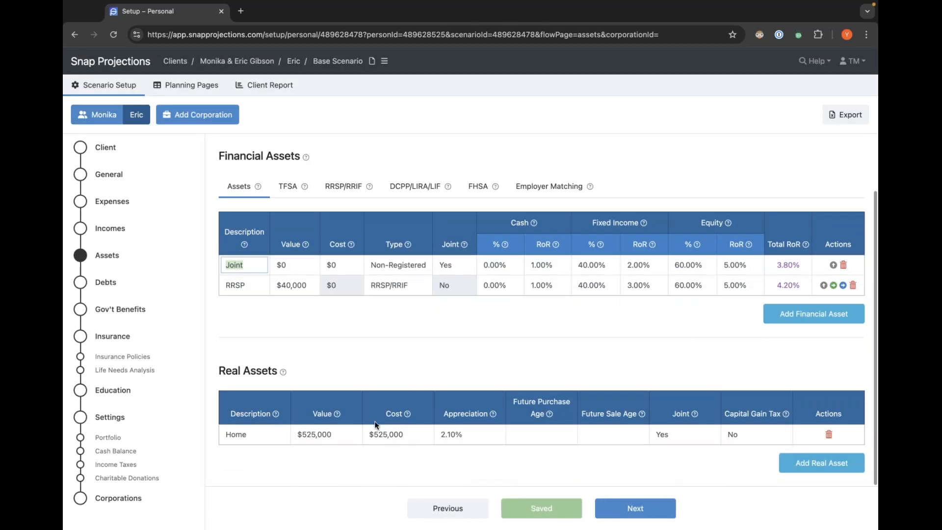
{"action": "left_click", "coordinate": [722, 387]}
{"action": "mouse_move", "coordinate": [786, 415]}
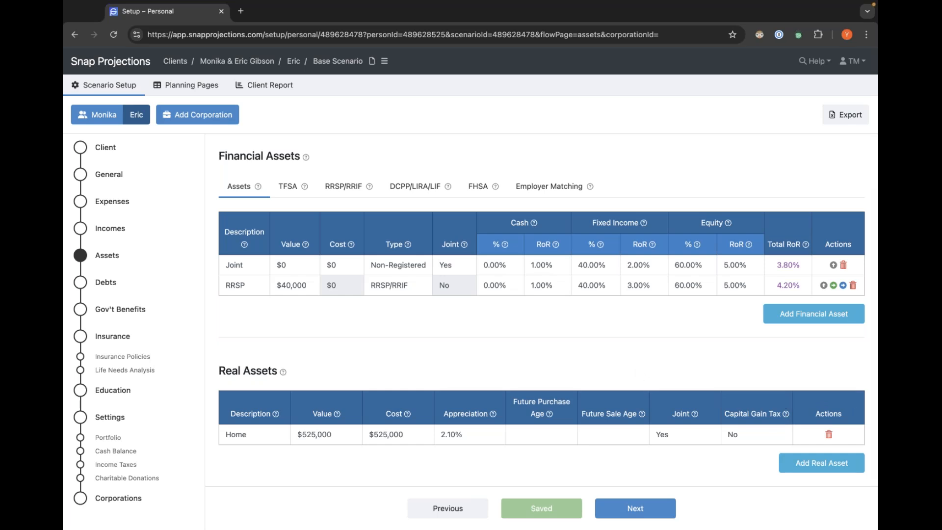
{"action": "left_click", "coordinate": [640, 510]}
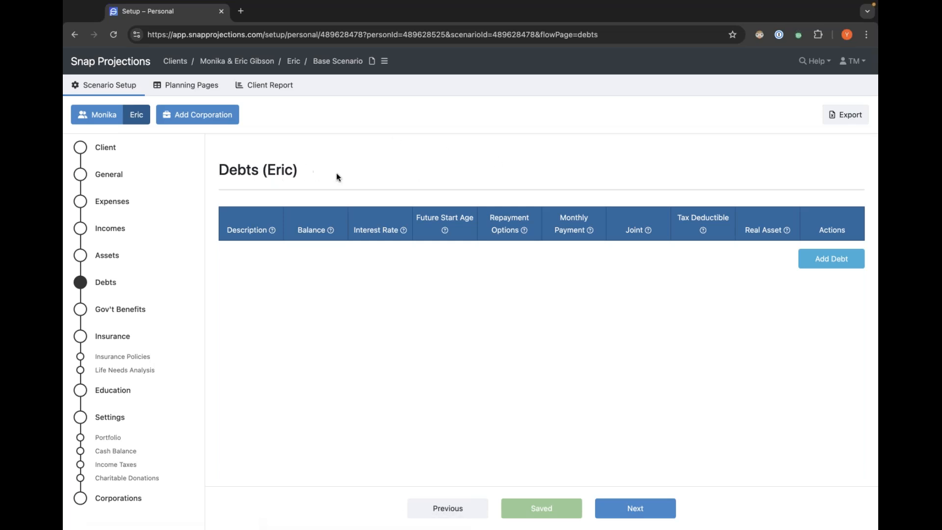
{"action": "left_click", "coordinate": [832, 262]}
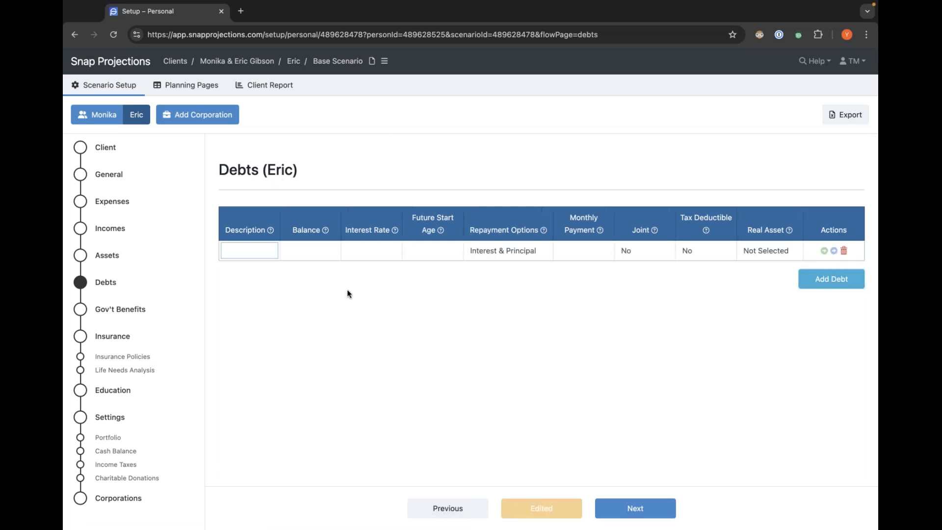
{"action": "left_click", "coordinate": [249, 250]}
{"action": "type", "text": "Mortgage"}
{"action": "key", "text": "Tab"}
{"action": "type", "text": "45000"}
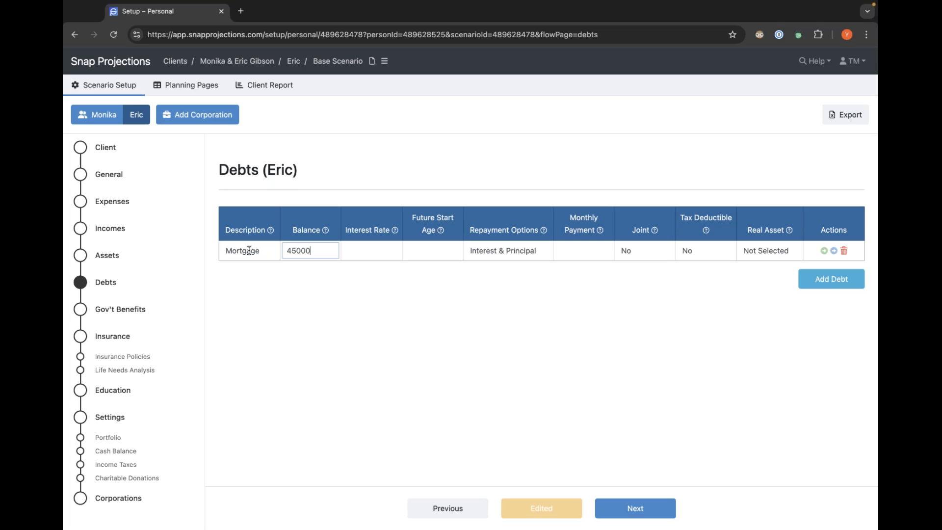
{"action": "type", "text": "0"}
{"action": "key", "text": "Tab"}
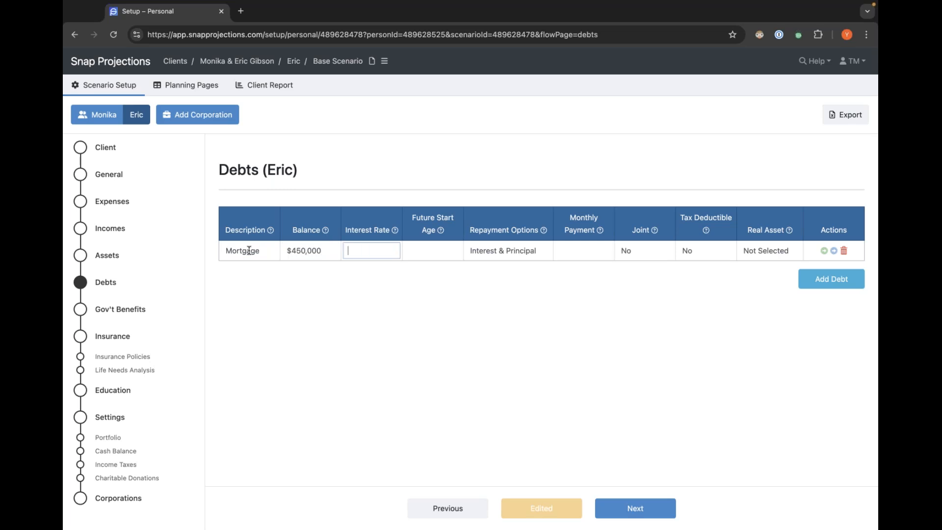
{"action": "type", "text": "5"}
{"action": "key", "text": "Tab"}
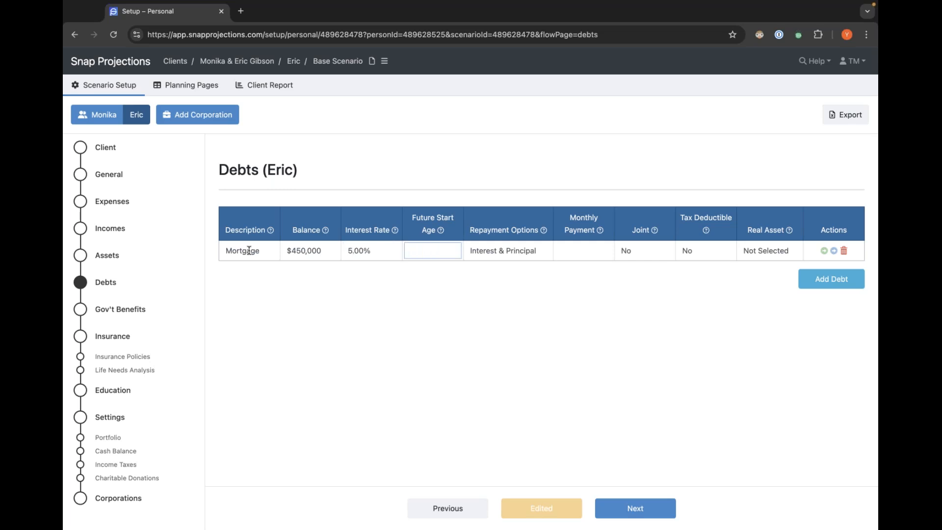
Set the mortgage's monthly payment to $2,600.
{"action": "mouse_move", "coordinate": [441, 234]}
{"action": "left_click", "coordinate": [444, 280]}
{"action": "mouse_move", "coordinate": [434, 251]}
{"action": "left_click", "coordinate": [423, 252]}
{"action": "left_click", "coordinate": [419, 277]}
{"action": "left_click", "coordinate": [573, 250]}
{"action": "type", "text": "2600"}
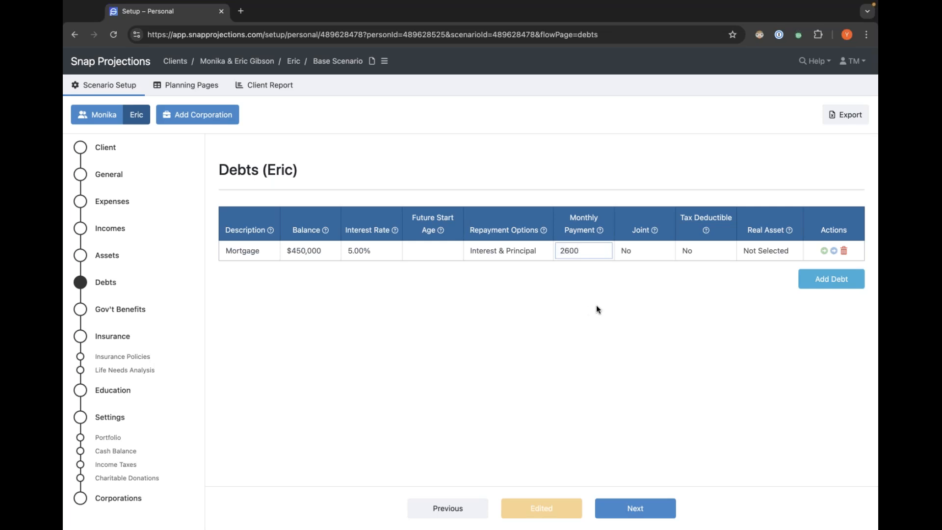
{"action": "left_click", "coordinate": [622, 314]}
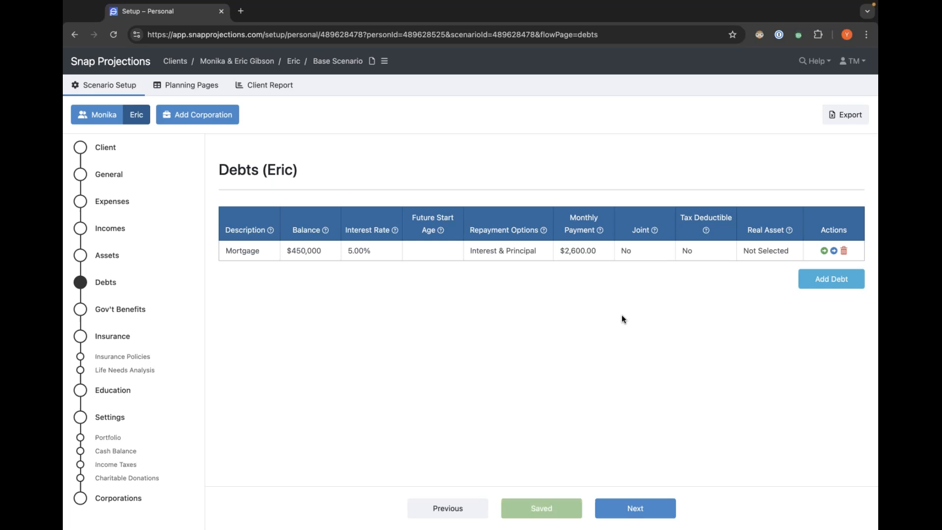
Mark the mortgage as joint and link it to the Home real asset, then check Eric's assets and debts.
{"action": "left_click", "coordinate": [628, 251]}
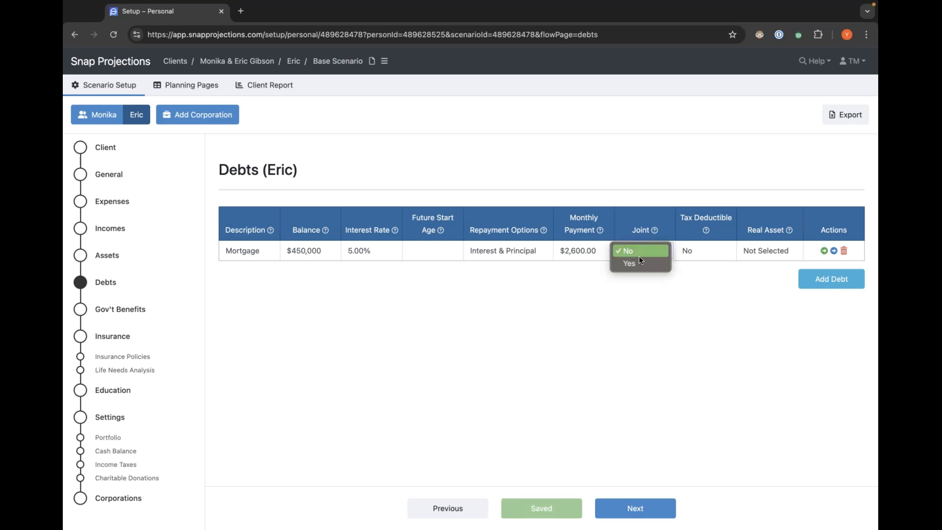
{"action": "left_click", "coordinate": [640, 261]}
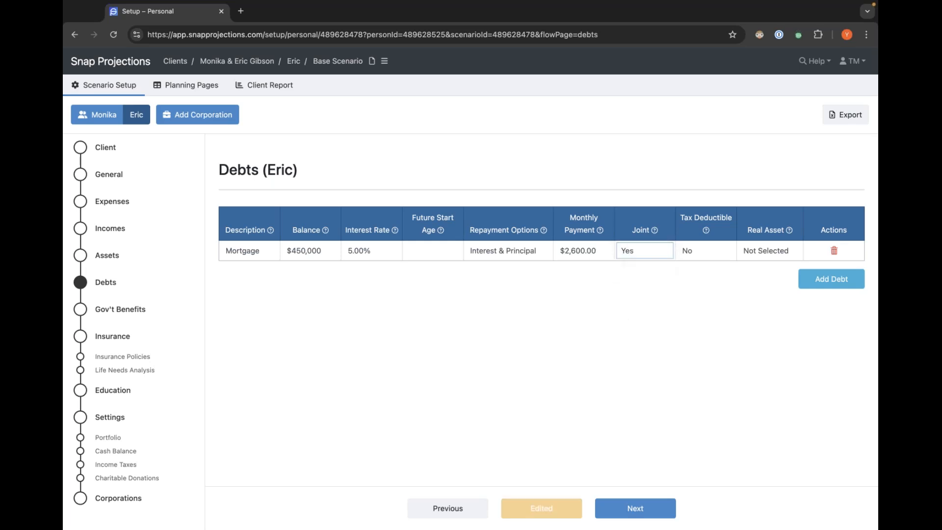
{"action": "left_click", "coordinate": [768, 253]}
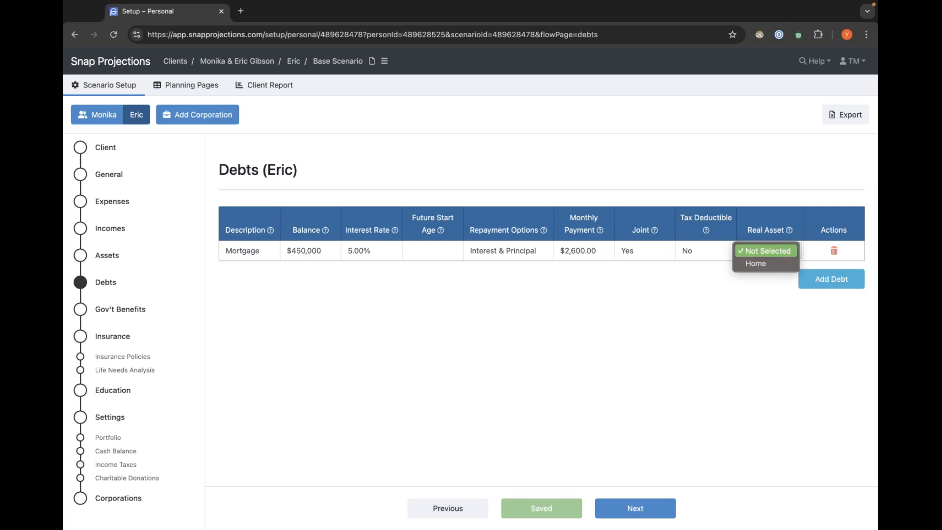
{"action": "left_click", "coordinate": [758, 263]}
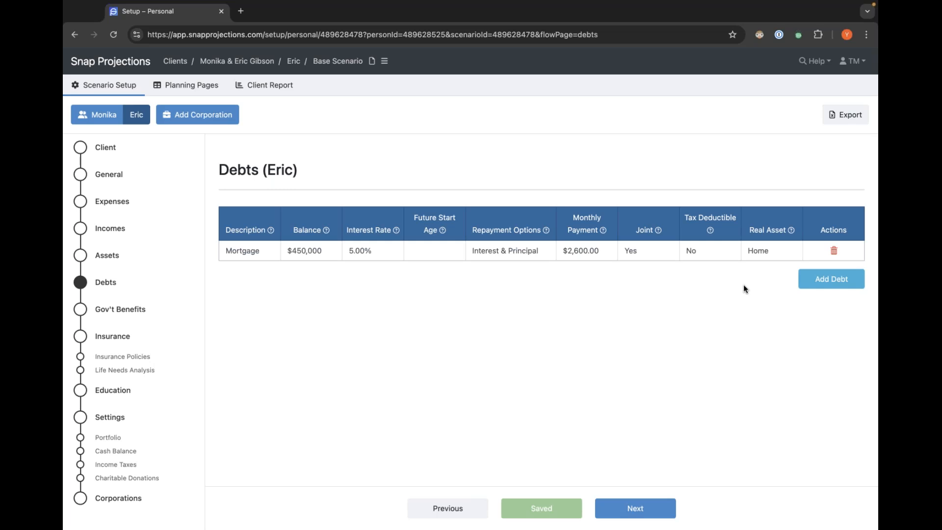
{"action": "left_click", "coordinate": [104, 255]}
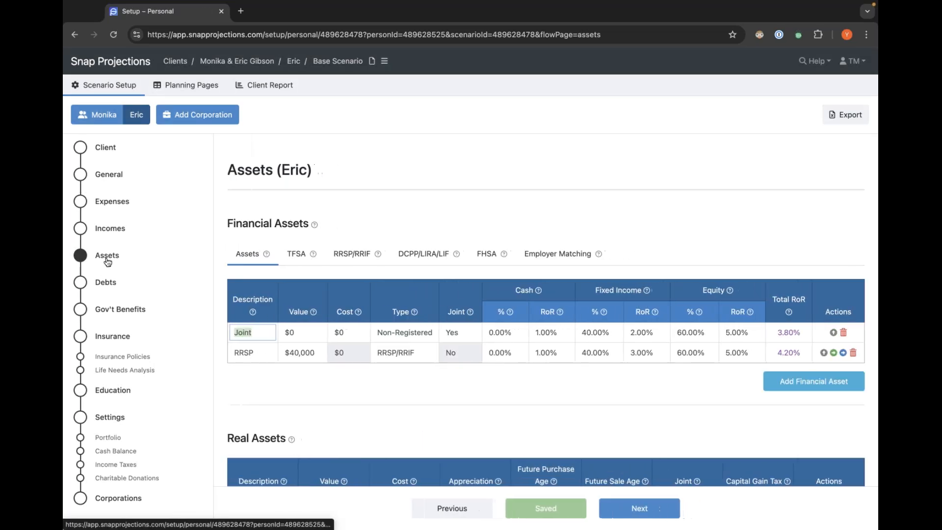
{"action": "scroll", "coordinate": [455, 400], "scroll_direction": "down", "scroll_amount": 3}
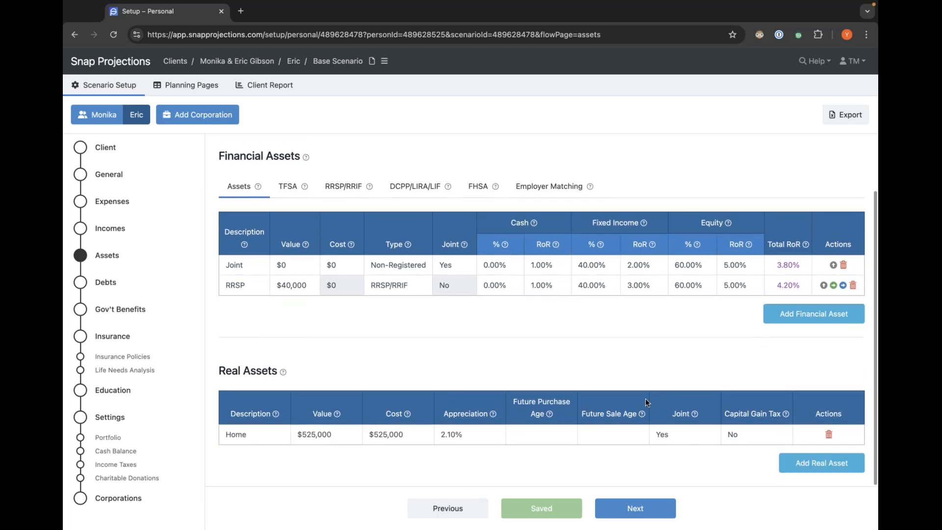
{"action": "mouse_move", "coordinate": [635, 429]}
{"action": "left_click", "coordinate": [107, 284]}
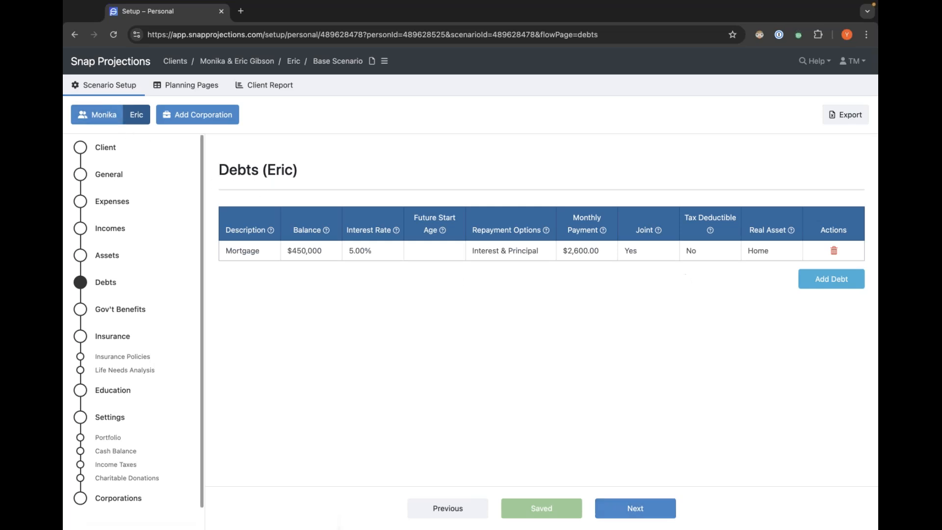
Switch to Monika, move on to Gov't Benefits, and enable prorating the first year of CPP and OAS.
{"action": "left_click", "coordinate": [121, 116]}
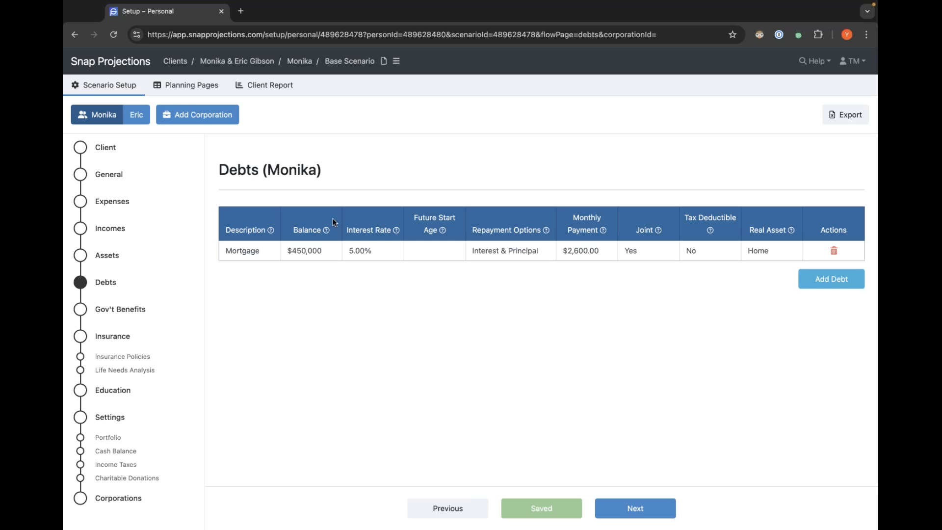
{"action": "left_click", "coordinate": [643, 512]}
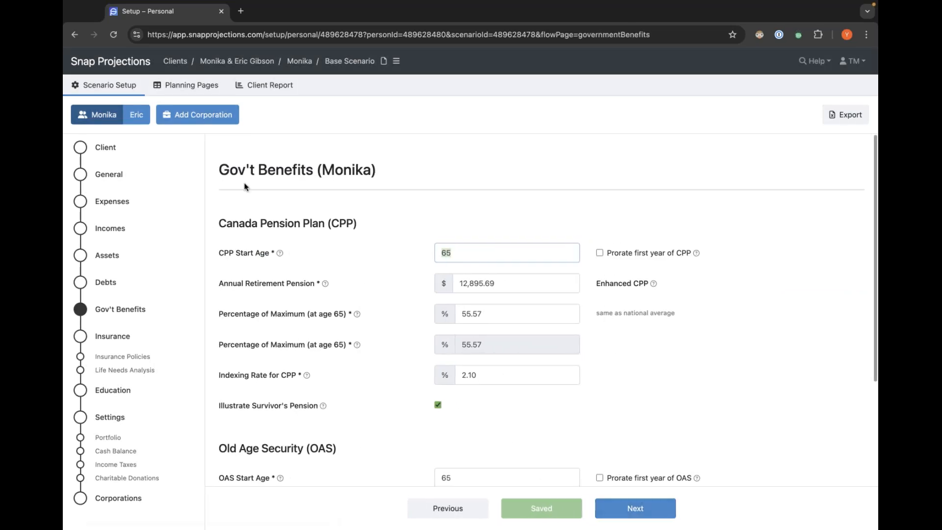
{"action": "left_click", "coordinate": [390, 196]}
{"action": "scroll", "coordinate": [344, 223], "scroll_direction": "down", "scroll_amount": 3}
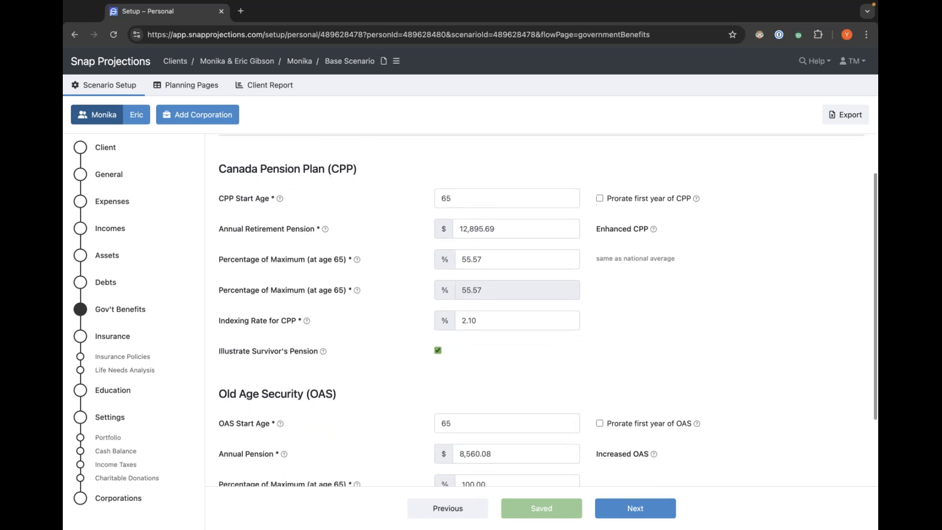
{"action": "scroll", "coordinate": [548, 311], "scroll_direction": "up", "scroll_amount": 2}
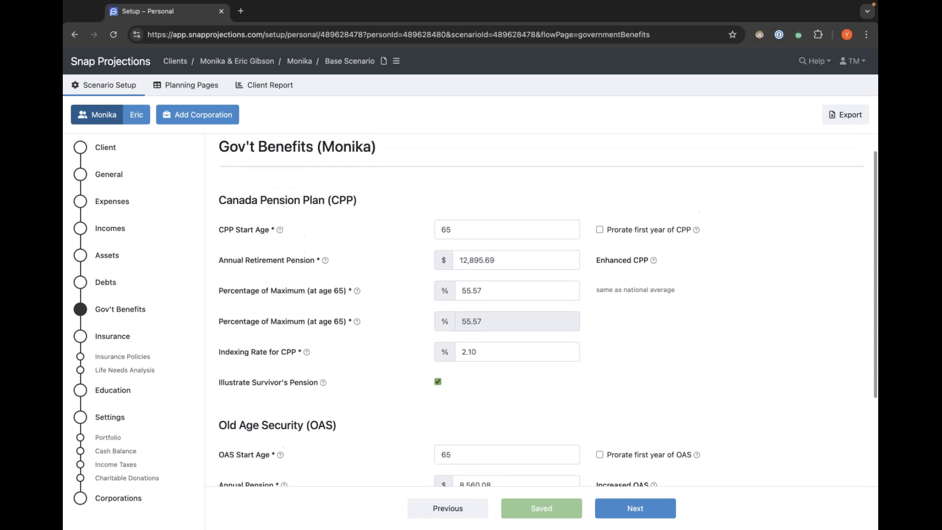
{"action": "left_click", "coordinate": [600, 231]}
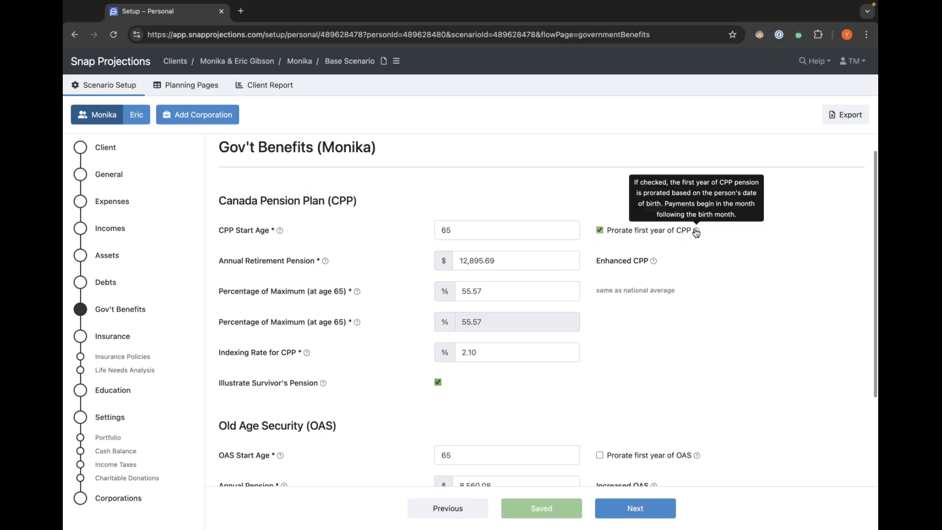
{"action": "left_click", "coordinate": [599, 455]}
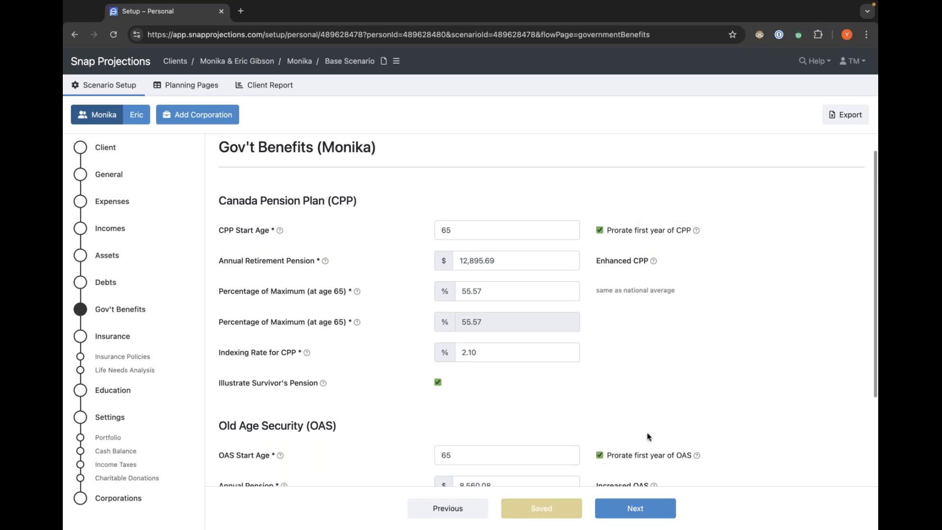
Switch to Eric's Gov't Benefits and enable prorating his first year of CPP.
{"action": "scroll", "coordinate": [670, 426], "scroll_direction": "down", "scroll_amount": 3}
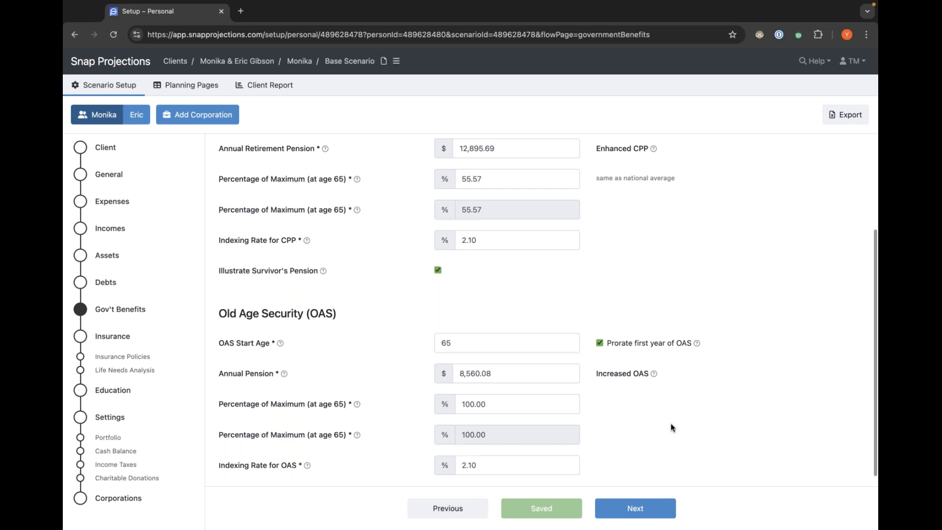
{"action": "scroll", "coordinate": [671, 412], "scroll_direction": "up", "scroll_amount": 1}
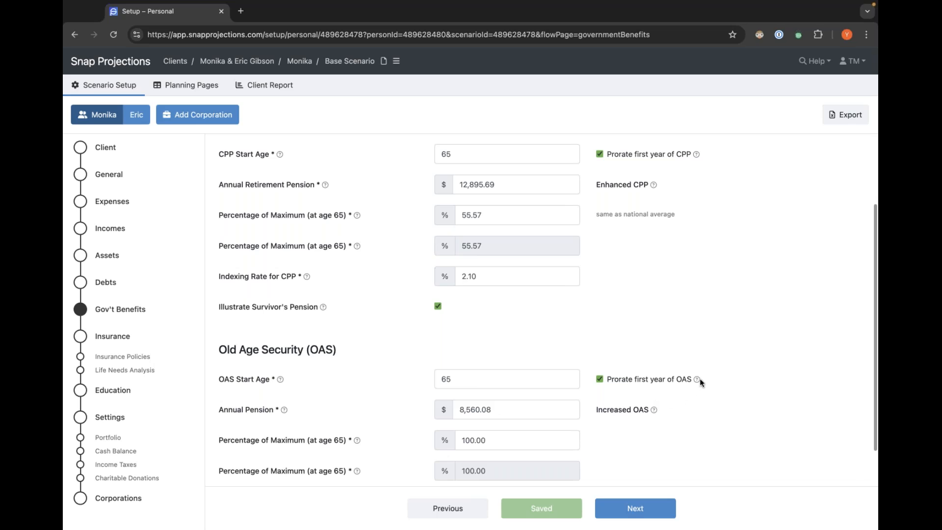
{"action": "mouse_move", "coordinate": [698, 382]}
{"action": "scroll", "coordinate": [724, 422], "scroll_direction": "down", "scroll_amount": 2}
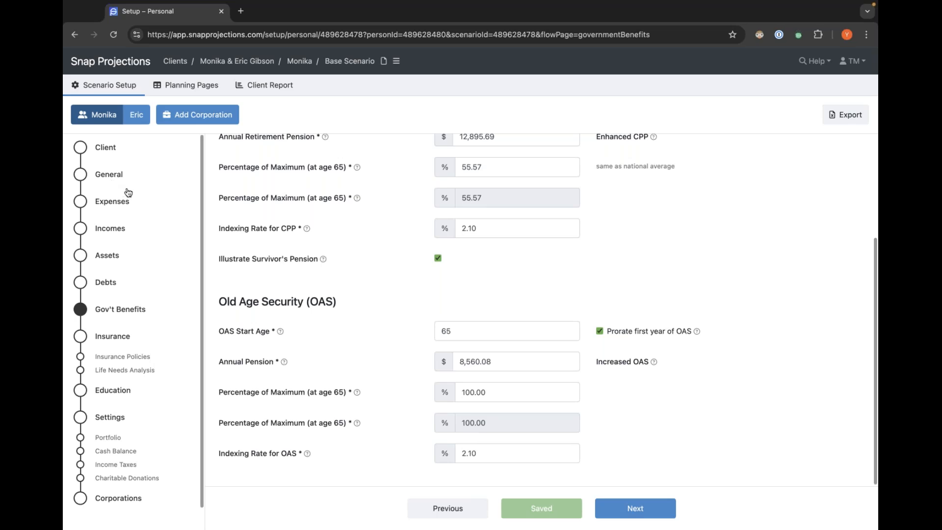
{"action": "left_click", "coordinate": [138, 118]}
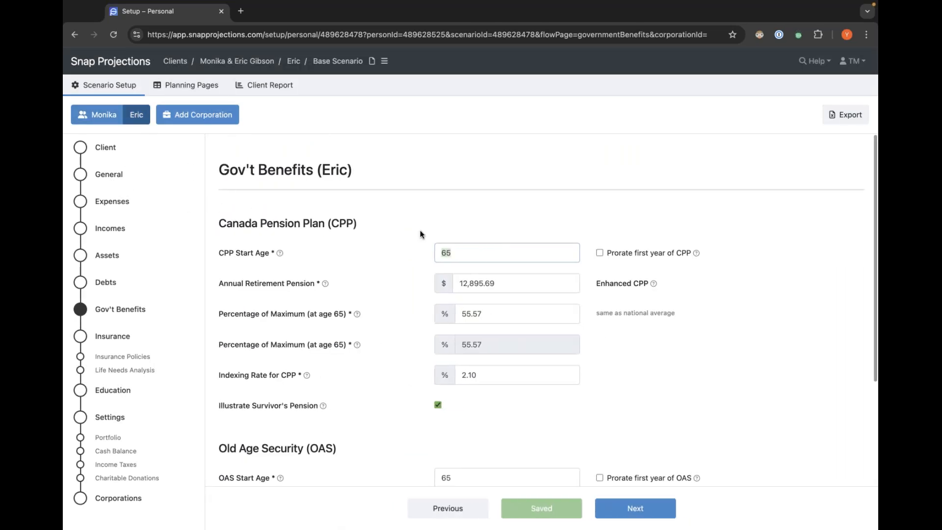
{"action": "left_click", "coordinate": [598, 252]}
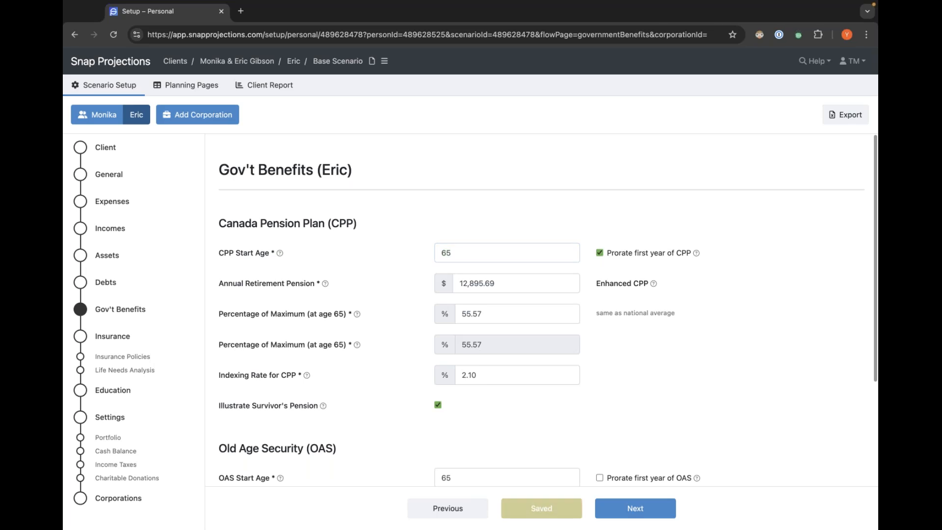
{"action": "scroll", "coordinate": [694, 355], "scroll_direction": "down", "scroll_amount": 2}
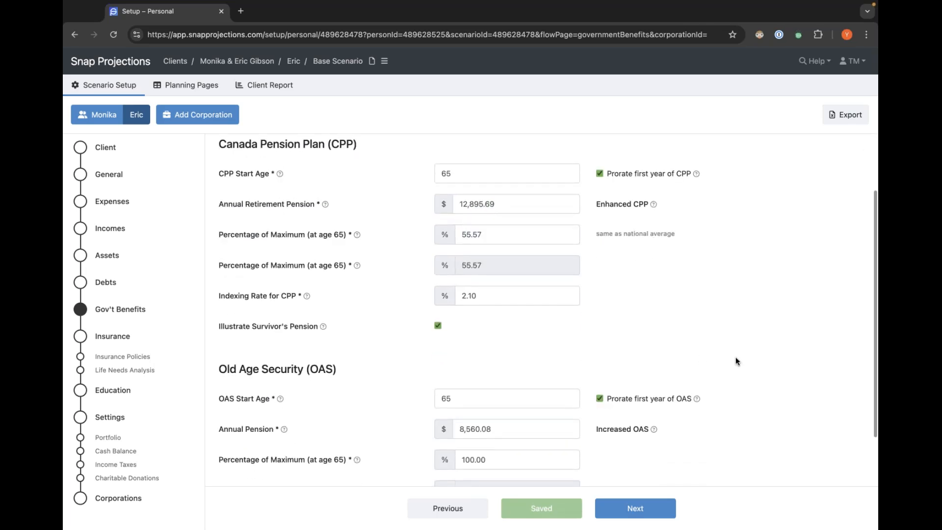
{"action": "scroll", "coordinate": [735, 357], "scroll_direction": "down", "scroll_amount": 2}
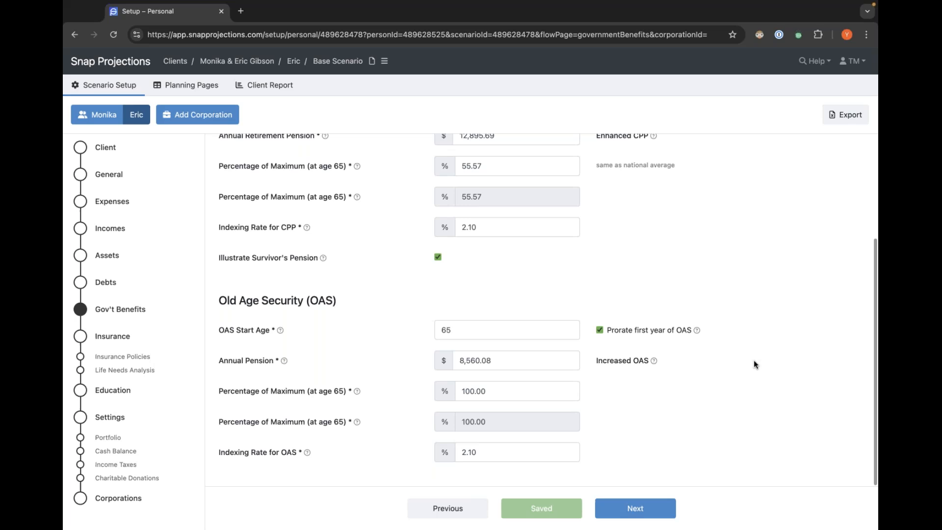
Review Eric's CPP and OAS settings on the Gov't Benefits page, including the annual retirement pension's help note.
{"action": "scroll", "coordinate": [495, 297], "scroll_direction": "up", "scroll_amount": 1}
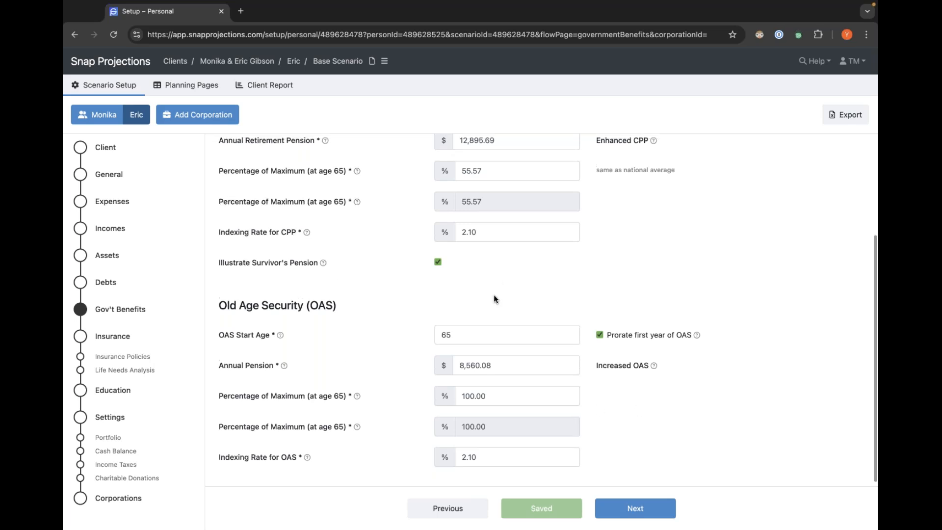
{"action": "scroll", "coordinate": [494, 299], "scroll_direction": "up", "scroll_amount": 2}
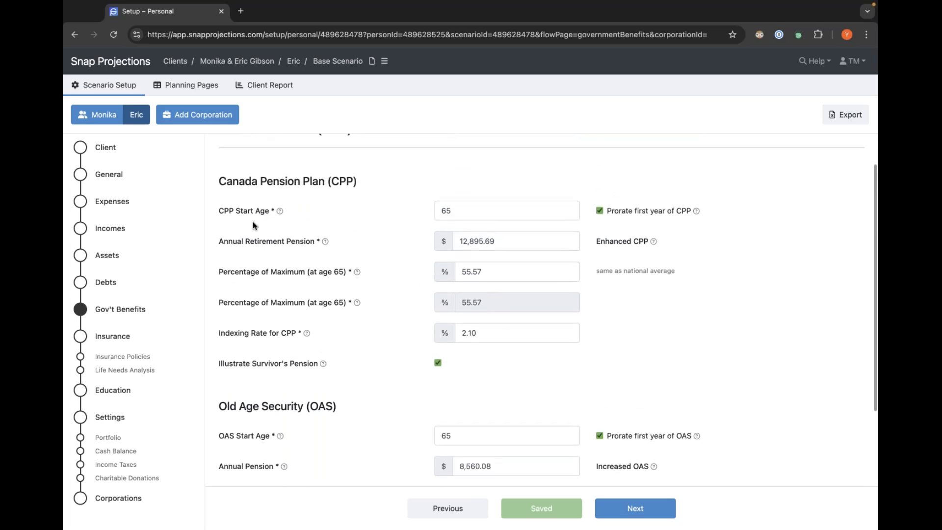
{"action": "double_click", "coordinate": [463, 212]}
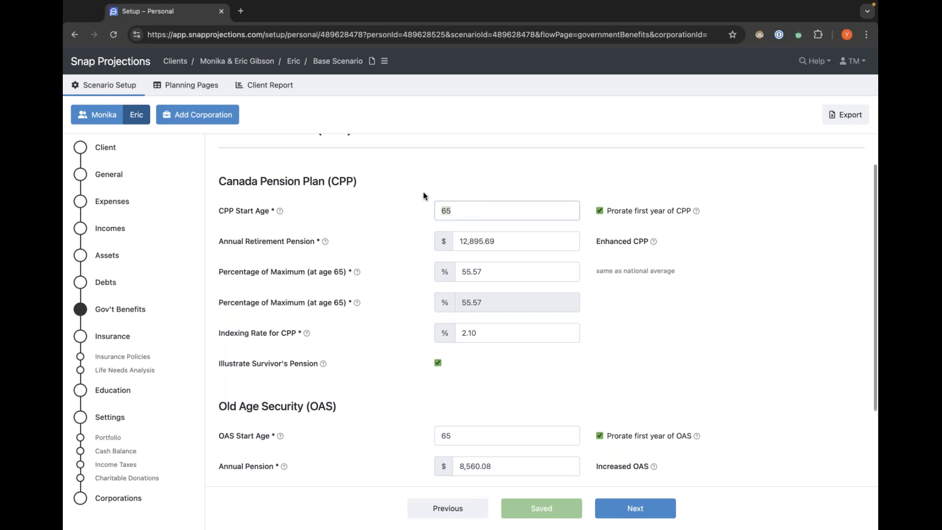
{"action": "scroll", "coordinate": [405, 230], "scroll_direction": "up", "scroll_amount": 1}
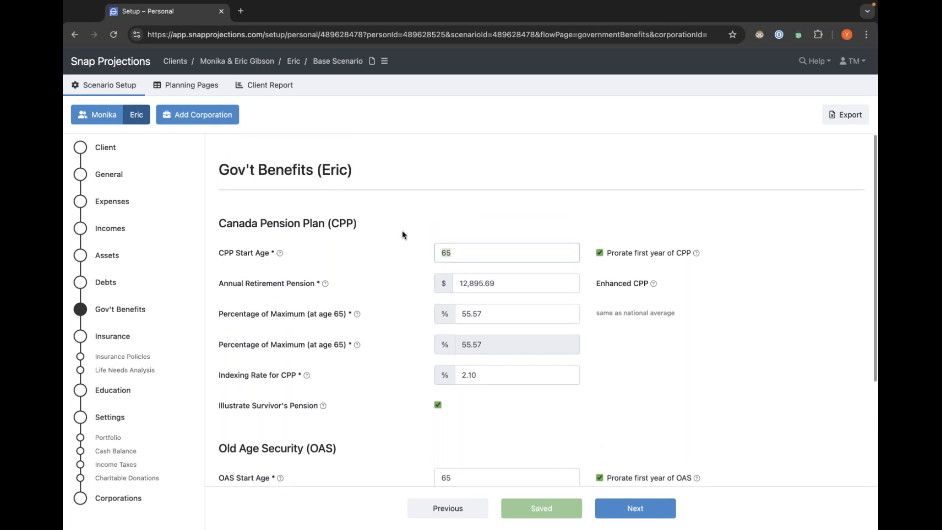
{"action": "left_click", "coordinate": [344, 269]}
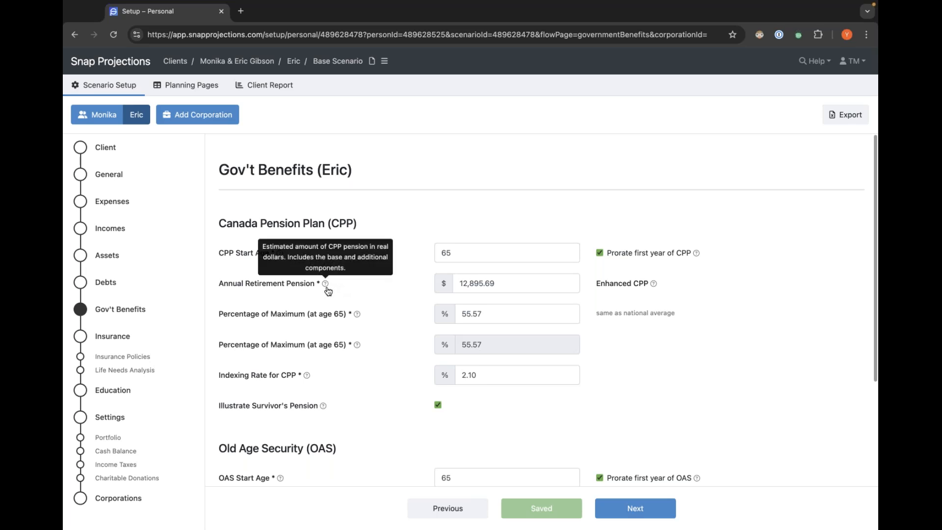
{"action": "left_click", "coordinate": [516, 283]}
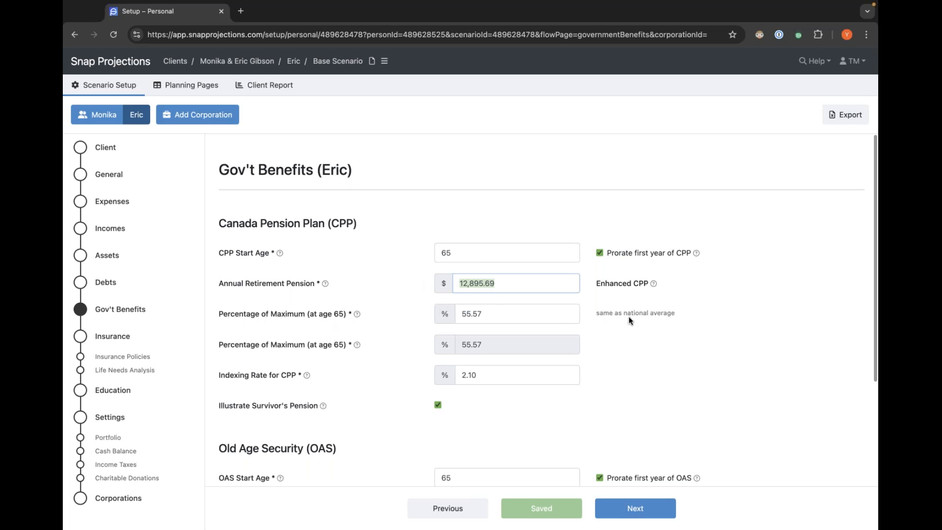
{"action": "scroll", "coordinate": [637, 343], "scroll_direction": "down", "scroll_amount": 3}
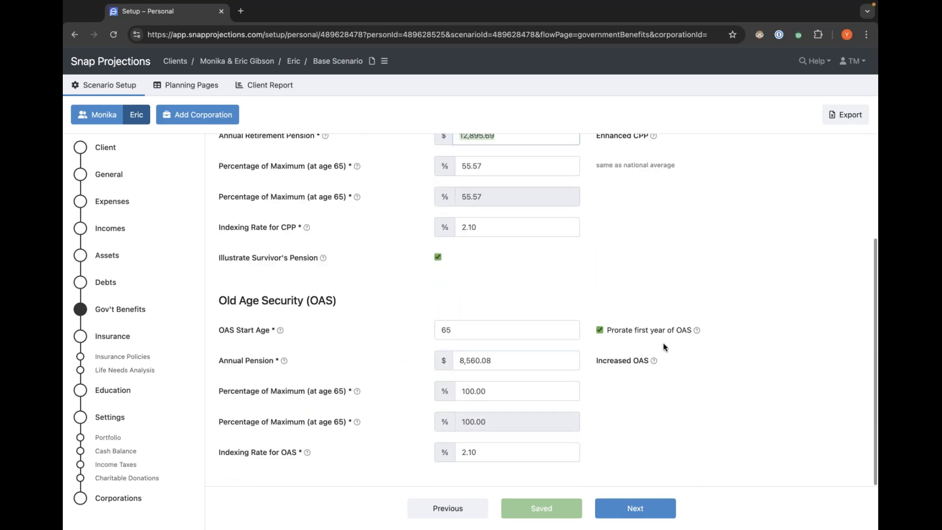
Move on through Insurance Policies and Education, then open the Planning Pages for the couple.
{"action": "left_click", "coordinate": [621, 513]}
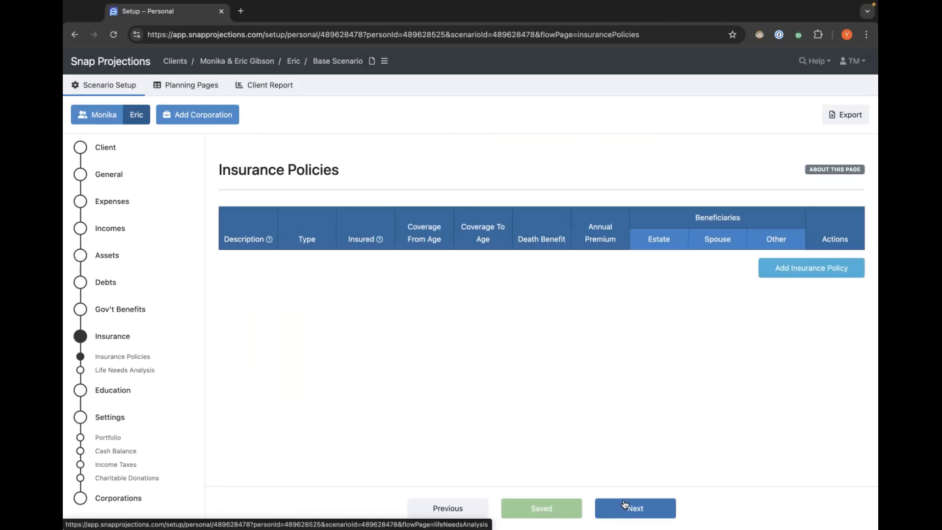
{"action": "left_click", "coordinate": [102, 390]}
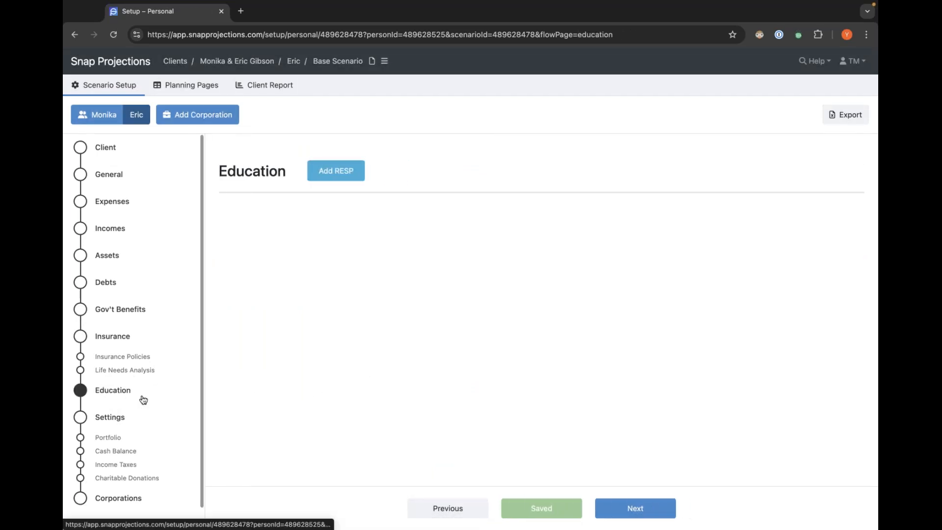
{"action": "scroll", "coordinate": [104, 416], "scroll_direction": "down", "scroll_amount": 1}
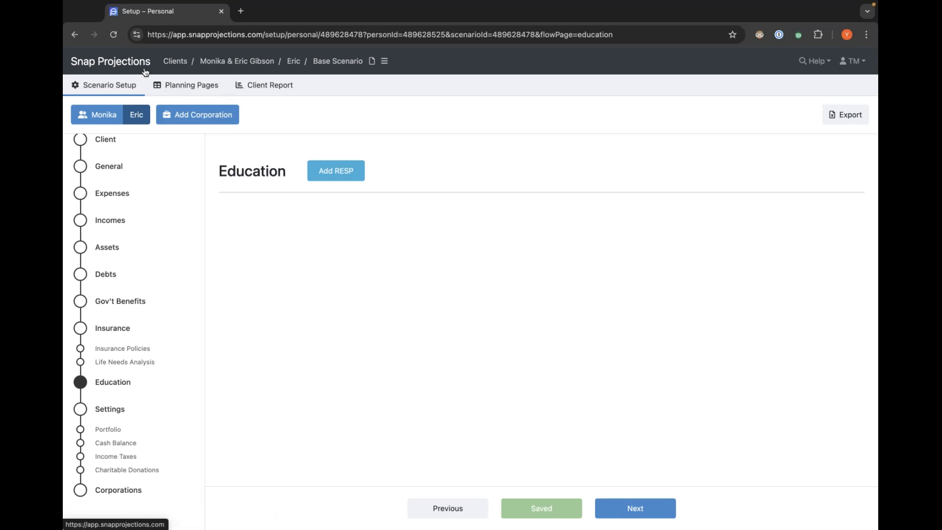
{"action": "left_click", "coordinate": [178, 87]}
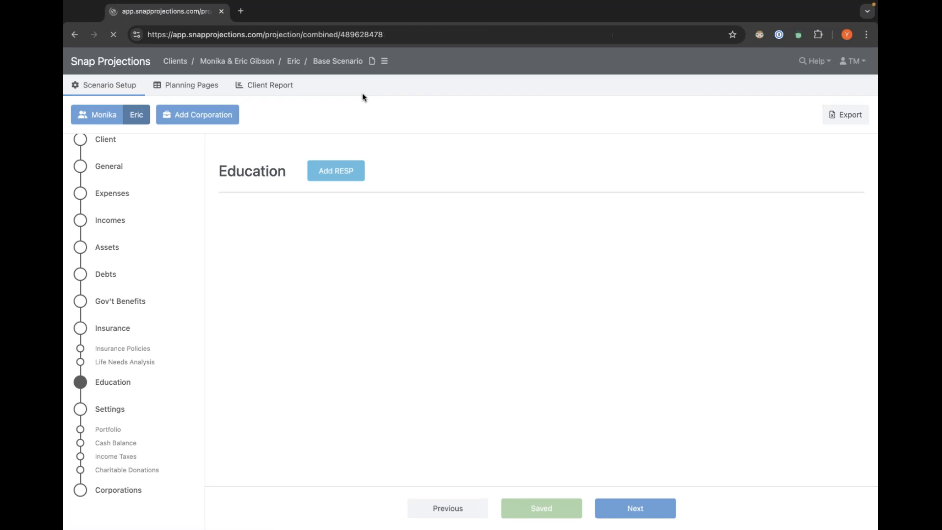
{"action": "mouse_move", "coordinate": [83, 93]}
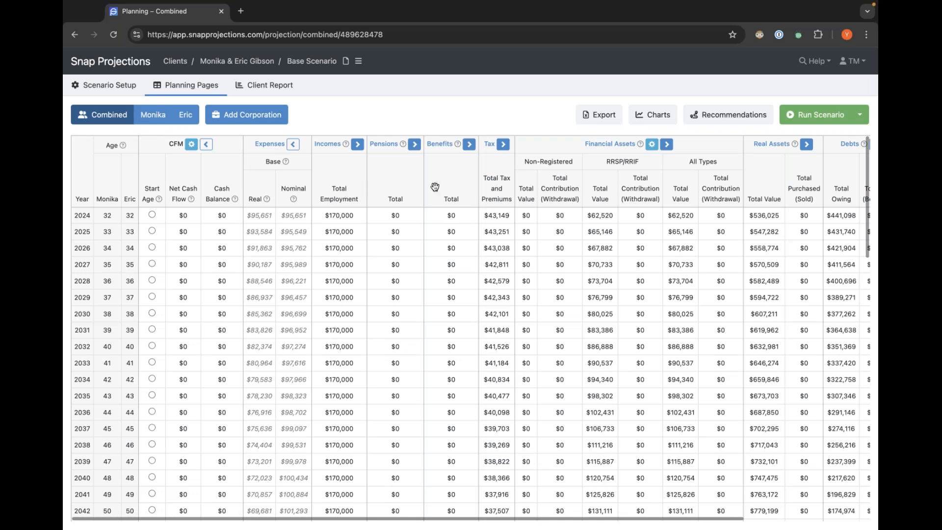
Examine the combined projection table, expanding and collapsing the Incomes column group to see each spouse's employment income.
{"action": "scroll", "coordinate": [435, 187], "scroll_direction": "right", "scroll_amount": 3}
{"action": "scroll", "coordinate": [404, 185], "scroll_direction": "right", "scroll_amount": 2}
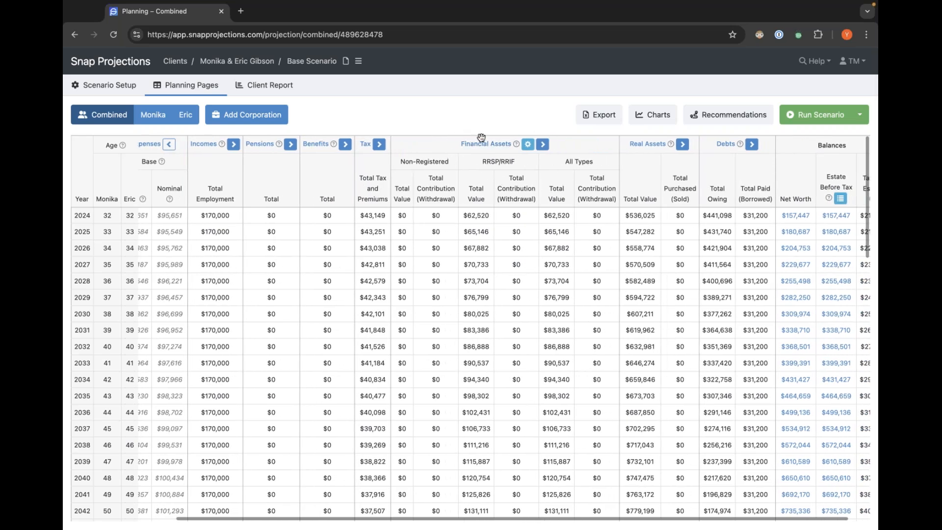
{"action": "scroll", "coordinate": [508, 180], "scroll_direction": "right", "scroll_amount": 1}
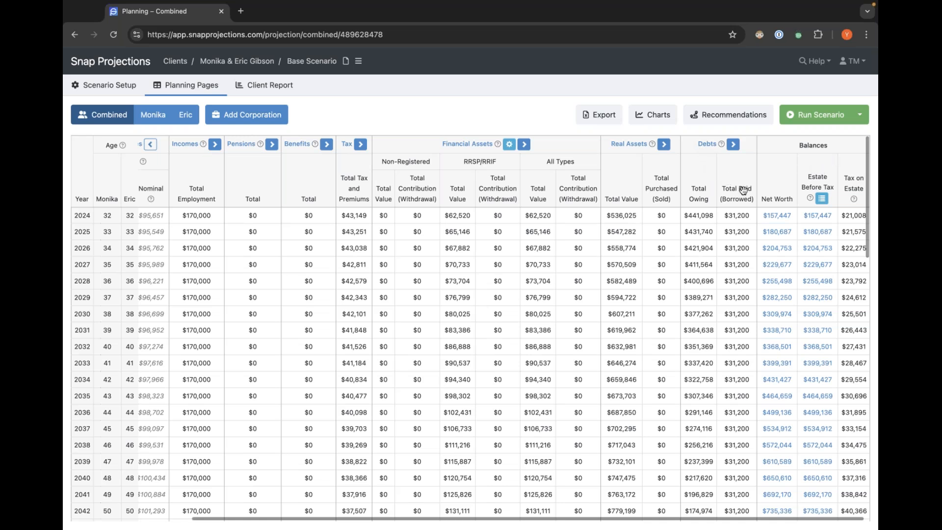
{"action": "scroll", "coordinate": [743, 191], "scroll_direction": "left", "scroll_amount": 5}
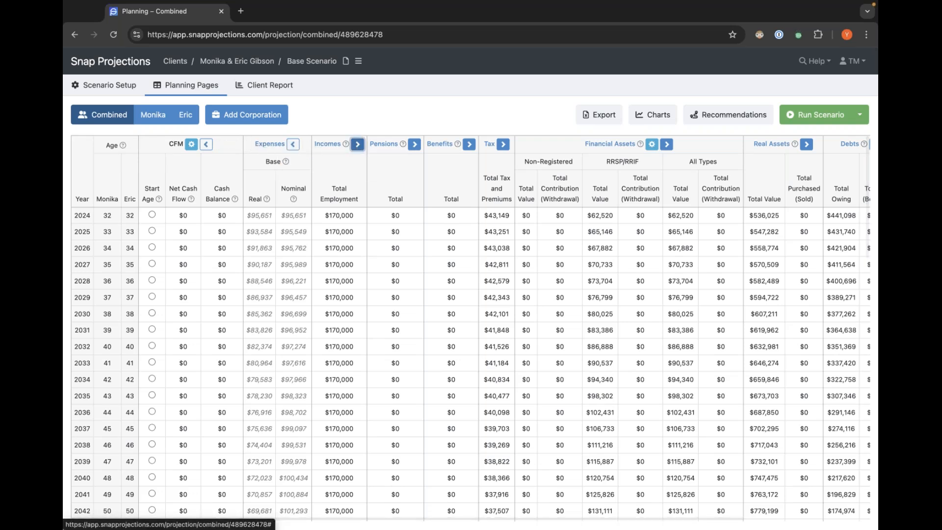
{"action": "left_click", "coordinate": [359, 146]}
{"action": "left_click", "coordinate": [364, 148]}
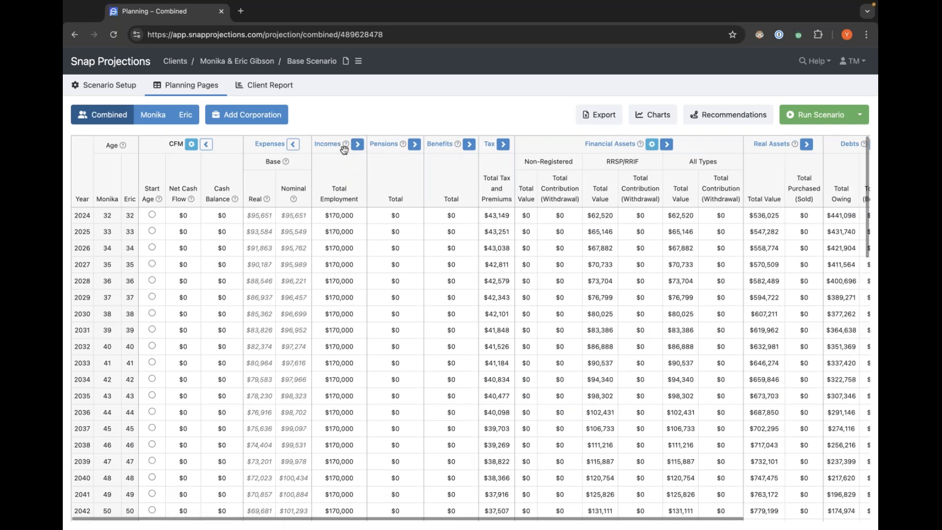
{"action": "left_click", "coordinate": [359, 147]}
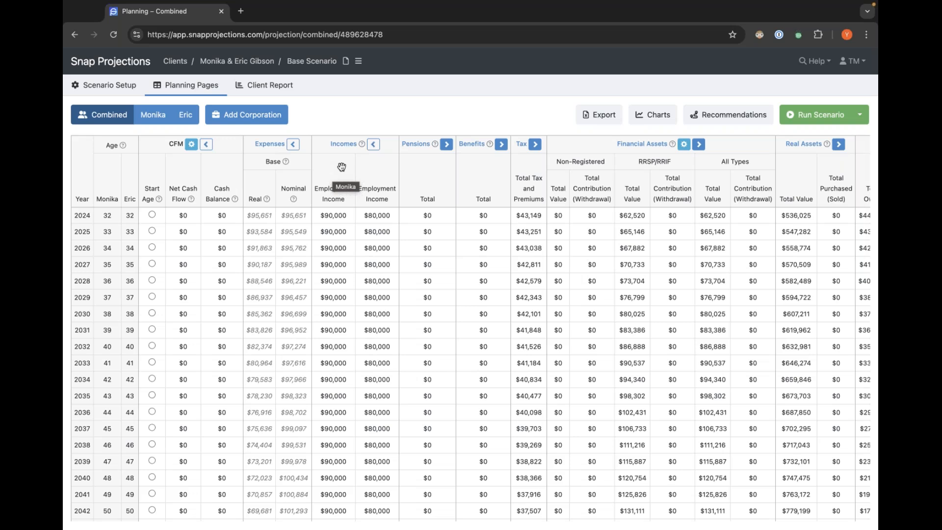
{"action": "left_click", "coordinate": [374, 144]}
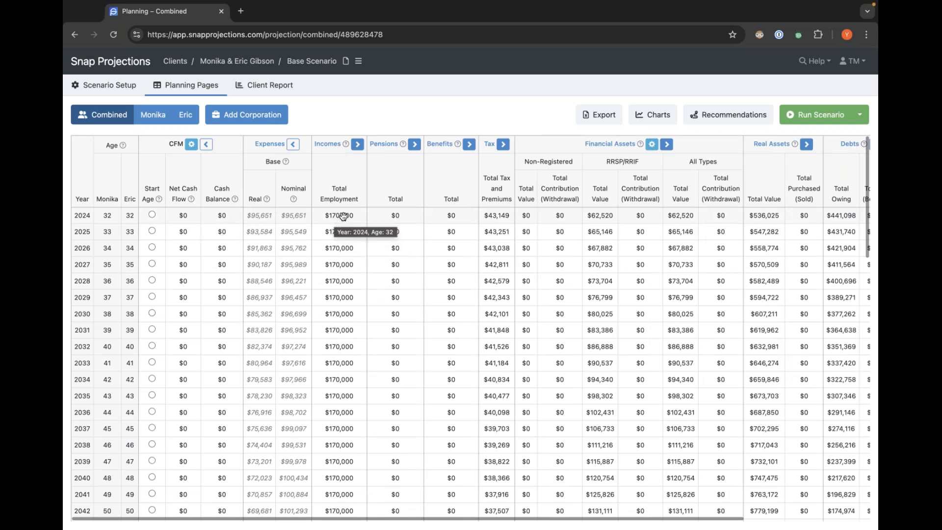
{"action": "left_click", "coordinate": [358, 144]}
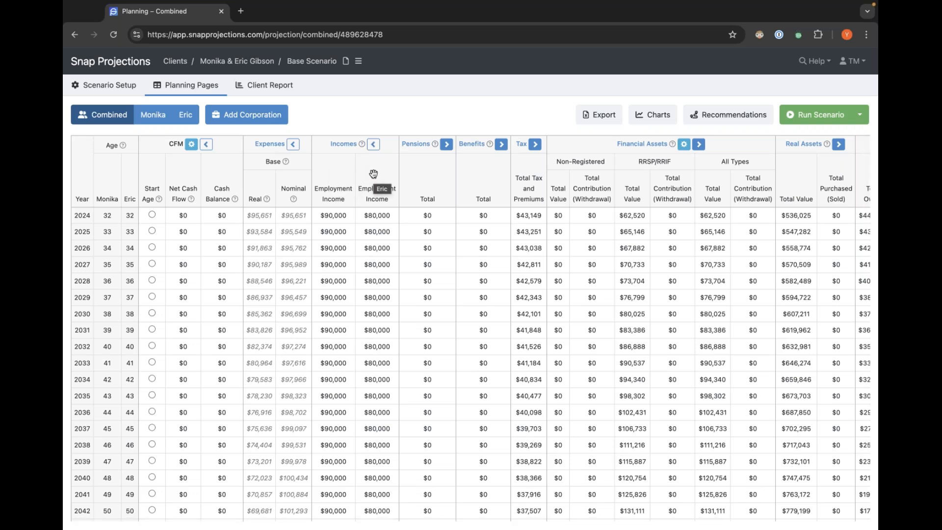
{"action": "scroll", "coordinate": [364, 248], "scroll_direction": "down", "scroll_amount": 4}
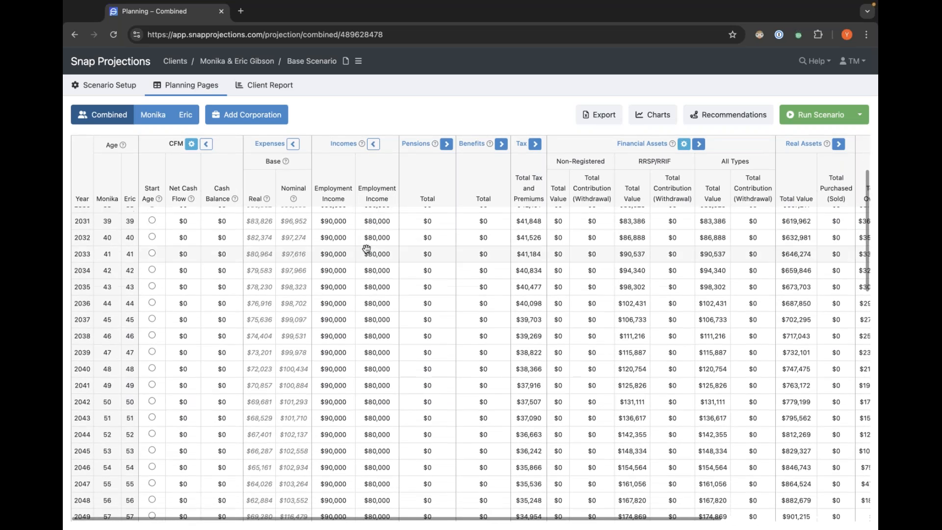
{"action": "scroll", "coordinate": [366, 249], "scroll_direction": "up", "scroll_amount": 4}
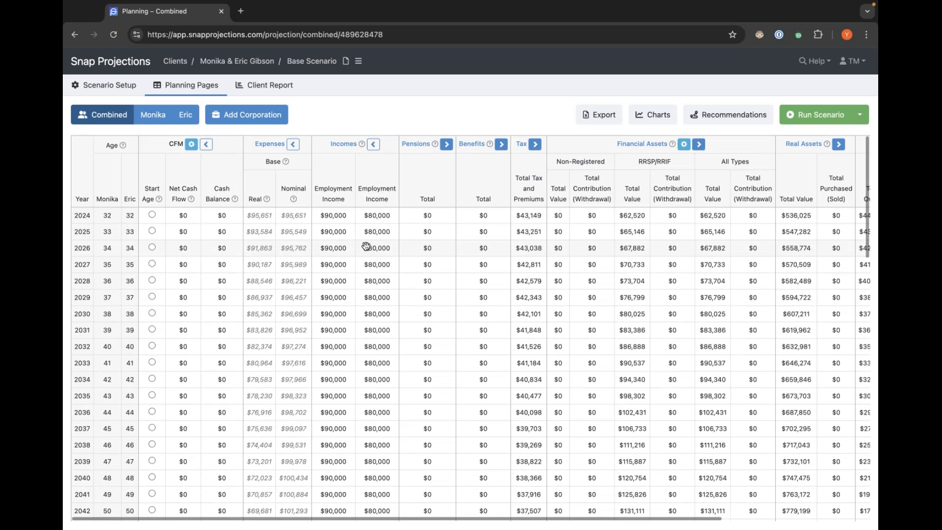
{"action": "left_click", "coordinate": [373, 144]}
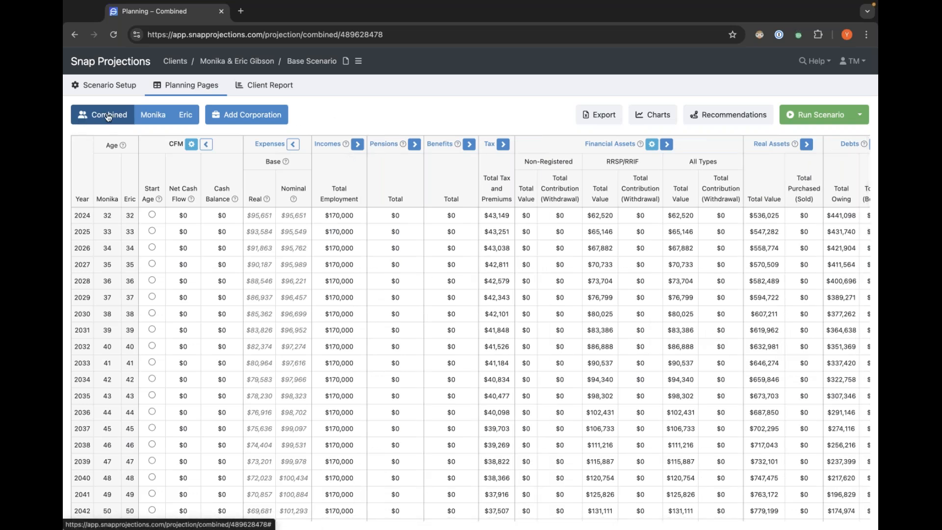
Expand and collapse the Government Benefits and Financial Assets column groups in the combined projection table.
{"action": "scroll", "coordinate": [653, 166], "scroll_direction": "right", "scroll_amount": 5}
{"action": "scroll", "coordinate": [650, 168], "scroll_direction": "right", "scroll_amount": 1}
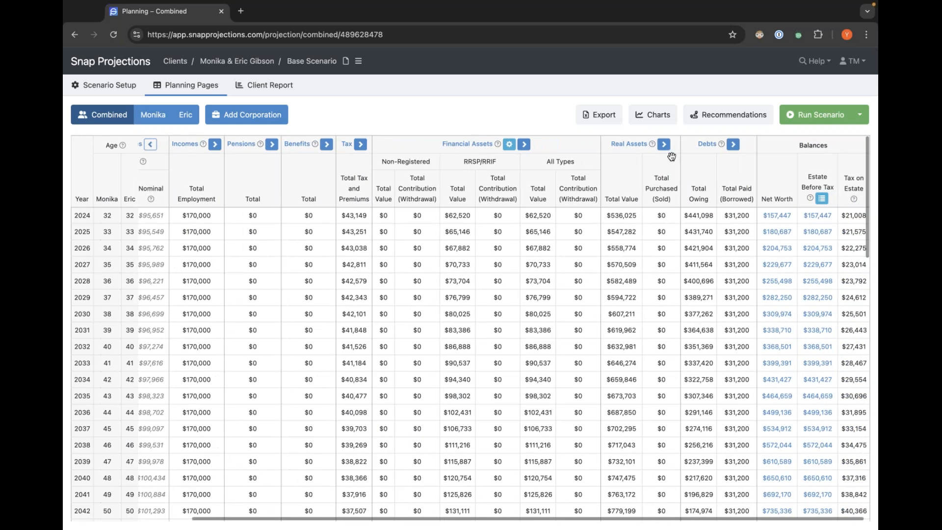
{"action": "left_click", "coordinate": [361, 145]}
{"action": "left_click", "coordinate": [402, 145]}
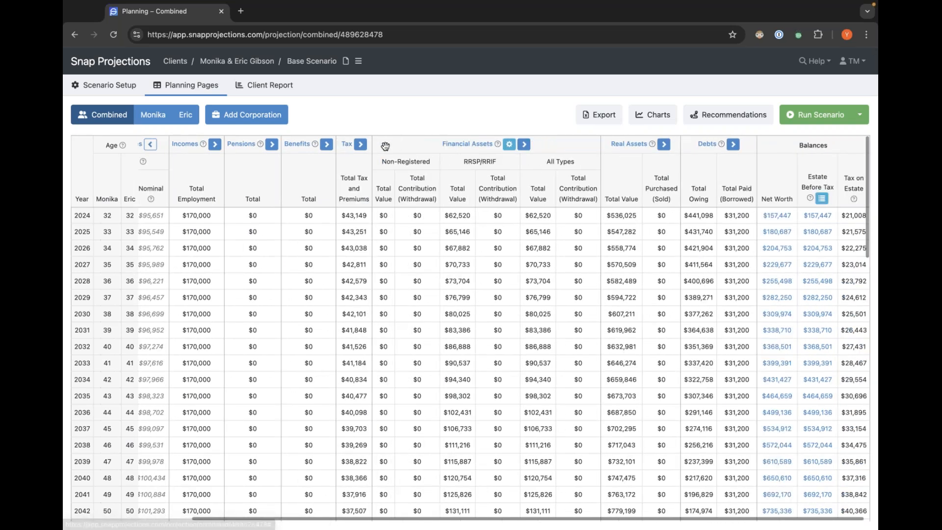
{"action": "left_click", "coordinate": [326, 145]}
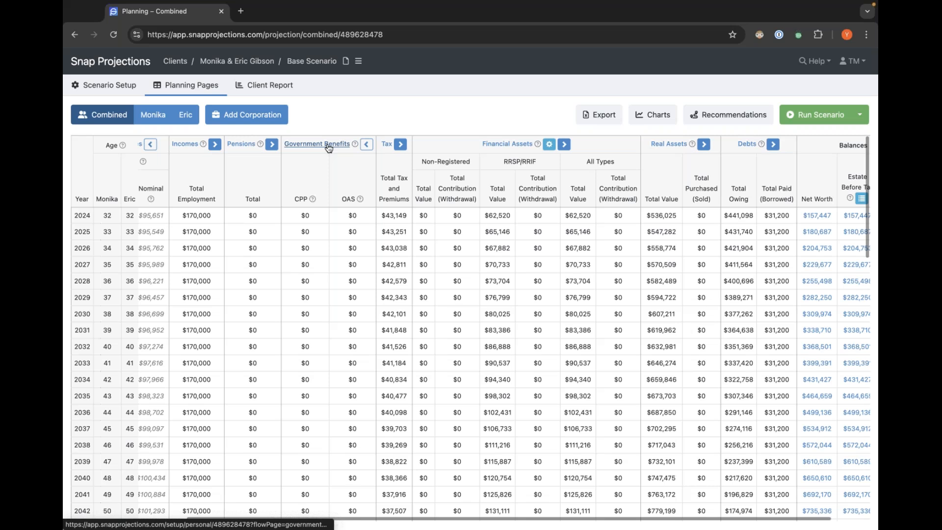
{"action": "left_click", "coordinate": [367, 145]}
{"action": "left_click", "coordinate": [524, 145]}
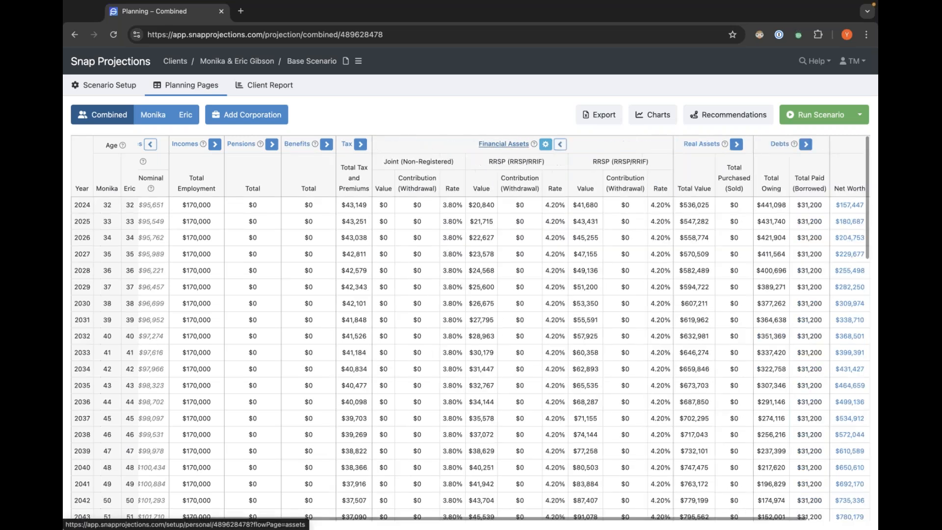
{"action": "left_click", "coordinate": [559, 145]}
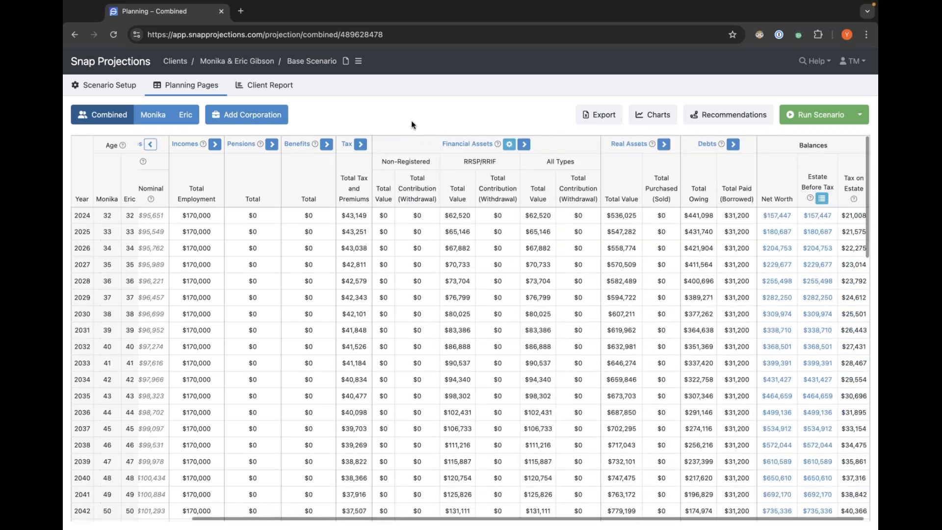
Switch to Monika's individual projection and scan across its benefits, tax, assets and debts columns.
{"action": "left_click", "coordinate": [150, 118]}
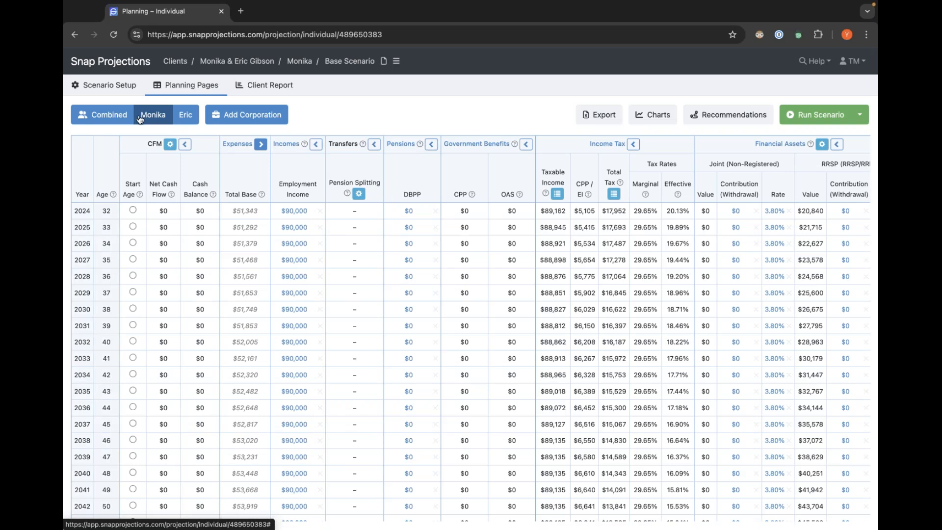
{"action": "scroll", "coordinate": [421, 161], "scroll_direction": "right", "scroll_amount": 3}
{"action": "scroll", "coordinate": [422, 161], "scroll_direction": "right", "scroll_amount": 3}
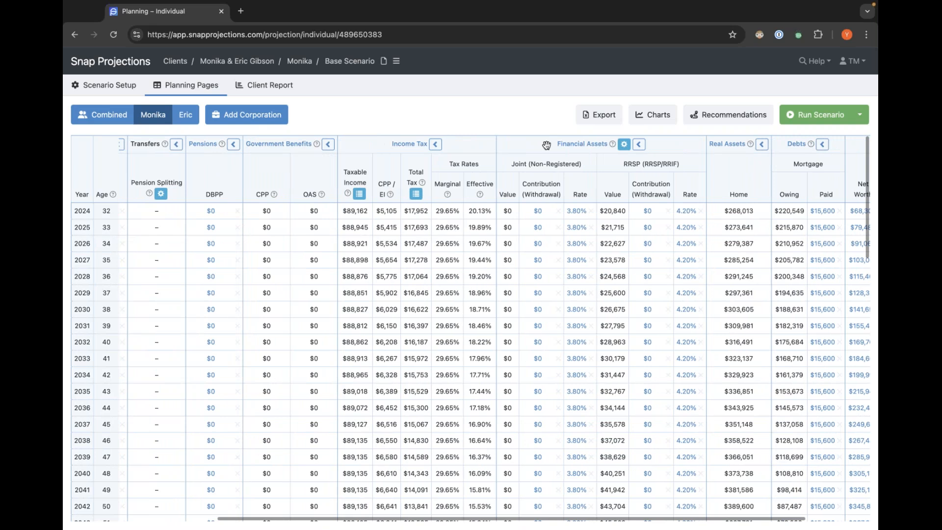
{"action": "scroll", "coordinate": [413, 149], "scroll_direction": "left", "scroll_amount": 6}
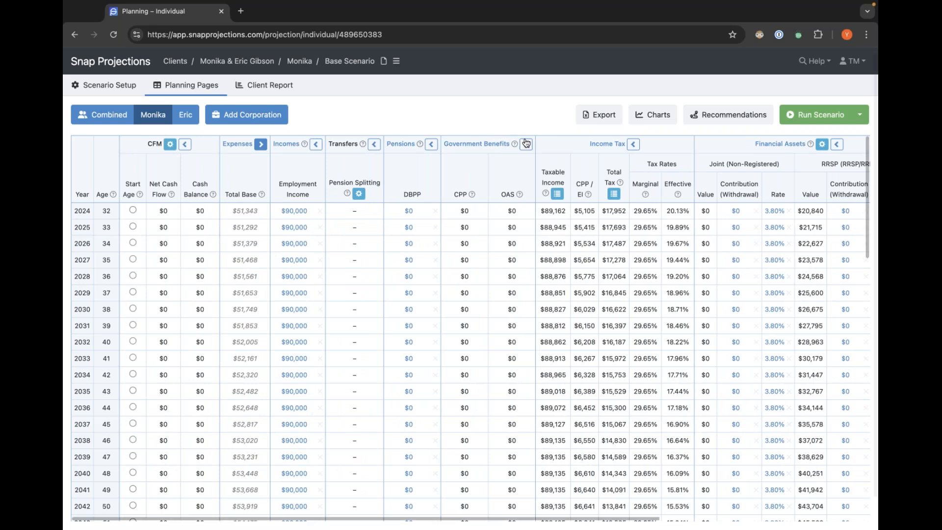
{"action": "scroll", "coordinate": [464, 166], "scroll_direction": "right", "scroll_amount": 2}
{"action": "scroll", "coordinate": [464, 166], "scroll_direction": "right", "scroll_amount": 5}
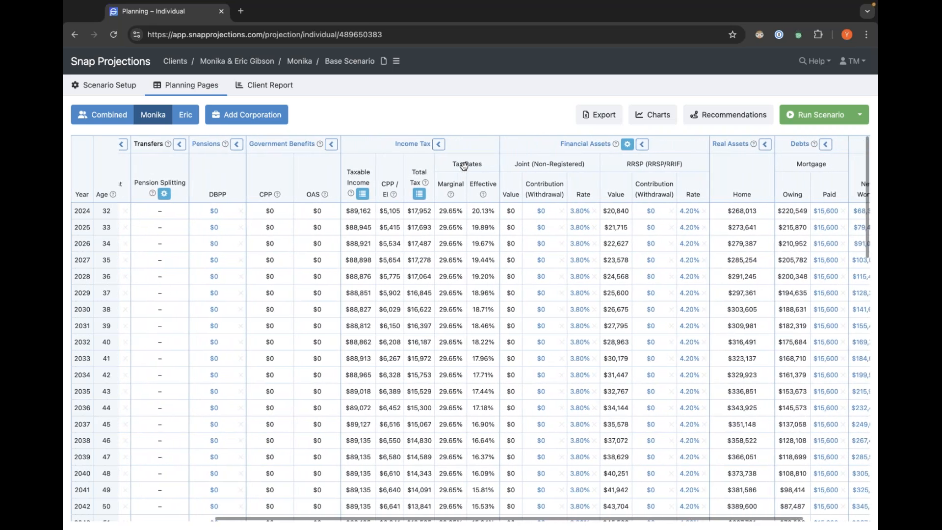
{"action": "scroll", "coordinate": [464, 166], "scroll_direction": "right", "scroll_amount": 2}
{"action": "scroll", "coordinate": [465, 166], "scroll_direction": "right", "scroll_amount": 2}
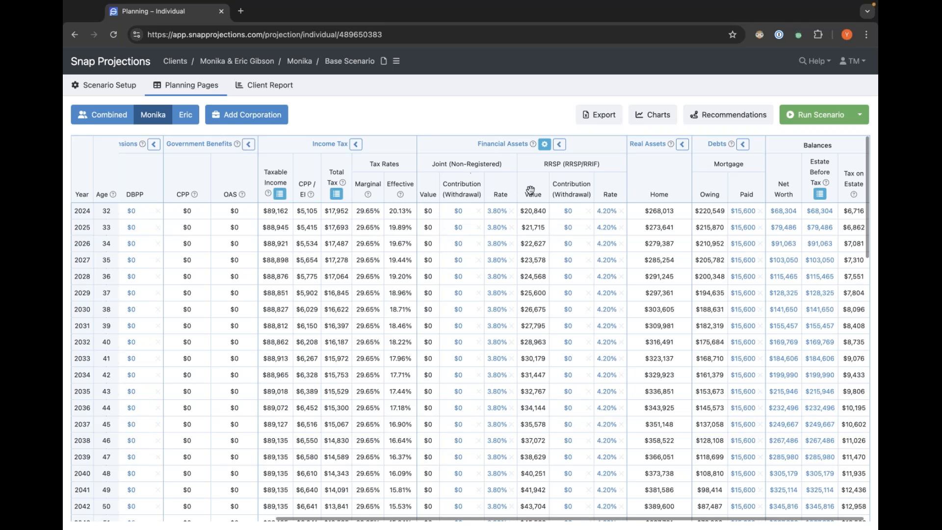
Open the 2024 RRSP contribution editor in Monika's projection and dismiss it without changes.
{"action": "left_click", "coordinate": [568, 211]}
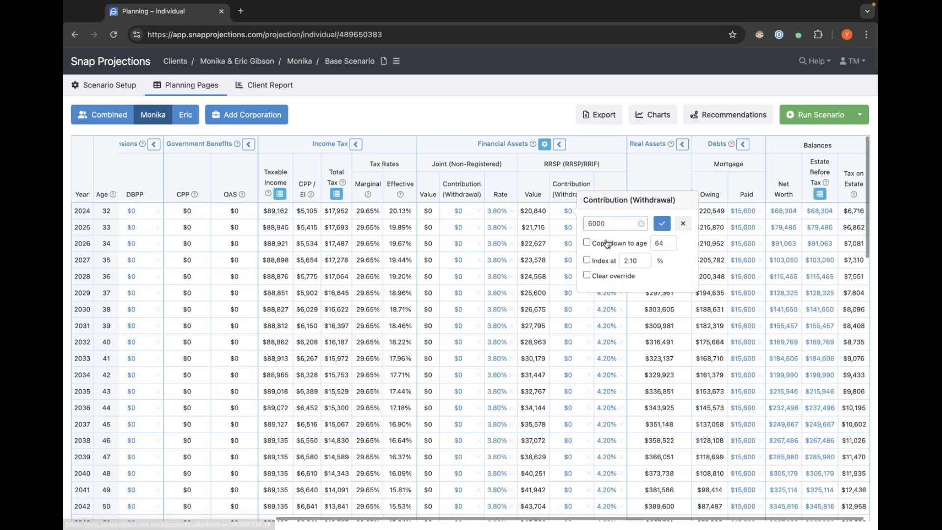
{"action": "left_click", "coordinate": [567, 189]}
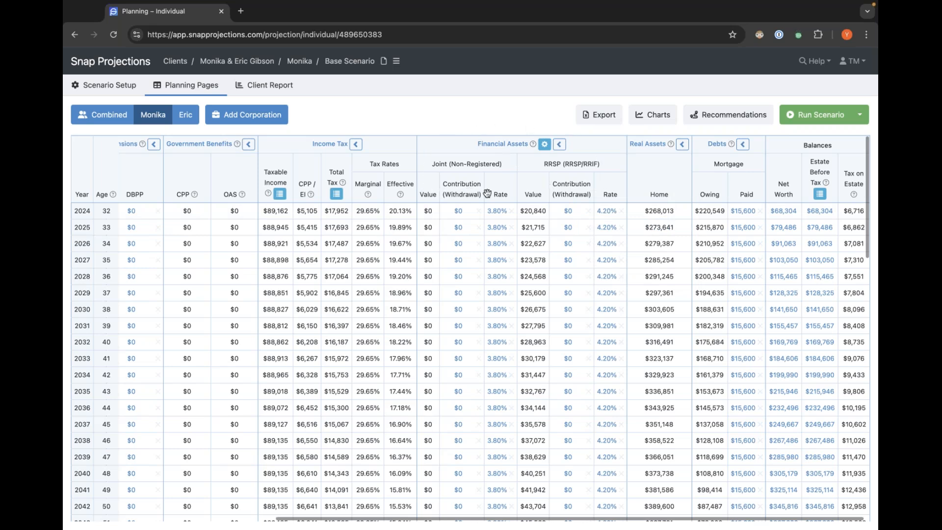
{"action": "mouse_move", "coordinate": [545, 163]}
{"action": "left_mouse_down"}
{"action": "mouse_move", "coordinate": [555, 165]}
{"action": "mouse_move", "coordinate": [546, 163]}
{"action": "left_mouse_up"}
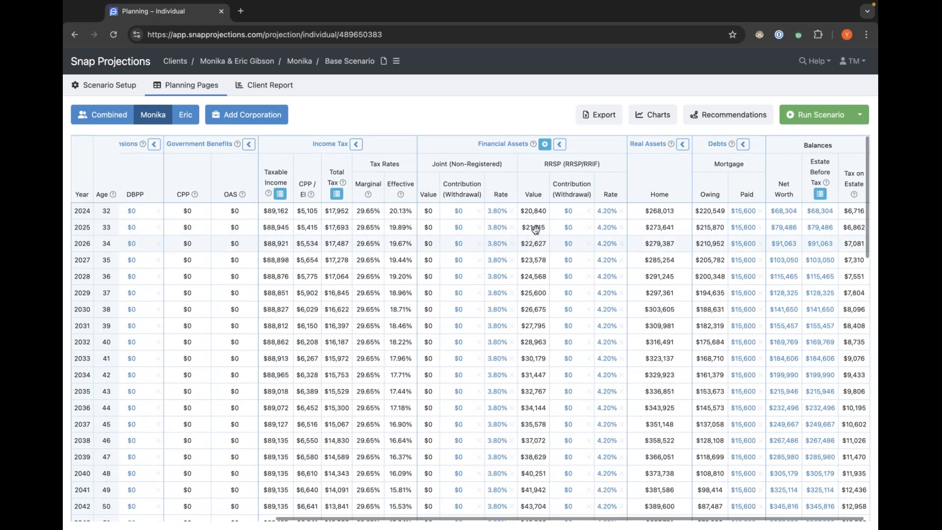
Set Monika's 2024 RRSP contribution to 6000, copied down to age 64.
{"action": "left_click", "coordinate": [569, 212]}
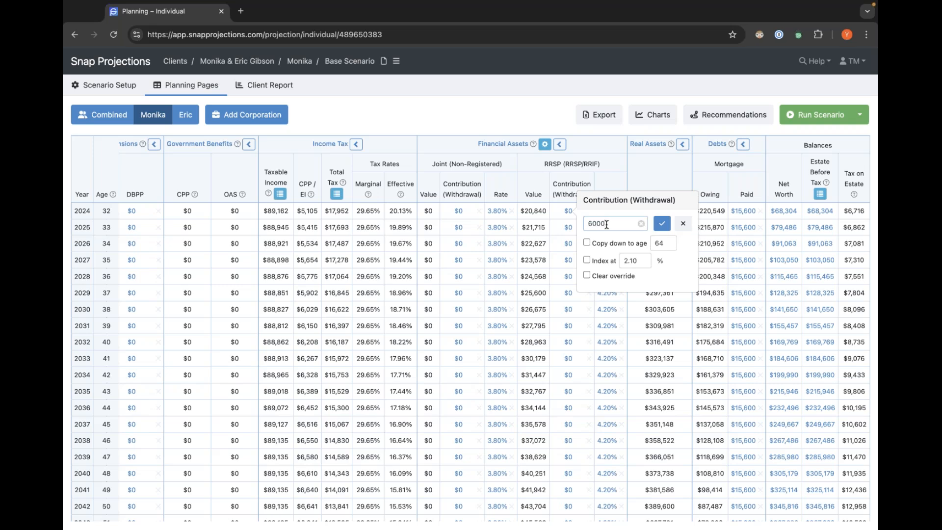
{"action": "left_click", "coordinate": [588, 243]}
{"action": "left_click", "coordinate": [665, 227]}
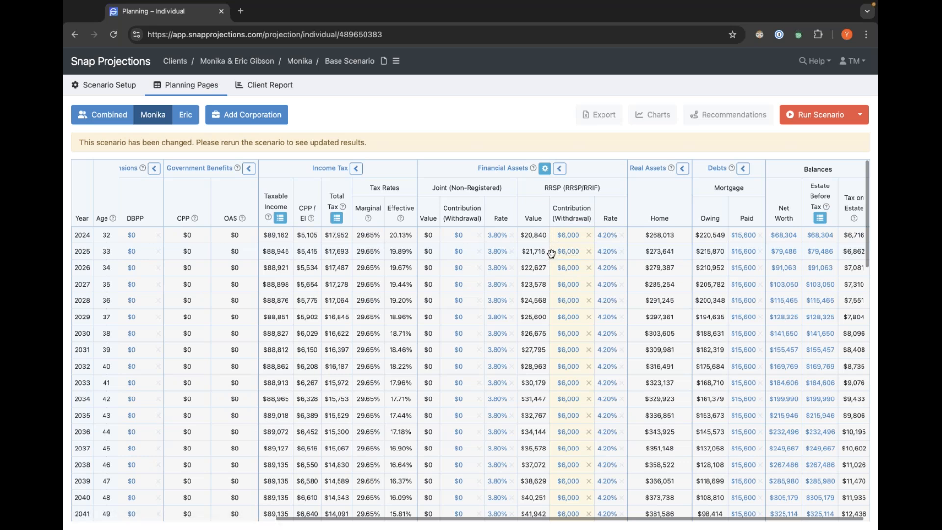
Scroll through Monika's projection across columns and years to review the RRSP contribution change.
{"action": "mouse_move", "coordinate": [552, 253]}
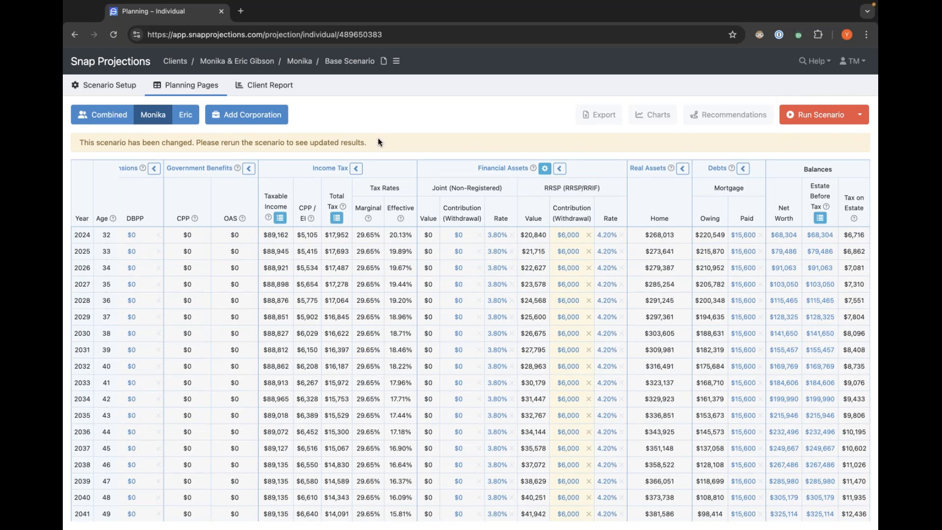
{"action": "left_click_drag", "start_coordinate": [82, 142], "coordinate": [102, 141]}
{"action": "left_click", "coordinate": [96, 142]}
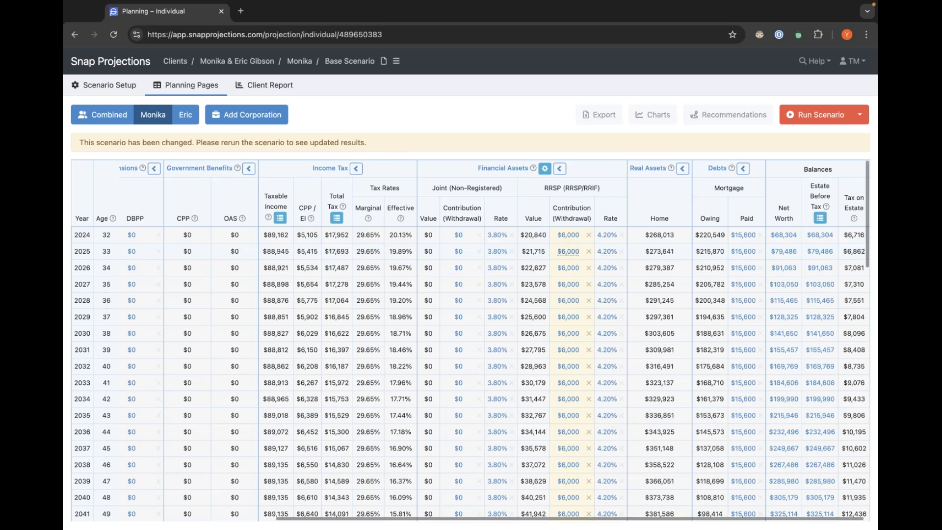
{"action": "scroll", "coordinate": [569, 277], "scroll_direction": "down", "scroll_amount": 3}
{"action": "scroll", "coordinate": [383, 261], "scroll_direction": "left", "scroll_amount": 5}
{"action": "scroll", "coordinate": [432, 264], "scroll_direction": "up", "scroll_amount": 3}
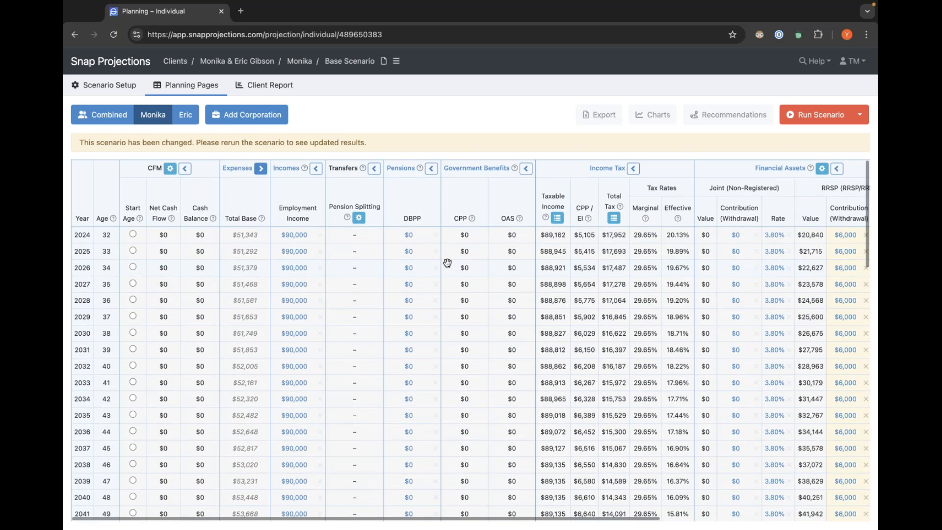
{"action": "scroll", "coordinate": [448, 263], "scroll_direction": "right", "scroll_amount": 5}
{"action": "scroll", "coordinate": [449, 264], "scroll_direction": "down", "scroll_amount": 6}
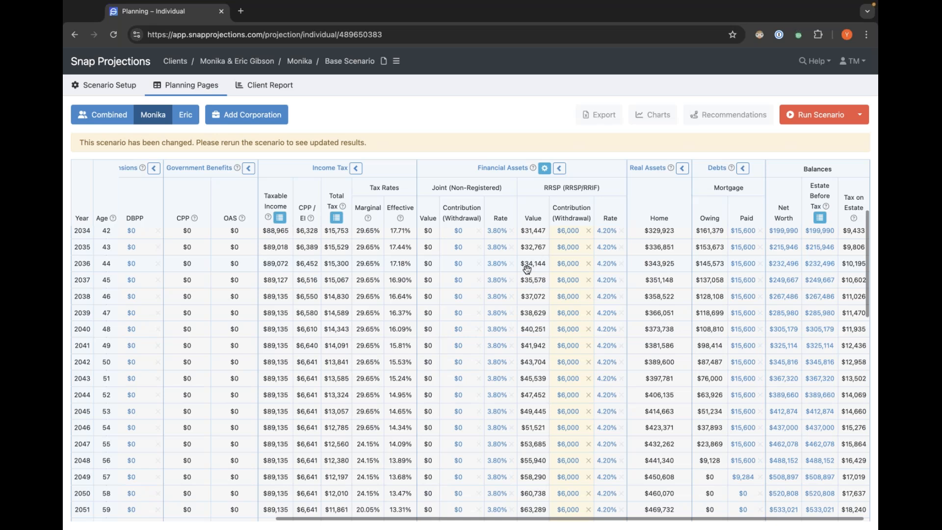
{"action": "scroll", "coordinate": [527, 268], "scroll_direction": "up", "scroll_amount": 6}
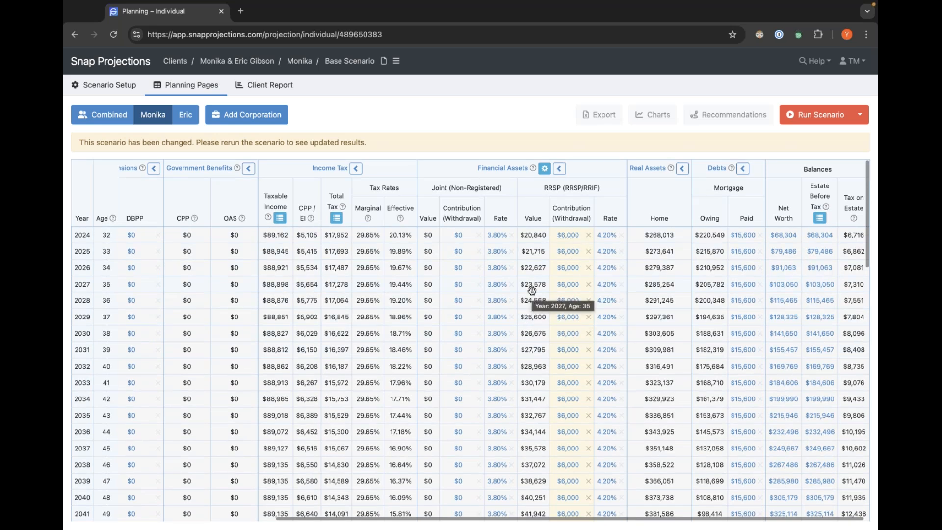
Rerun the scenario and review Monika's recalculated tax and RRSP values across the table.
{"action": "left_click", "coordinate": [805, 120]}
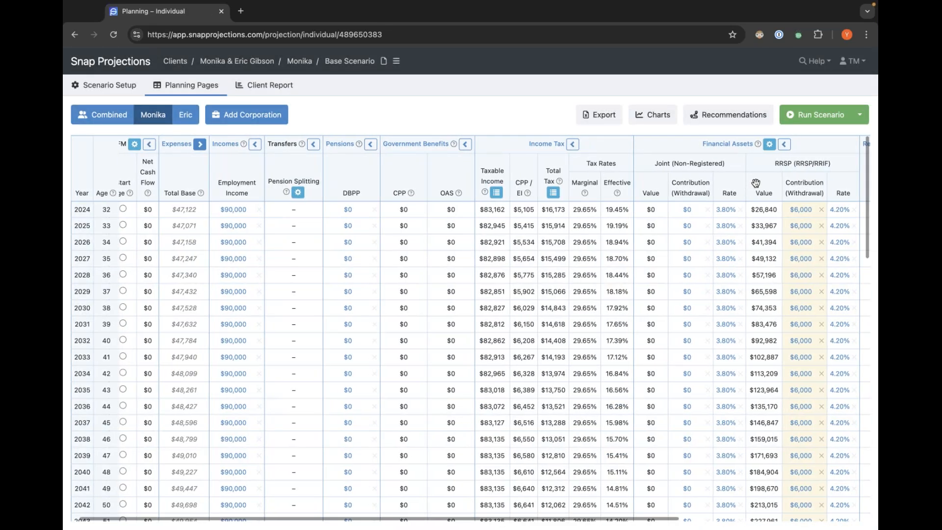
{"action": "scroll", "coordinate": [787, 188], "scroll_direction": "right", "scroll_amount": 4}
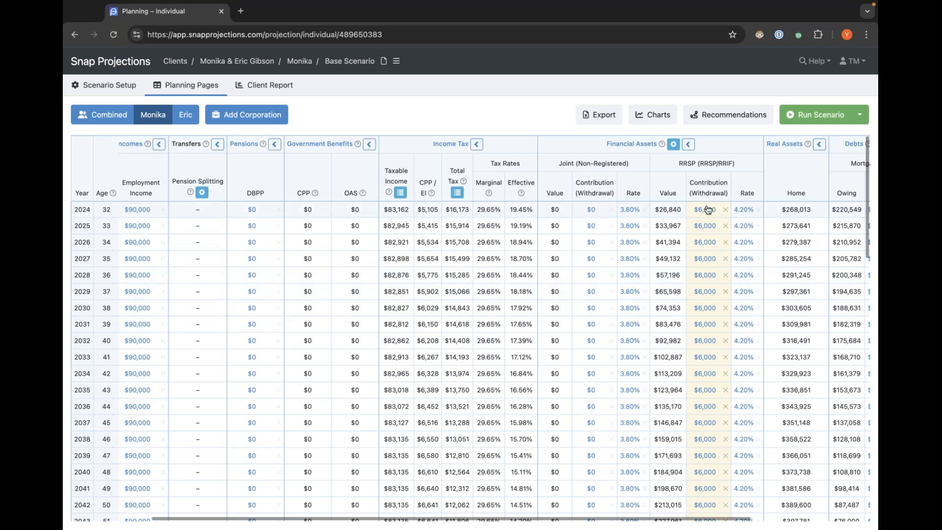
{"action": "scroll", "coordinate": [691, 331], "scroll_direction": "down", "scroll_amount": 4}
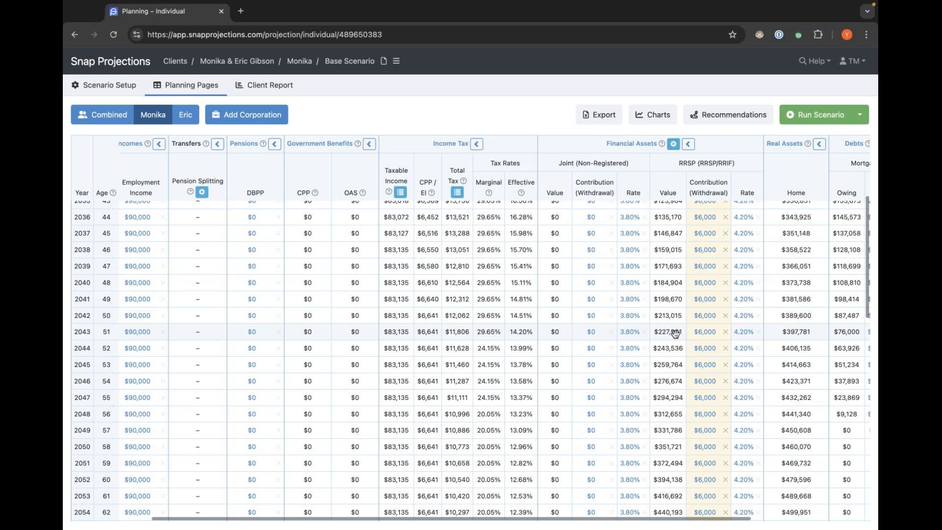
{"action": "scroll", "coordinate": [679, 332], "scroll_direction": "up", "scroll_amount": 4}
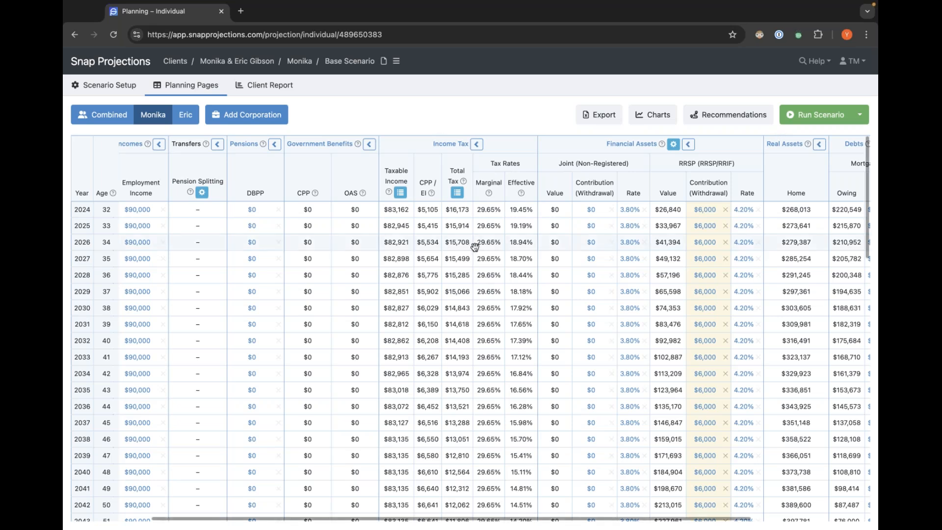
{"action": "scroll", "coordinate": [409, 236], "scroll_direction": "left", "scroll_amount": 4}
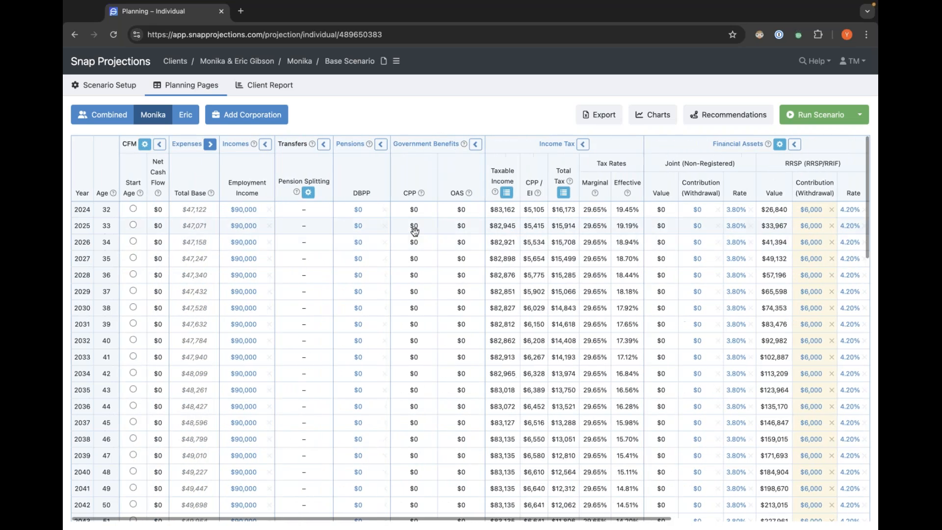
{"action": "scroll", "coordinate": [633, 242], "scroll_direction": "right", "scroll_amount": 10}
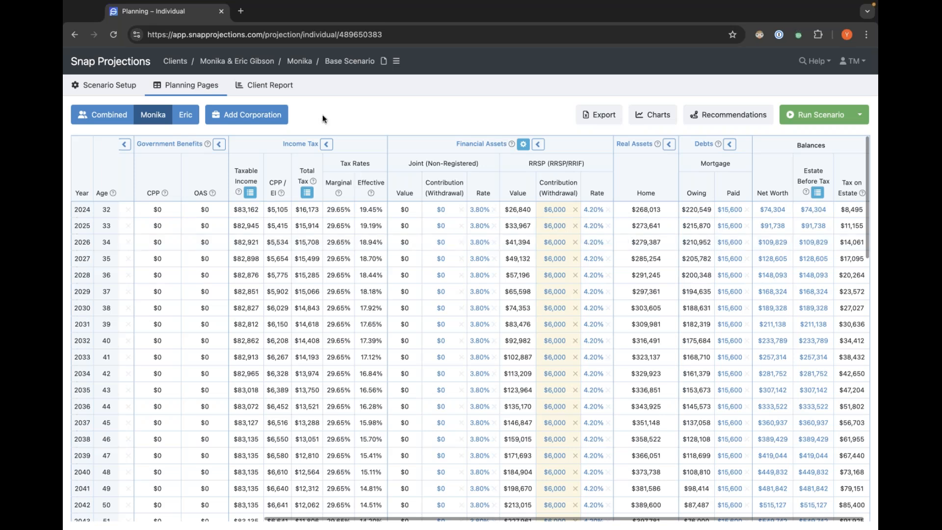
Switch to Eric's projection and set his 2024 RRSP contribution to 6000, copied down to age 64.
{"action": "left_click", "coordinate": [186, 118]}
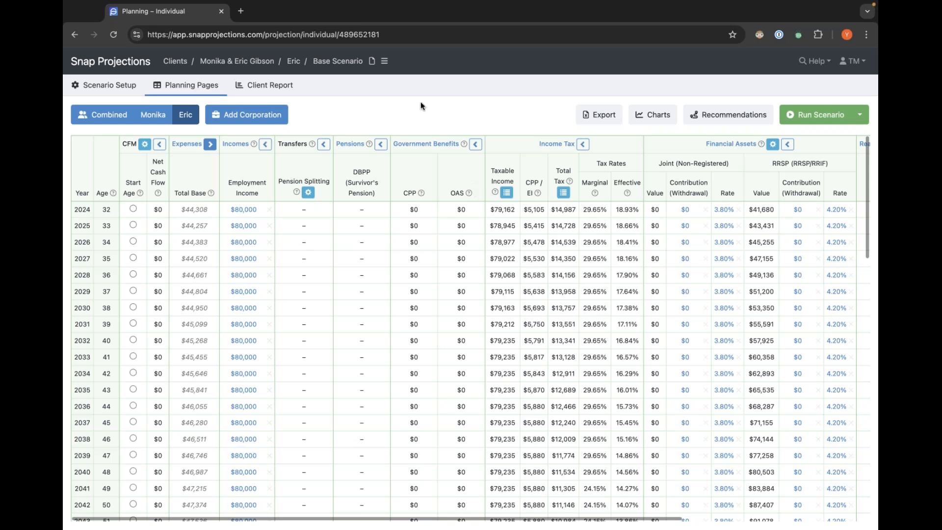
{"action": "scroll", "coordinate": [569, 223], "scroll_direction": "right", "scroll_amount": 5}
{"action": "scroll", "coordinate": [571, 223], "scroll_direction": "right", "scroll_amount": 1}
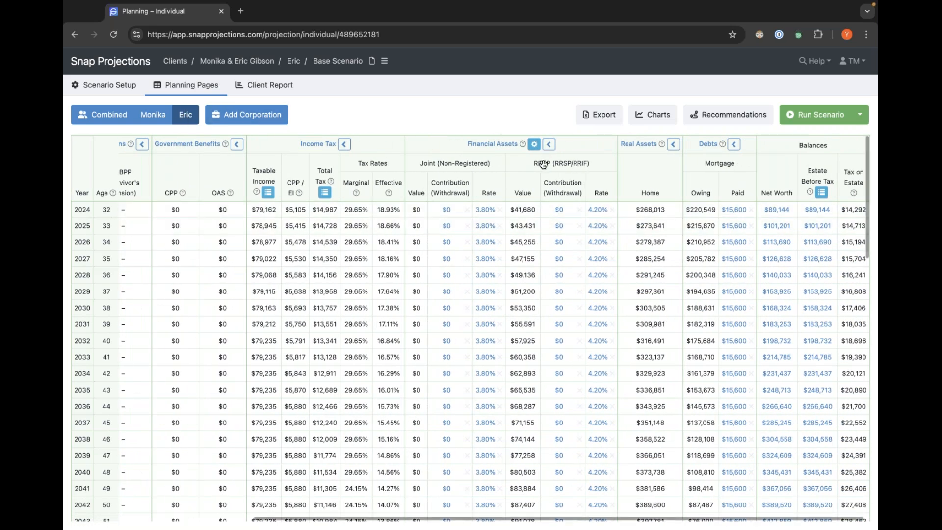
{"action": "left_click", "coordinate": [559, 210]}
{"action": "type", "text": "6000"}
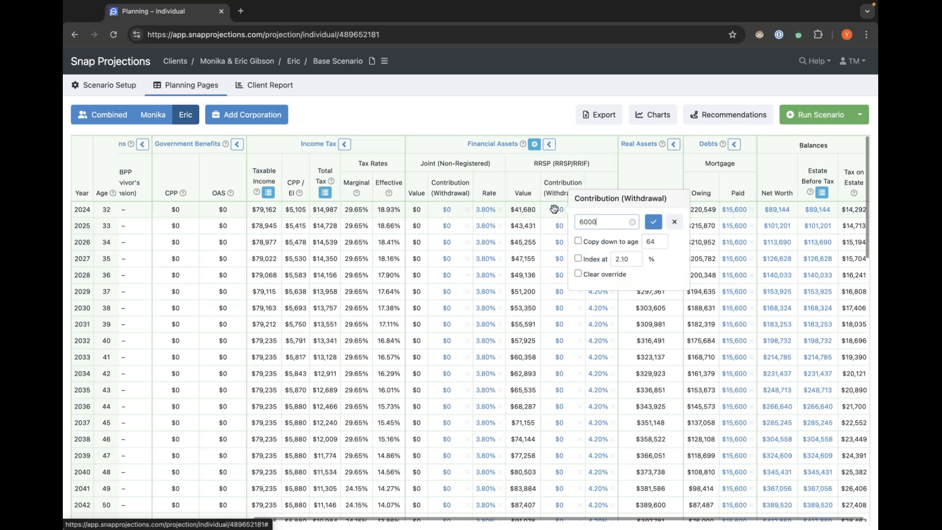
{"action": "left_click", "coordinate": [601, 242]}
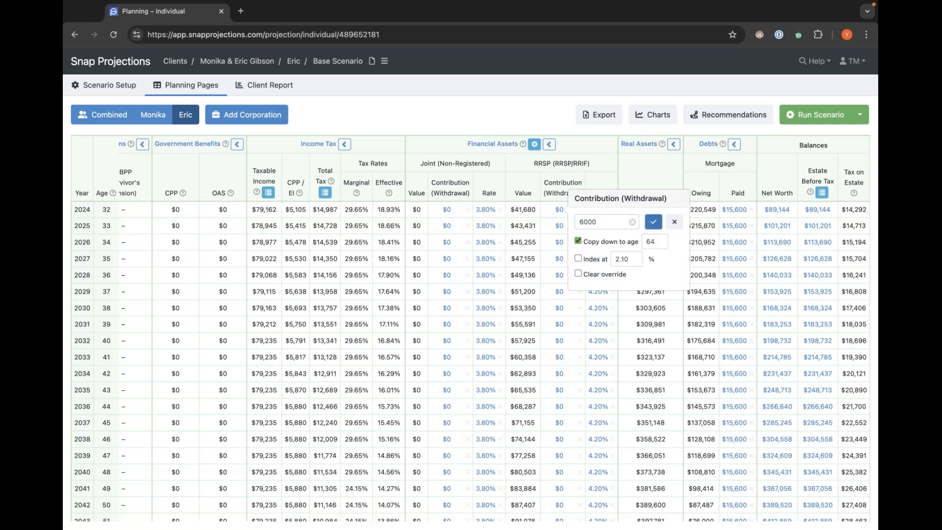
{"action": "left_click", "coordinate": [653, 222]}
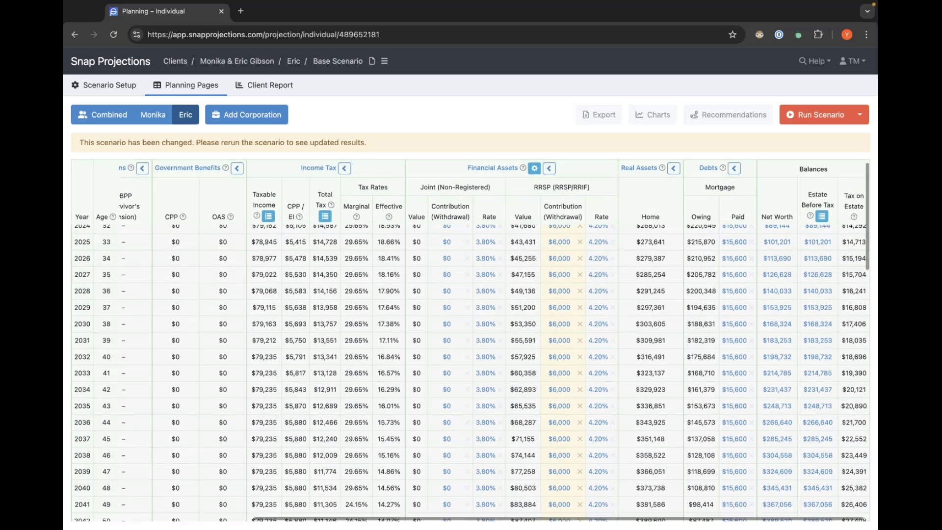
Rerun the scenario after Eric's RRSP contribution change.
{"action": "mouse_move", "coordinate": [661, 167]}
{"action": "scroll", "coordinate": [663, 167], "scroll_direction": "down", "scroll_amount": 1}
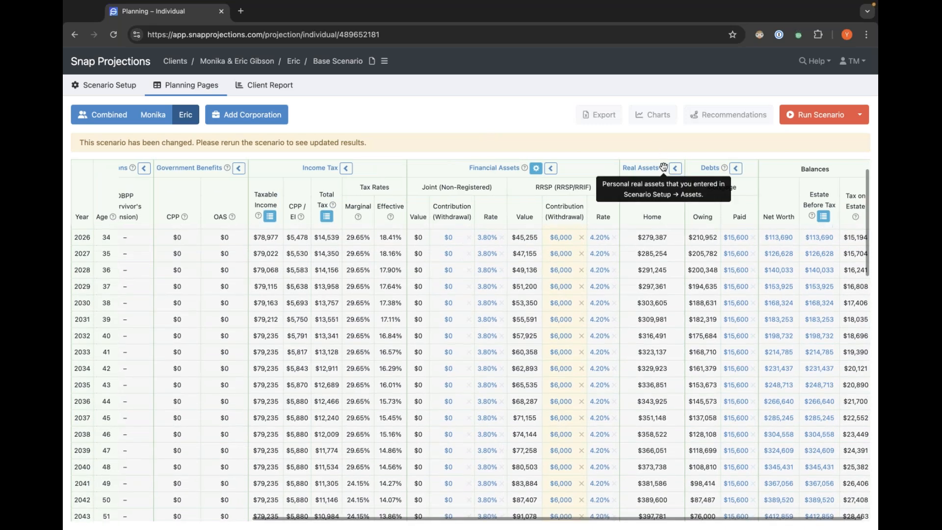
{"action": "scroll", "coordinate": [663, 166], "scroll_direction": "up", "scroll_amount": 2}
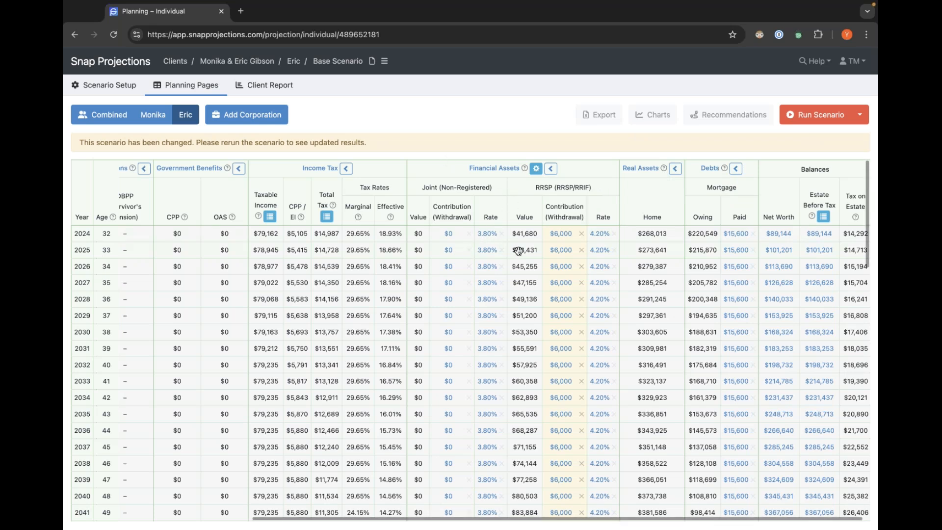
{"action": "scroll", "coordinate": [518, 240], "scroll_direction": "left", "scroll_amount": 5}
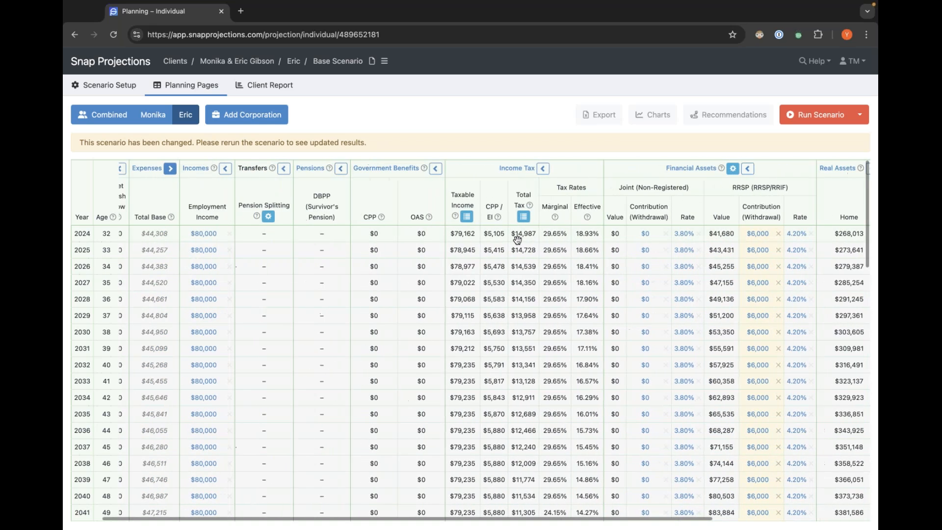
{"action": "scroll", "coordinate": [522, 239], "scroll_direction": "right", "scroll_amount": 5}
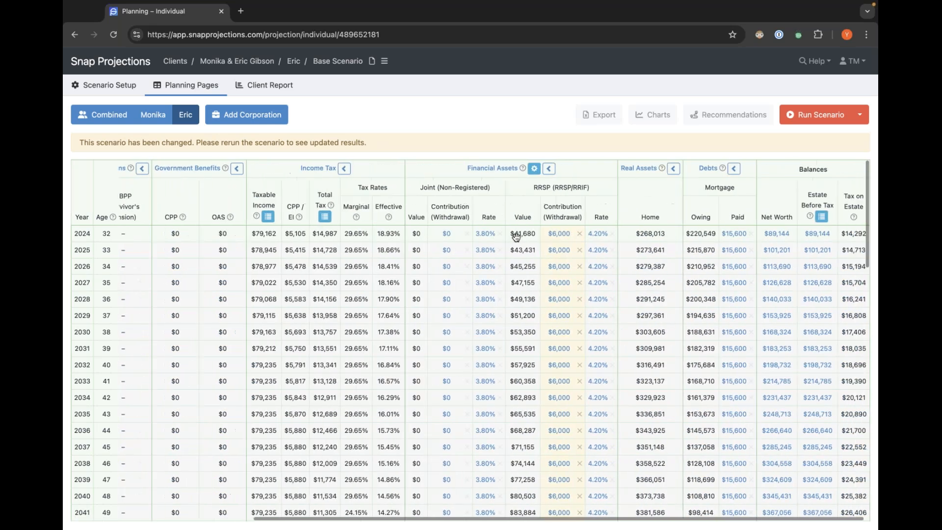
{"action": "left_click", "coordinate": [814, 120]}
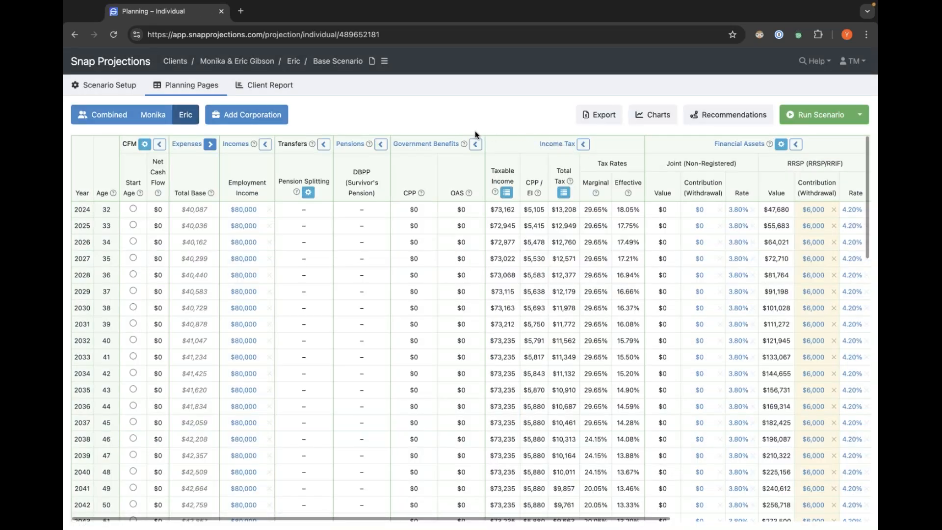
Scroll through Eric's recalculated projection across tax, RRSP and balance columns.
{"action": "scroll", "coordinate": [731, 235], "scroll_direction": "right", "scroll_amount": 4}
{"action": "scroll", "coordinate": [736, 238], "scroll_direction": "right", "scroll_amount": 4}
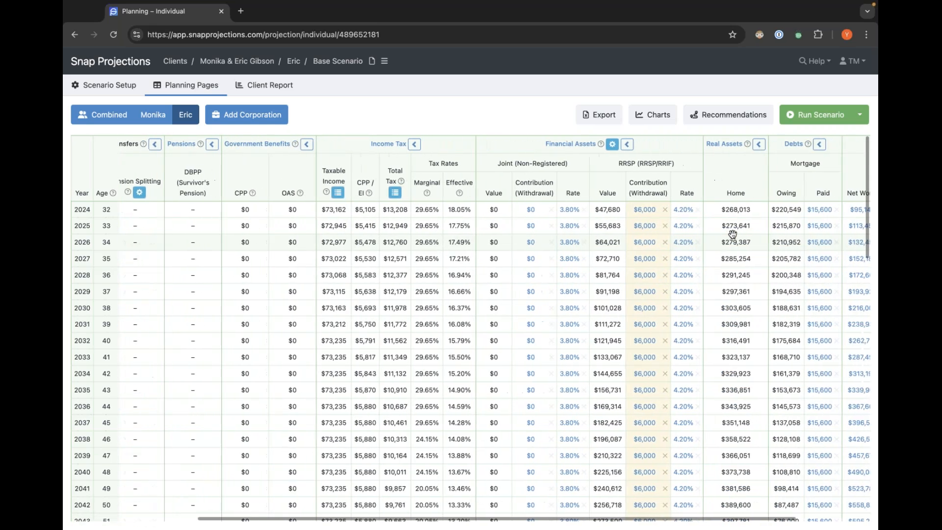
{"action": "scroll", "coordinate": [655, 236], "scroll_direction": "down", "scroll_amount": 10}
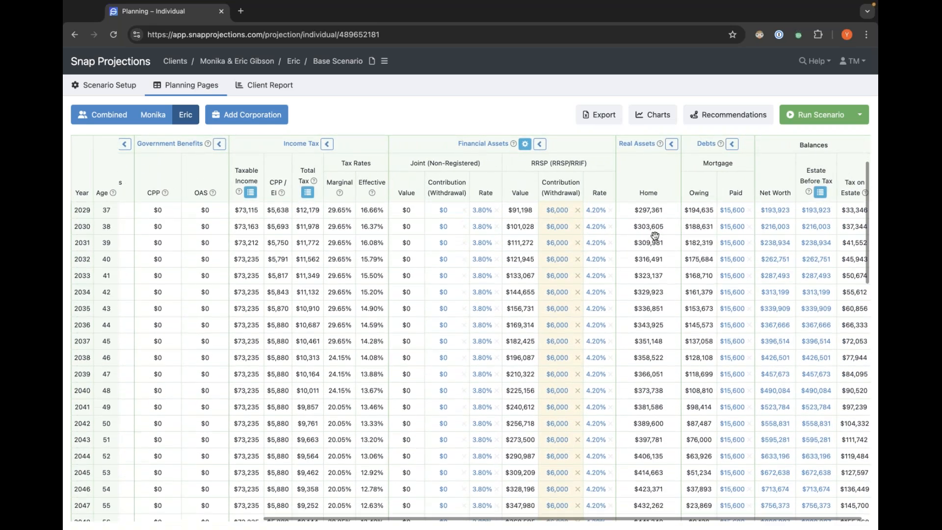
{"action": "scroll", "coordinate": [655, 236], "scroll_direction": "up", "scroll_amount": 10}
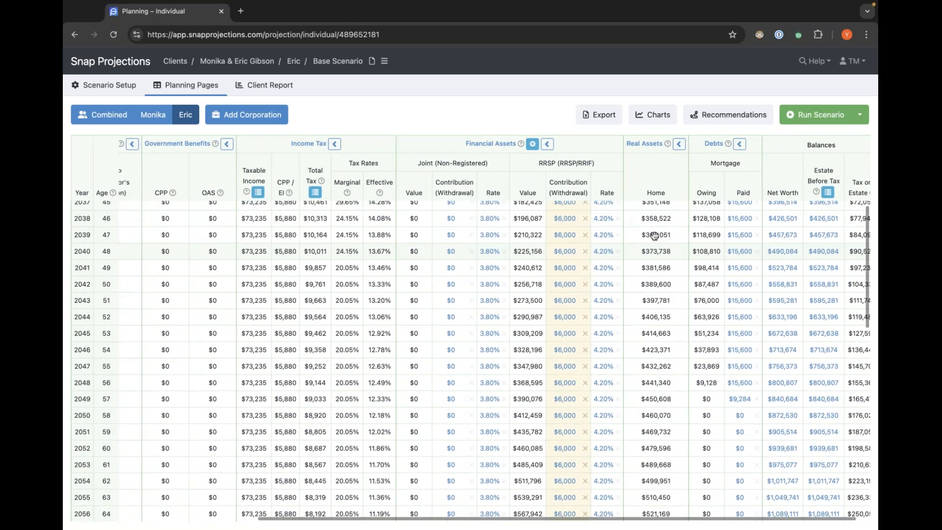
{"action": "scroll", "coordinate": [651, 232], "scroll_direction": "left", "scroll_amount": 2}
{"action": "scroll", "coordinate": [651, 232], "scroll_direction": "left", "scroll_amount": 3}
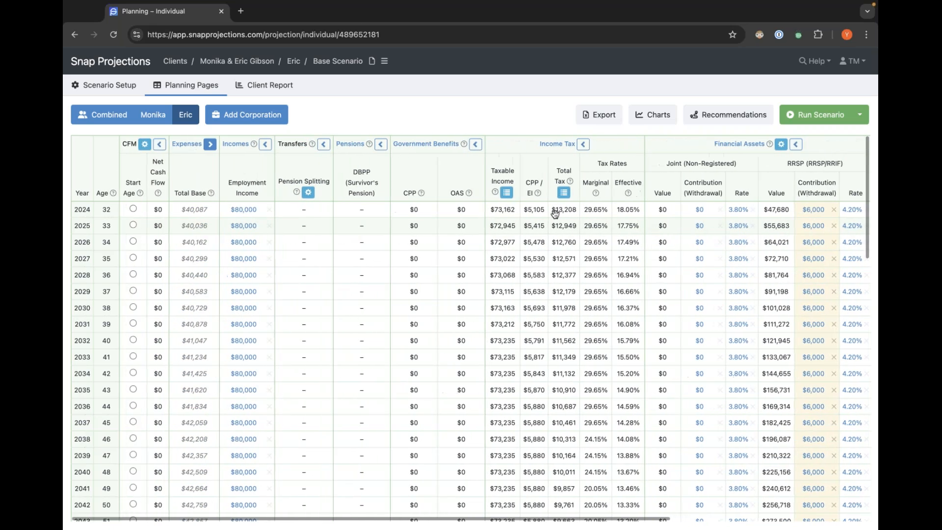
Switch to the combined projection and scroll through the years to review the combined totals.
{"action": "left_click", "coordinate": [103, 114]}
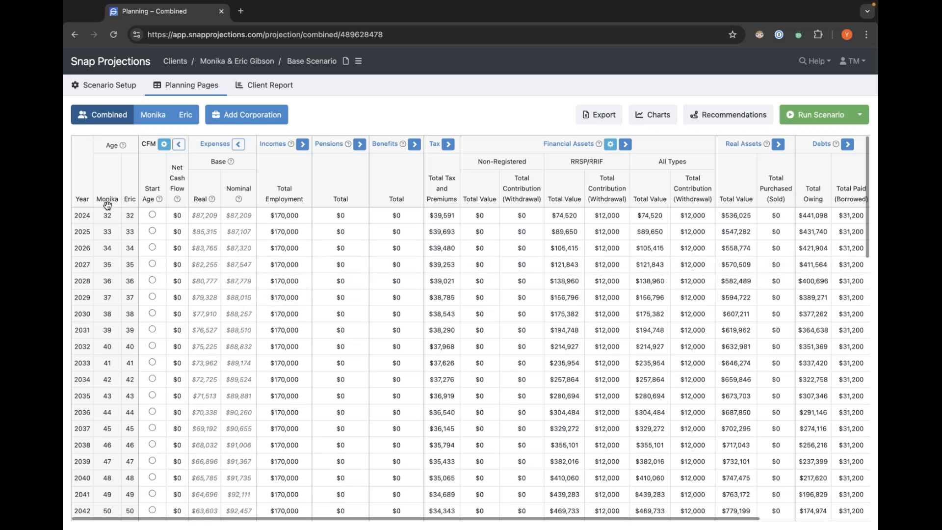
{"action": "scroll", "coordinate": [83, 217], "scroll_direction": "down", "scroll_amount": 1}
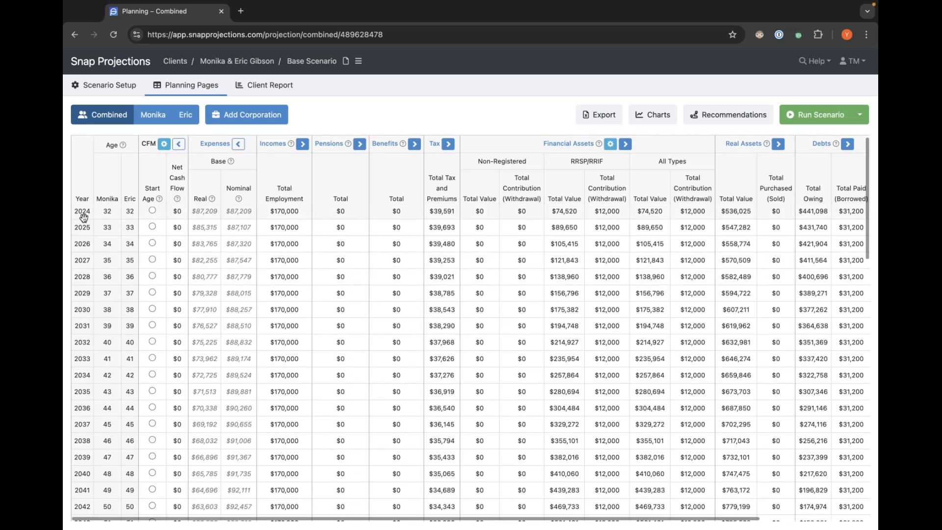
{"action": "scroll", "coordinate": [83, 217], "scroll_direction": "down", "scroll_amount": 2}
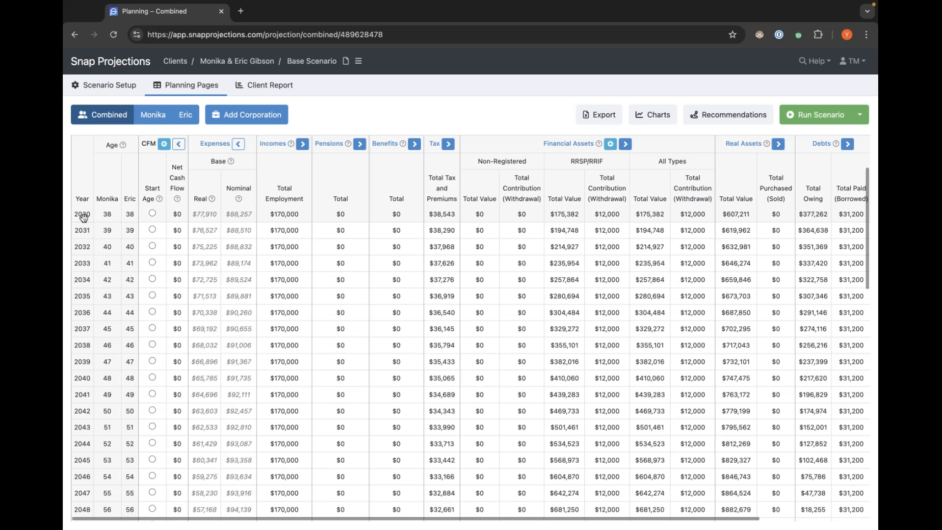
{"action": "scroll", "coordinate": [83, 217], "scroll_direction": "up", "scroll_amount": 3}
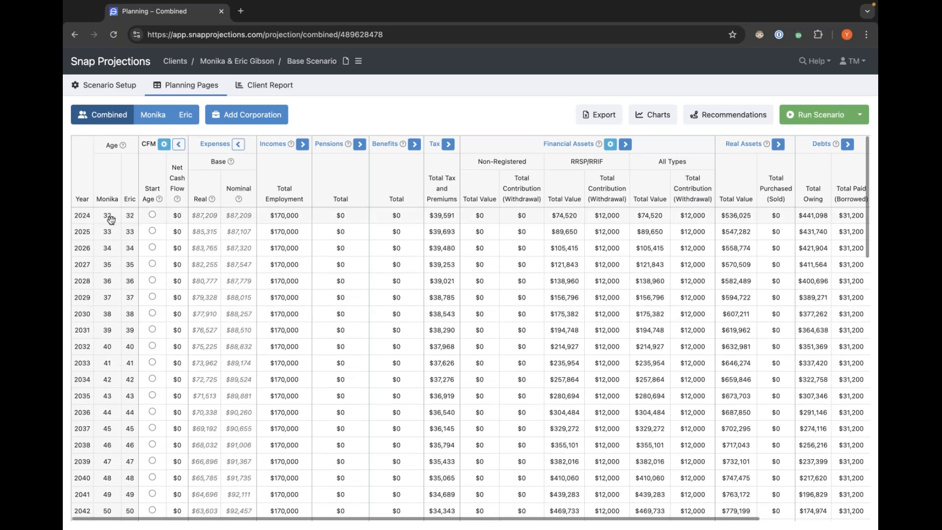
{"action": "scroll", "coordinate": [87, 219], "scroll_direction": "down", "scroll_amount": 5}
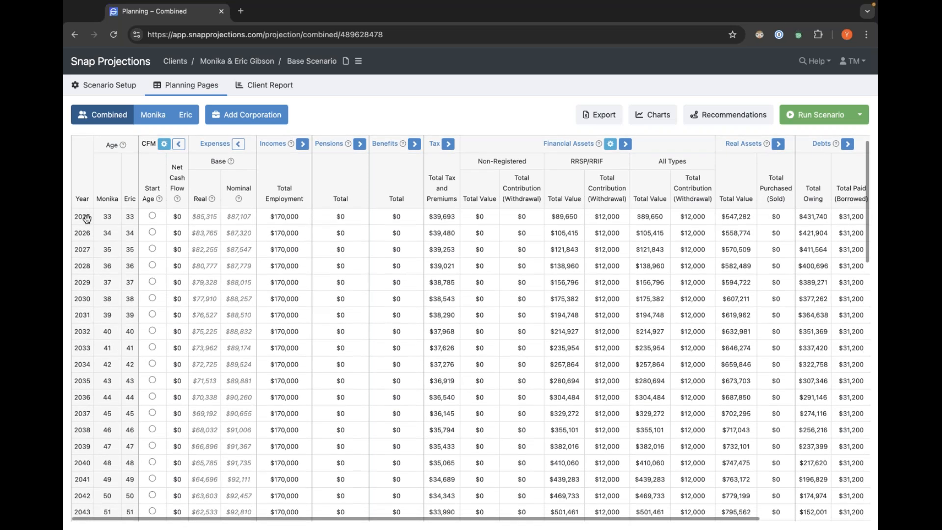
{"action": "scroll", "coordinate": [87, 219], "scroll_direction": "down", "scroll_amount": 5}
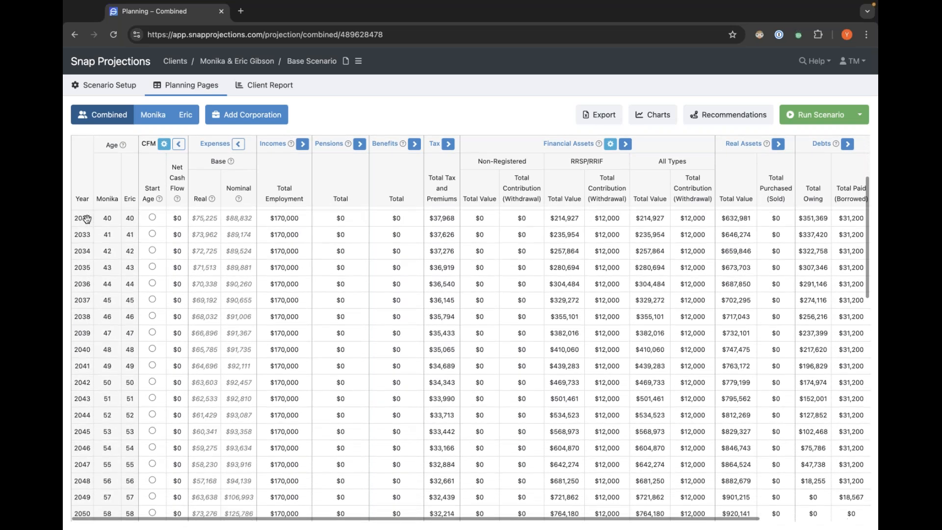
{"action": "scroll", "coordinate": [87, 219], "scroll_direction": "down", "scroll_amount": 5}
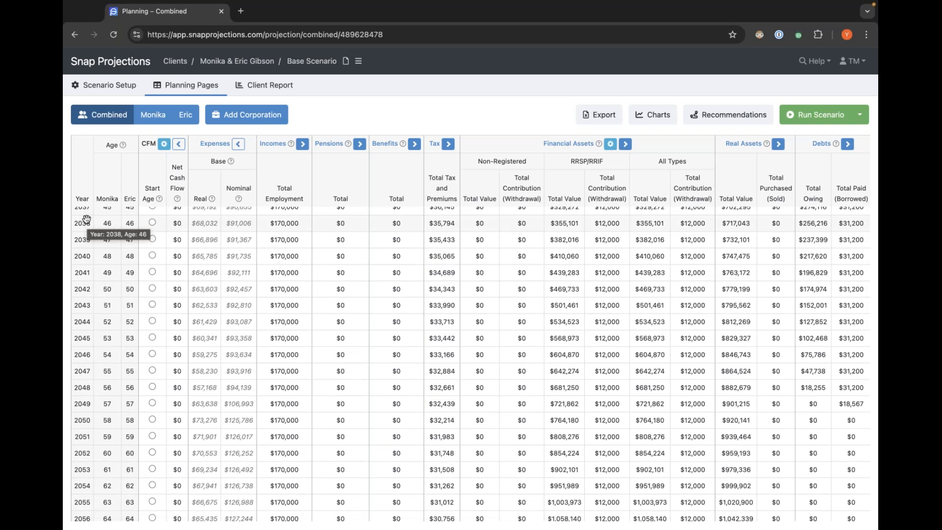
{"action": "scroll", "coordinate": [86, 220], "scroll_direction": "up", "scroll_amount": 5}
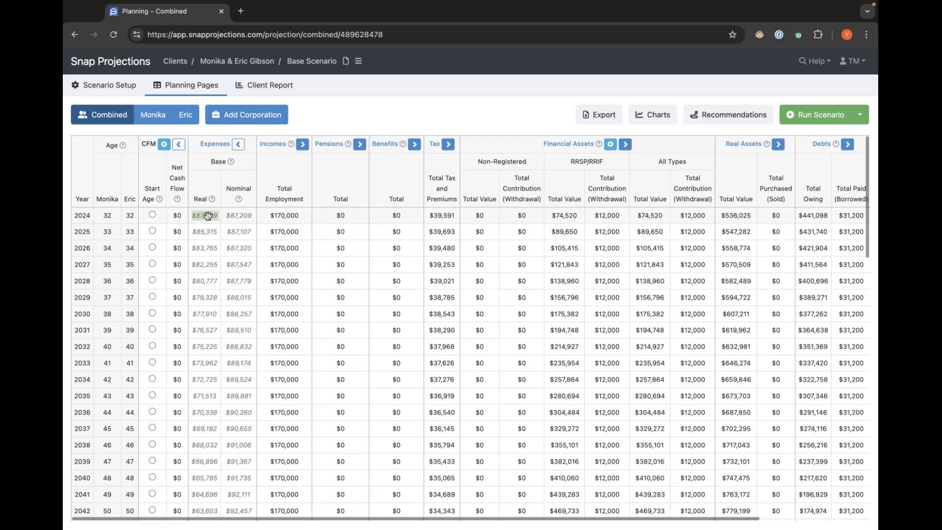
Open the Expenses setup page to check the base expense amount, then return to the combined projection.
{"action": "mouse_move", "coordinate": [100, 92]}
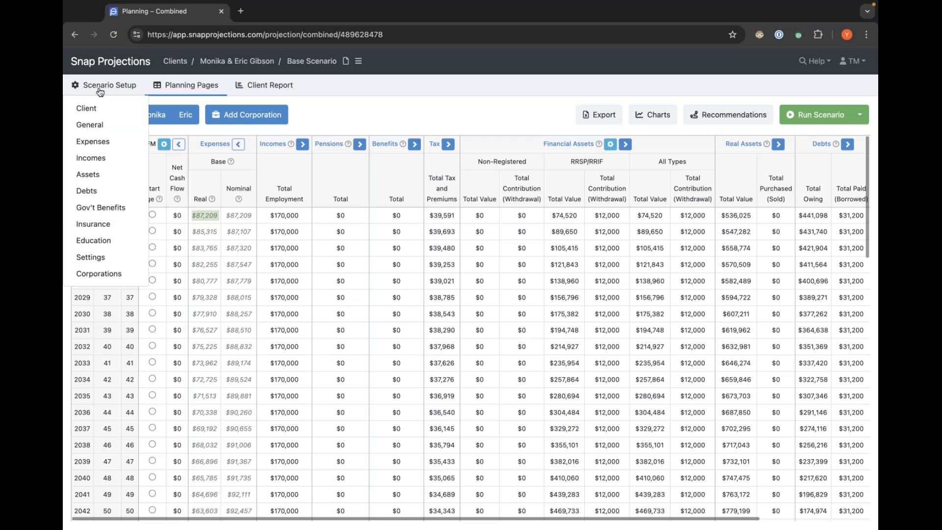
{"action": "left_click", "coordinate": [91, 143]}
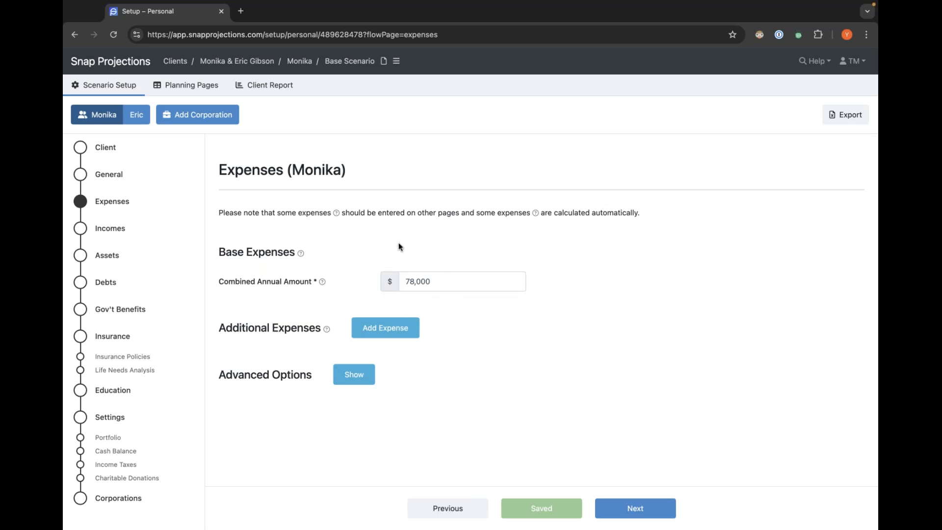
{"action": "left_click", "coordinate": [189, 89]}
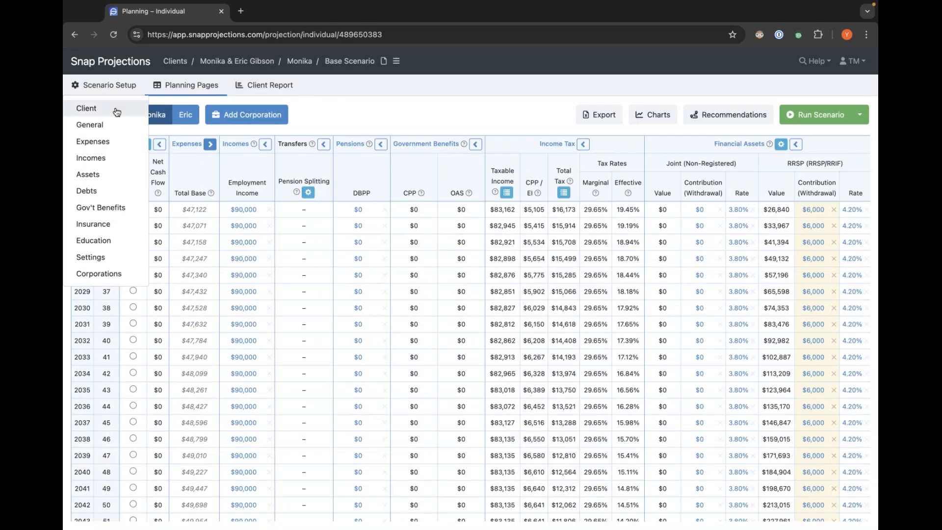
{"action": "left_click", "coordinate": [110, 117]}
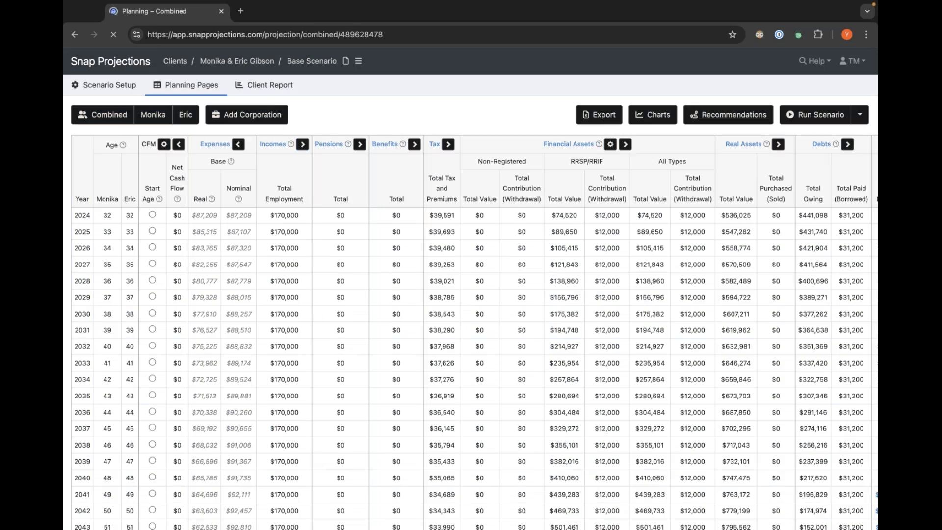
Scroll down the combined projection to the years where cash flow management starts.
{"action": "scroll", "coordinate": [112, 198], "scroll_direction": "down", "scroll_amount": 3}
{"action": "scroll", "coordinate": [112, 198], "scroll_direction": "down", "scroll_amount": 8}
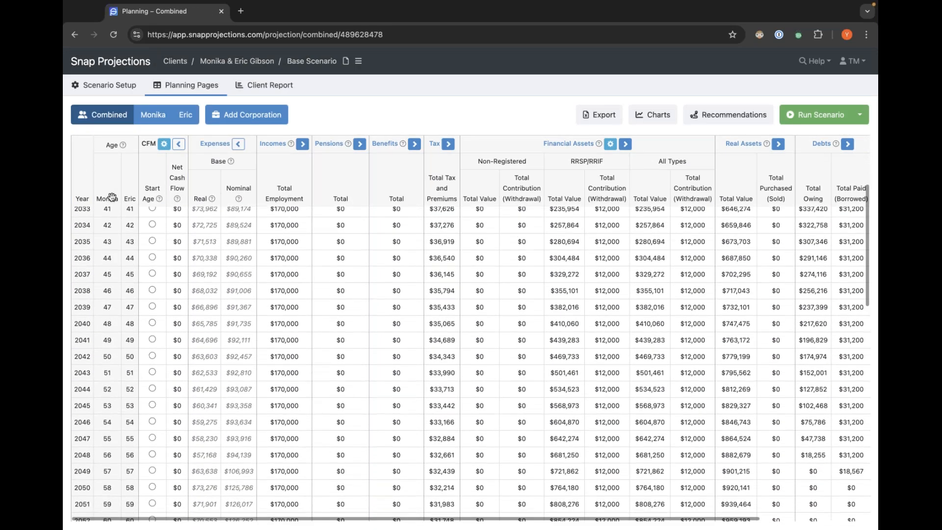
{"action": "scroll", "coordinate": [113, 196], "scroll_direction": "down", "scroll_amount": 7}
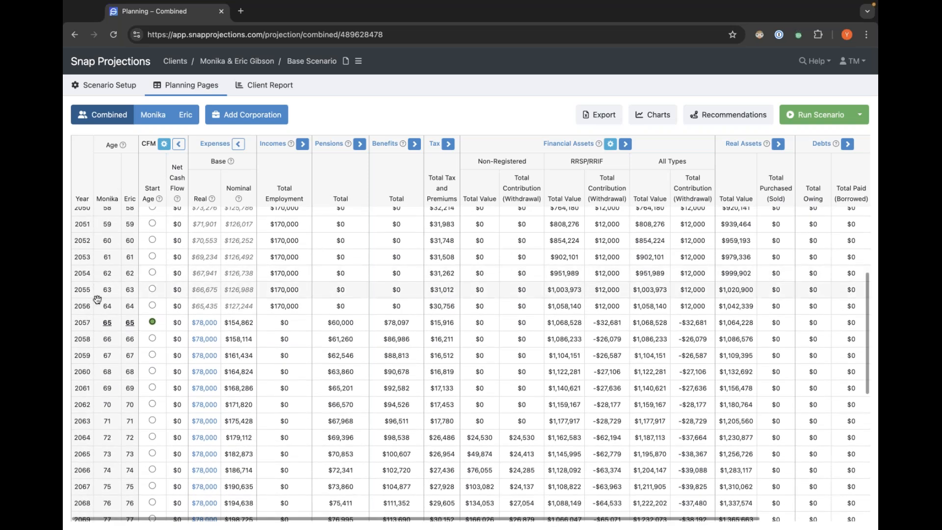
{"action": "scroll", "coordinate": [102, 322], "scroll_direction": "down", "scroll_amount": 1}
{"action": "scroll", "coordinate": [103, 321], "scroll_direction": "down", "scroll_amount": 1}
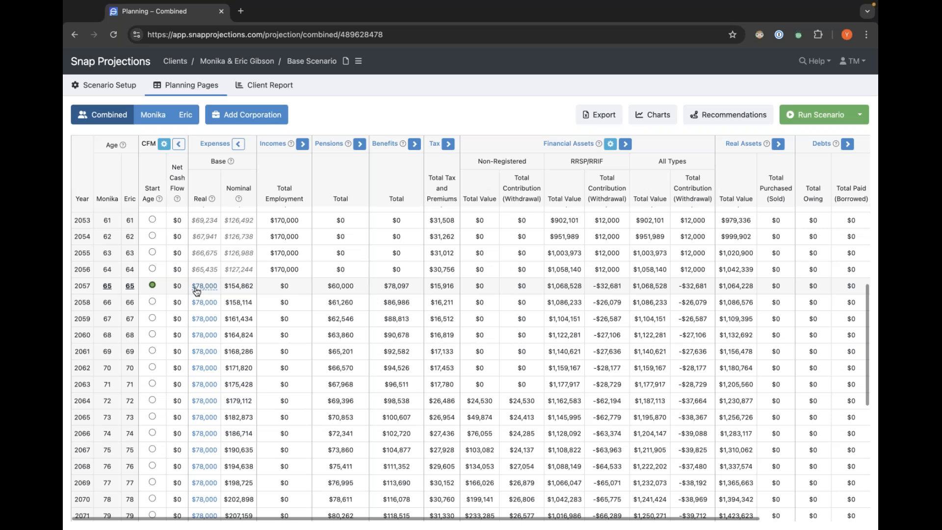
{"action": "mouse_move", "coordinate": [200, 290]}
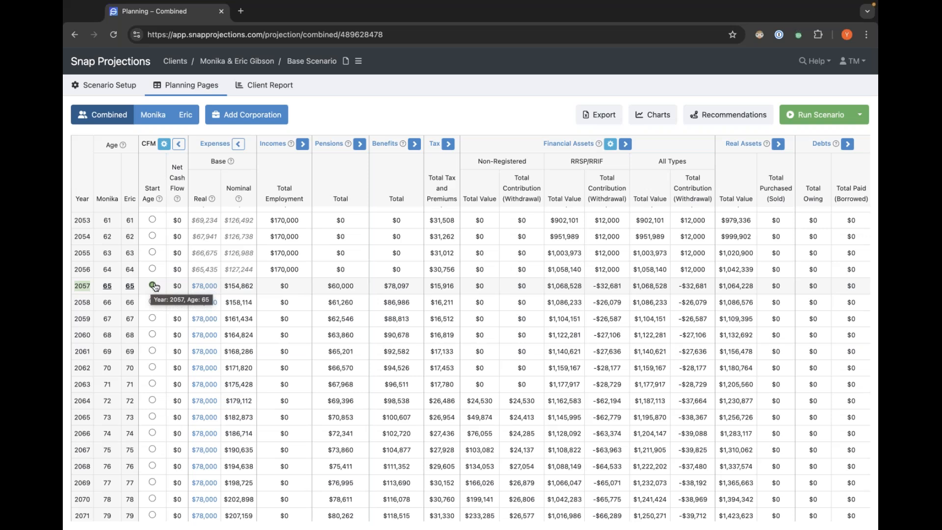
Open the Cash Flow Management settings, read the linked help article on automatic and manual CFM, and close the settings.
{"action": "left_click", "coordinate": [164, 144]}
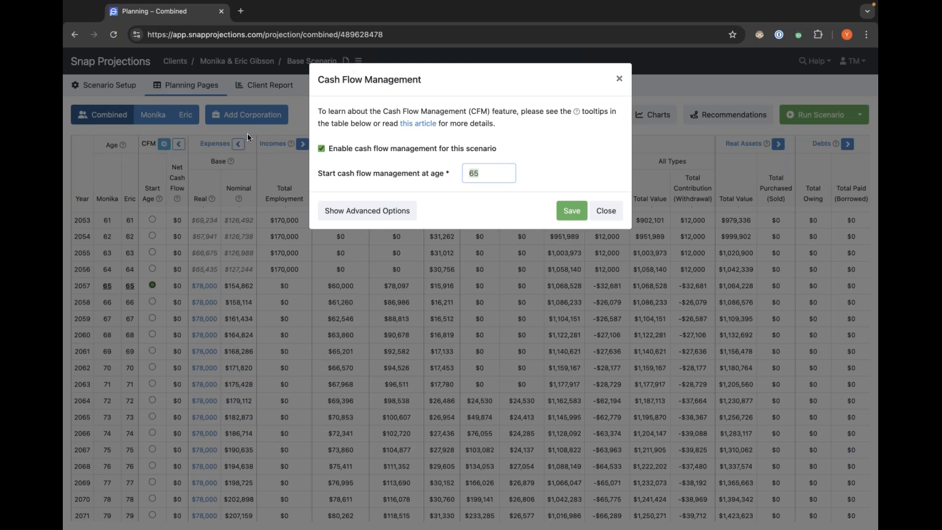
{"action": "left_click", "coordinate": [356, 107]}
{"action": "left_click", "coordinate": [415, 125]}
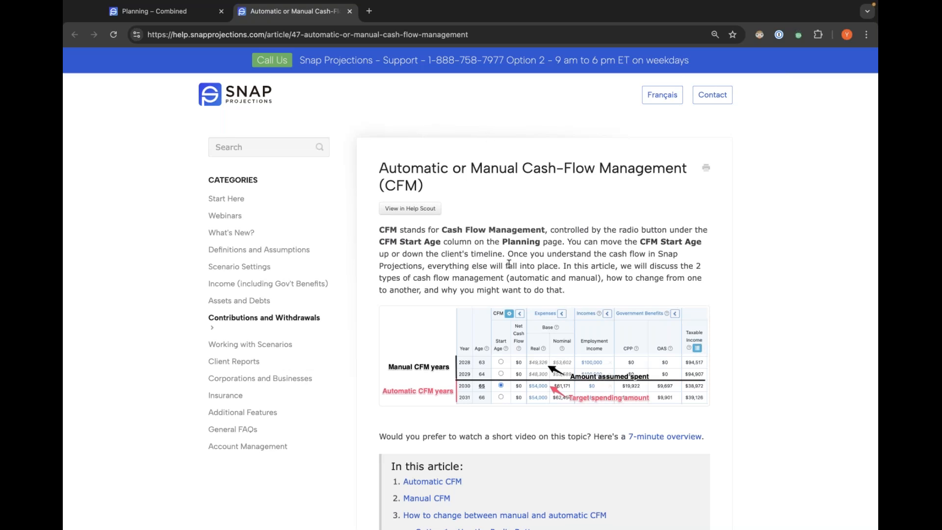
{"action": "scroll", "coordinate": [470, 237], "scroll_direction": "down", "scroll_amount": 5}
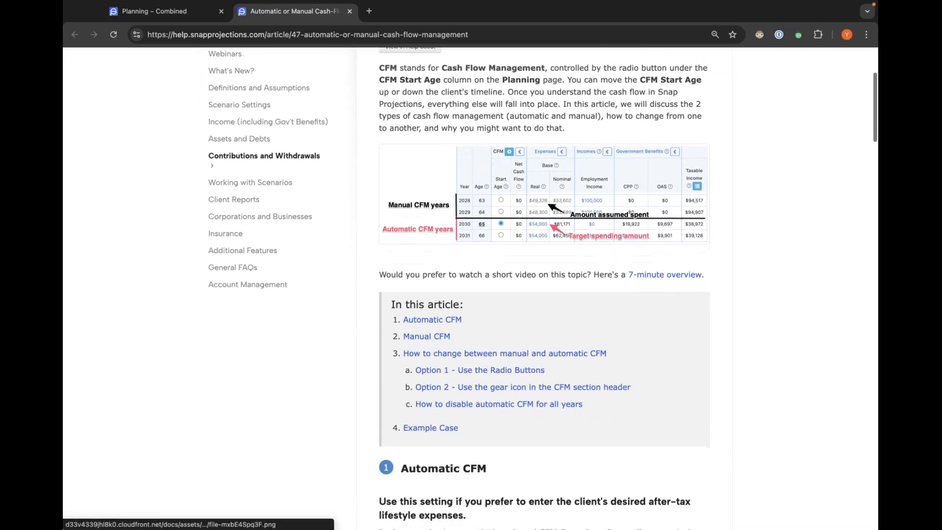
{"action": "left_click", "coordinate": [170, 12]}
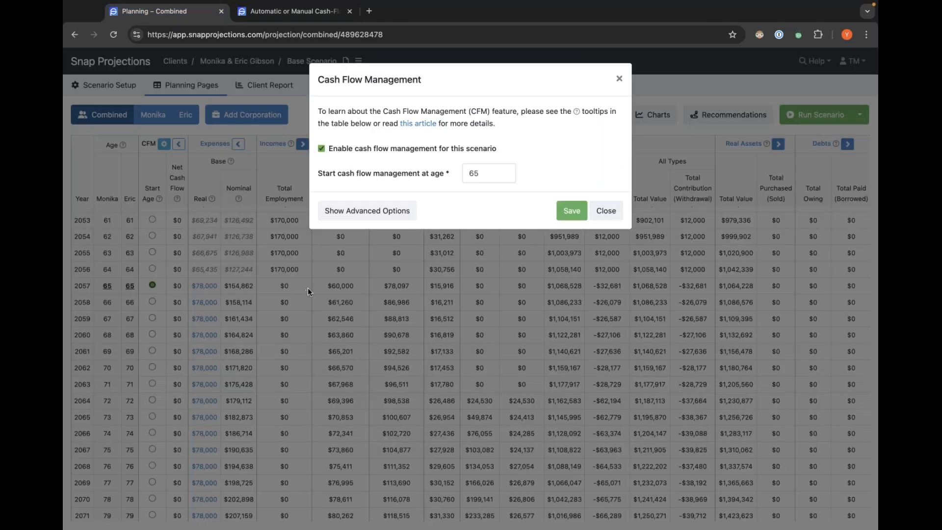
{"action": "left_click", "coordinate": [596, 209]}
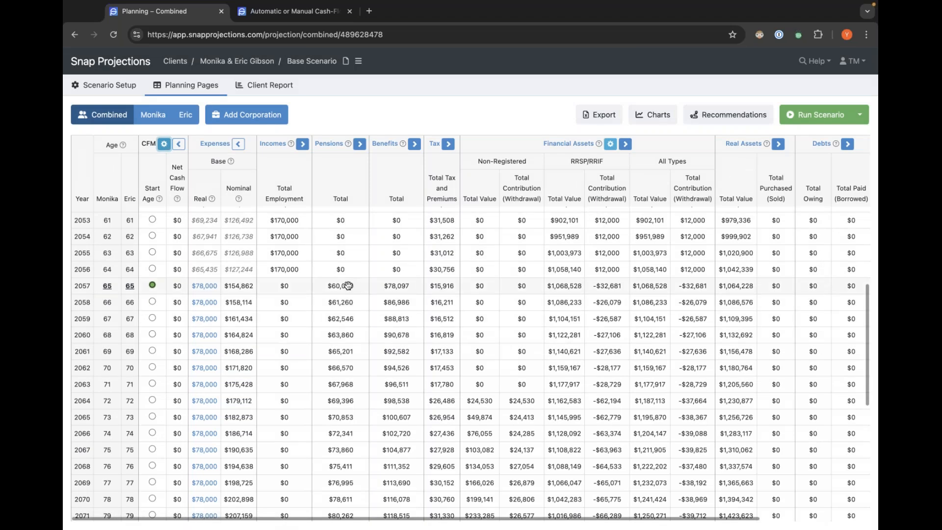
Examine the RRSP withdrawals around the CFM start year and the real base expense breakdown for the early years.
{"action": "scroll", "coordinate": [347, 286], "scroll_direction": "up", "scroll_amount": 1}
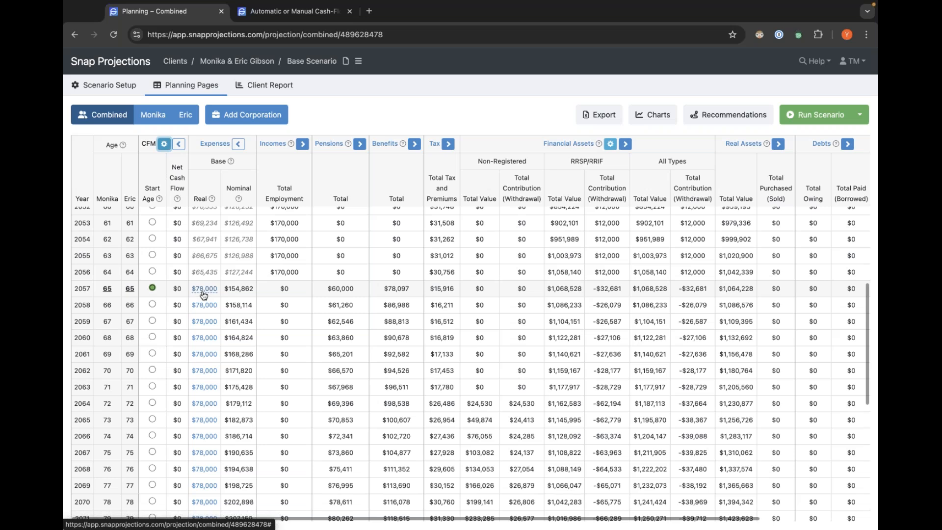
{"action": "mouse_move", "coordinate": [201, 293]}
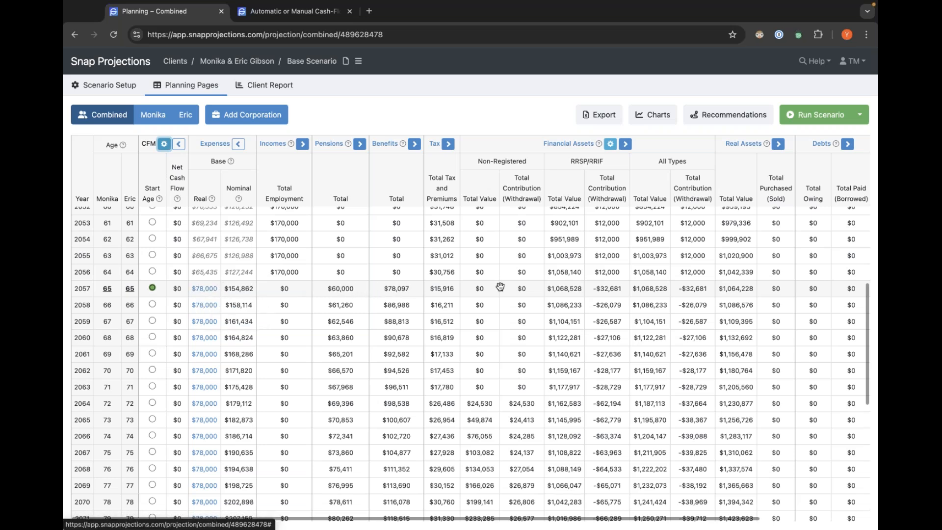
{"action": "left_click", "coordinate": [613, 290]}
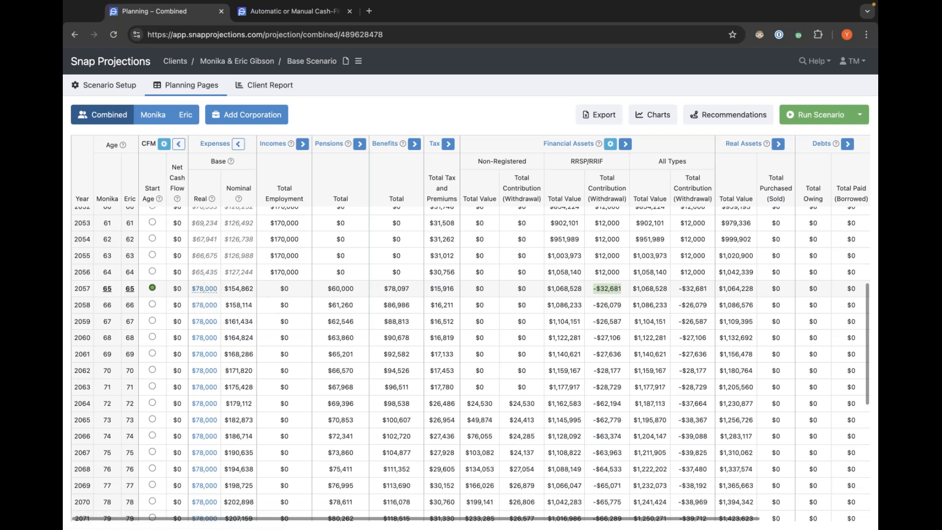
{"action": "scroll", "coordinate": [204, 287], "scroll_direction": "up", "scroll_amount": 3}
{"action": "scroll", "coordinate": [201, 283], "scroll_direction": "up", "scroll_amount": 1}
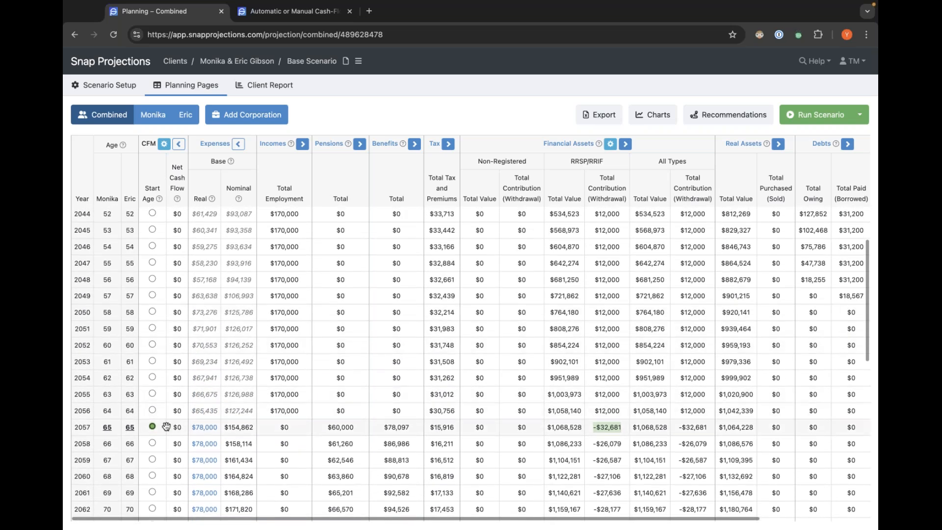
{"action": "scroll", "coordinate": [201, 428], "scroll_direction": "down", "scroll_amount": 1}
{"action": "scroll", "coordinate": [203, 302], "scroll_direction": "down", "scroll_amount": 2}
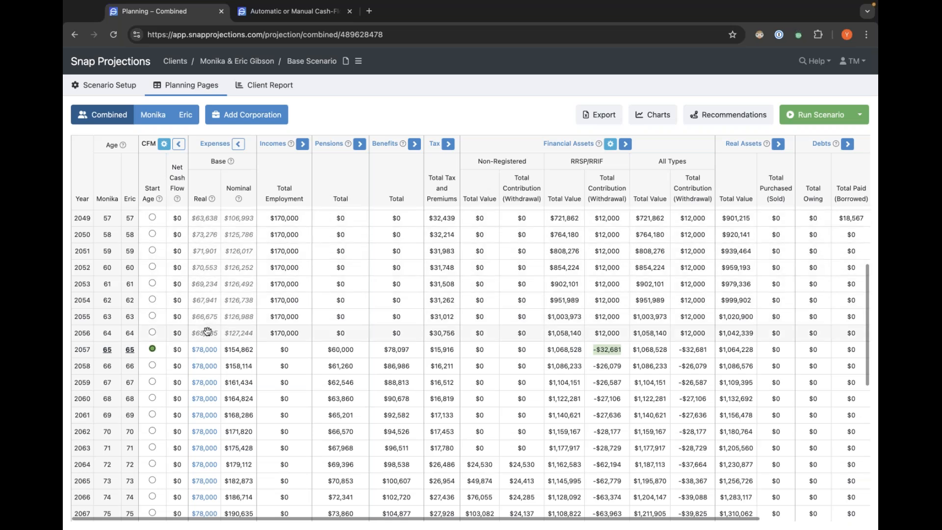
{"action": "mouse_move", "coordinate": [209, 333]}
{"action": "scroll", "coordinate": [209, 299], "scroll_direction": "up", "scroll_amount": 6}
{"action": "scroll", "coordinate": [209, 294], "scroll_direction": "up", "scroll_amount": 2}
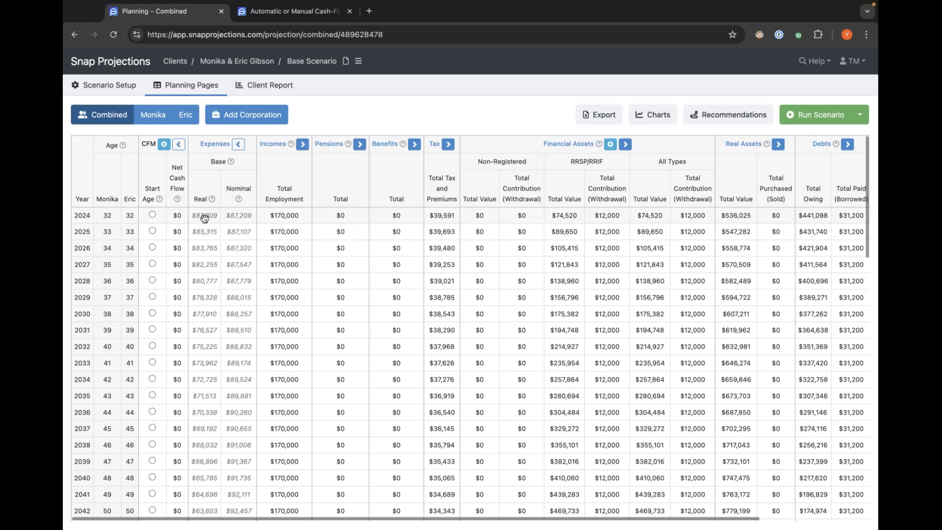
{"action": "mouse_move", "coordinate": [205, 219]}
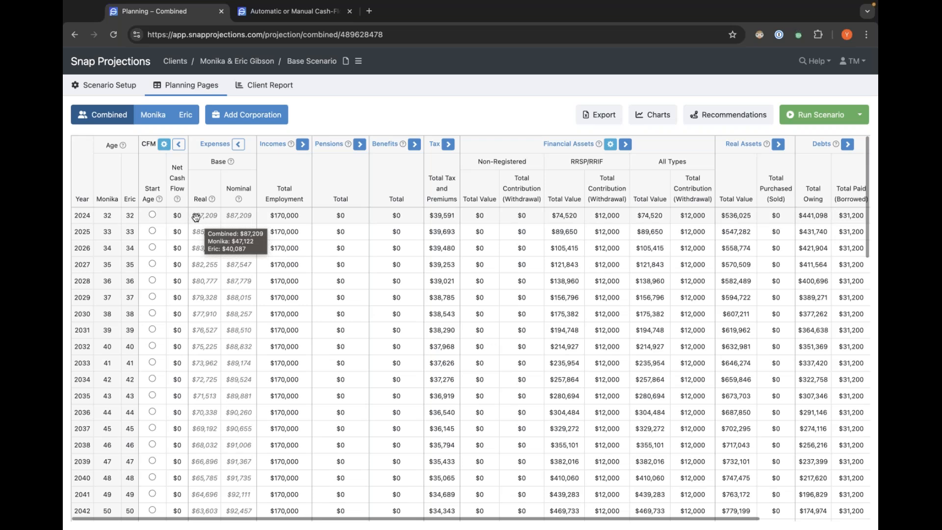
{"action": "mouse_move", "coordinate": [118, 93]}
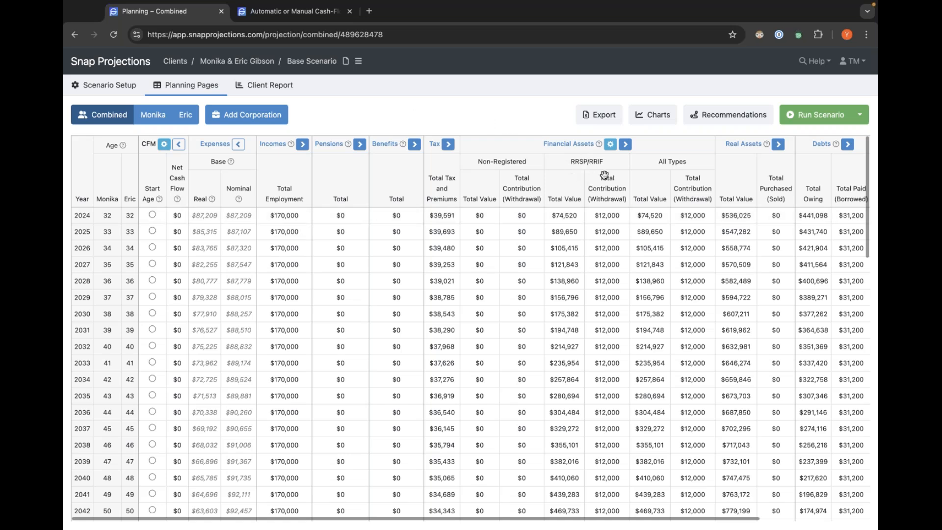
Scroll across the combined table's columns and inspect the real expense and RRSP contribution cells in the early years.
{"action": "scroll", "coordinate": [599, 214], "scroll_direction": "right", "scroll_amount": 3}
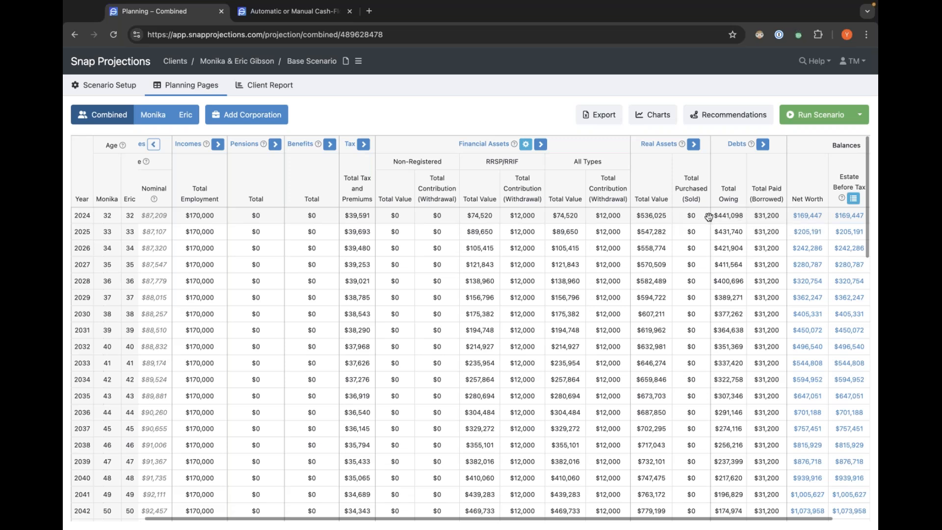
{"action": "left_click_drag", "start_coordinate": [350, 220], "coordinate": [369, 217]}
{"action": "scroll", "coordinate": [355, 217], "scroll_direction": "left", "scroll_amount": 3}
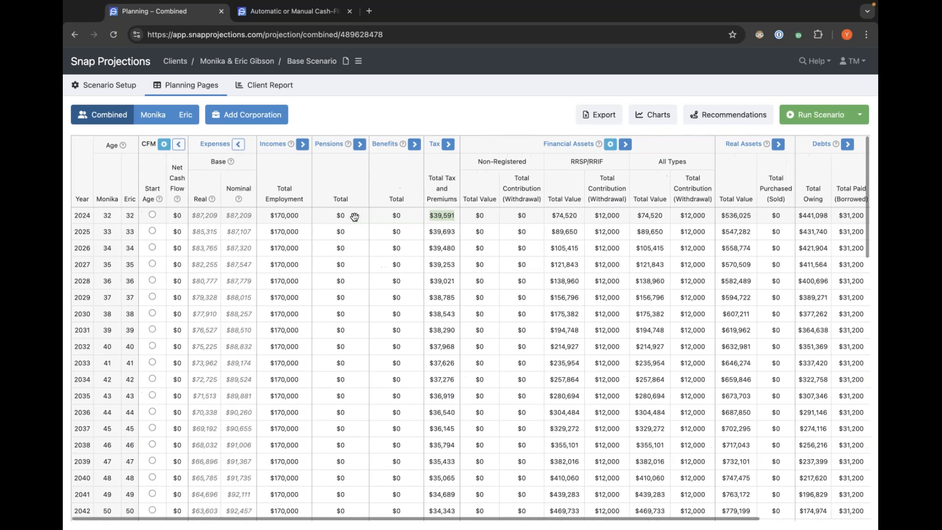
{"action": "left_click", "coordinate": [207, 215]}
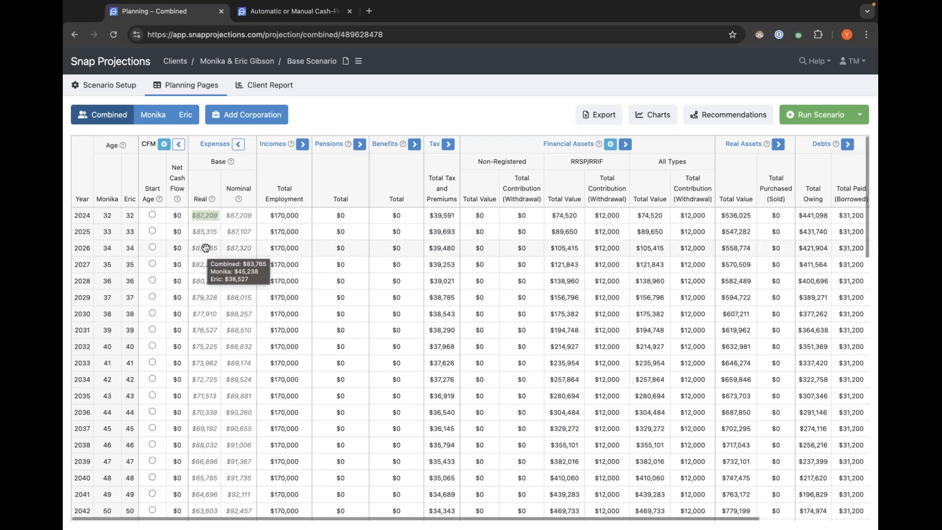
{"action": "mouse_move", "coordinate": [205, 229]}
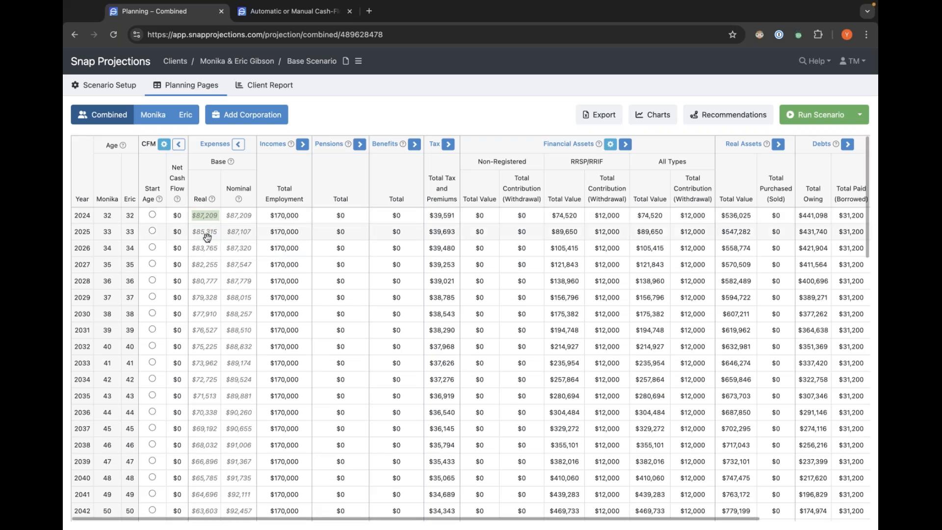
{"action": "scroll", "coordinate": [208, 250], "scroll_direction": "down", "scroll_amount": 5}
{"action": "scroll", "coordinate": [208, 250], "scroll_direction": "down", "scroll_amount": 3}
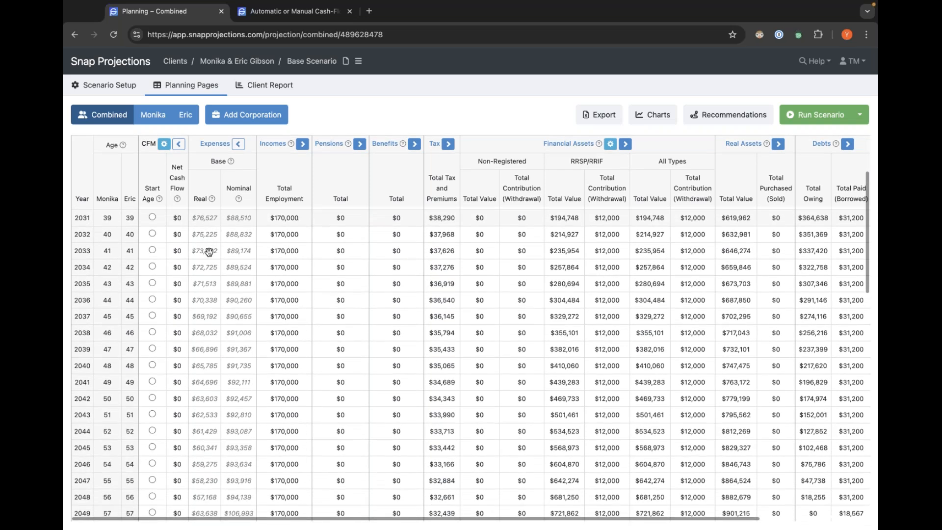
{"action": "scroll", "coordinate": [212, 252], "scroll_direction": "up", "scroll_amount": 6}
{"action": "scroll", "coordinate": [211, 251], "scroll_direction": "up", "scroll_amount": 3}
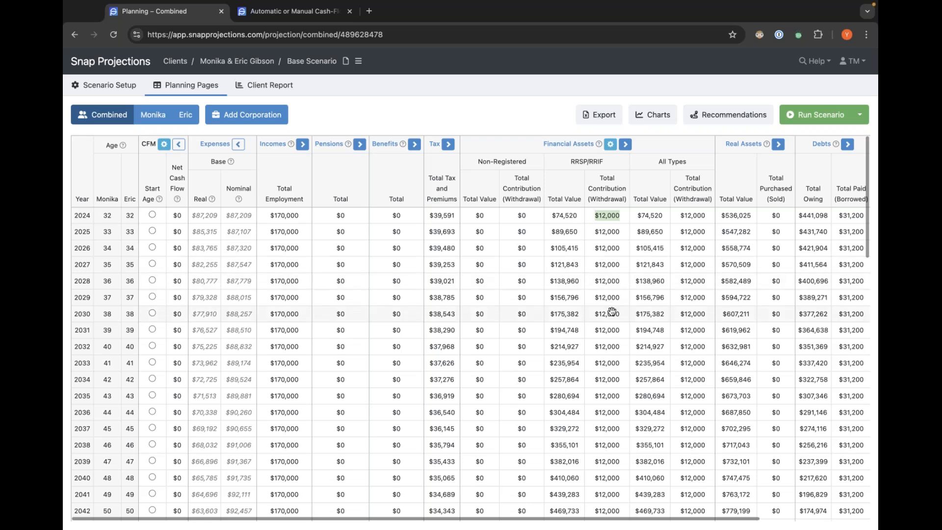
{"action": "left_click", "coordinate": [611, 330]}
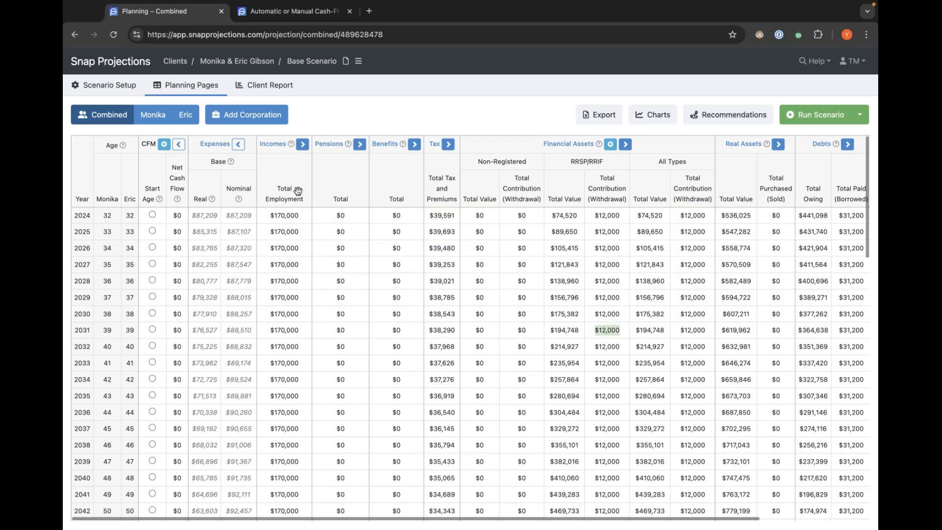
{"action": "left_click", "coordinate": [204, 219]}
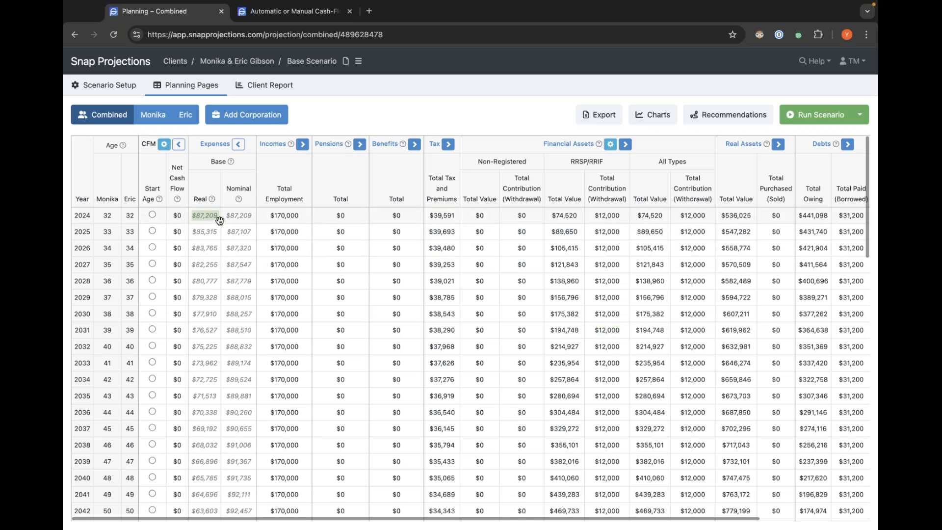
{"action": "key", "text": "Escape"}
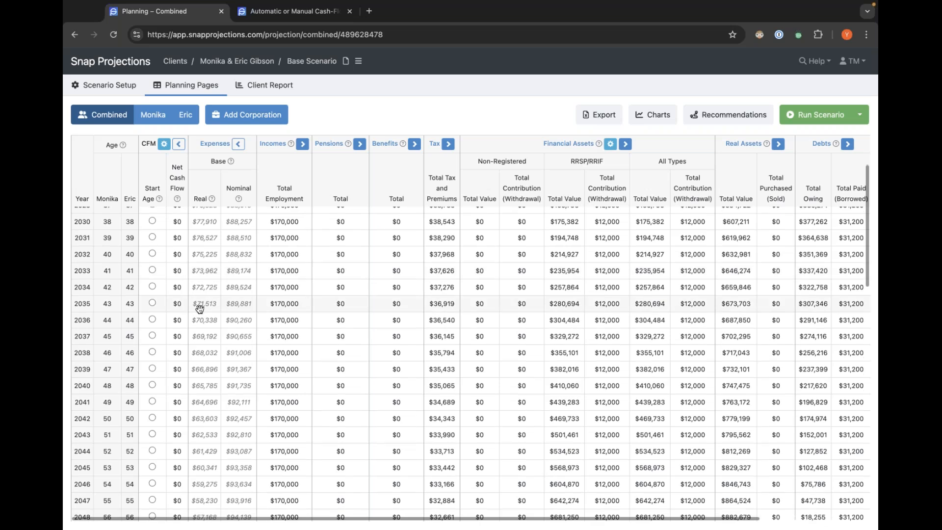
Compare the real and nominal expense columns, then scroll down to the retirement years.
{"action": "scroll", "coordinate": [201, 311], "scroll_direction": "up", "scroll_amount": 4}
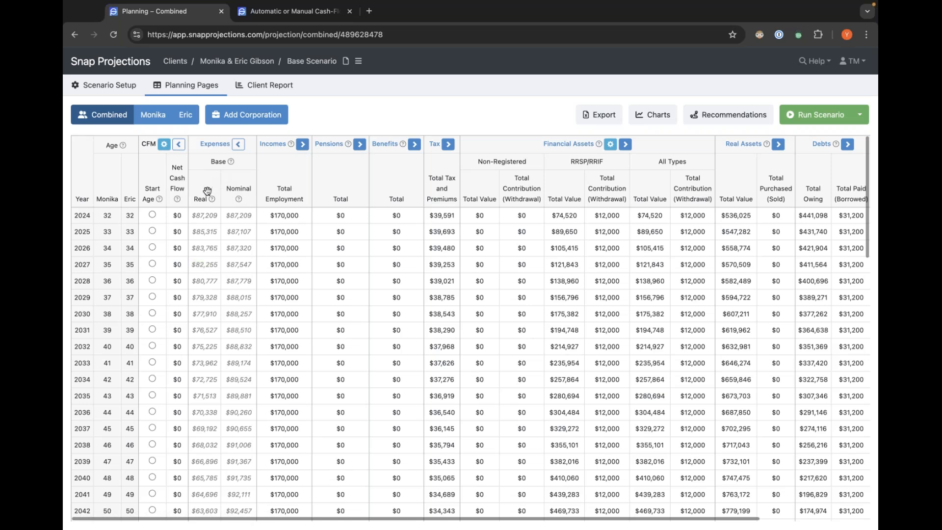
{"action": "mouse_move", "coordinate": [212, 202]}
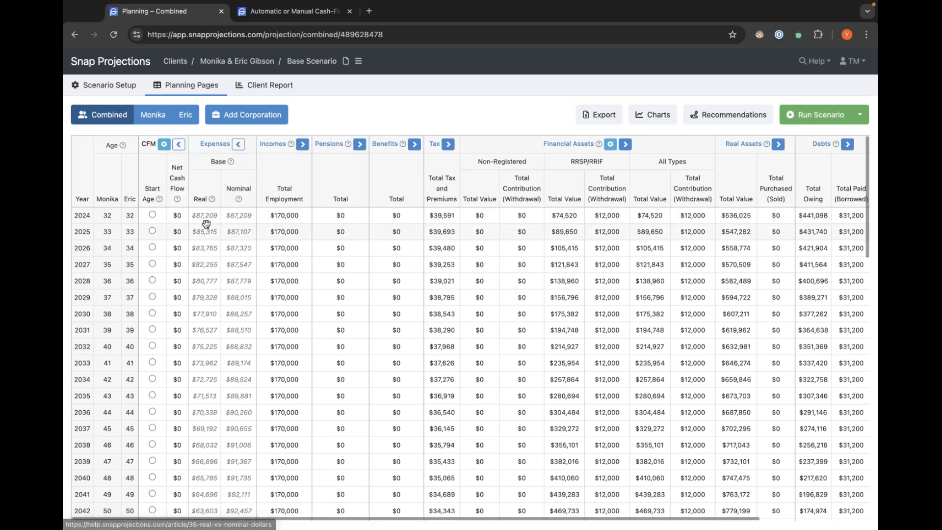
{"action": "mouse_move", "coordinate": [206, 219]}
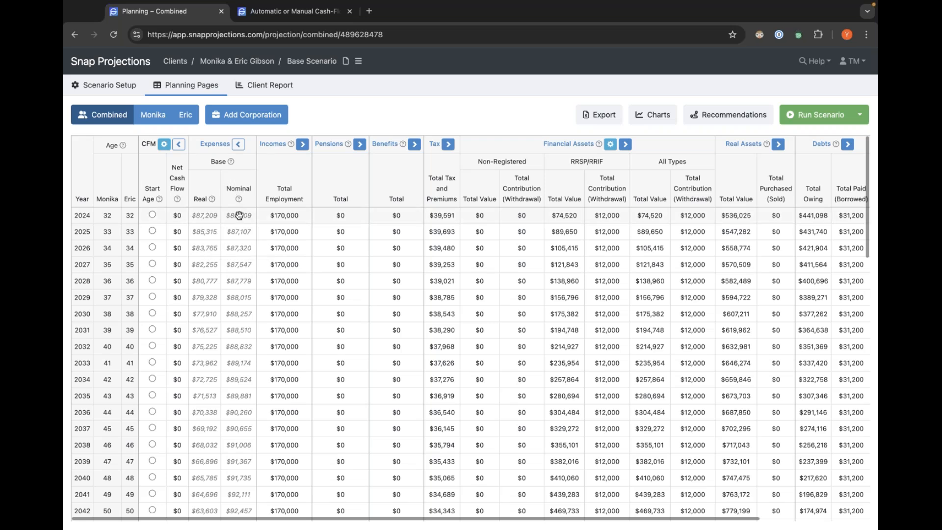
{"action": "mouse_move", "coordinate": [238, 217]}
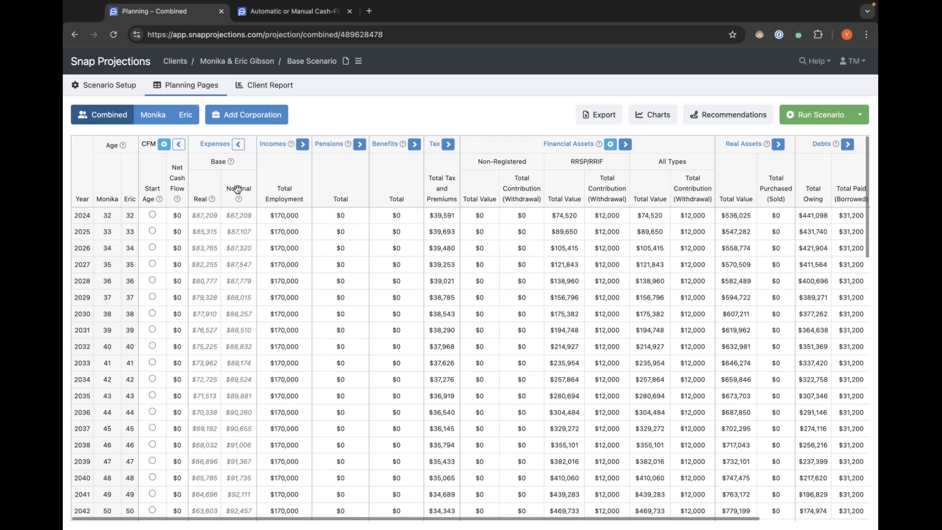
{"action": "scroll", "coordinate": [242, 307], "scroll_direction": "down", "scroll_amount": 5}
{"action": "scroll", "coordinate": [243, 307], "scroll_direction": "down", "scroll_amount": 1}
{"action": "scroll", "coordinate": [243, 307], "scroll_direction": "down", "scroll_amount": 6}
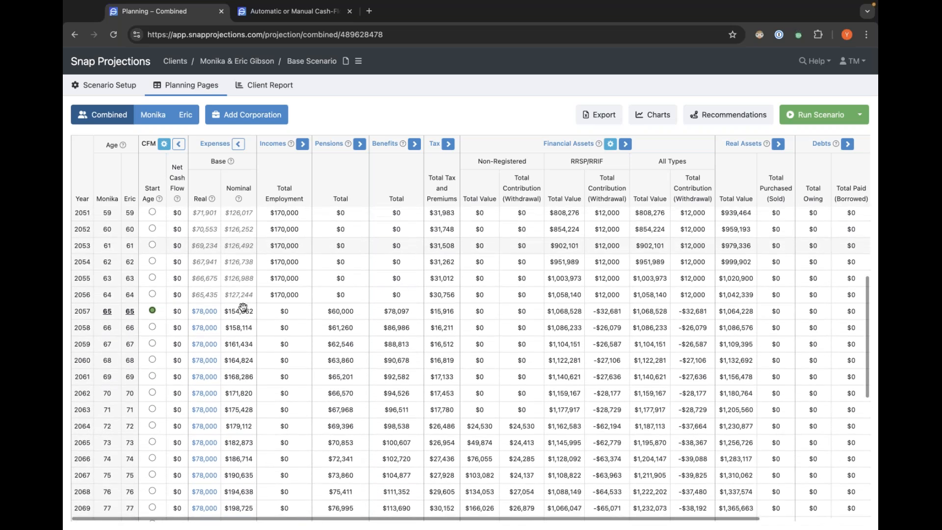
Inspect the nominal base expense for the retirement start year and its per-spouse breakdown.
{"action": "scroll", "coordinate": [242, 307], "scroll_direction": "down", "scroll_amount": 2}
{"action": "scroll", "coordinate": [244, 279], "scroll_direction": "down", "scroll_amount": 1}
{"action": "scroll", "coordinate": [244, 277], "scroll_direction": "up", "scroll_amount": 1}
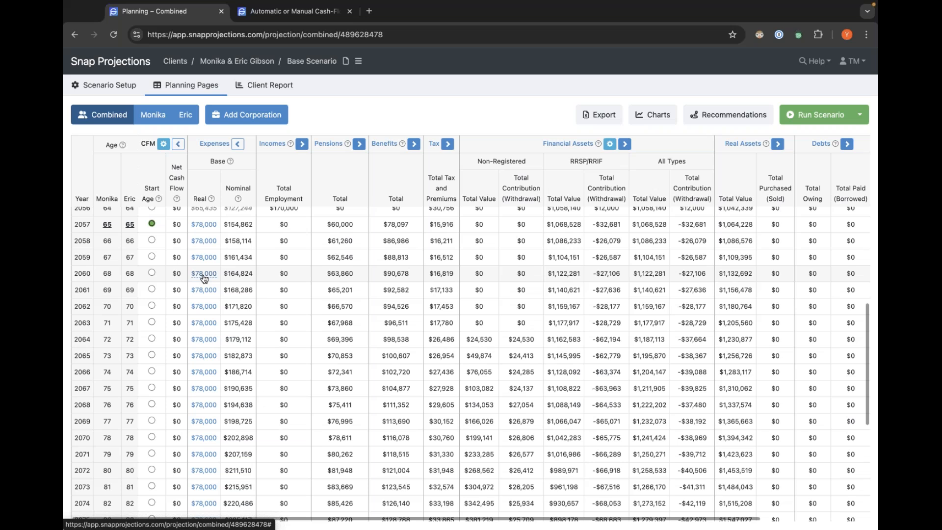
{"action": "scroll", "coordinate": [204, 278], "scroll_direction": "down", "scroll_amount": 1}
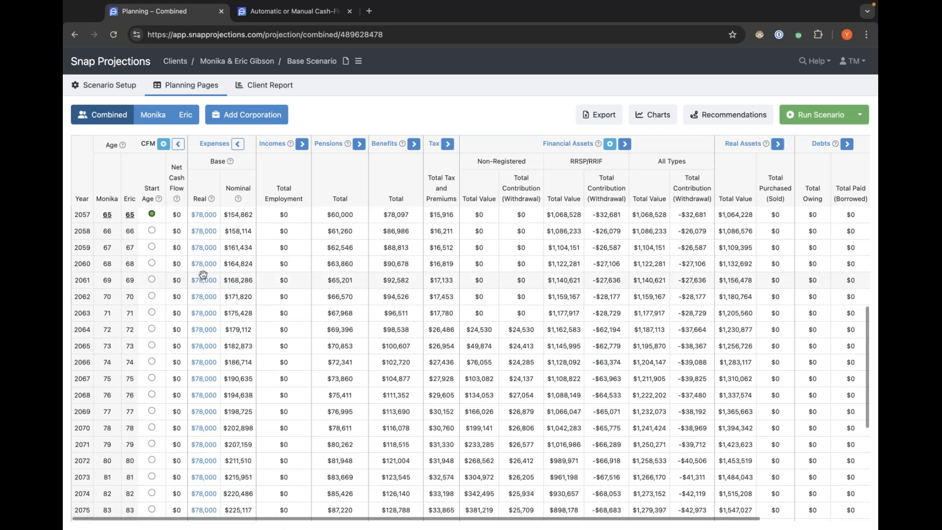
{"action": "mouse_move", "coordinate": [203, 274]}
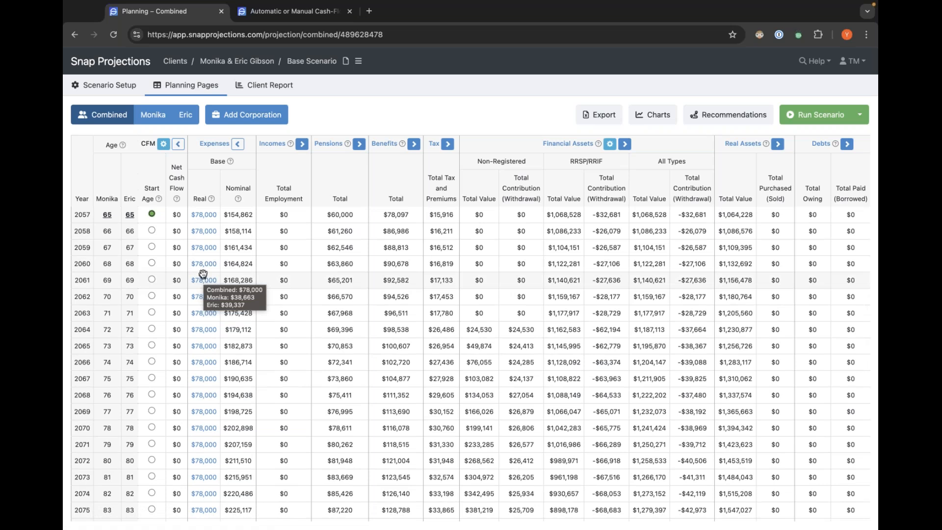
{"action": "left_click", "coordinate": [244, 217]}
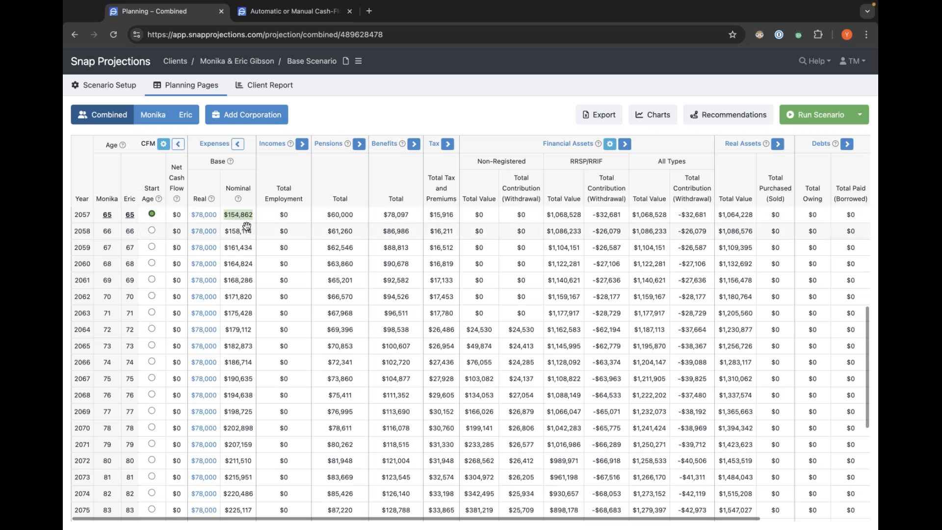
{"action": "scroll", "coordinate": [247, 226], "scroll_direction": "up", "scroll_amount": 5}
{"action": "scroll", "coordinate": [247, 226], "scroll_direction": "up", "scroll_amount": 8}
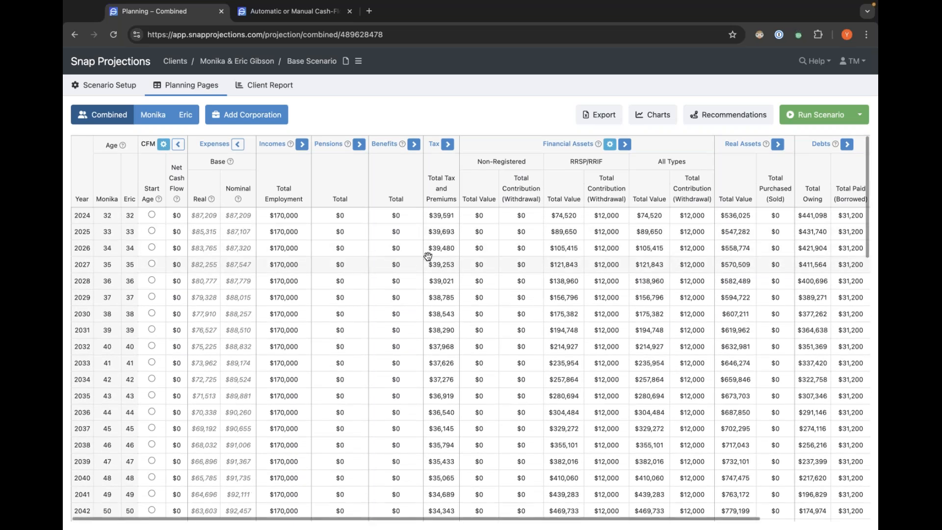
Scroll through the combined projection to the final years and back to the retirement start.
{"action": "scroll", "coordinate": [424, 265], "scroll_direction": "down", "scroll_amount": 5}
{"action": "scroll", "coordinate": [420, 283], "scroll_direction": "down", "scroll_amount": 10}
{"action": "scroll", "coordinate": [419, 283], "scroll_direction": "down", "scroll_amount": 3}
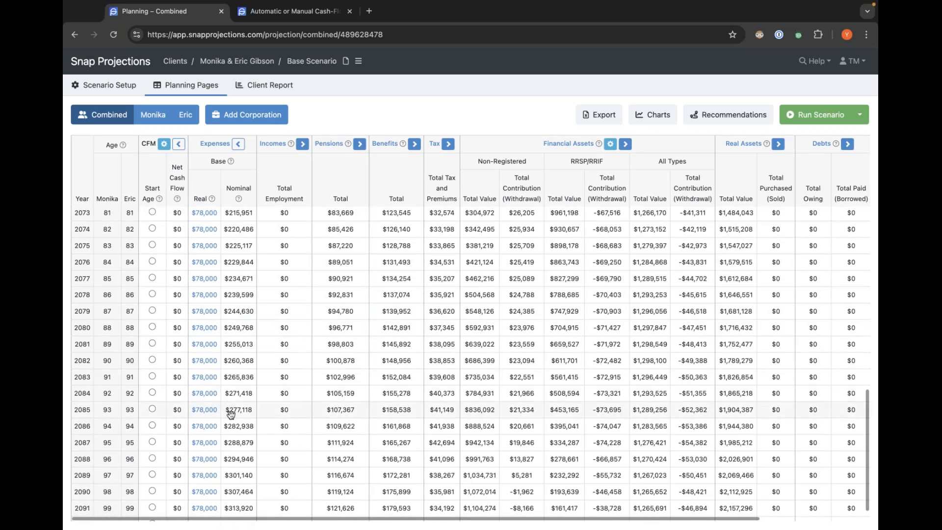
{"action": "scroll", "coordinate": [239, 399], "scroll_direction": "up", "scroll_amount": 4}
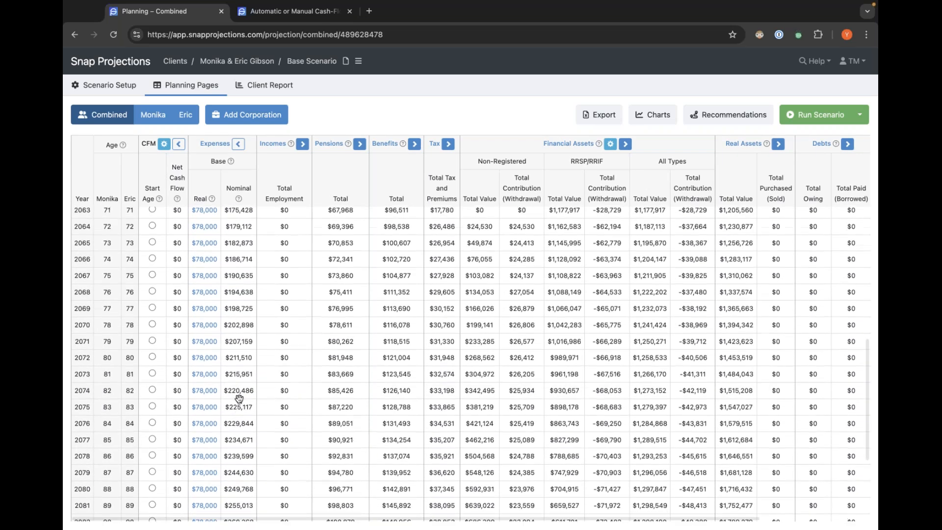
{"action": "scroll", "coordinate": [239, 399], "scroll_direction": "up", "scroll_amount": 3}
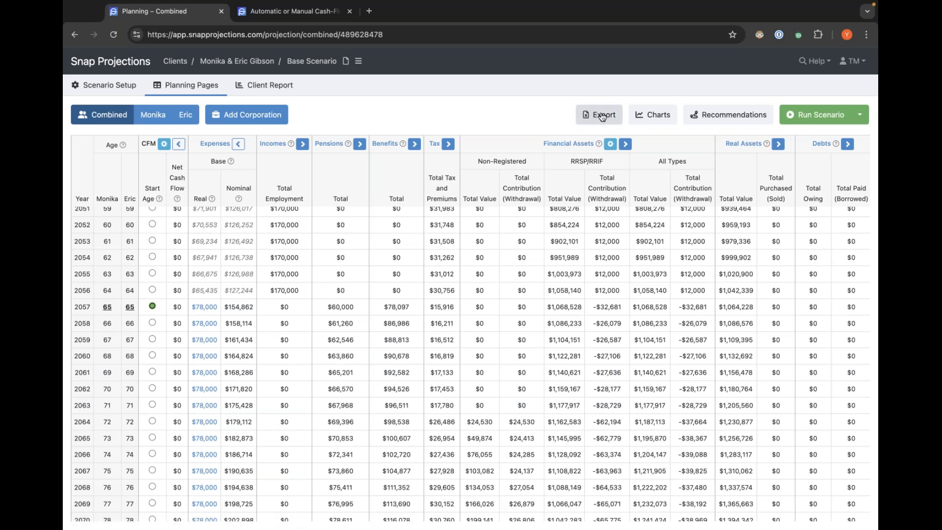
Open the Charts and toggle the Financial Assets and Total Inflow series of the cash outflow chart off and on.
{"action": "left_click", "coordinate": [633, 116]}
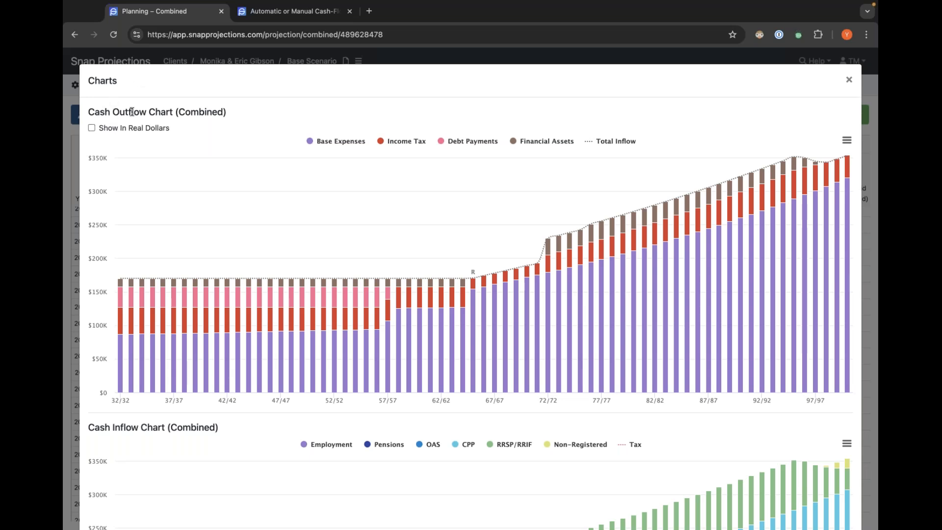
{"action": "mouse_move", "coordinate": [216, 188]}
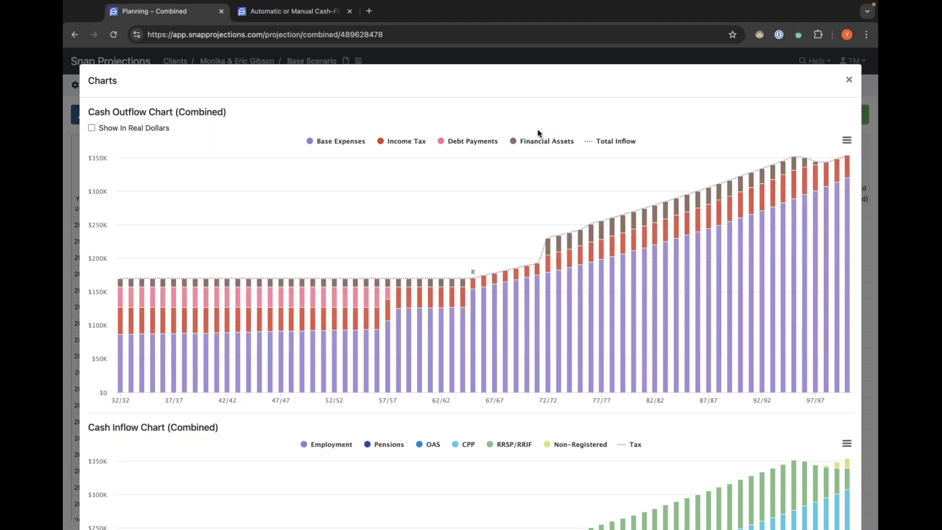
{"action": "left_click", "coordinate": [540, 143]}
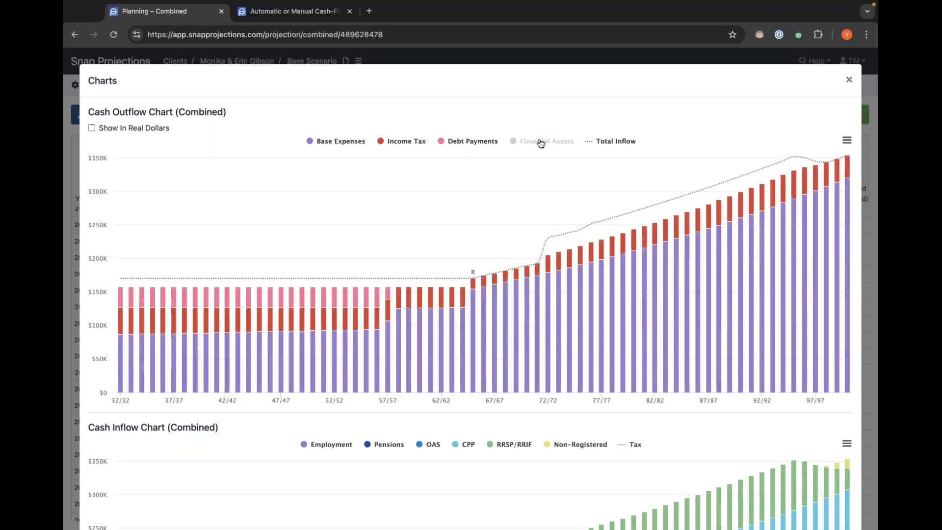
{"action": "left_click", "coordinate": [613, 144]}
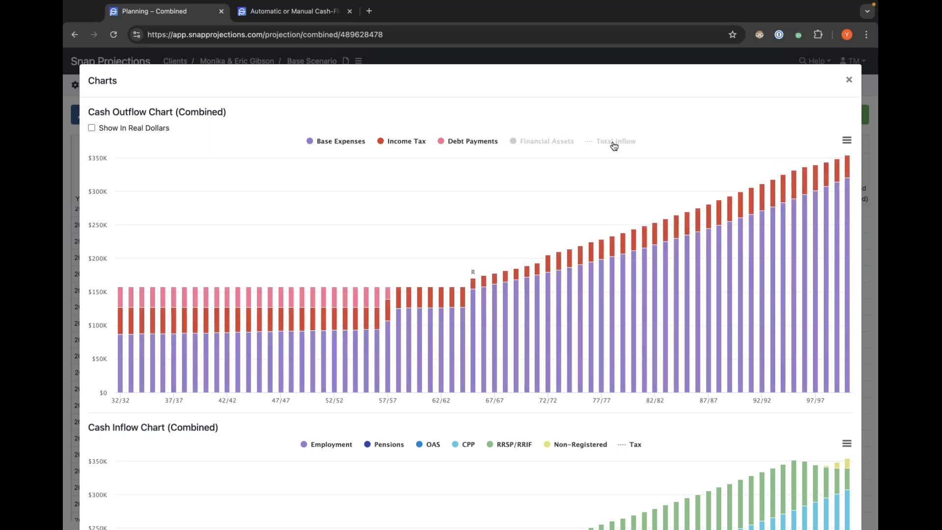
{"action": "left_click", "coordinate": [614, 144]}
{"action": "left_click", "coordinate": [544, 143]}
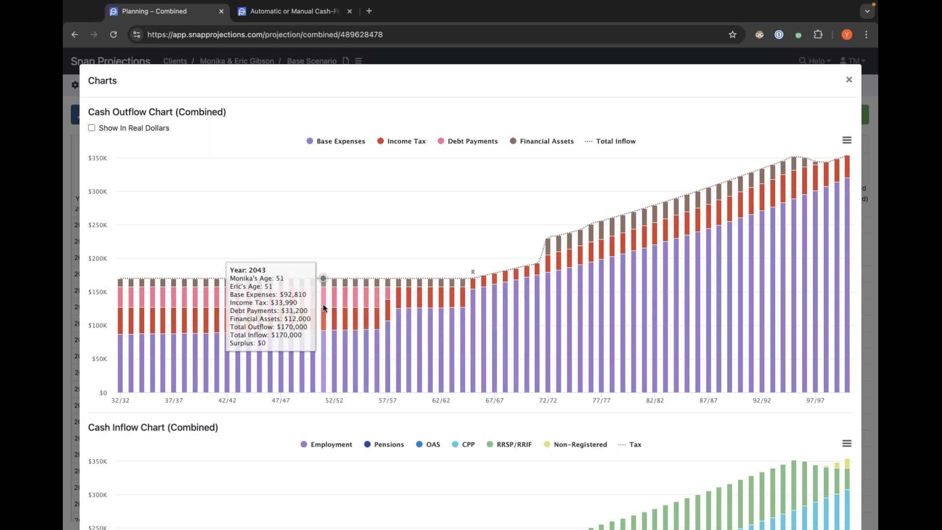
Scroll down through the inflow and net worth charts, view the asset allocation chart for 2040 and 2053, and close the charts.
{"action": "scroll", "coordinate": [323, 304], "scroll_direction": "down", "scroll_amount": 4}
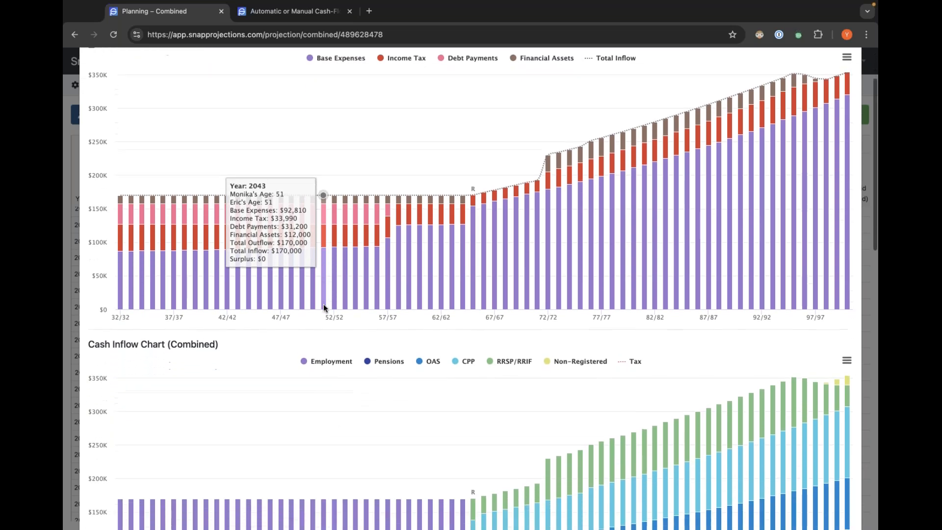
{"action": "scroll", "coordinate": [316, 300], "scroll_direction": "down", "scroll_amount": 3}
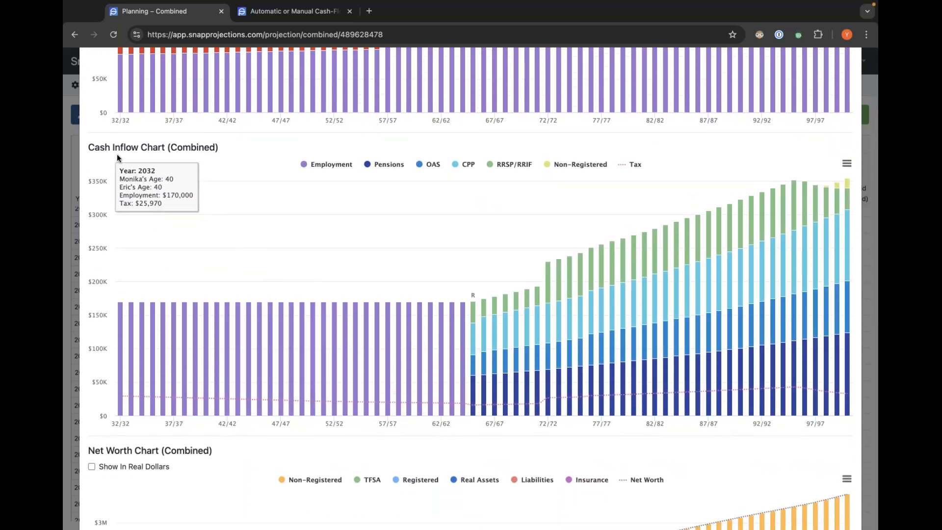
{"action": "scroll", "coordinate": [169, 187], "scroll_direction": "down", "scroll_amount": 7}
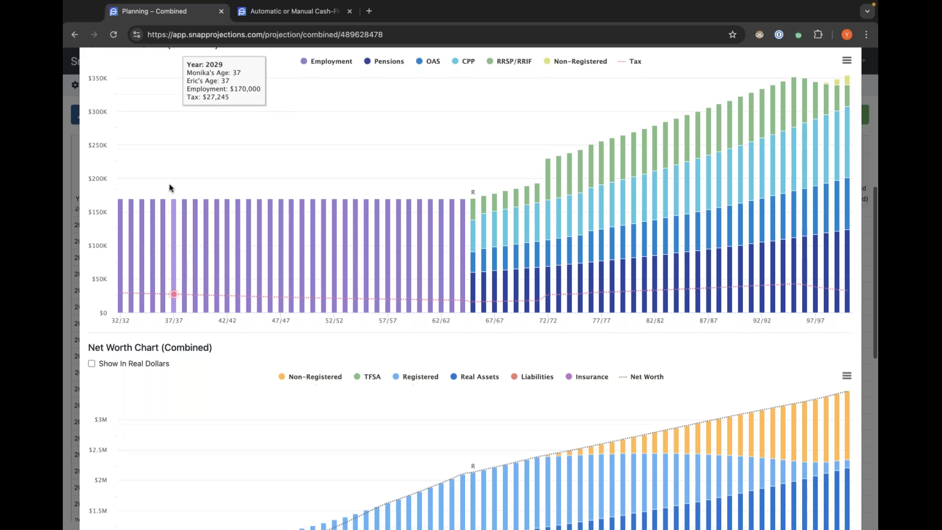
{"action": "scroll", "coordinate": [300, 238], "scroll_direction": "down", "scroll_amount": 4}
{"action": "scroll", "coordinate": [301, 239], "scroll_direction": "down", "scroll_amount": 1}
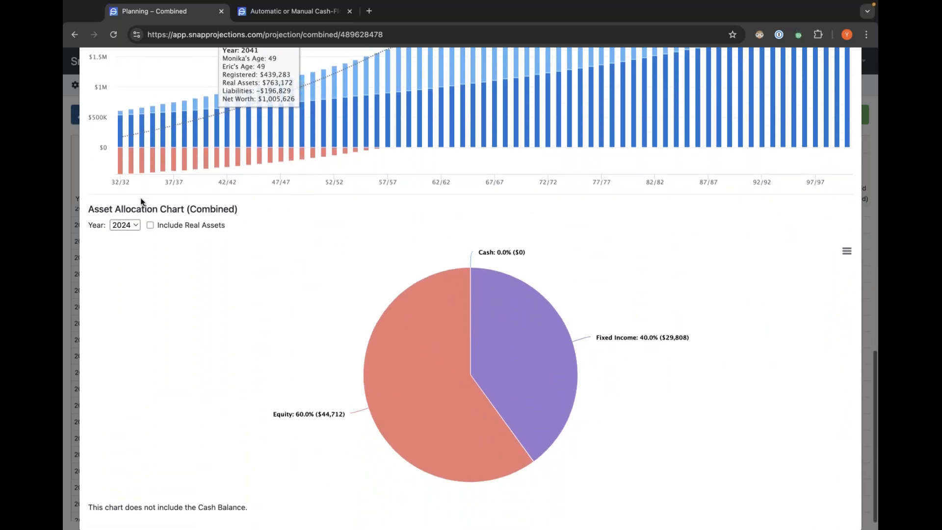
{"action": "left_click", "coordinate": [133, 225]}
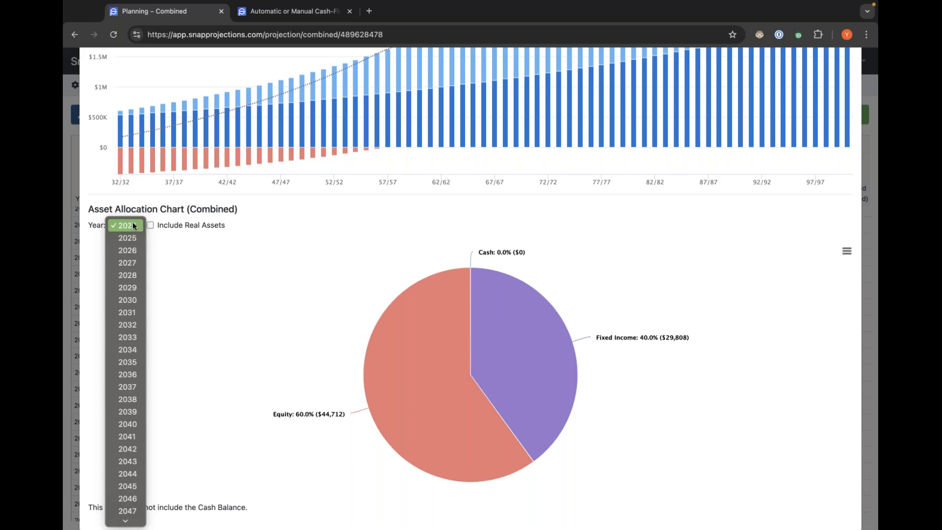
{"action": "left_click", "coordinate": [128, 424]}
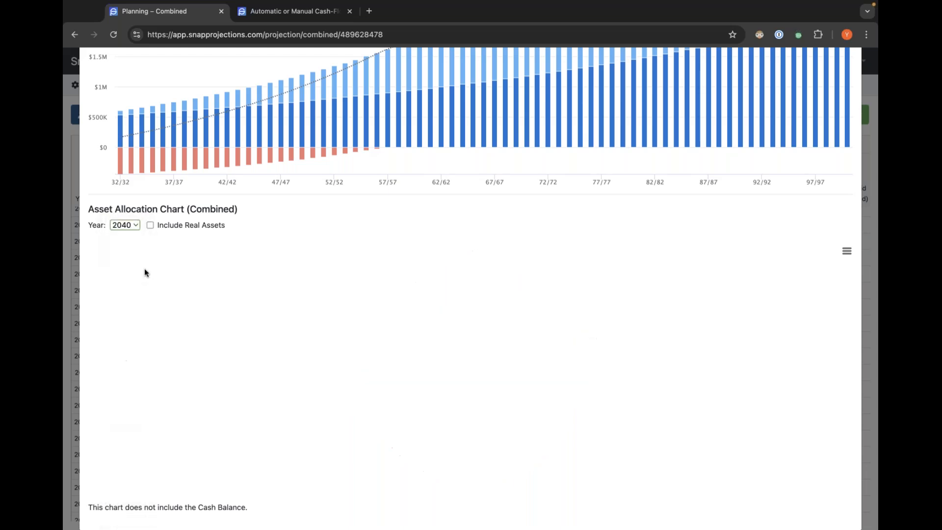
{"action": "left_click", "coordinate": [135, 225]}
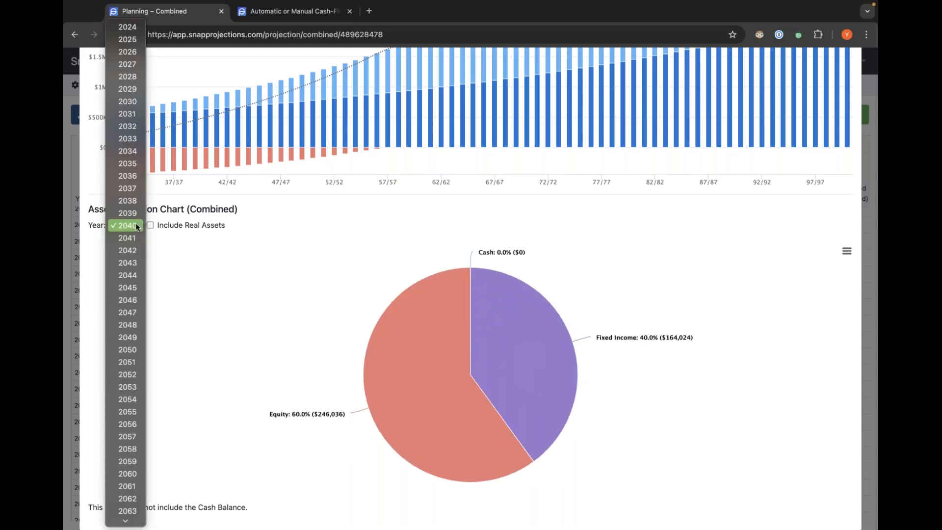
{"action": "left_click", "coordinate": [132, 388]}
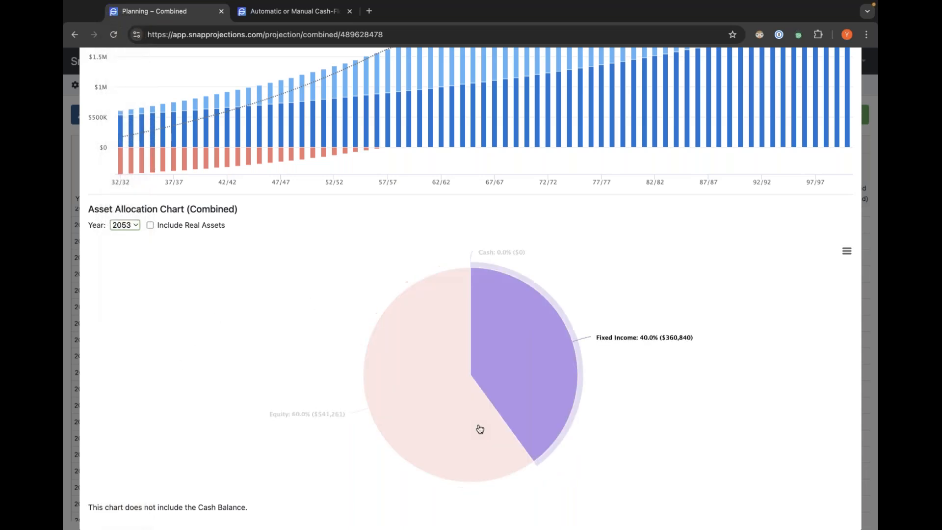
{"action": "scroll", "coordinate": [338, 298], "scroll_direction": "up", "scroll_amount": 3}
{"action": "scroll", "coordinate": [338, 299], "scroll_direction": "up", "scroll_amount": 12}
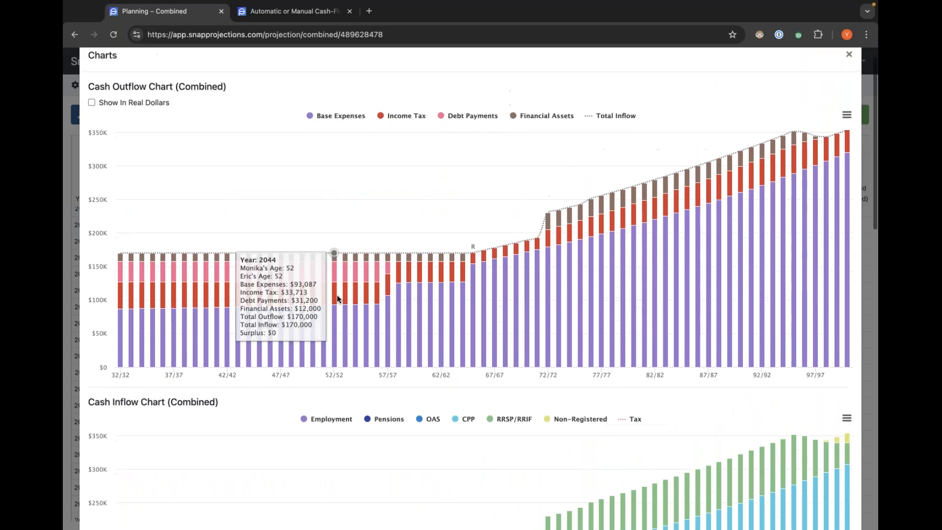
{"action": "scroll", "coordinate": [338, 298], "scroll_direction": "up", "scroll_amount": 2}
{"action": "left_click", "coordinate": [849, 78]}
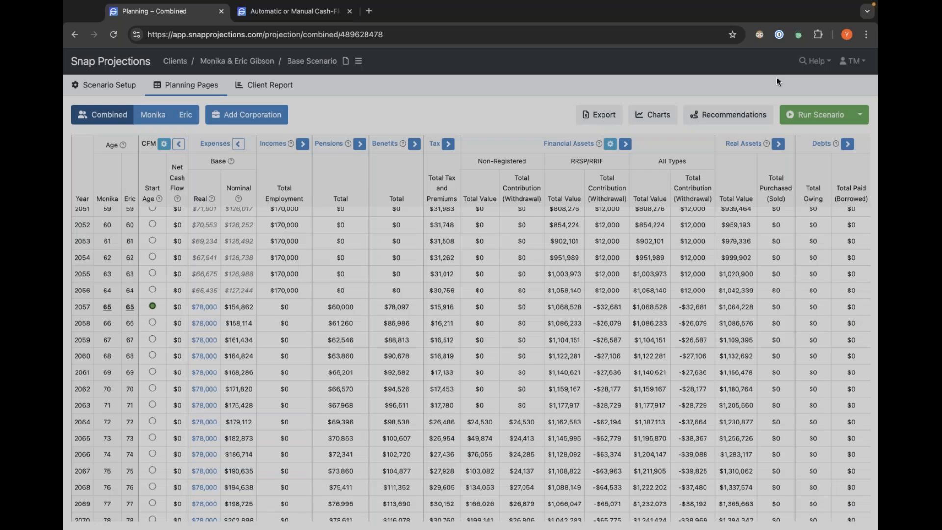
Open the Recommendations window, read its linked help article on the Recommendations feature, and return to the planning tab.
{"action": "left_click", "coordinate": [726, 115]}
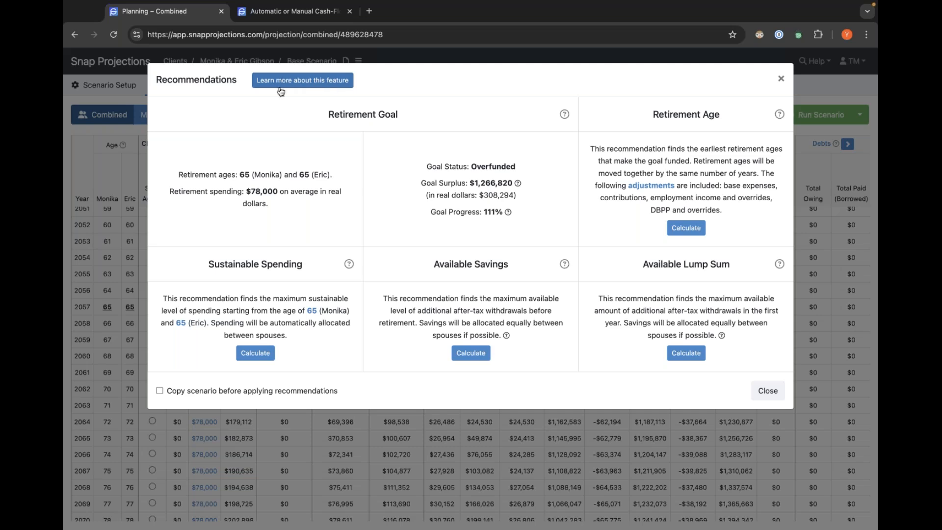
{"action": "left_click", "coordinate": [304, 85]}
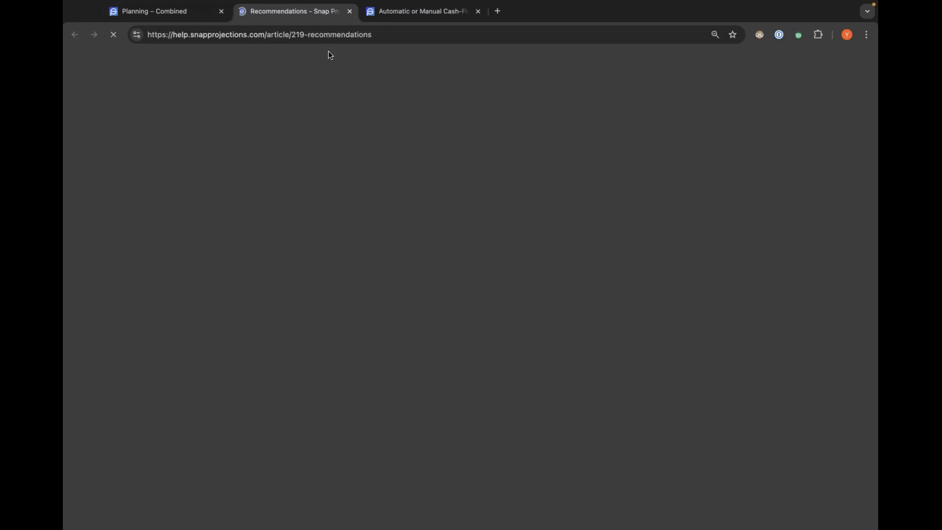
{"action": "scroll", "coordinate": [552, 158], "scroll_direction": "down", "scroll_amount": 15}
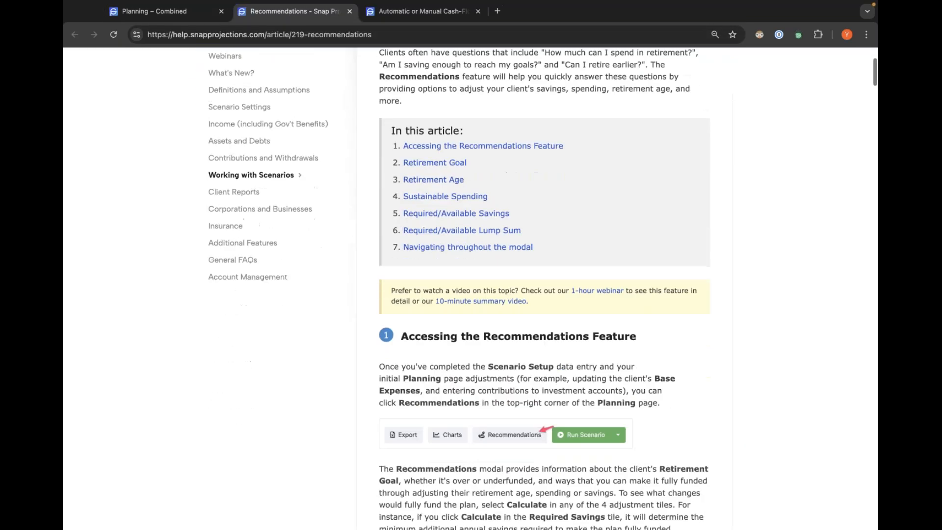
{"action": "scroll", "coordinate": [559, 157], "scroll_direction": "down", "scroll_amount": 12}
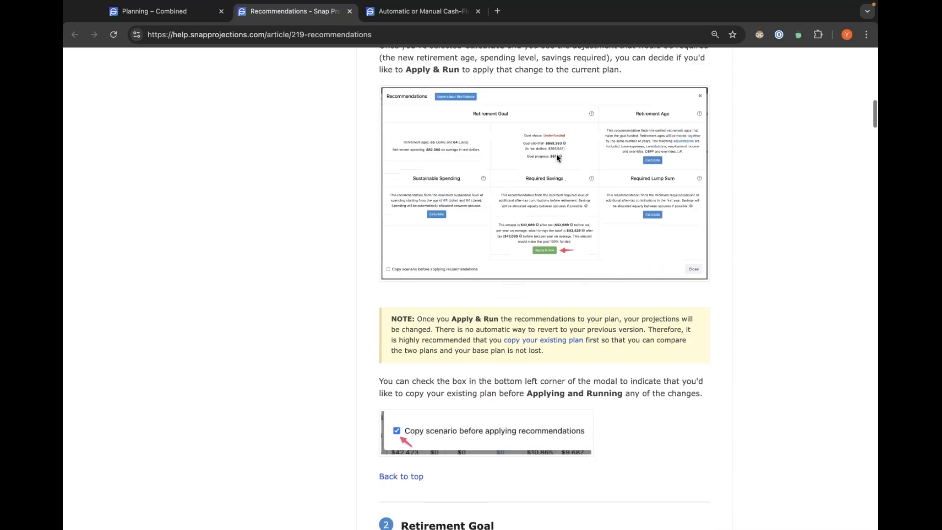
{"action": "scroll", "coordinate": [562, 156], "scroll_direction": "down", "scroll_amount": 12}
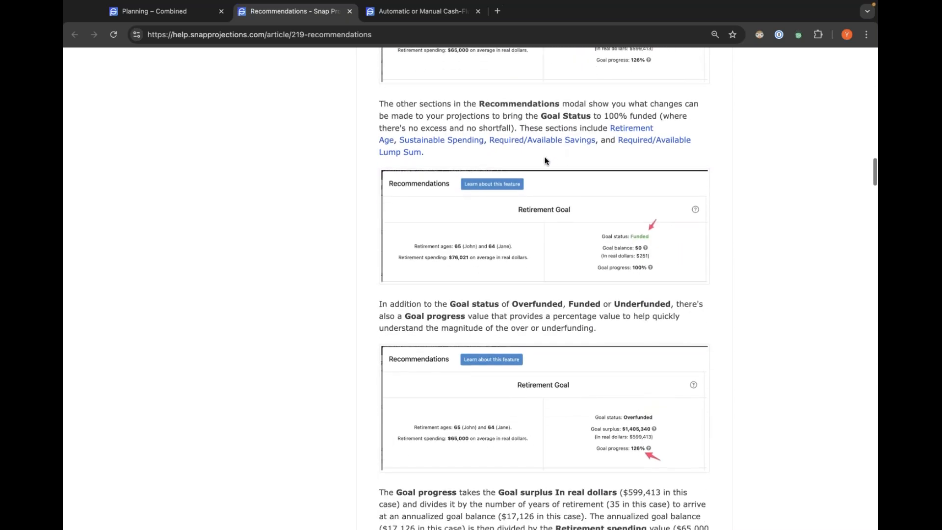
{"action": "left_click", "coordinate": [181, 14]}
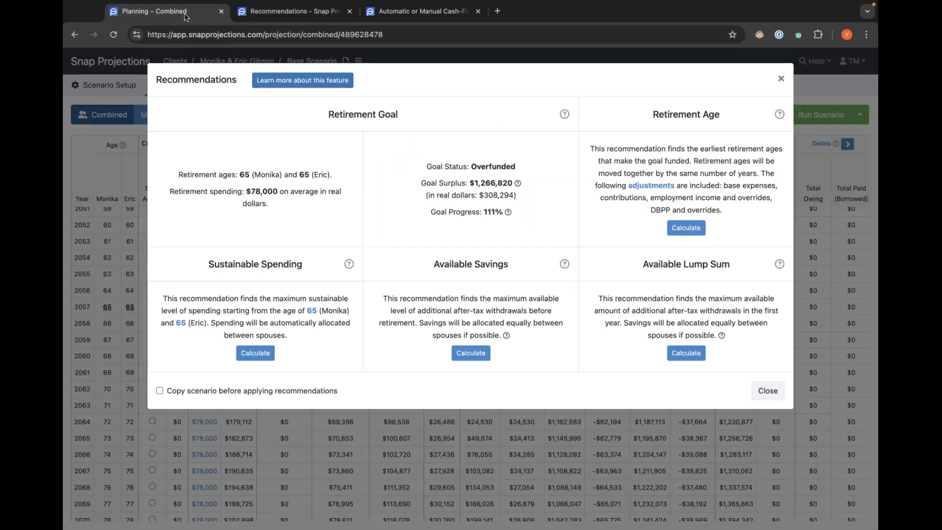
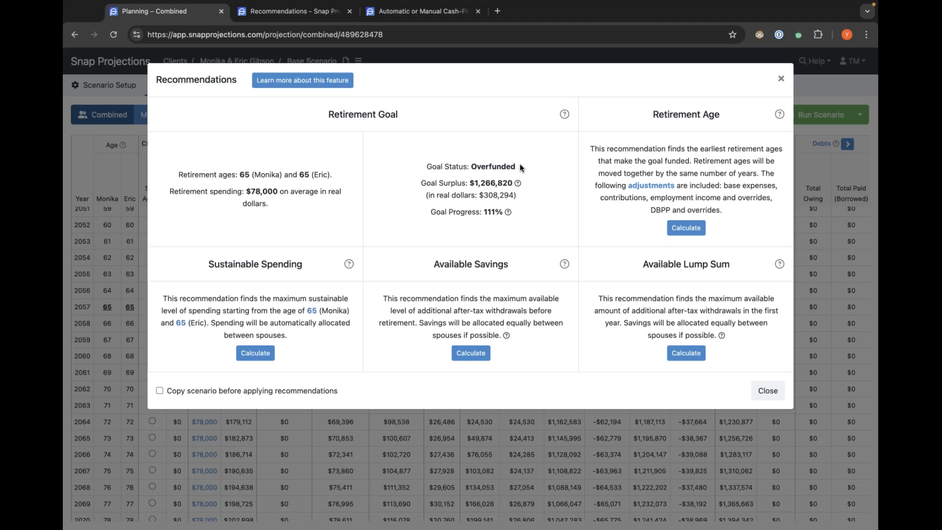
Calculate the Sustainable Spending recommendation.
{"action": "mouse_move", "coordinate": [523, 185]}
{"action": "left_click", "coordinate": [256, 355]}
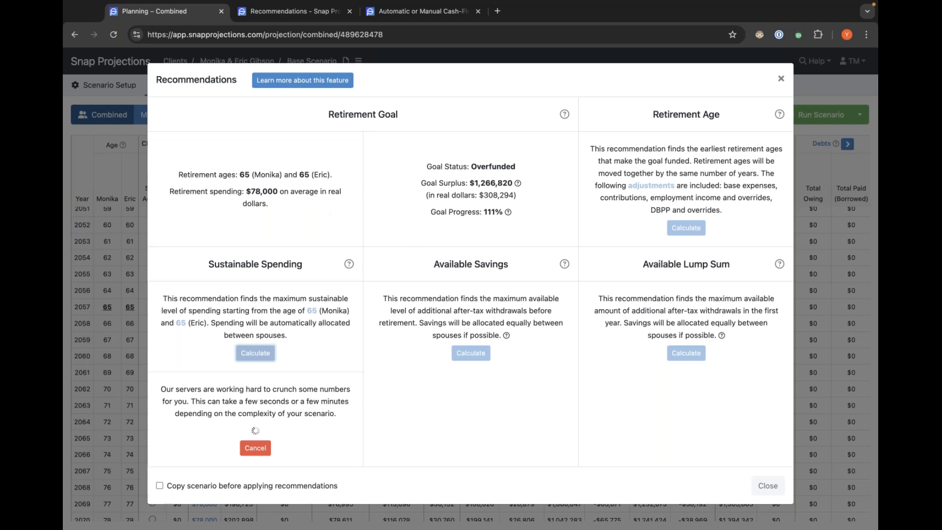
{"action": "left_click_drag", "start_coordinate": [279, 193], "coordinate": [245, 192]}
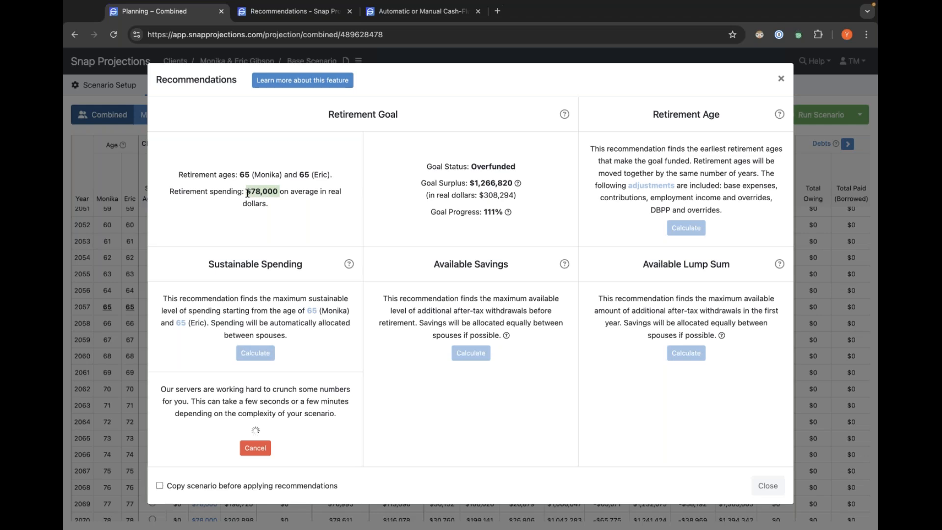
{"action": "left_click", "coordinate": [309, 208]}
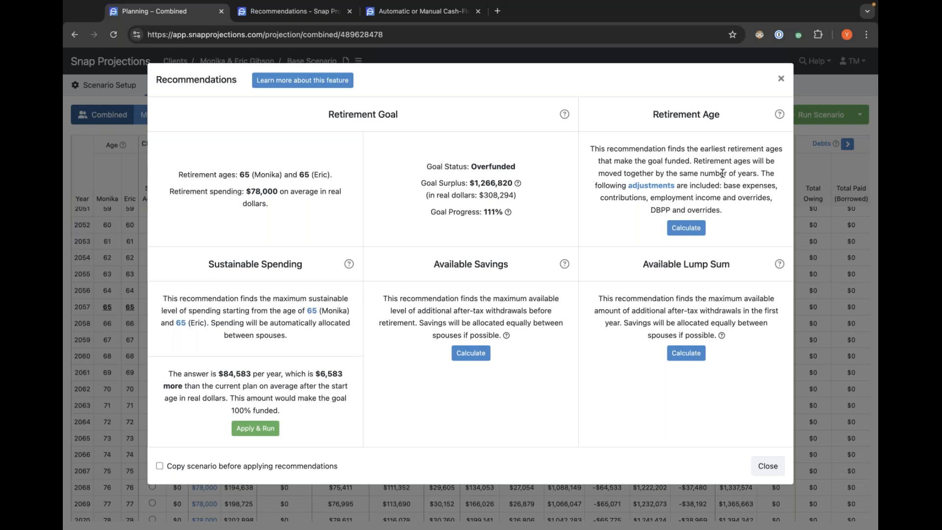
Calculate the Retirement Age recommendation.
{"action": "left_click", "coordinate": [688, 228]}
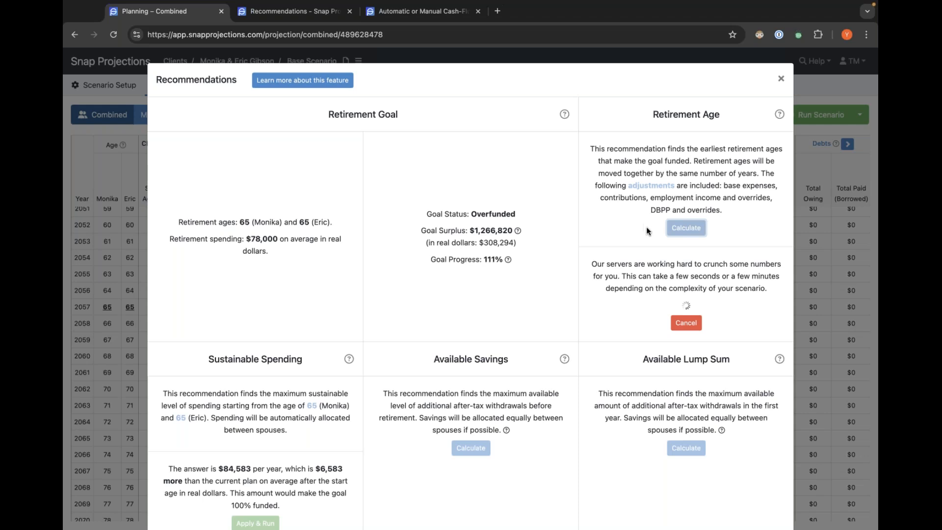
{"action": "scroll", "coordinate": [630, 227], "scroll_direction": "down", "scroll_amount": 3}
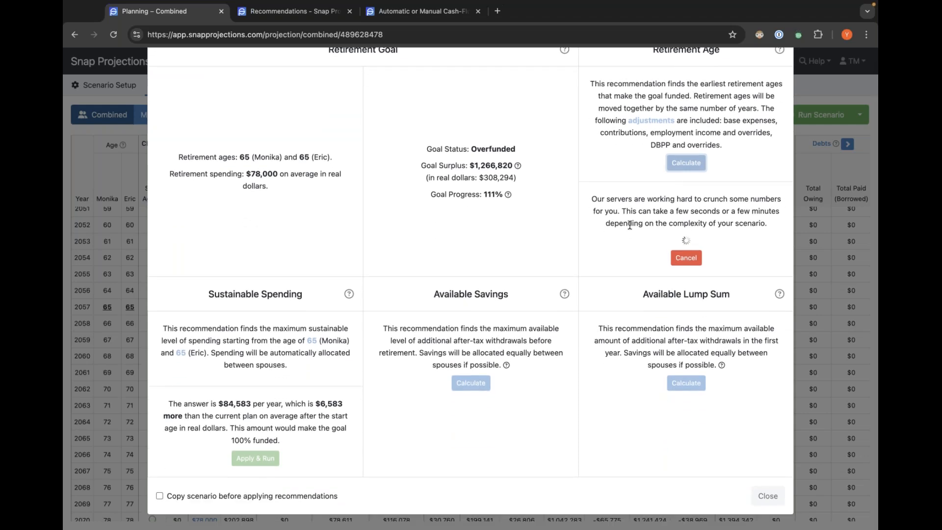
{"action": "scroll", "coordinate": [630, 226], "scroll_direction": "up", "scroll_amount": 1}
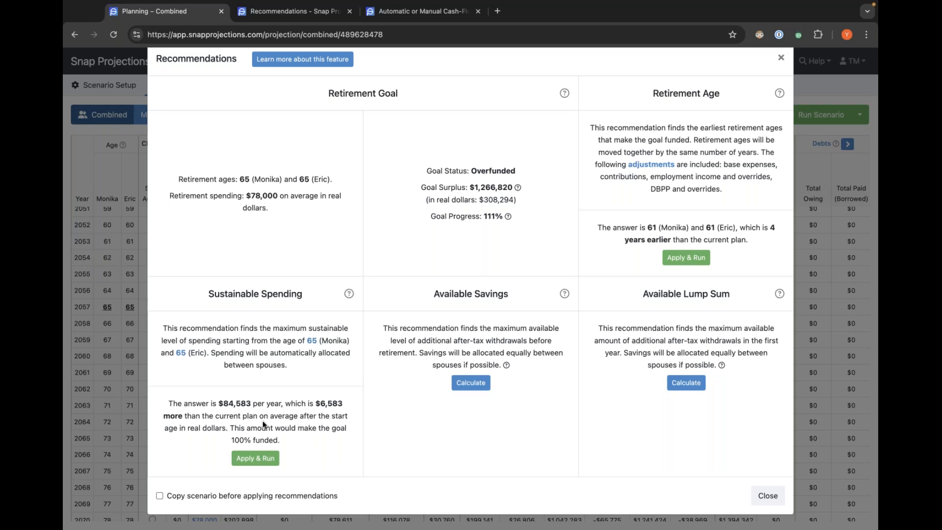
Enable copying the scenario first, and apply and run the Sustainable Spending recommendation.
{"action": "left_click", "coordinate": [160, 496]}
{"action": "left_click", "coordinate": [250, 456]}
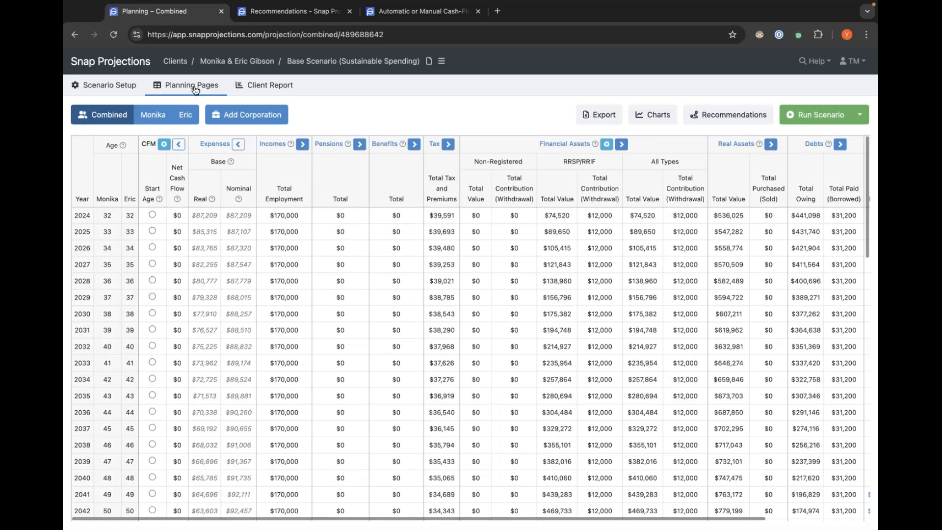
Scroll through the Sustainable Spending scenario's combined projection from the retirement years to the end and back.
{"action": "scroll", "coordinate": [227, 296], "scroll_direction": "down", "scroll_amount": 1}
{"action": "scroll", "coordinate": [227, 296], "scroll_direction": "down", "scroll_amount": 9}
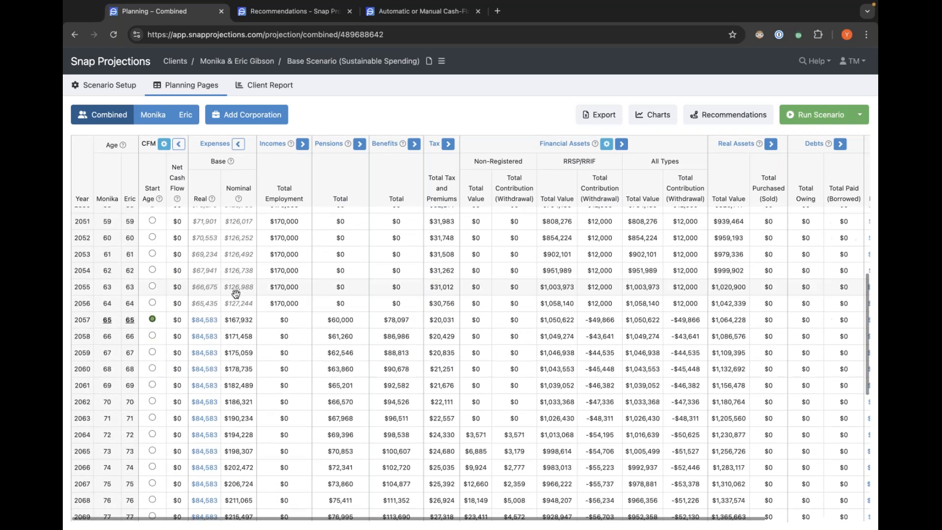
{"action": "scroll", "coordinate": [236, 294], "scroll_direction": "down", "scroll_amount": 3}
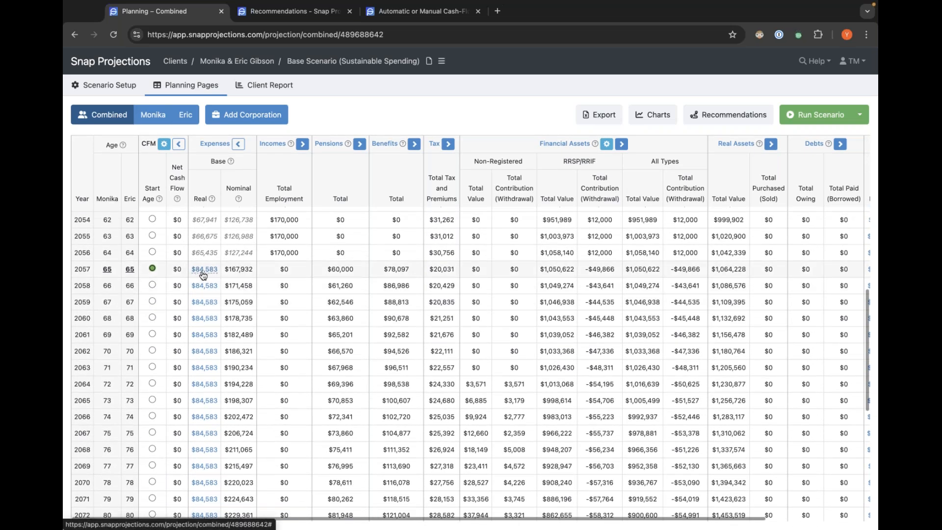
{"action": "mouse_move", "coordinate": [204, 274]}
{"action": "scroll", "coordinate": [204, 289], "scroll_direction": "down", "scroll_amount": 5}
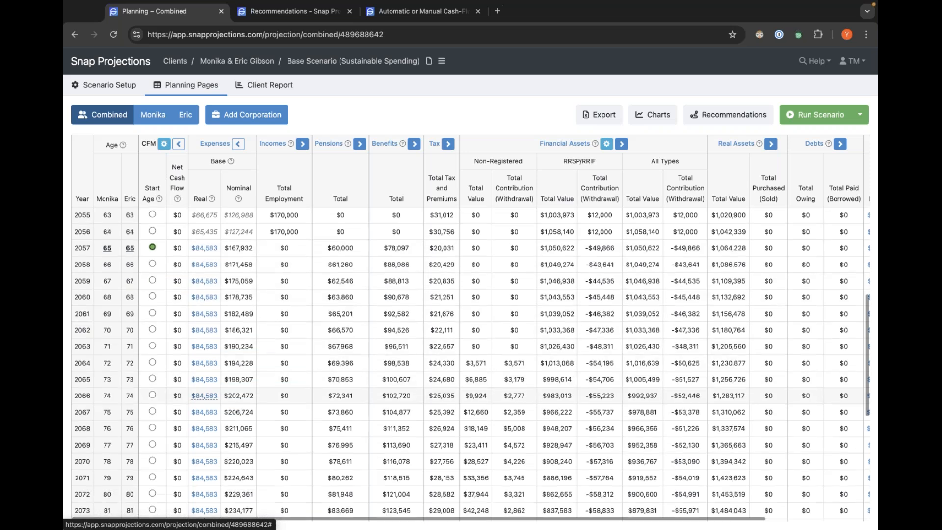
{"action": "scroll", "coordinate": [204, 303], "scroll_direction": "down", "scroll_amount": 4}
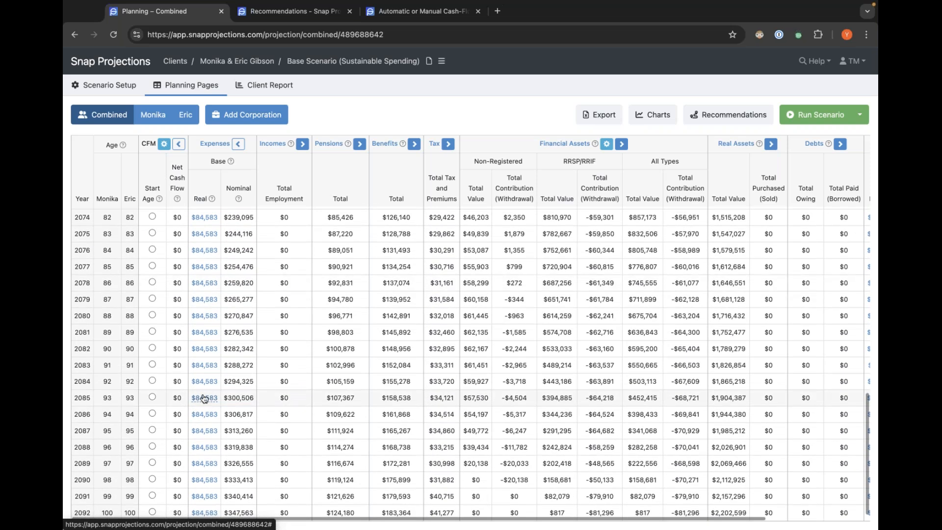
{"action": "scroll", "coordinate": [204, 396], "scroll_direction": "up", "scroll_amount": 7}
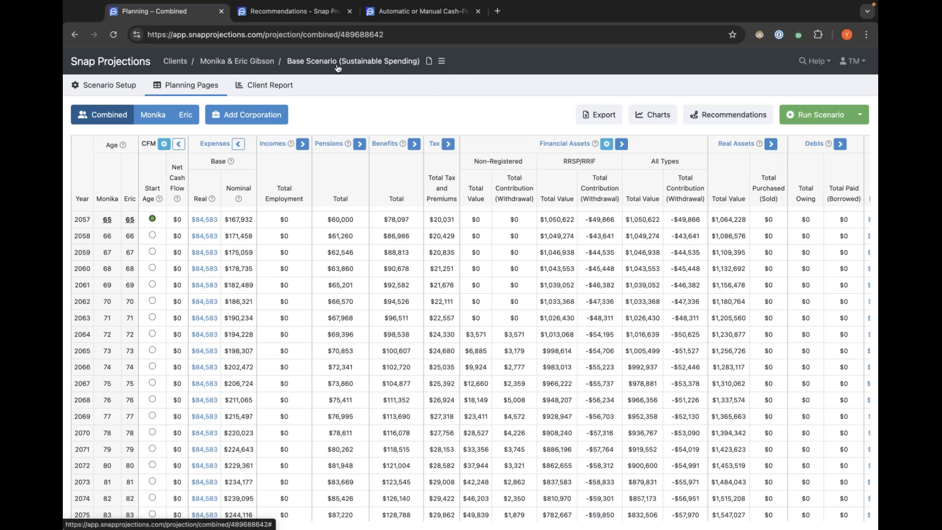
Switch back to the Base Scenario's planning pages through the scenario list.
{"action": "left_click", "coordinate": [441, 64]}
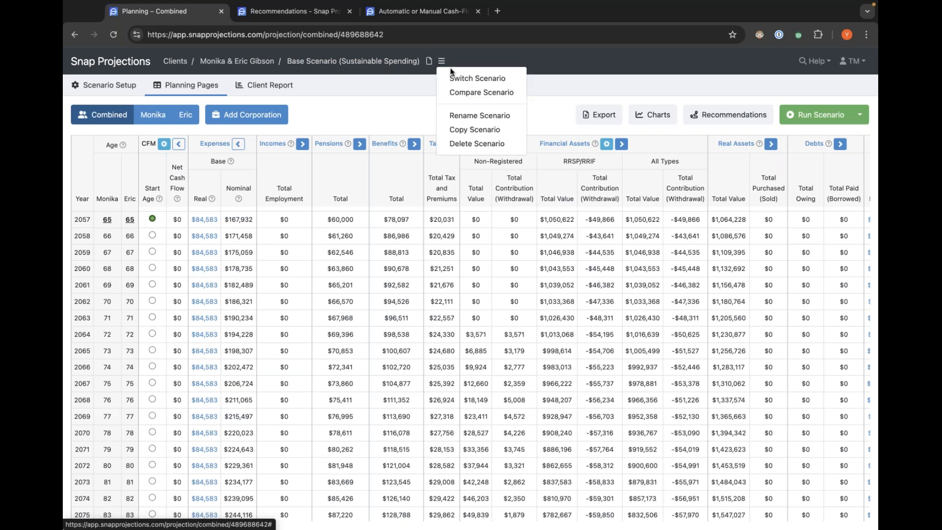
{"action": "left_click", "coordinate": [502, 77]}
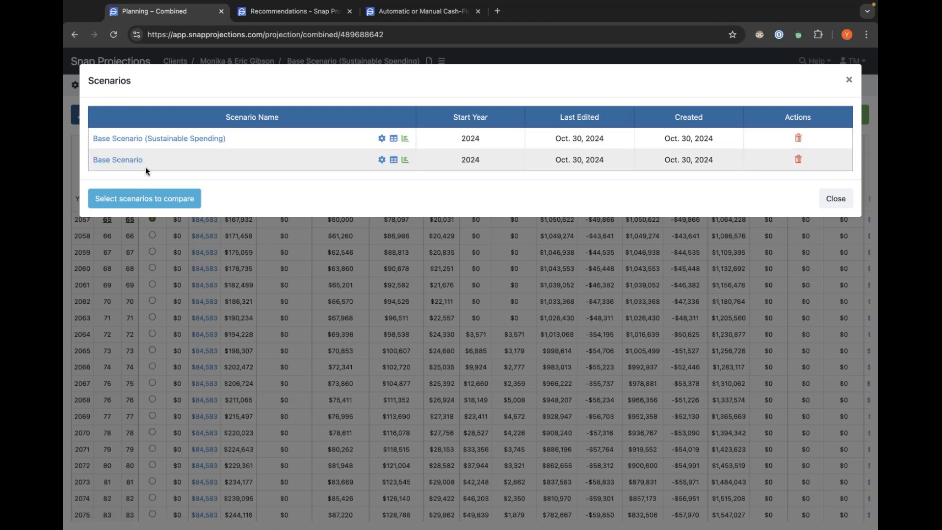
{"action": "left_click", "coordinate": [394, 161]}
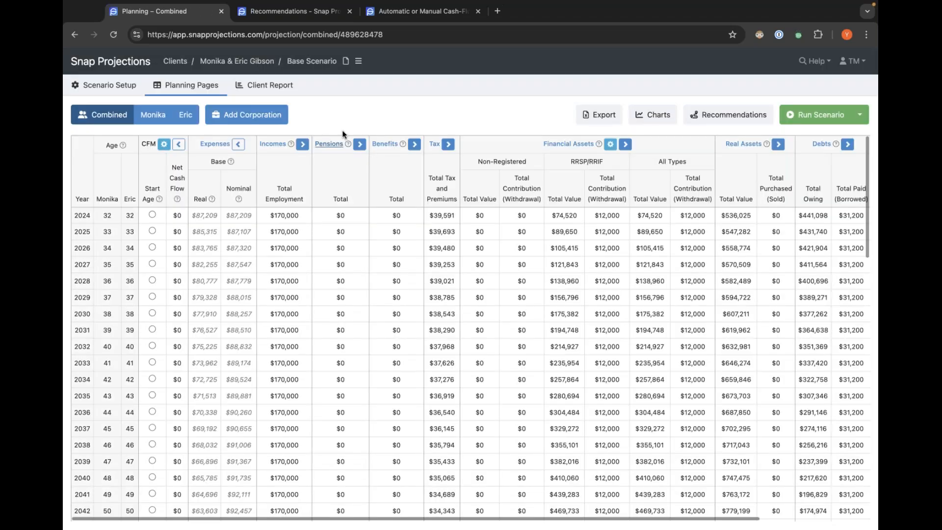
Reopen the Recommendations window for the Base Scenario, review its results, and close it.
{"action": "scroll", "coordinate": [263, 299], "scroll_direction": "down", "scroll_amount": 5}
{"action": "scroll", "coordinate": [262, 298], "scroll_direction": "down", "scroll_amount": 6}
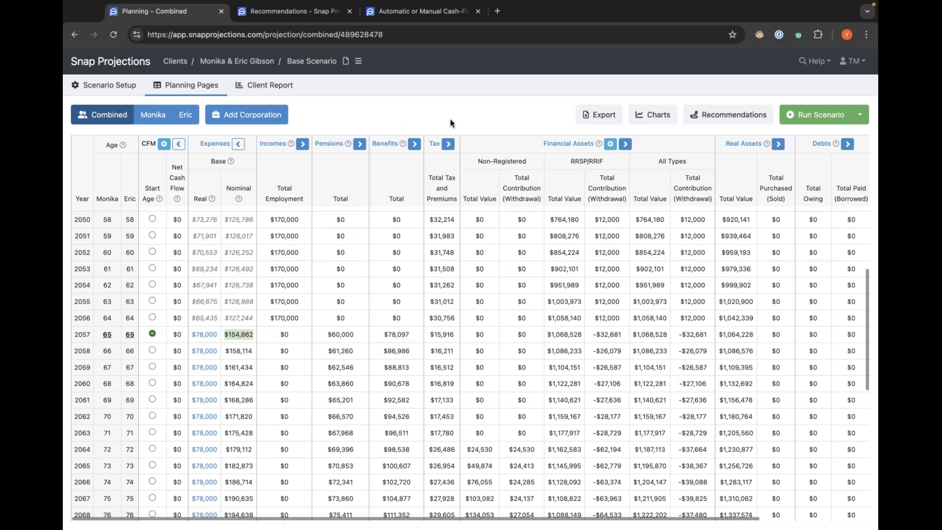
{"action": "left_click", "coordinate": [730, 122]}
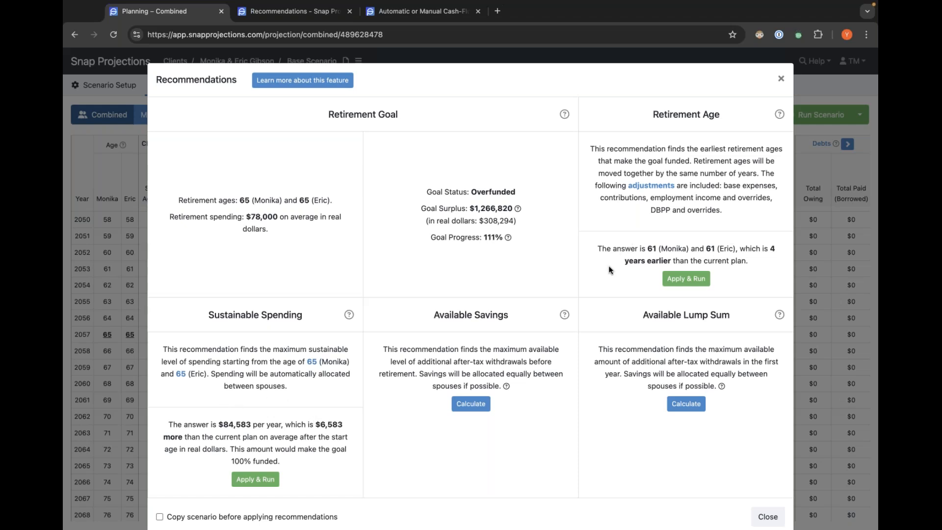
{"action": "scroll", "coordinate": [608, 266], "scroll_direction": "down", "scroll_amount": 2}
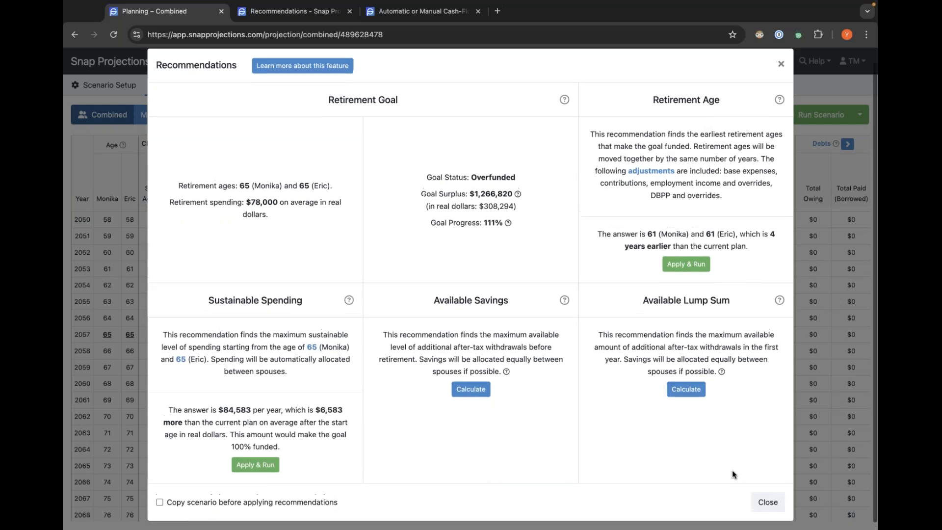
{"action": "scroll", "coordinate": [731, 470], "scroll_direction": "up", "scroll_amount": 1}
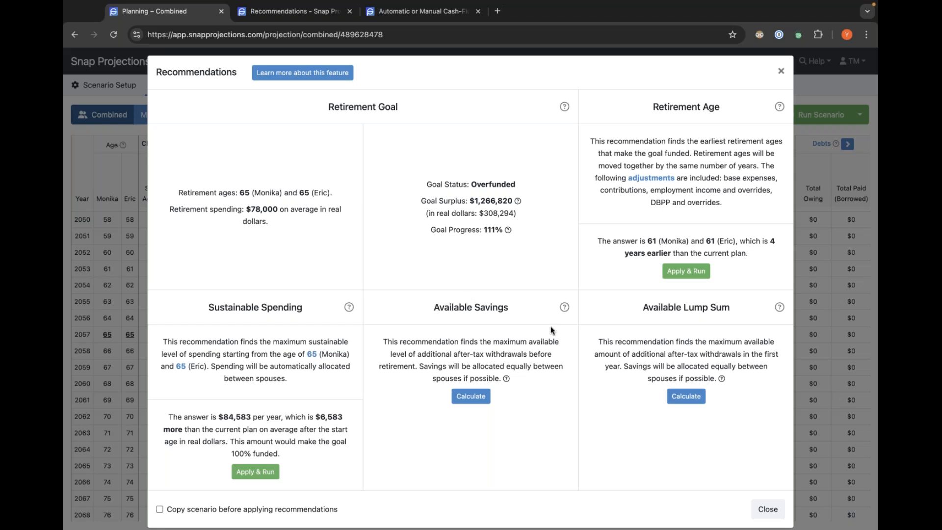
{"action": "scroll", "coordinate": [554, 374], "scroll_direction": "up", "scroll_amount": 1}
{"action": "scroll", "coordinate": [556, 376], "scroll_direction": "down", "scroll_amount": 1}
{"action": "left_click", "coordinate": [300, 12]}
{"action": "left_click", "coordinate": [190, 13]}
{"action": "scroll", "coordinate": [571, 346], "scroll_direction": "down", "scroll_amount": 1}
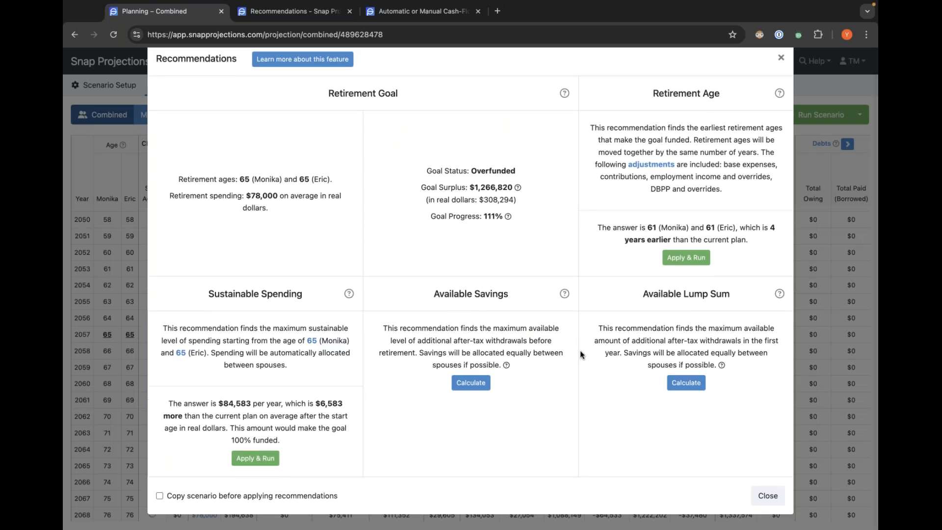
{"action": "left_click", "coordinate": [774, 500]}
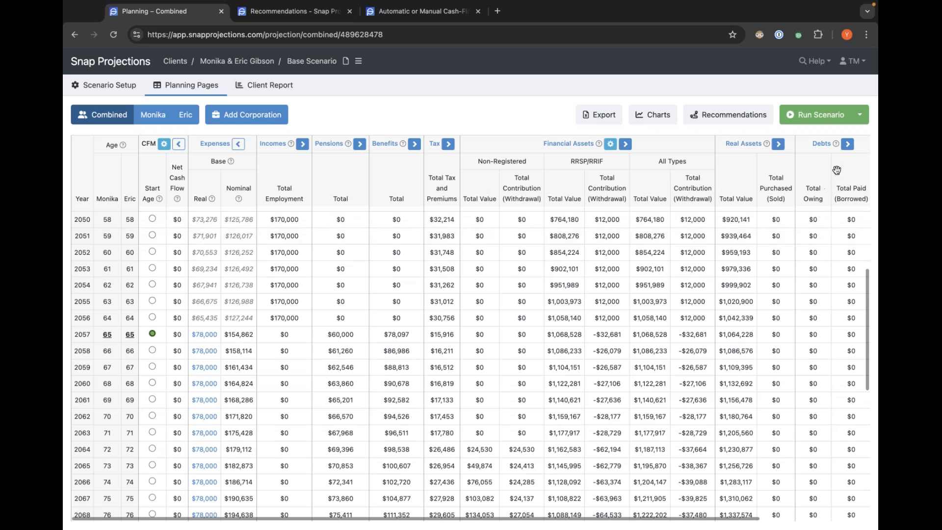
Open and dismiss the stress-testing options, then scroll through the Base Scenario projection and back to the top.
{"action": "left_click", "coordinate": [861, 116]}
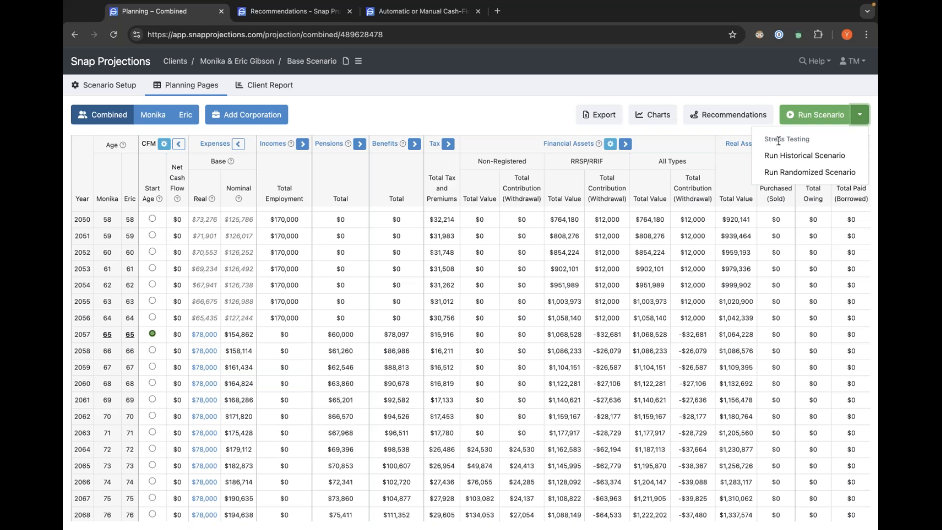
{"action": "left_click", "coordinate": [445, 288]}
{"action": "scroll", "coordinate": [447, 299], "scroll_direction": "down", "scroll_amount": 3}
{"action": "scroll", "coordinate": [450, 296], "scroll_direction": "down", "scroll_amount": 5}
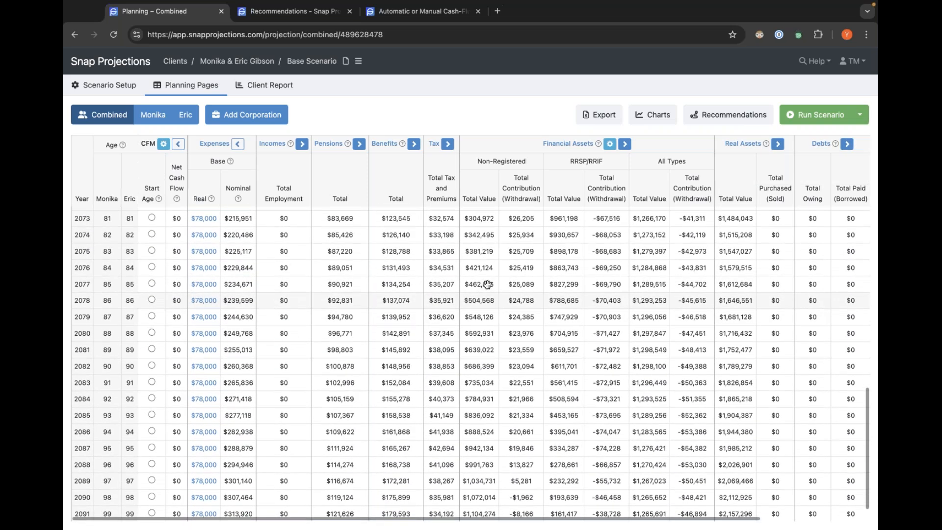
{"action": "scroll", "coordinate": [488, 286], "scroll_direction": "up", "scroll_amount": 8}
{"action": "scroll", "coordinate": [489, 286], "scroll_direction": "up", "scroll_amount": 8}
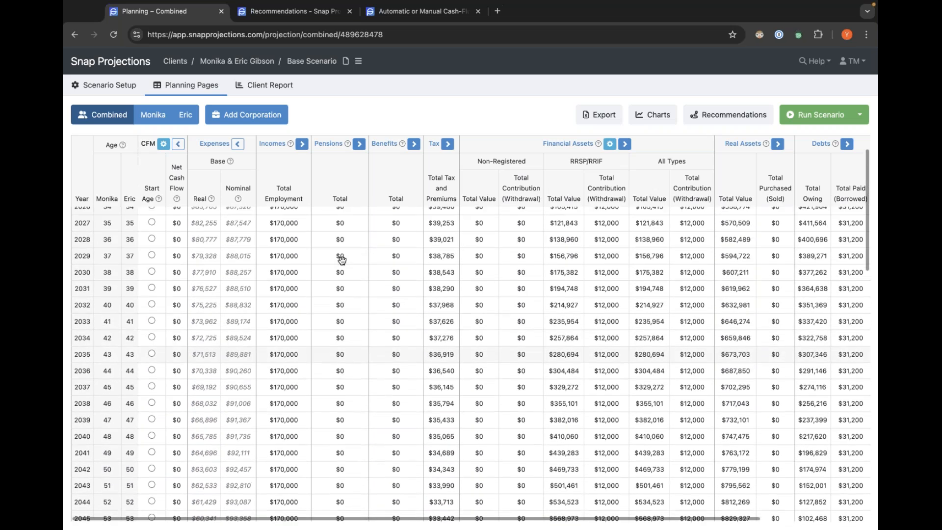
{"action": "scroll", "coordinate": [342, 260], "scroll_direction": "up", "scroll_amount": 1}
Check the retirement ages on the General setup page, then return to the combined planning pages.
{"action": "left_click", "coordinate": [98, 84]}
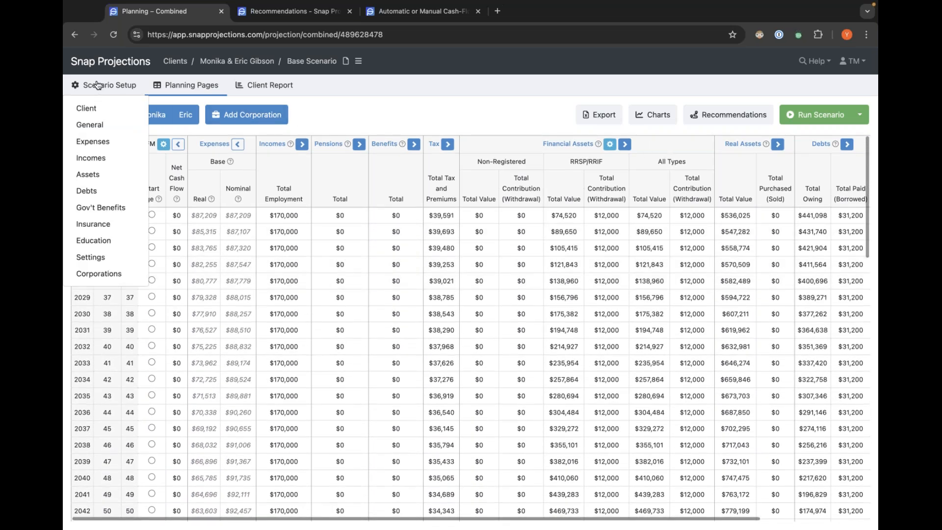
{"action": "left_click", "coordinate": [90, 125]}
{"action": "scroll", "coordinate": [331, 375], "scroll_direction": "down", "scroll_amount": 2}
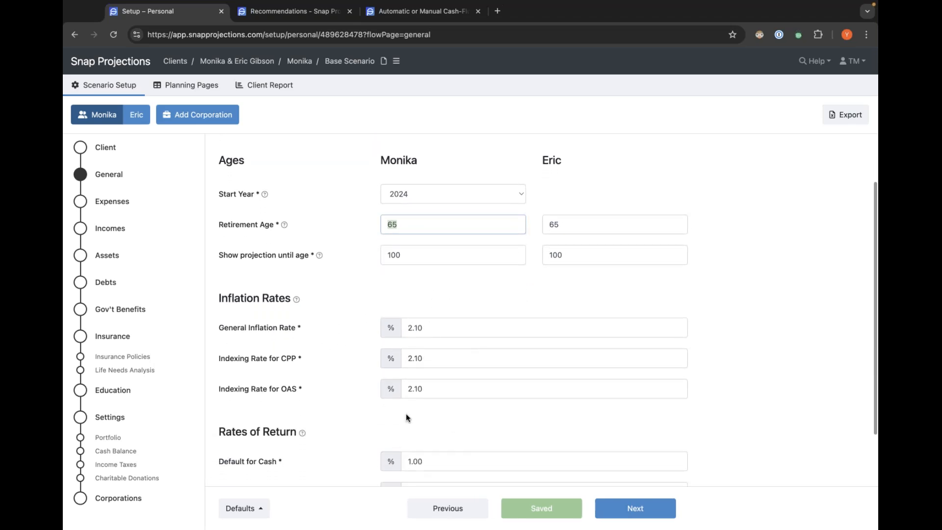
{"action": "left_click", "coordinate": [181, 85]}
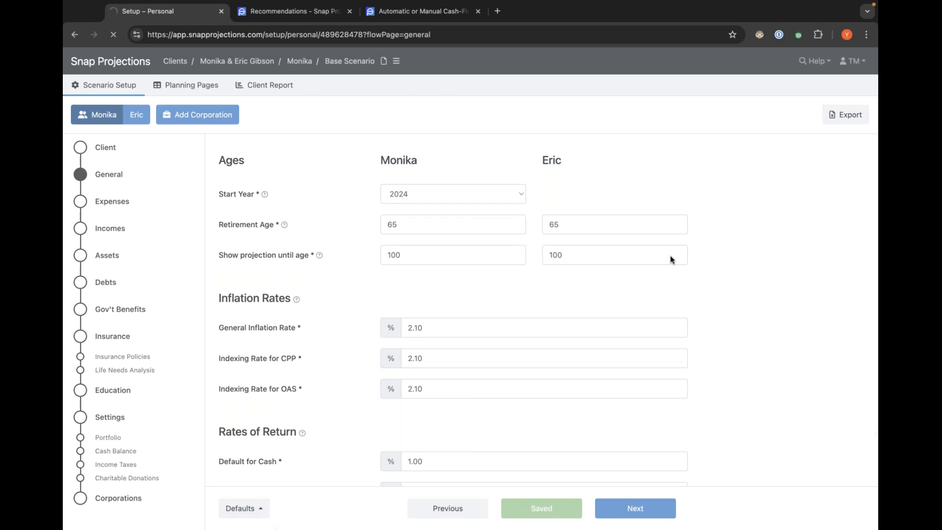
{"action": "scroll", "coordinate": [572, 306], "scroll_direction": "down", "scroll_amount": 1}
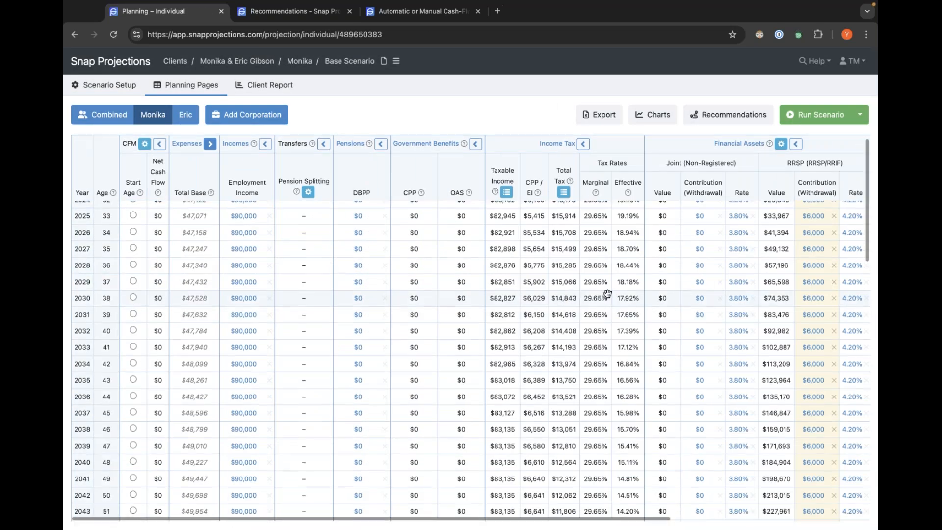
{"action": "scroll", "coordinate": [579, 302], "scroll_direction": "right", "scroll_amount": 1}
{"action": "left_click", "coordinate": [101, 121]}
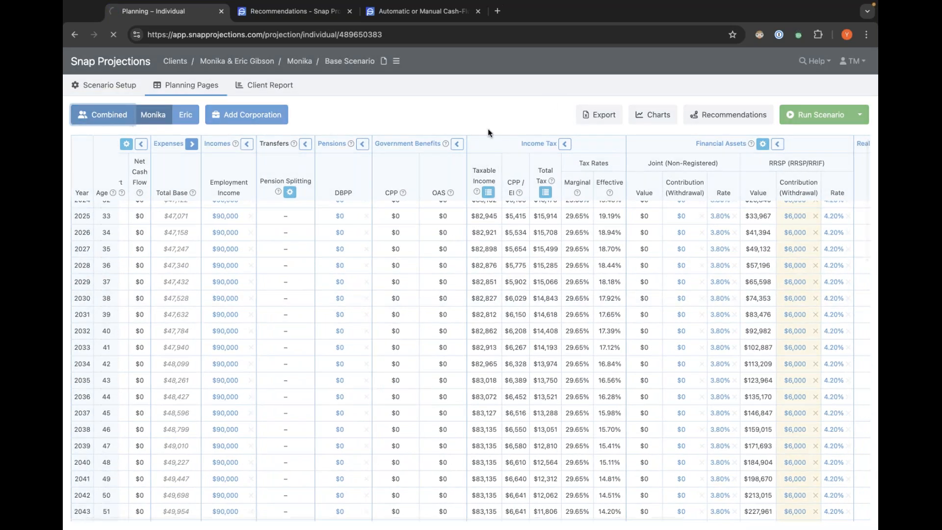
Open the Historical Scenario stress test and its linked help article, close the dialog, and revisit the stress-testing options.
{"action": "left_click", "coordinate": [860, 115]}
{"action": "left_click", "coordinate": [786, 154]}
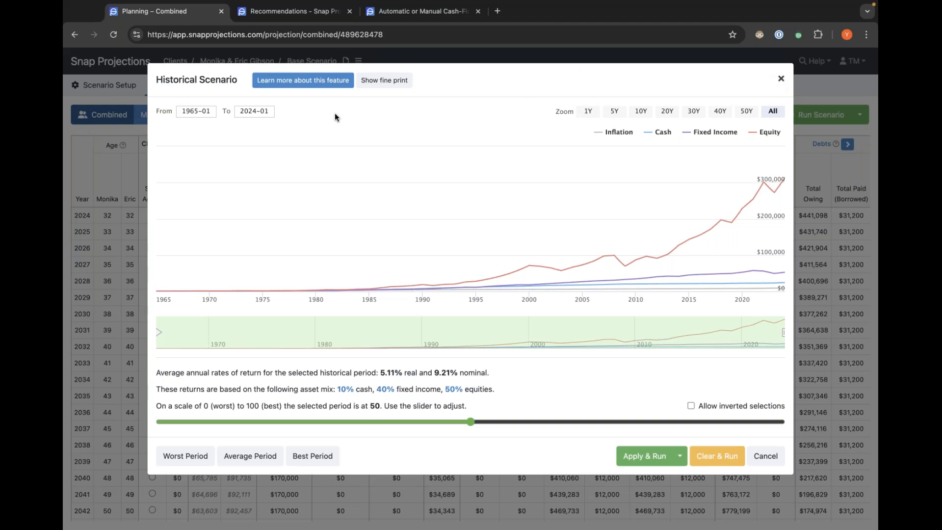
{"action": "left_click", "coordinate": [289, 81]}
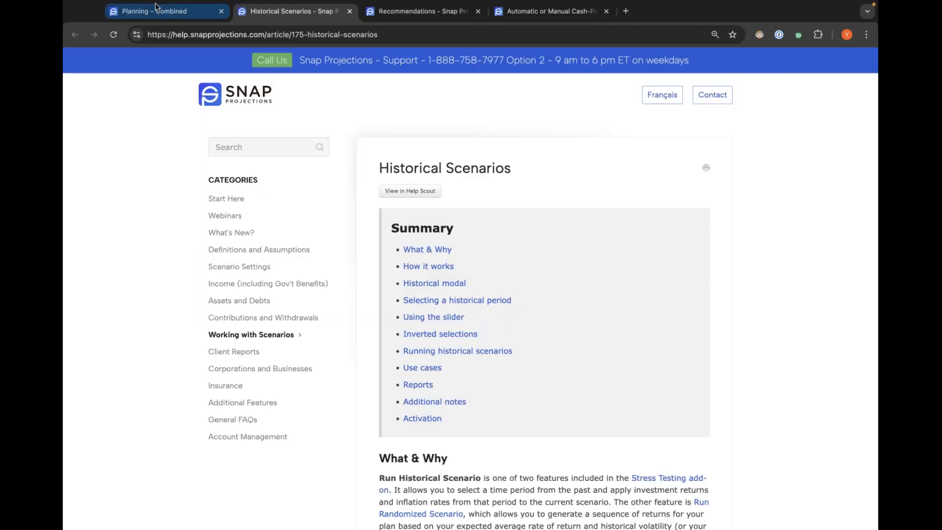
{"action": "left_click", "coordinate": [156, 9]}
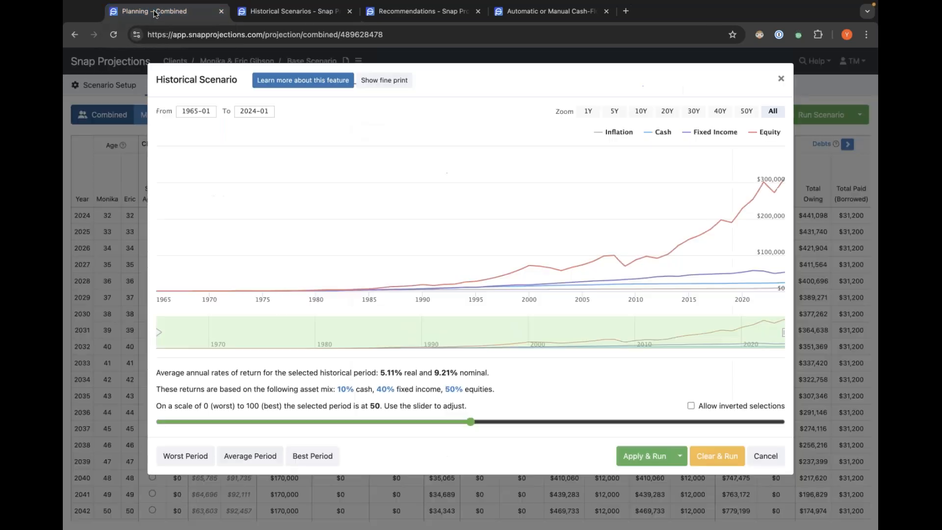
{"action": "left_click", "coordinate": [781, 79]}
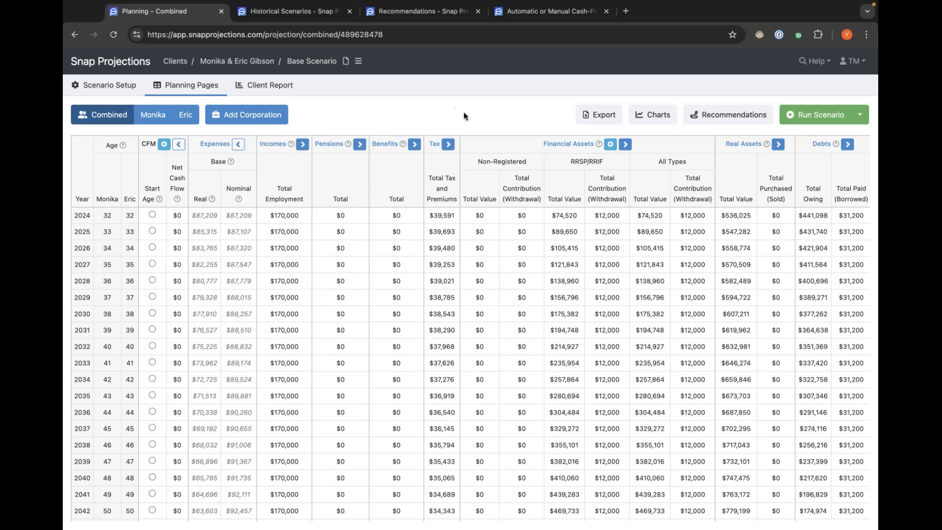
{"action": "left_click", "coordinate": [863, 121]}
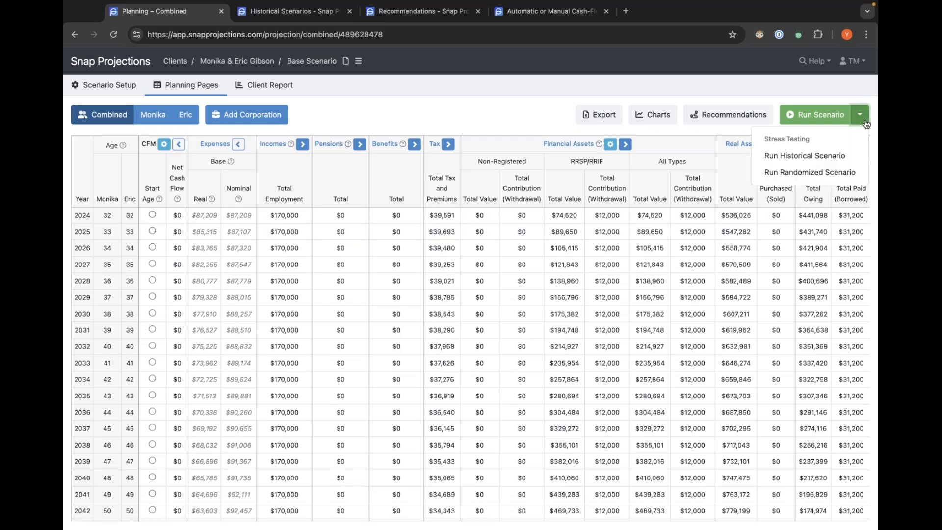
{"action": "left_click", "coordinate": [425, 118]}
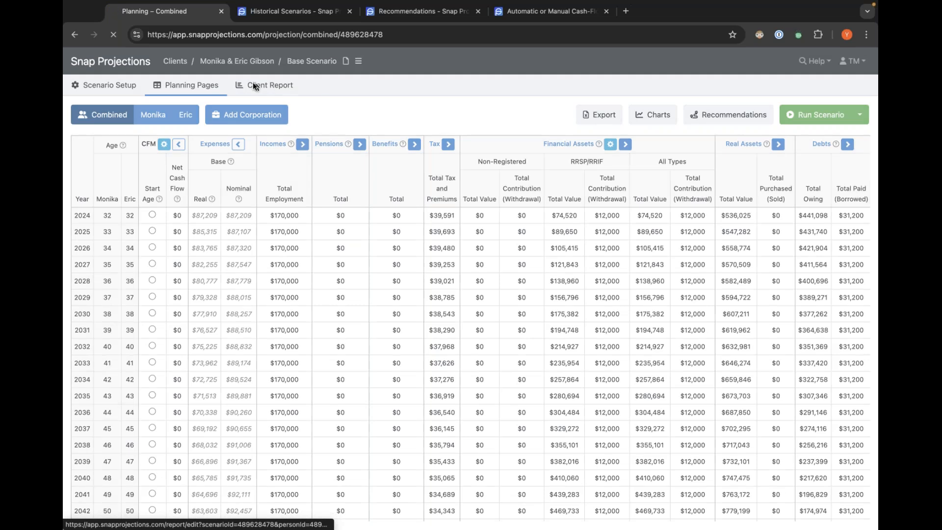
Open the Client Report editor and scroll through the list of pages included in the report.
{"action": "left_click", "coordinate": [262, 86]}
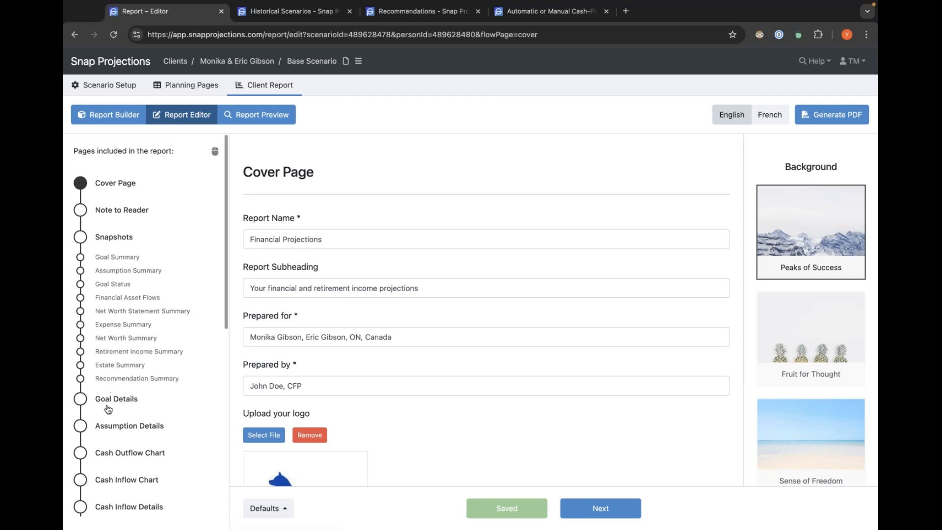
{"action": "scroll", "coordinate": [114, 405], "scroll_direction": "down", "scroll_amount": 2}
{"action": "scroll", "coordinate": [114, 405], "scroll_direction": "down", "scroll_amount": 10}
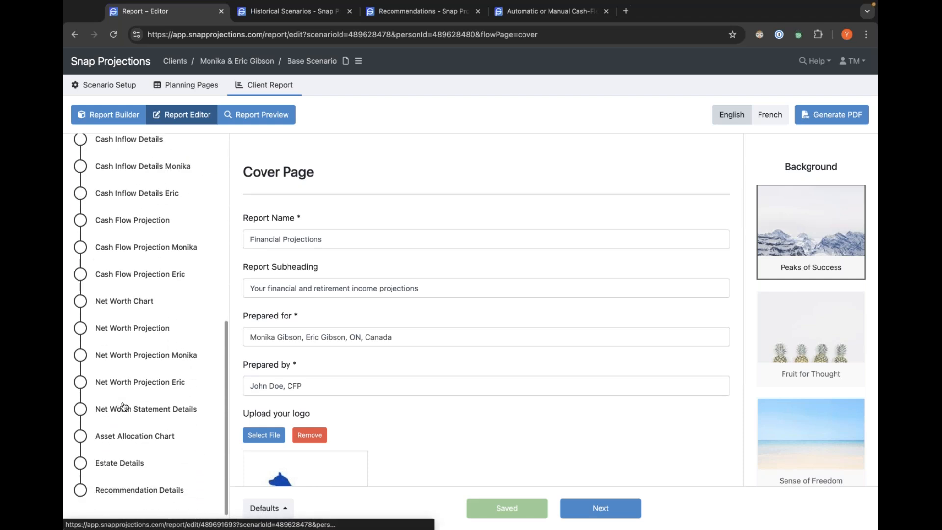
{"action": "scroll", "coordinate": [123, 406], "scroll_direction": "up", "scroll_amount": 12}
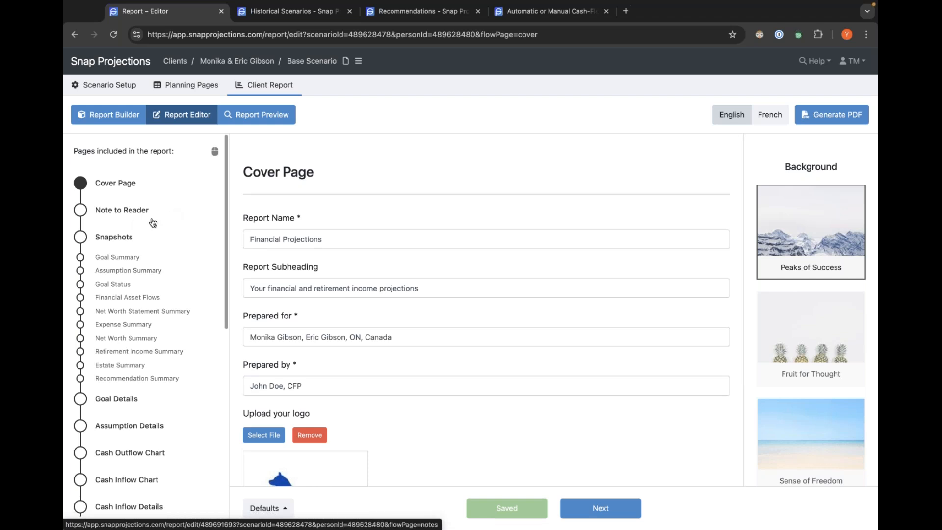
{"action": "scroll", "coordinate": [153, 223], "scroll_direction": "down", "scroll_amount": 1}
{"action": "scroll", "coordinate": [153, 223], "scroll_direction": "up", "scroll_amount": 1}
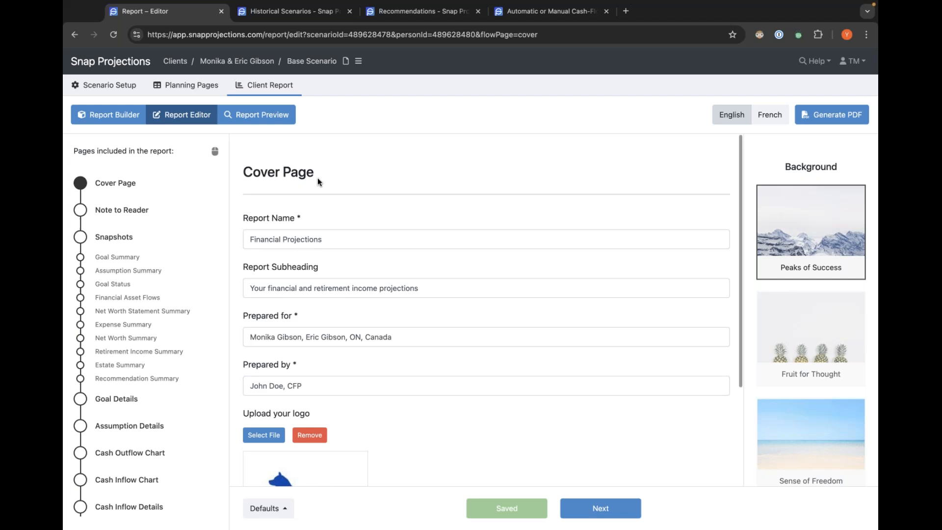
{"action": "scroll", "coordinate": [317, 179], "scroll_direction": "down", "scroll_amount": 2}
{"action": "scroll", "coordinate": [318, 182], "scroll_direction": "up", "scroll_amount": 2}
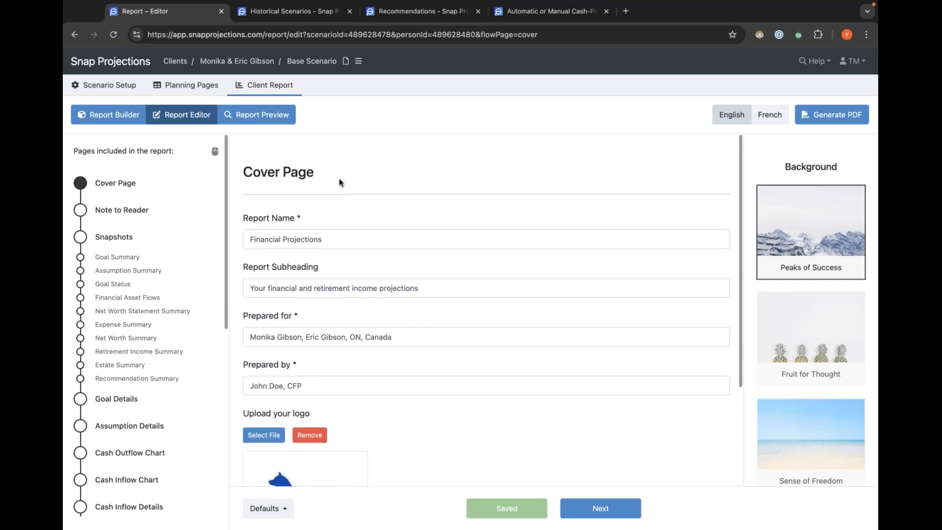
Change the cover page background to Fruit for Thought.
{"action": "left_click_drag", "start_coordinate": [254, 174], "coordinate": [310, 174]}
{"action": "left_click", "coordinate": [296, 170]}
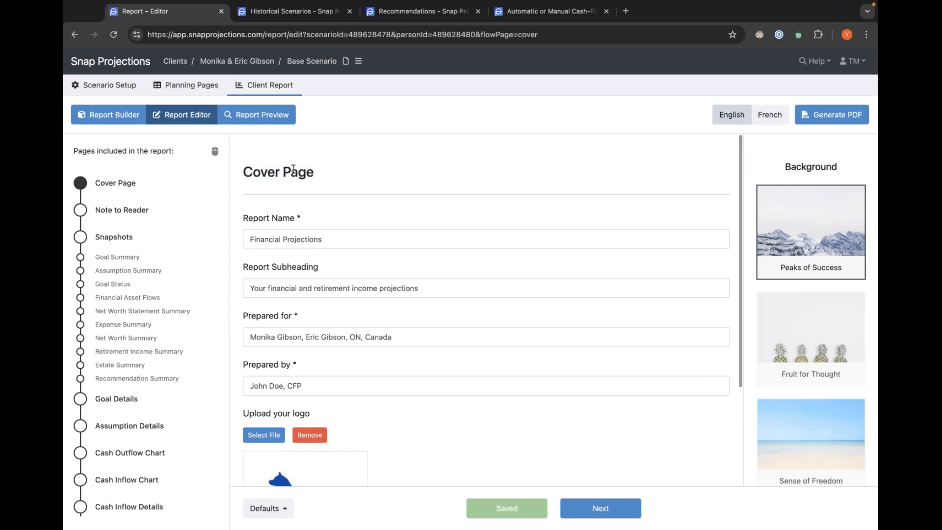
{"action": "scroll", "coordinate": [823, 252], "scroll_direction": "down", "scroll_amount": 3}
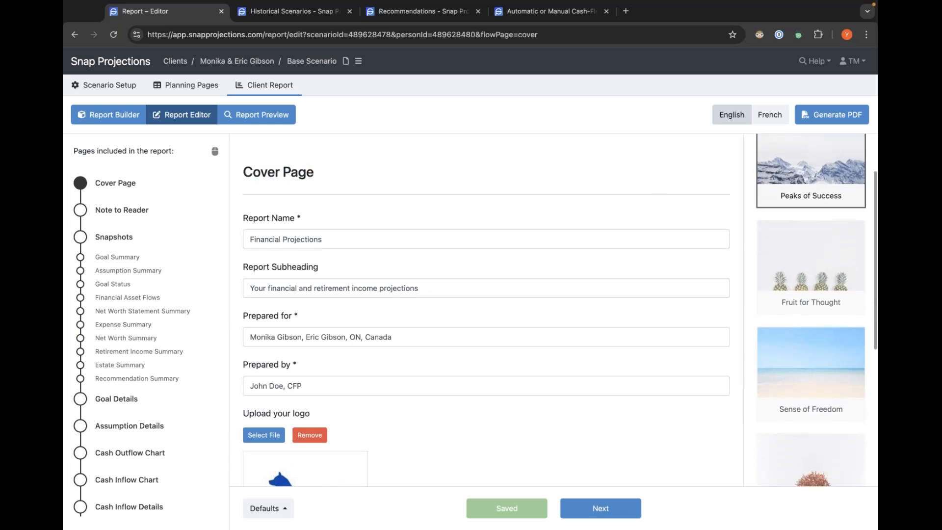
{"action": "scroll", "coordinate": [823, 253], "scroll_direction": "down", "scroll_amount": 5}
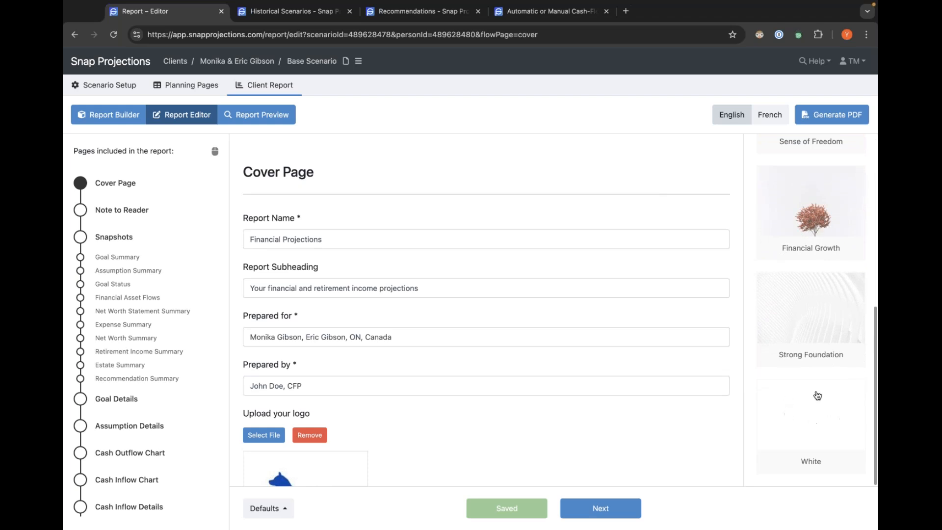
{"action": "scroll", "coordinate": [815, 344], "scroll_direction": "up", "scroll_amount": 6}
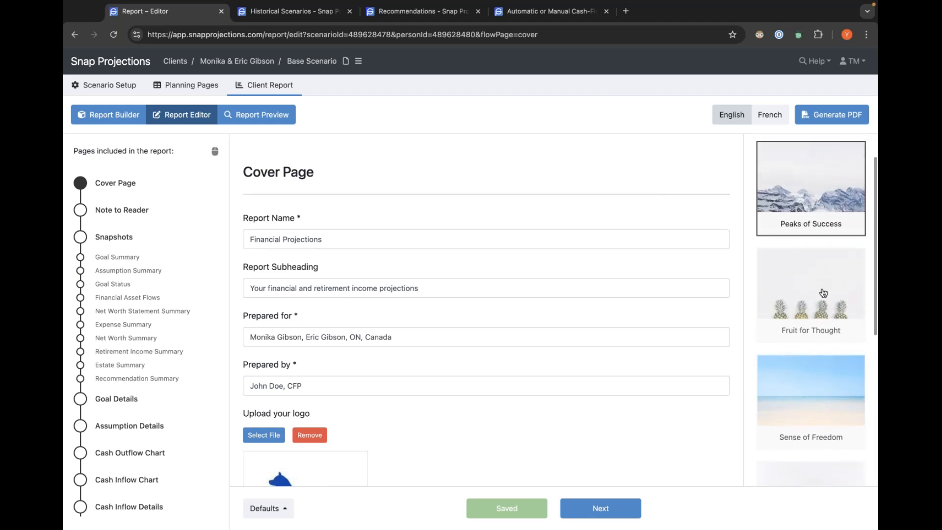
{"action": "left_click", "coordinate": [786, 290]}
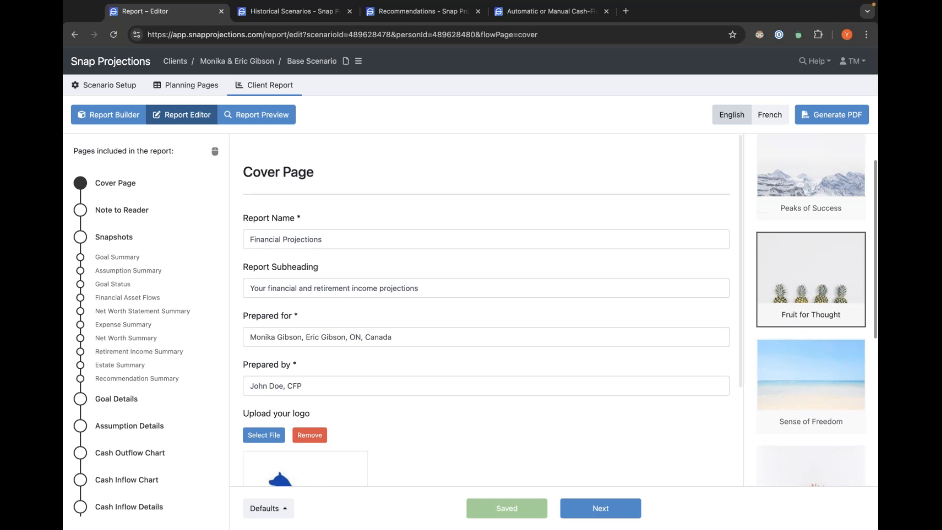
Review the cover page fields, logo and Defaults options, and switch the report language to French and back to English.
{"action": "left_click", "coordinate": [282, 239]}
{"action": "left_click", "coordinate": [374, 288]}
{"action": "left_click", "coordinate": [431, 336]}
{"action": "scroll", "coordinate": [434, 329], "scroll_direction": "down", "scroll_amount": 3}
{"action": "left_click", "coordinate": [358, 249]}
{"action": "left_click", "coordinate": [426, 310]}
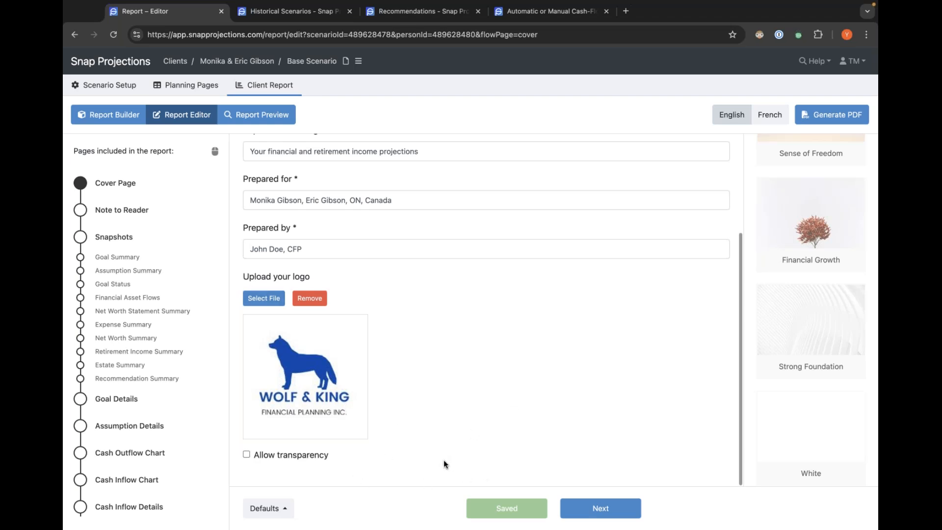
{"action": "left_click", "coordinate": [287, 507]}
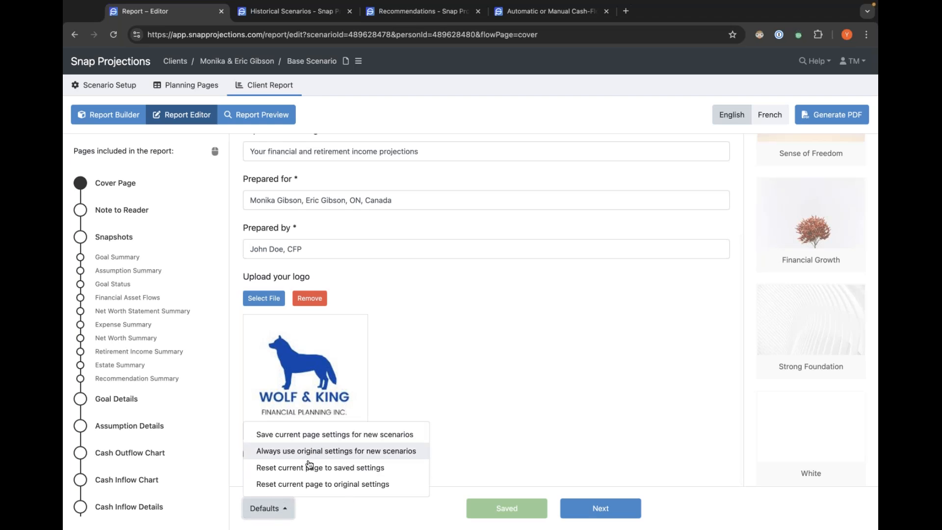
{"action": "left_click", "coordinate": [525, 446]}
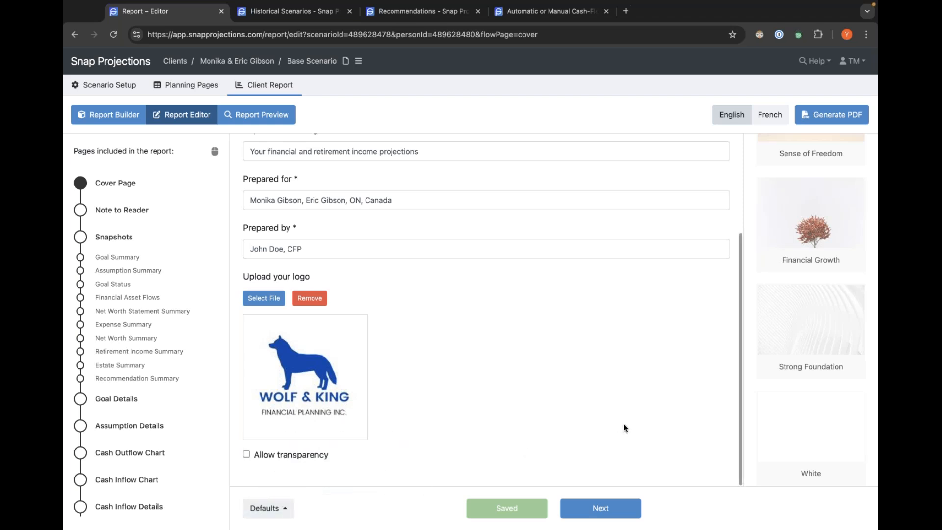
{"action": "scroll", "coordinate": [620, 411], "scroll_direction": "up", "scroll_amount": 3}
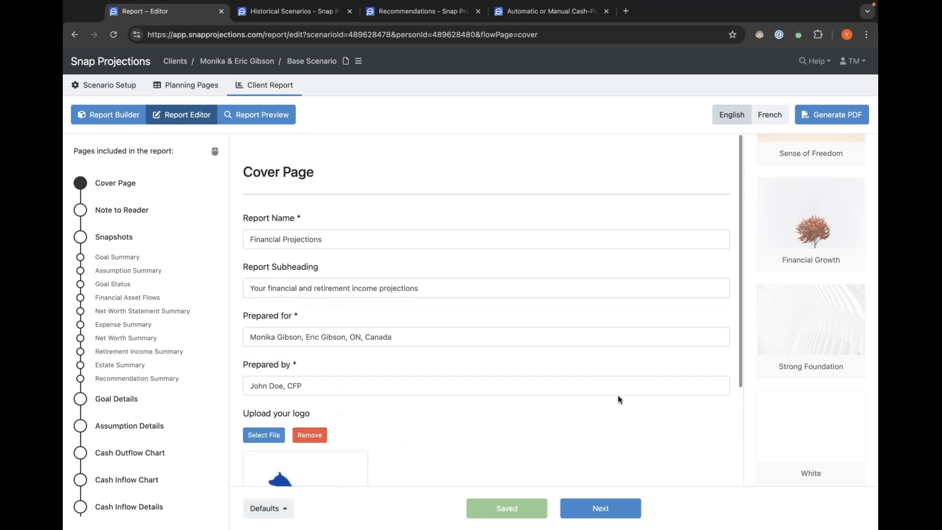
{"action": "left_click", "coordinate": [765, 118]}
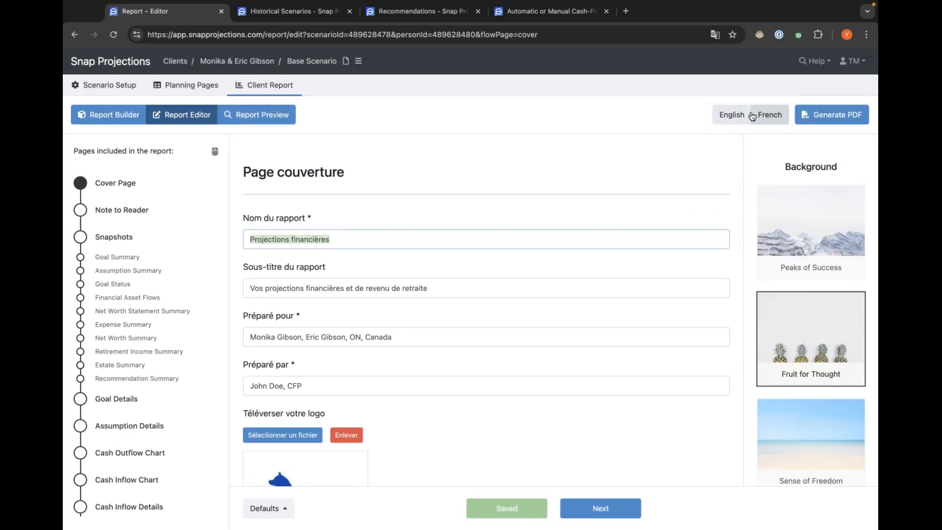
{"action": "left_click", "coordinate": [723, 120]}
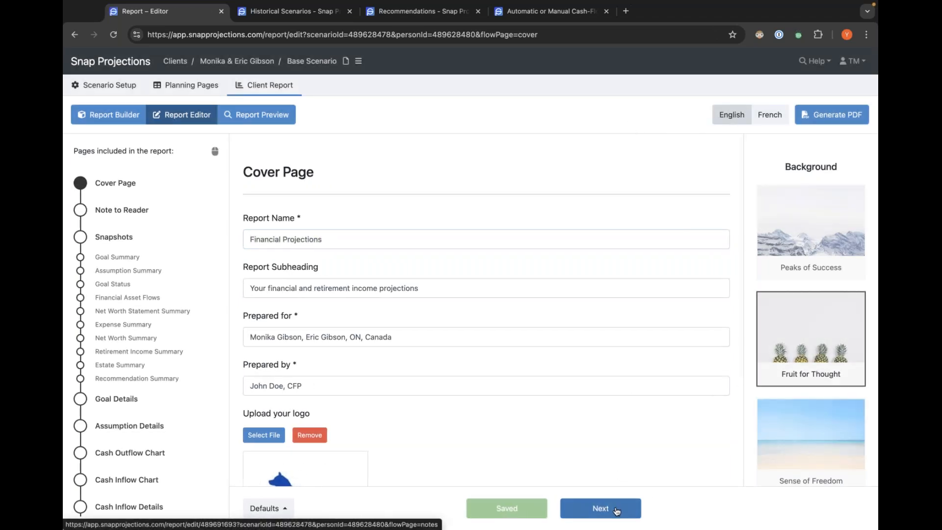
Step through the Note to Reader, Snapshots, Goal Summary, Assumption Summary and Goal Status report pages.
{"action": "left_click", "coordinate": [601, 509]}
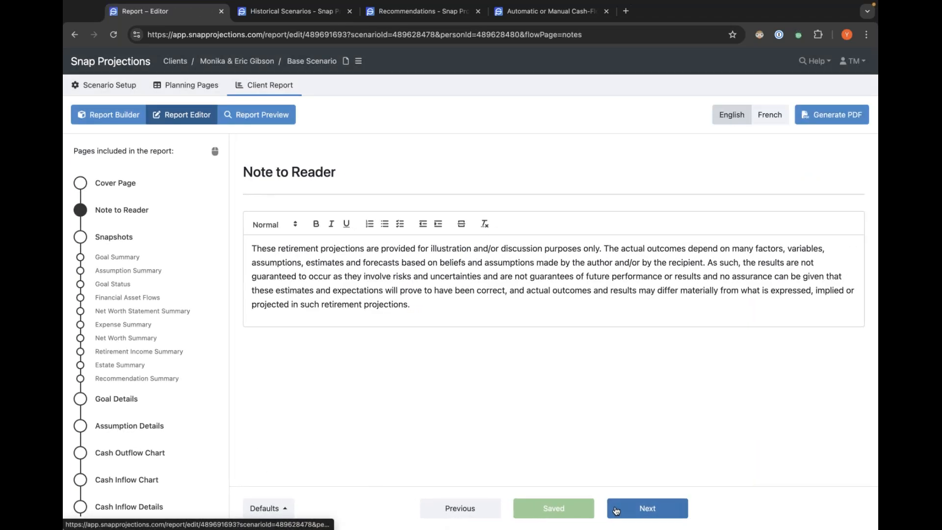
{"action": "left_click", "coordinate": [635, 509]}
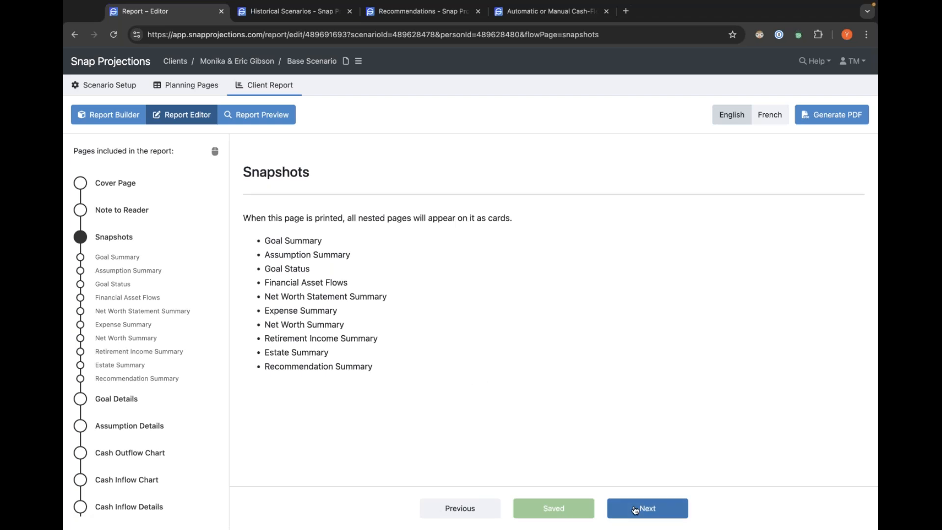
{"action": "left_click", "coordinate": [636, 509]}
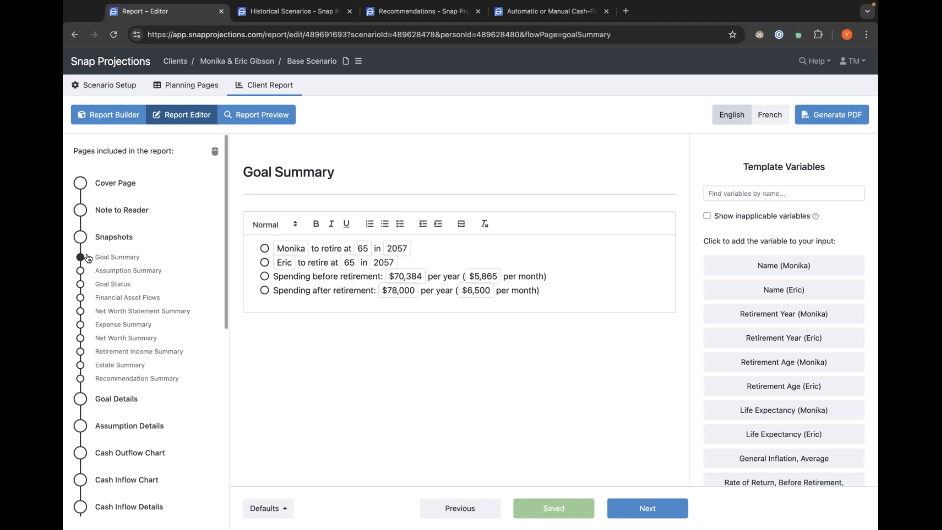
{"action": "left_click", "coordinate": [124, 272]}
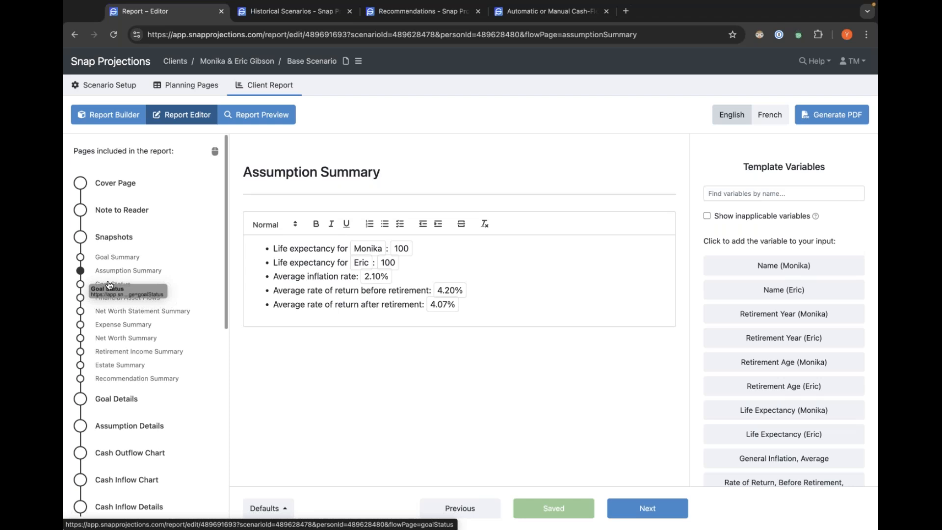
{"action": "left_click", "coordinate": [112, 284]}
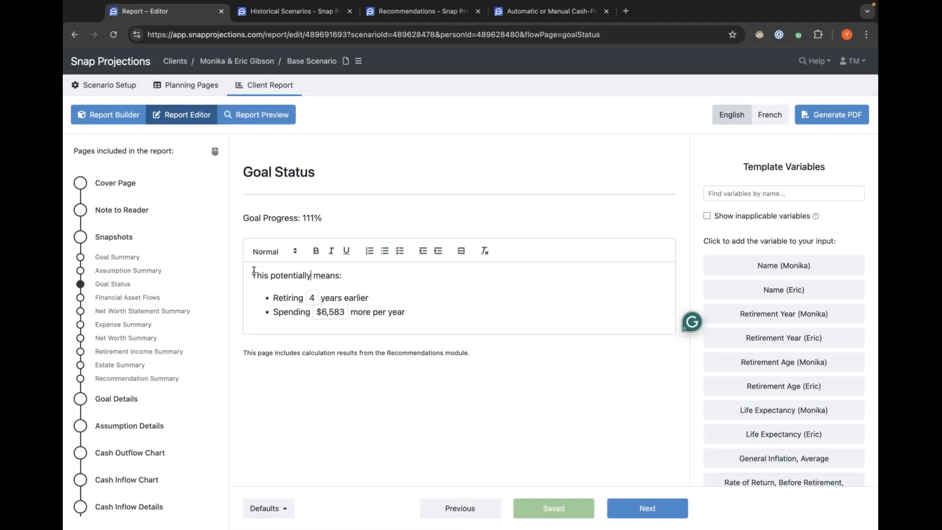
{"action": "left_click", "coordinate": [258, 324]}
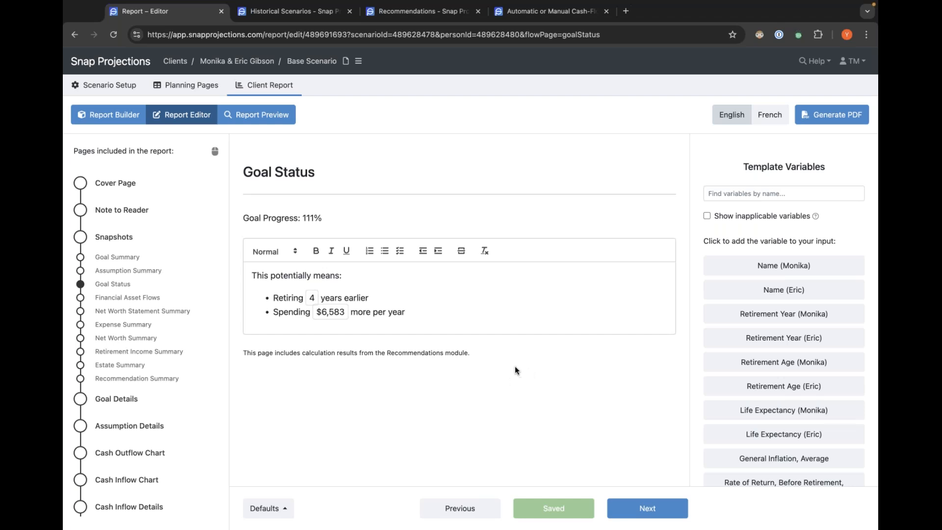
Open the Help instant answers panel.
{"action": "left_click", "coordinate": [818, 62]}
{"action": "left_click", "coordinate": [786, 97]}
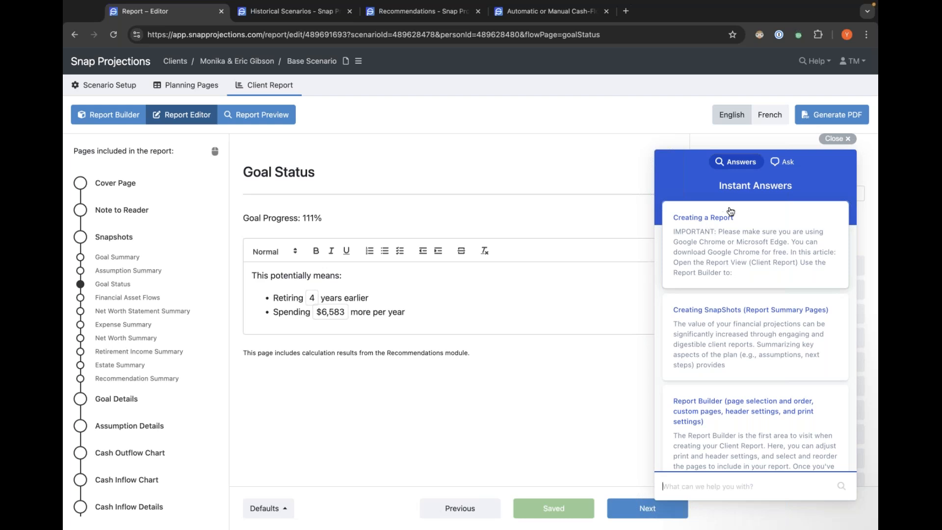
{"action": "right_click", "coordinate": [705, 221]}
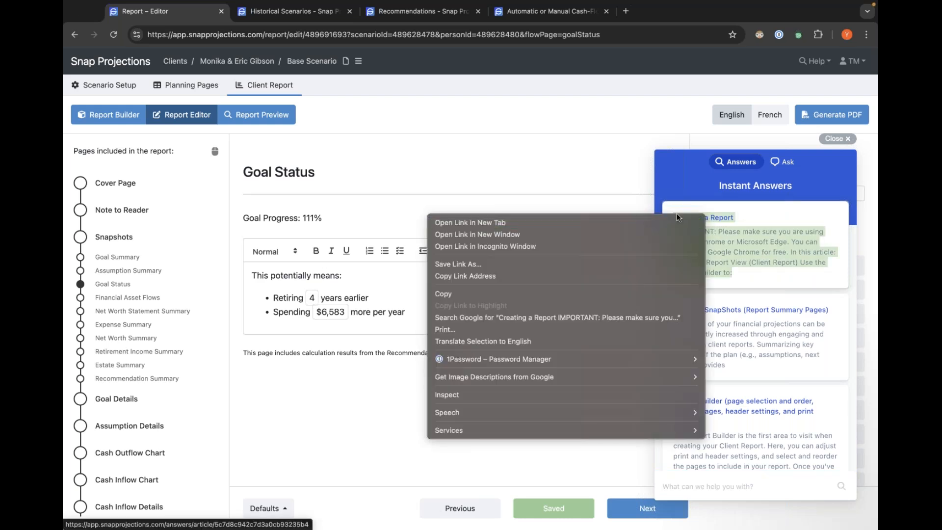
{"action": "left_click", "coordinate": [667, 222]}
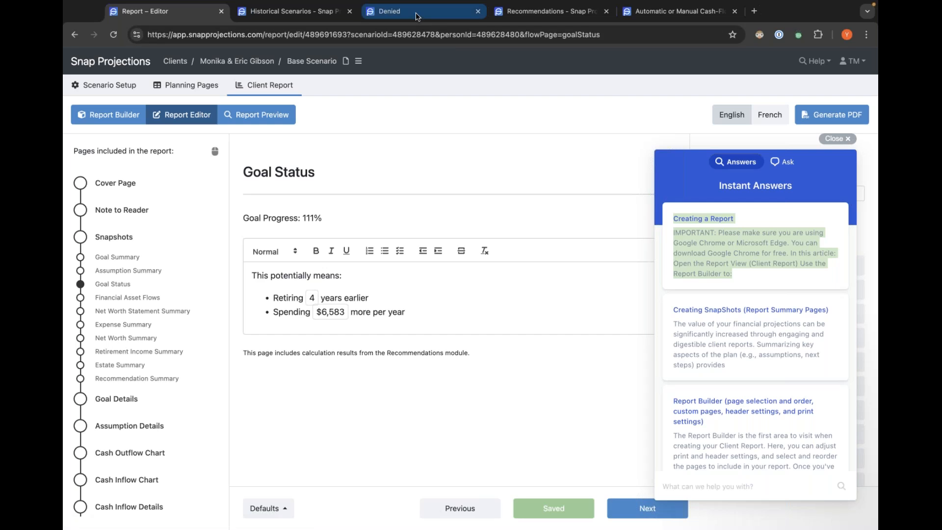
{"action": "left_click", "coordinate": [478, 11]}
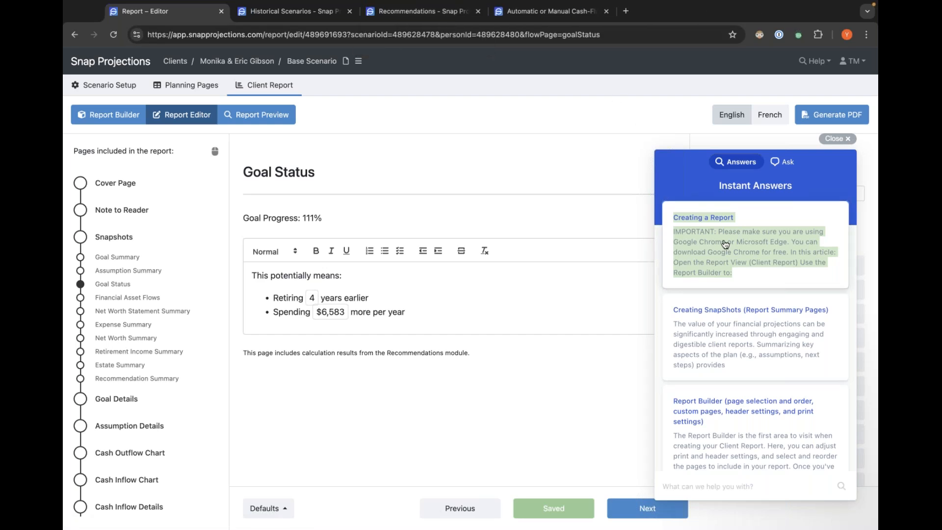
Open the Creating a Report help article in its own tab and scroll through its sections.
{"action": "left_click", "coordinate": [725, 244]}
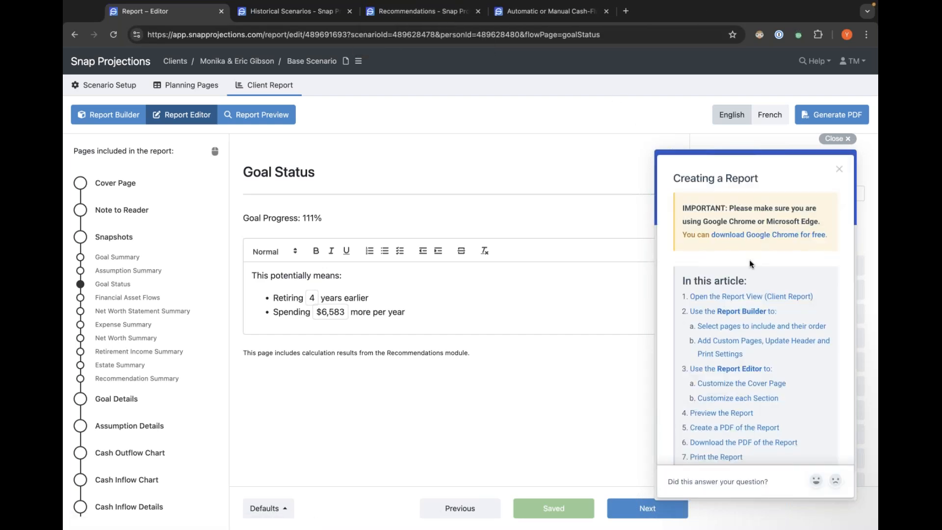
{"action": "left_click", "coordinate": [731, 180]}
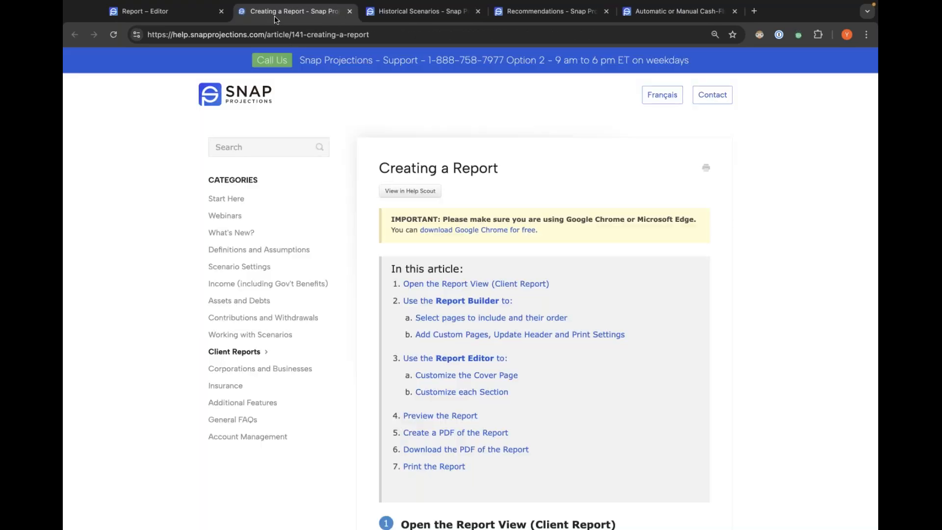
{"action": "scroll", "coordinate": [428, 130], "scroll_direction": "down", "scroll_amount": 7}
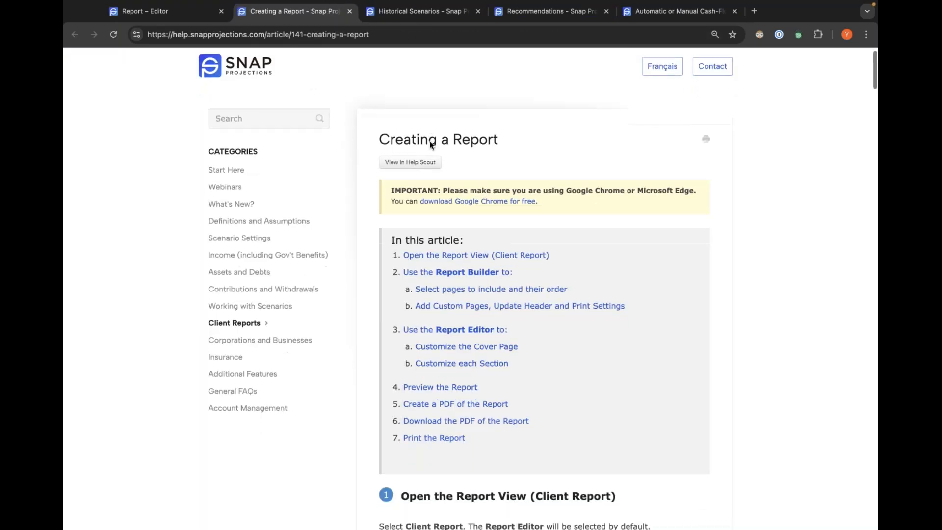
{"action": "scroll", "coordinate": [443, 447], "scroll_direction": "down", "scroll_amount": 15}
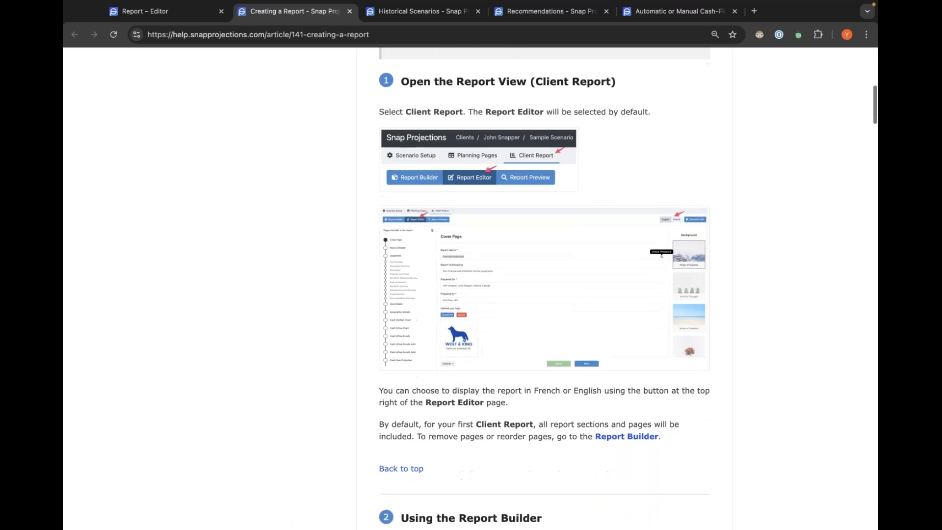
{"action": "scroll", "coordinate": [444, 447], "scroll_direction": "down", "scroll_amount": 8}
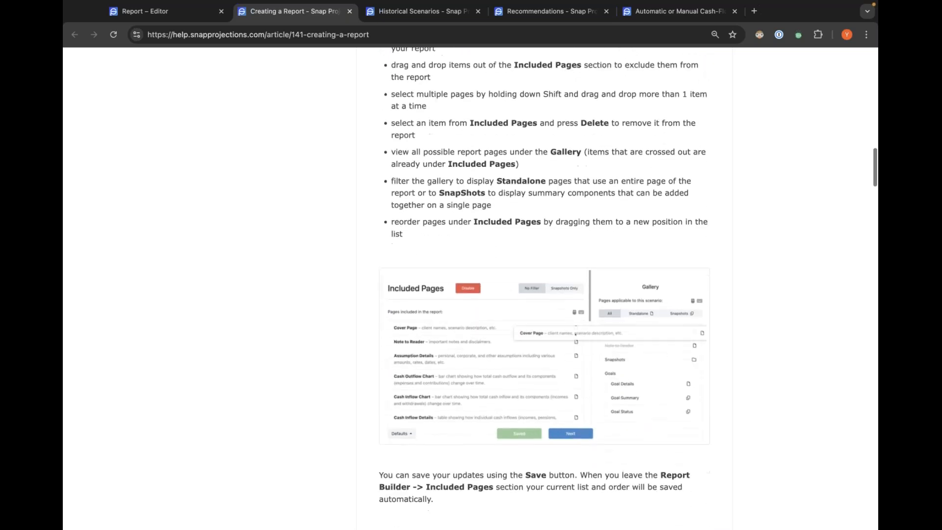
{"action": "scroll", "coordinate": [434, 168], "scroll_direction": "up", "scroll_amount": 2}
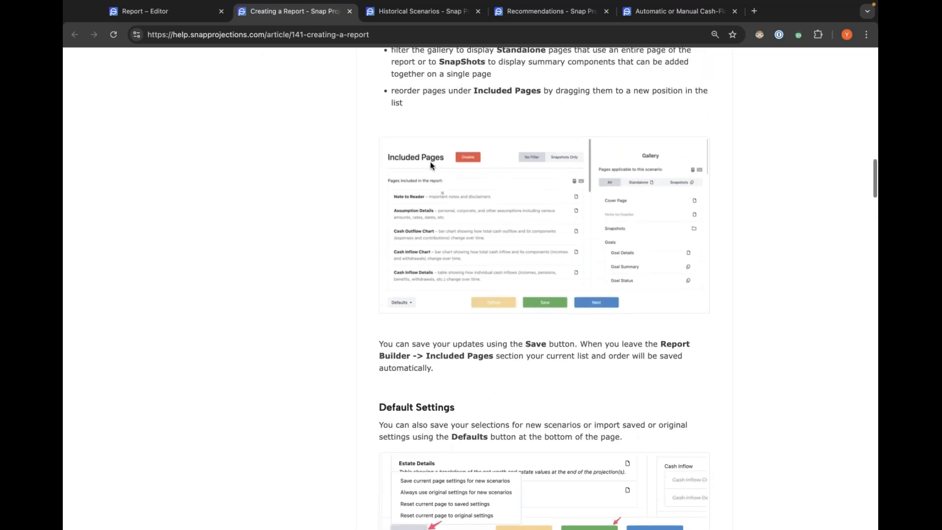
Return to the report editor, close the help panel, and open the Report Preview.
{"action": "left_click", "coordinate": [177, 15]}
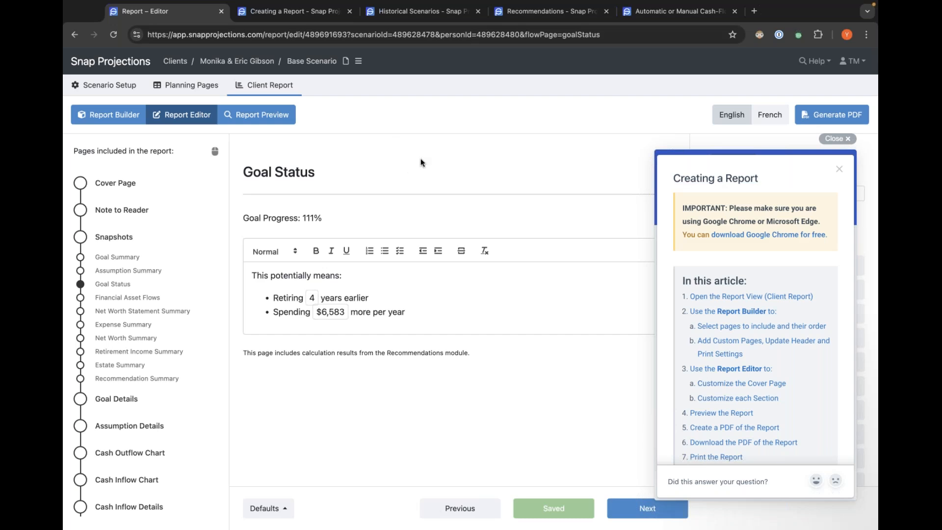
{"action": "left_click", "coordinate": [837, 138]}
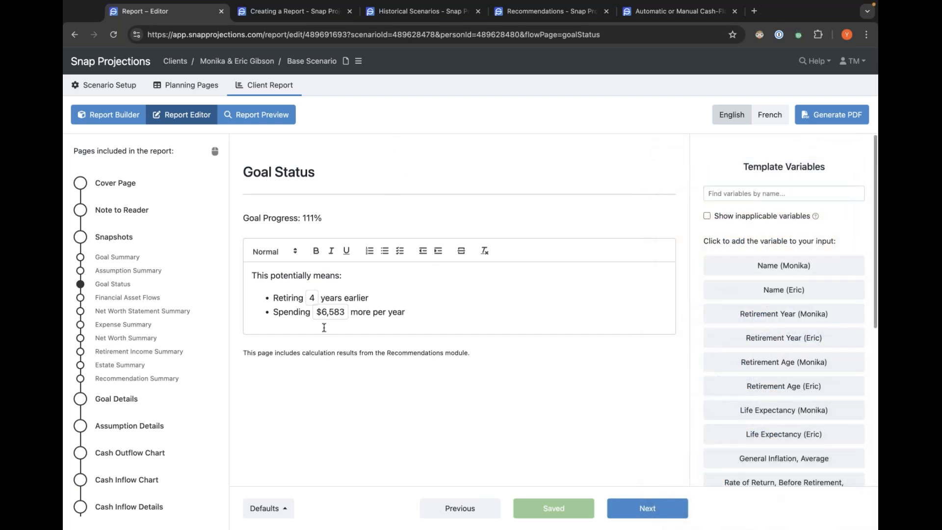
{"action": "left_click", "coordinate": [263, 120]}
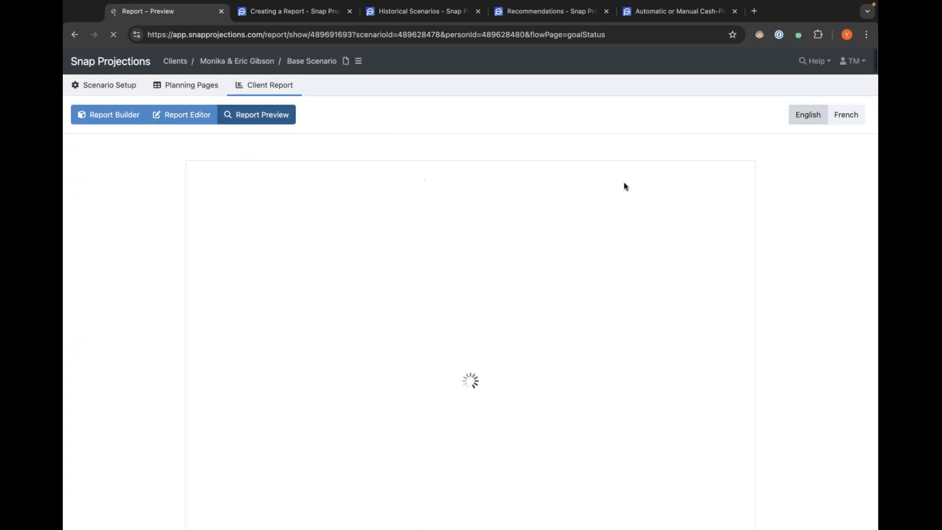
Scroll the cover page preview, then open the Cover Page in the report editor and review its logo settings.
{"action": "scroll", "coordinate": [824, 264], "scroll_direction": "down", "scroll_amount": 3}
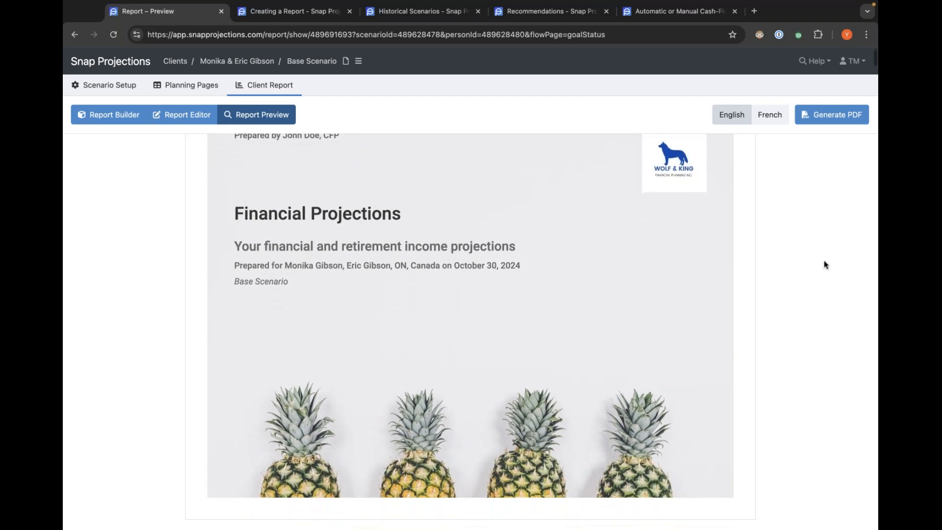
{"action": "scroll", "coordinate": [824, 264], "scroll_direction": "up", "scroll_amount": 3}
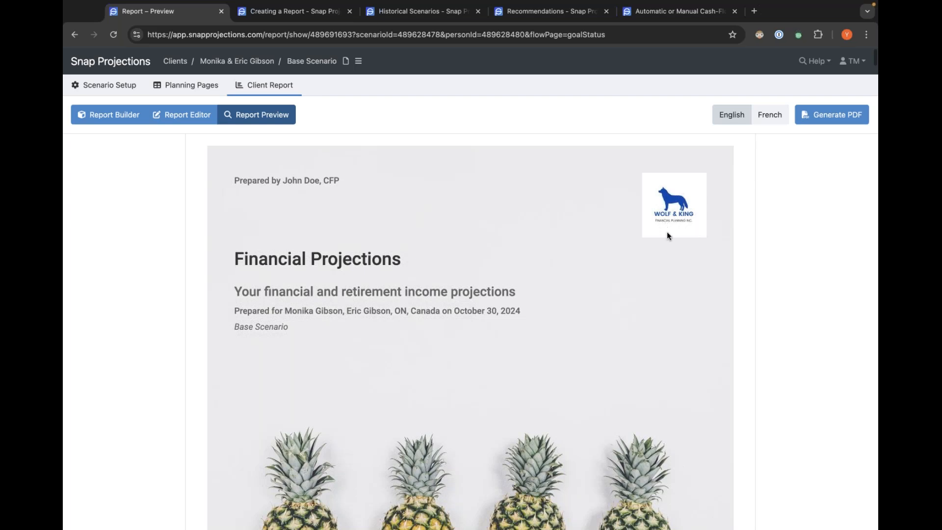
{"action": "left_click", "coordinate": [174, 115]}
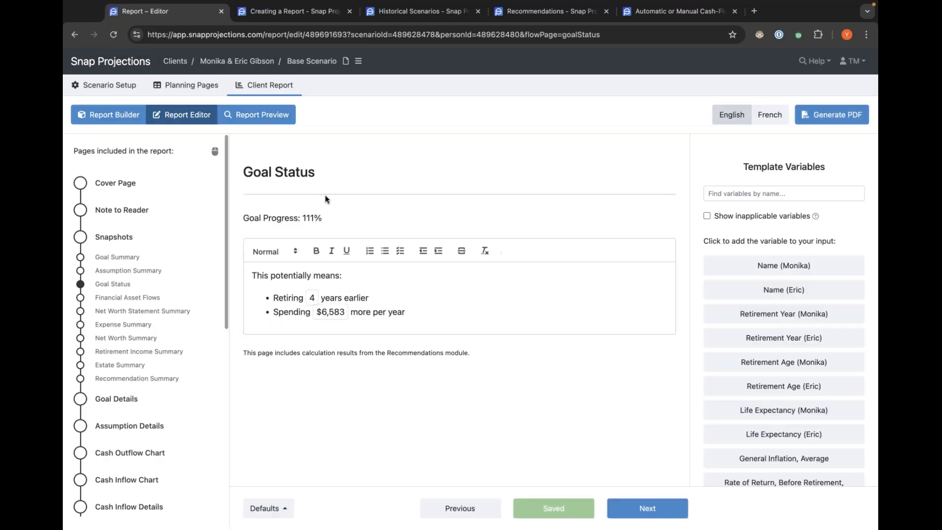
{"action": "left_click", "coordinate": [119, 187]}
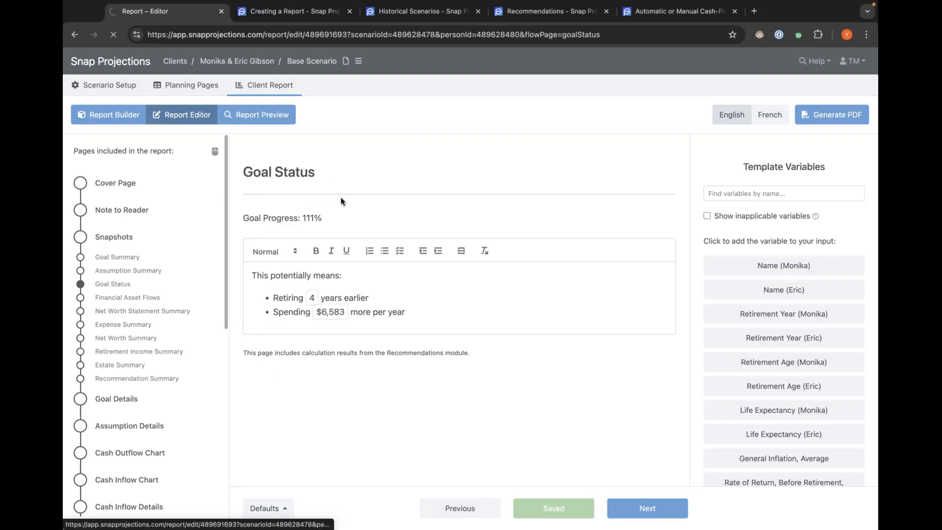
{"action": "scroll", "coordinate": [378, 204], "scroll_direction": "down", "scroll_amount": 2}
{"action": "left_click", "coordinate": [280, 456]}
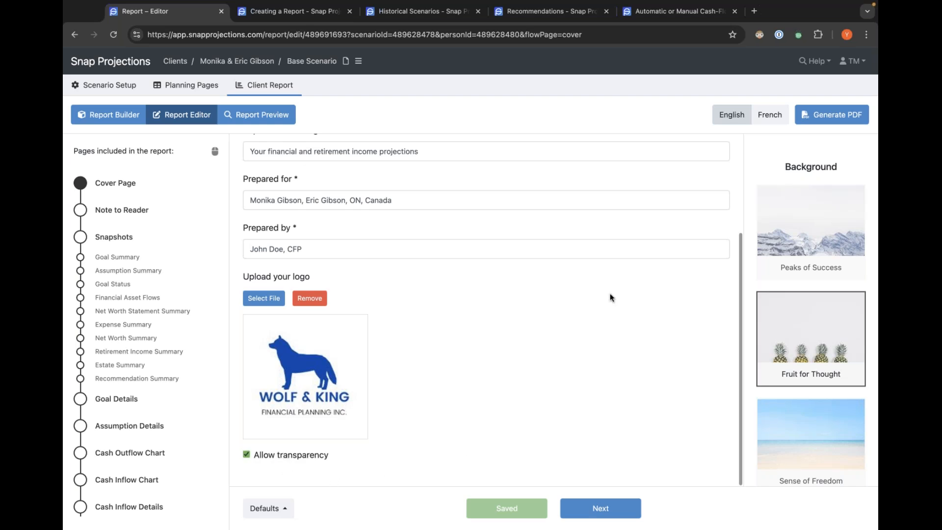
Open the Report Preview and scroll through the cover, Note to Reader and snapshot summary pages.
{"action": "left_click", "coordinate": [250, 118]}
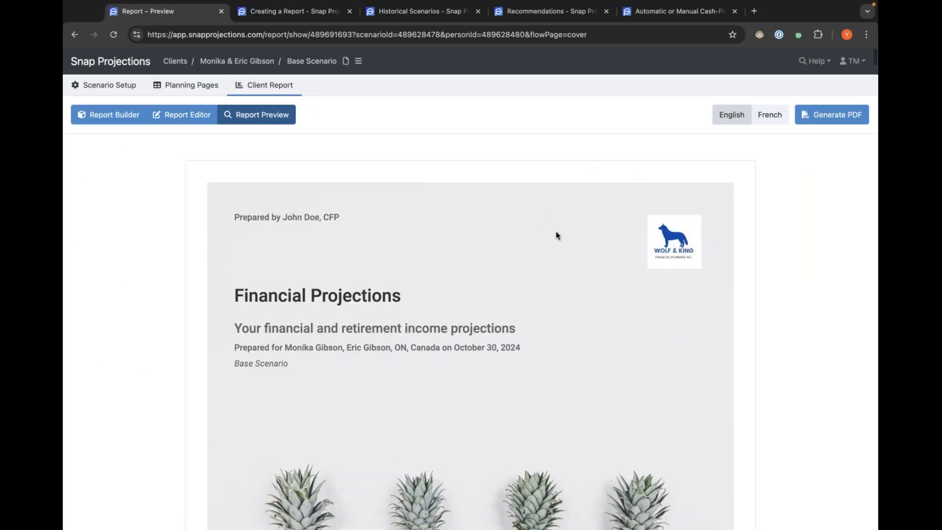
{"action": "scroll", "coordinate": [556, 232], "scroll_direction": "down", "scroll_amount": 3}
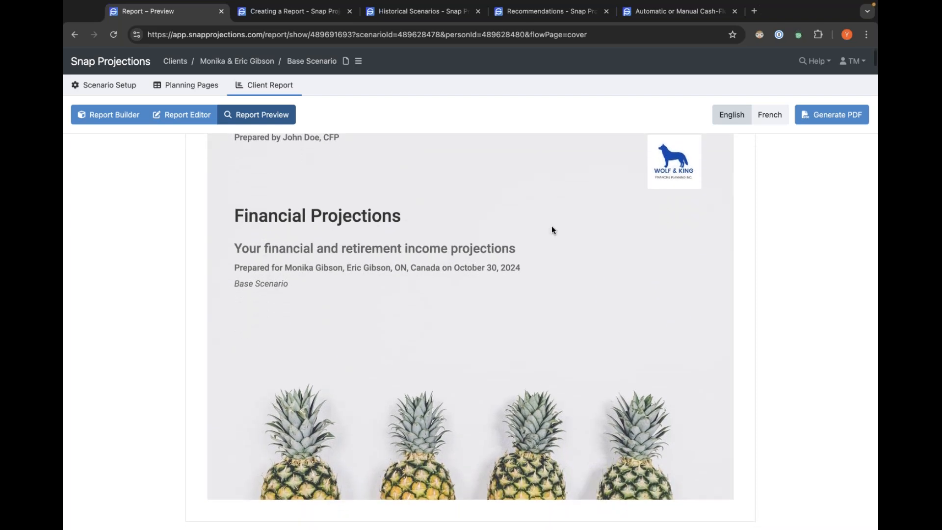
{"action": "scroll", "coordinate": [553, 227], "scroll_direction": "down", "scroll_amount": 10}
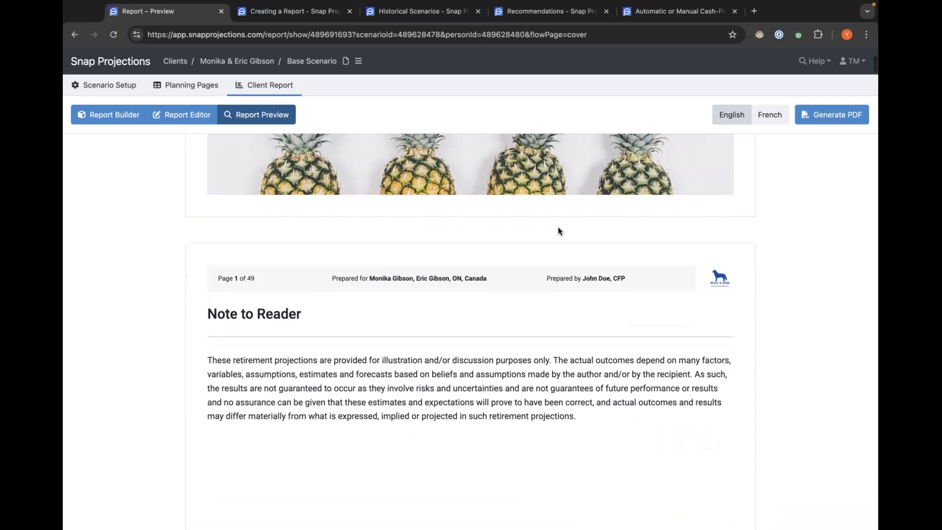
{"action": "scroll", "coordinate": [558, 229], "scroll_direction": "down", "scroll_amount": 15}
{"action": "scroll", "coordinate": [558, 231], "scroll_direction": "down", "scroll_amount": 5}
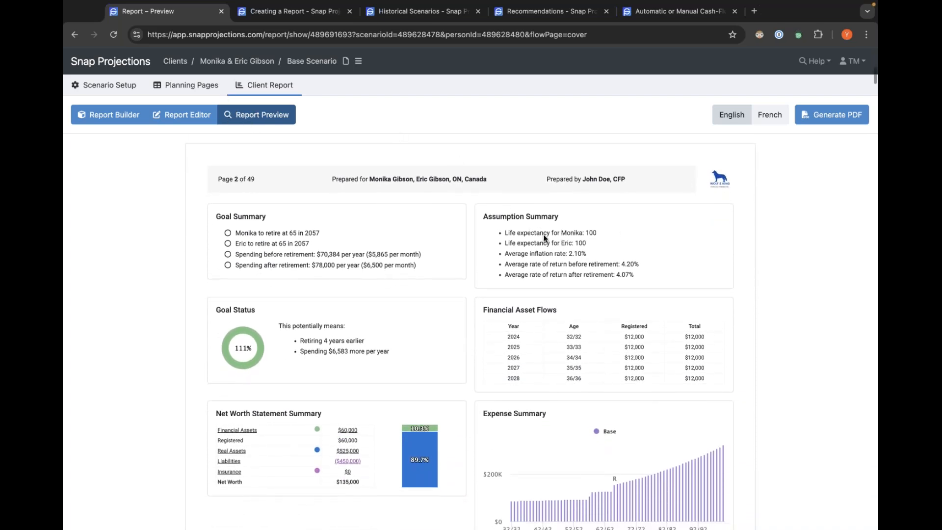
{"action": "scroll", "coordinate": [465, 332], "scroll_direction": "down", "scroll_amount": 2}
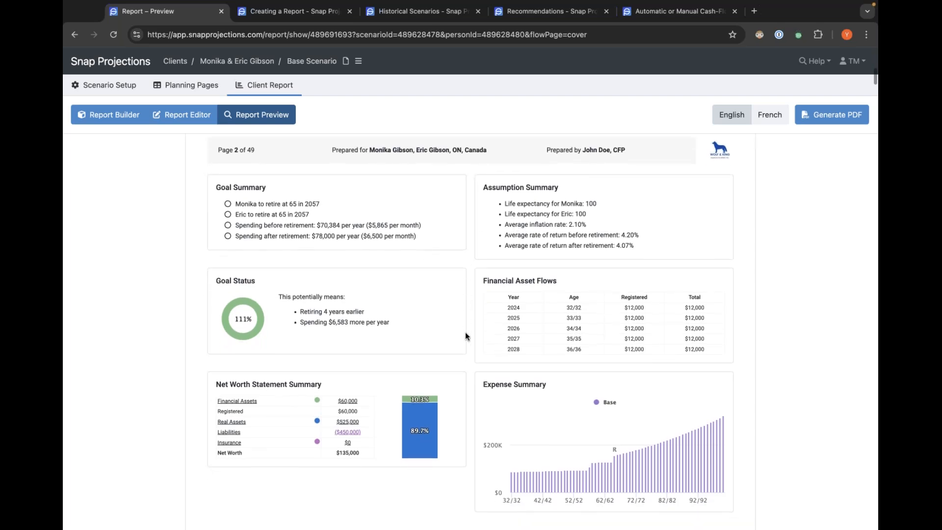
{"action": "scroll", "coordinate": [465, 333], "scroll_direction": "down", "scroll_amount": 5}
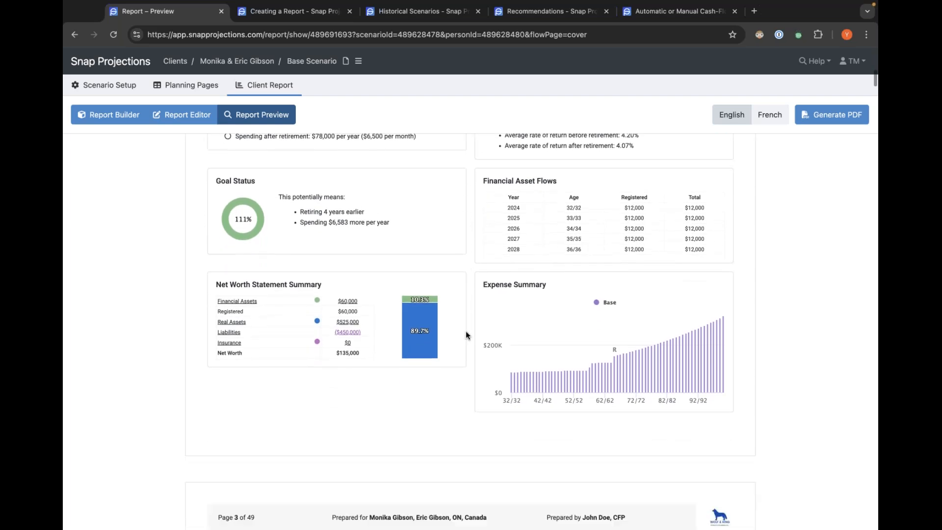
{"action": "scroll", "coordinate": [466, 332], "scroll_direction": "down", "scroll_amount": 6}
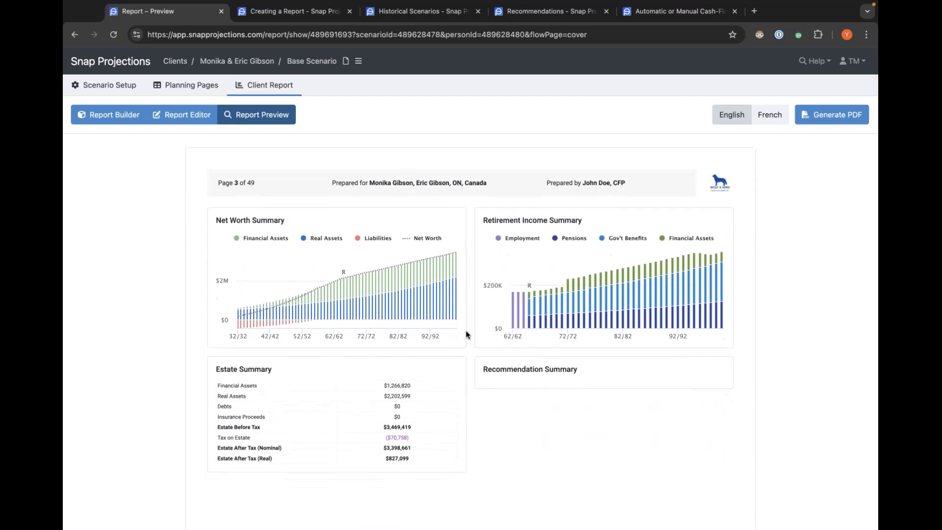
{"action": "scroll", "coordinate": [466, 333], "scroll_direction": "down", "scroll_amount": 1}
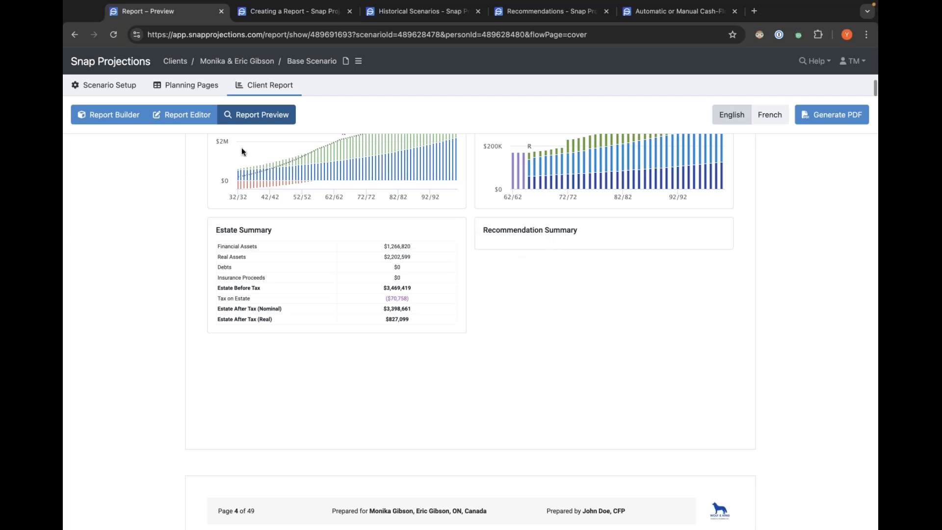
Open the Recommendation Summary page in the report editor and enter the note 'Add some notes here.'.
{"action": "left_click", "coordinate": [188, 115]}
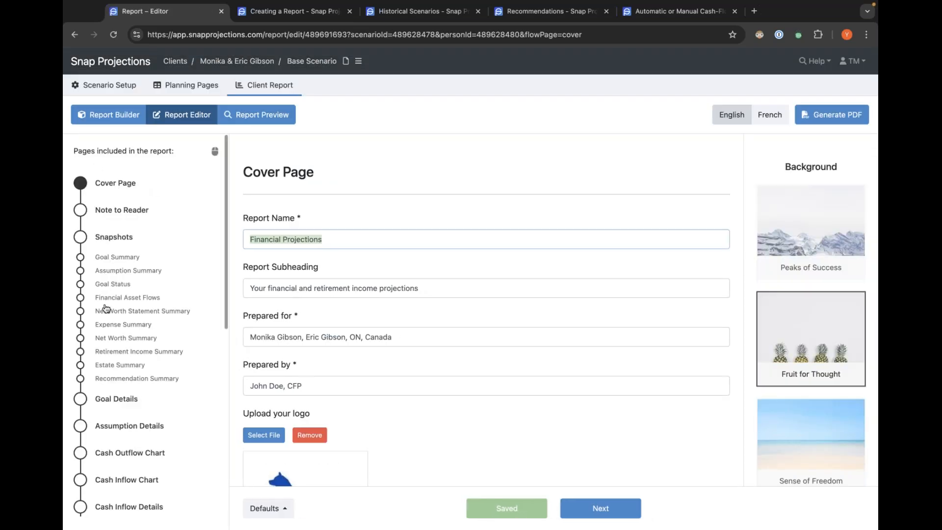
{"action": "left_click", "coordinate": [103, 380]}
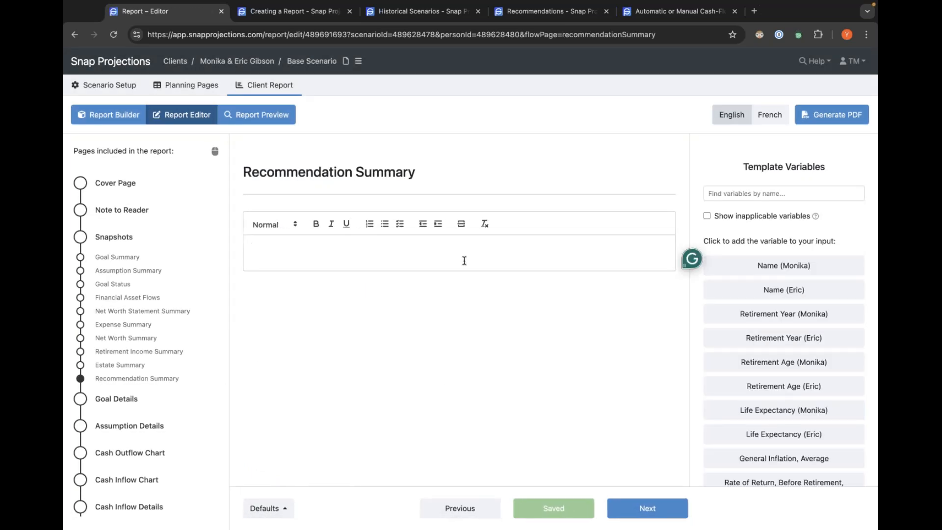
{"action": "type", "text": "Add some notes here."}
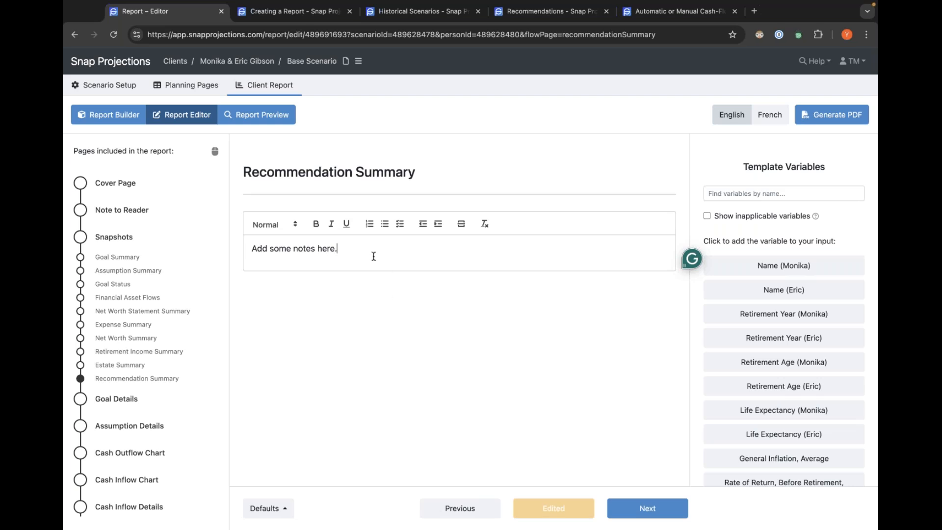
Make the word 'here' bold and underlined, then start a numbered list on a new line.
{"action": "left_click", "coordinate": [290, 226]}
{"action": "left_click", "coordinate": [301, 229]}
{"action": "left_click_drag", "start_coordinate": [343, 247], "coordinate": [310, 236]}
{"action": "left_click", "coordinate": [316, 224]}
{"action": "left_click", "coordinate": [353, 244]}
{"action": "double_click", "coordinate": [321, 246]}
{"action": "left_click", "coordinate": [346, 224]}
{"action": "left_click", "coordinate": [348, 244]}
{"action": "key", "text": "Return"}
{"action": "left_click", "coordinate": [369, 225]}
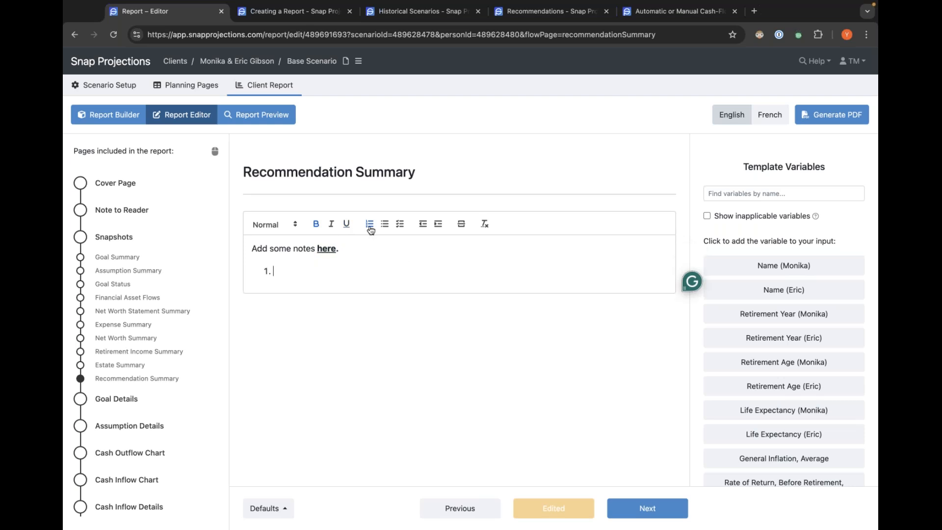
Turn the new line into a checklist item reading 'action item', tick it and add another item.
{"action": "left_click", "coordinate": [385, 225]}
{"action": "left_click", "coordinate": [400, 225]}
{"action": "type", "text": "action item"}
{"action": "left_click", "coordinate": [265, 271]}
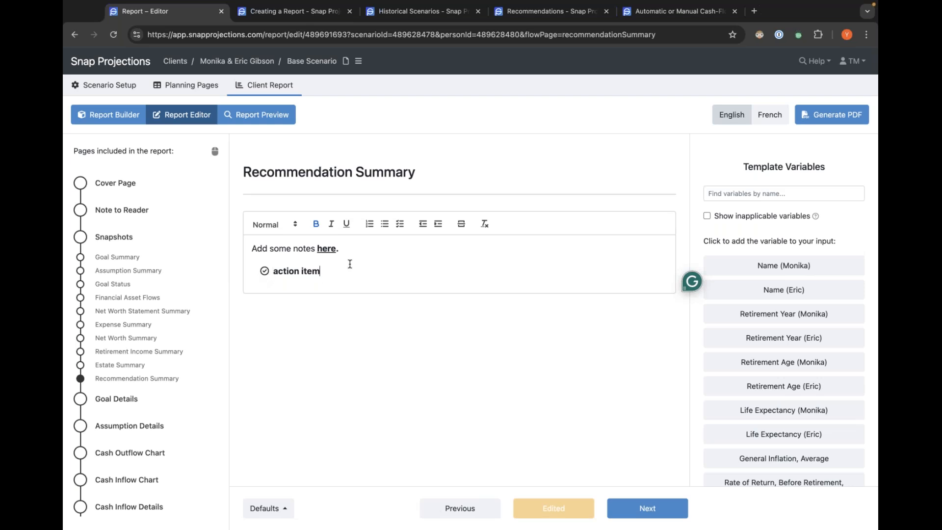
{"action": "key", "text": "Return"}
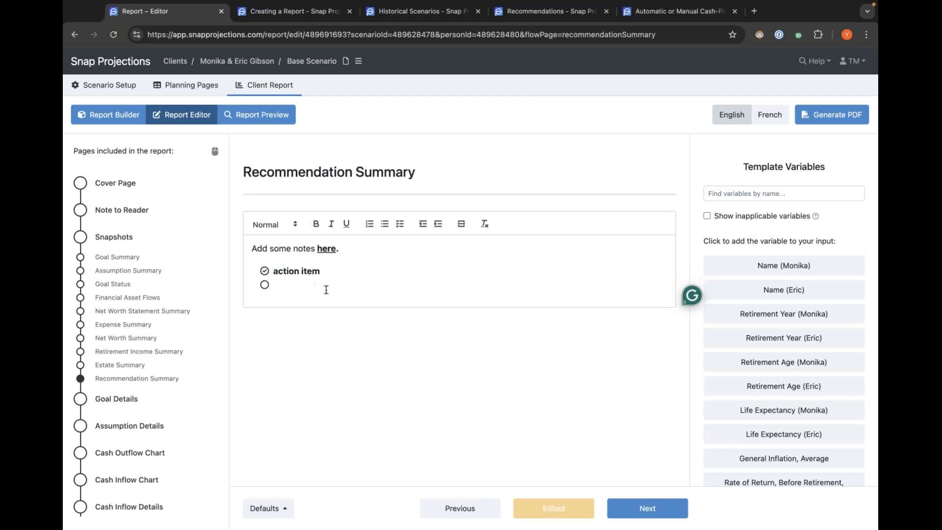
Preview the report and scroll to the Recommendation Summary and the Goal and Assumption Details pages.
{"action": "left_click_drag", "start_coordinate": [326, 290], "coordinate": [258, 250]}
{"action": "left_click", "coordinate": [284, 269]}
{"action": "left_click", "coordinate": [260, 115]}
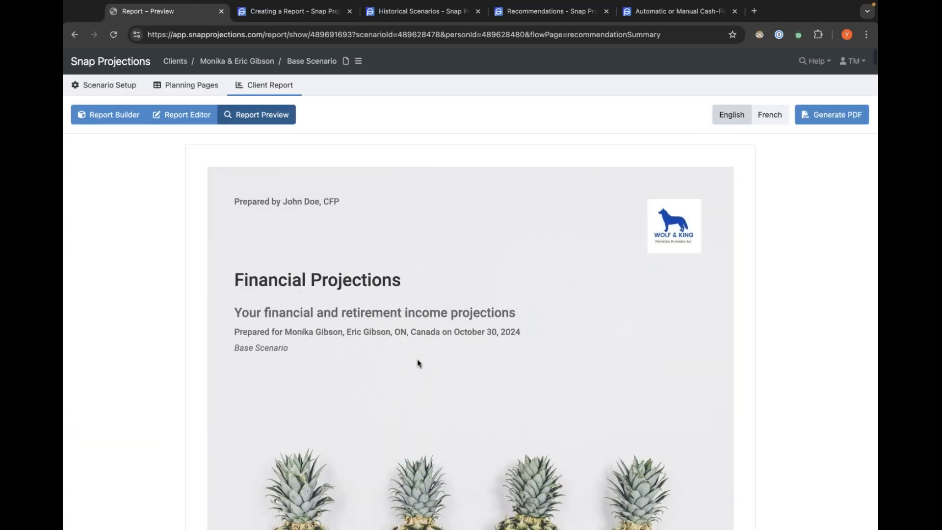
{"action": "scroll", "coordinate": [422, 361], "scroll_direction": "down", "scroll_amount": 4}
{"action": "scroll", "coordinate": [424, 360], "scroll_direction": "down", "scroll_amount": 15}
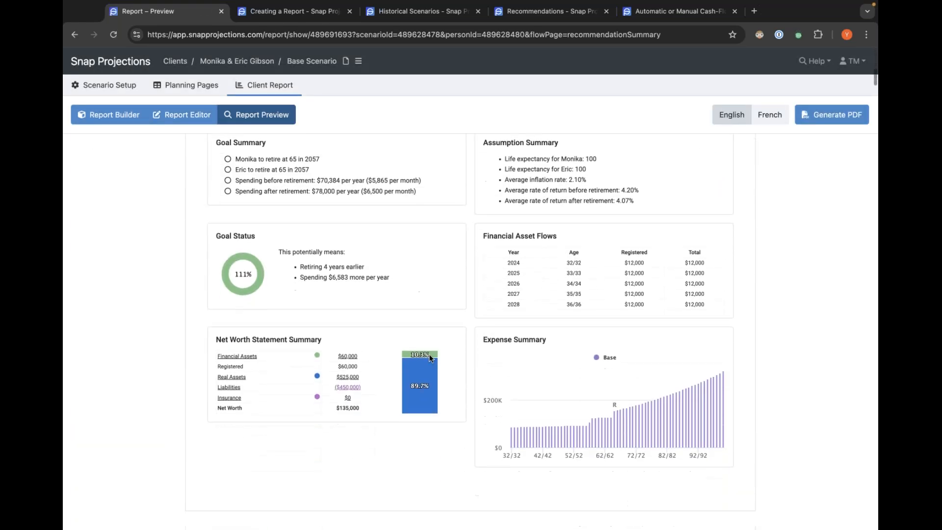
{"action": "scroll", "coordinate": [433, 360], "scroll_direction": "down", "scroll_amount": 5}
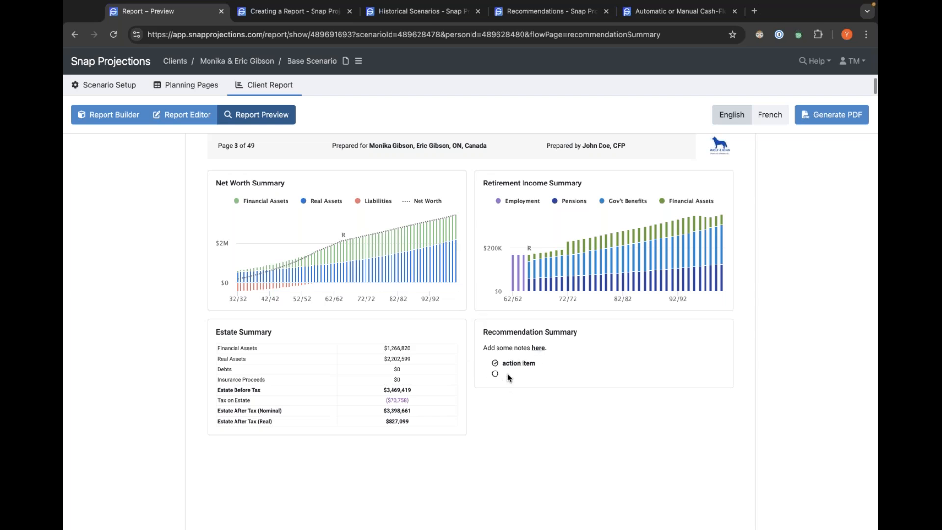
{"action": "scroll", "coordinate": [507, 373], "scroll_direction": "down", "scroll_amount": 5}
{"action": "scroll", "coordinate": [511, 374], "scroll_direction": "down", "scroll_amount": 4}
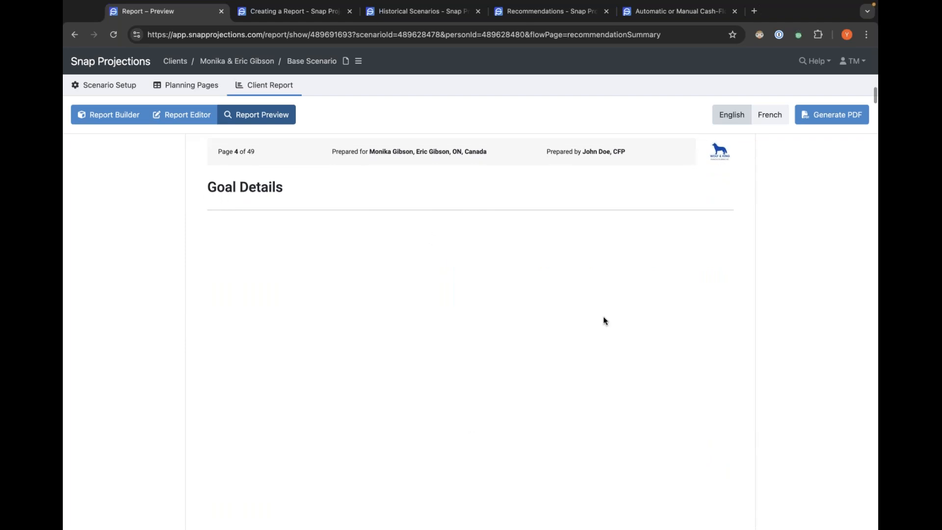
{"action": "scroll", "coordinate": [352, 376], "scroll_direction": "down", "scroll_amount": 8}
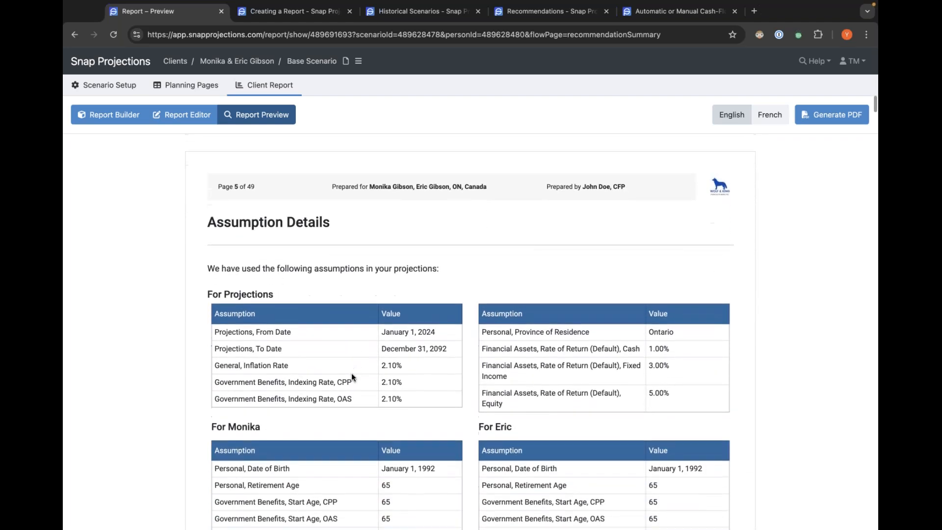
{"action": "scroll", "coordinate": [348, 376], "scroll_direction": "up", "scroll_amount": 5}
{"action": "scroll", "coordinate": [347, 375], "scroll_direction": "up", "scroll_amount": 5}
{"action": "scroll", "coordinate": [348, 375], "scroll_direction": "down", "scroll_amount": 10}
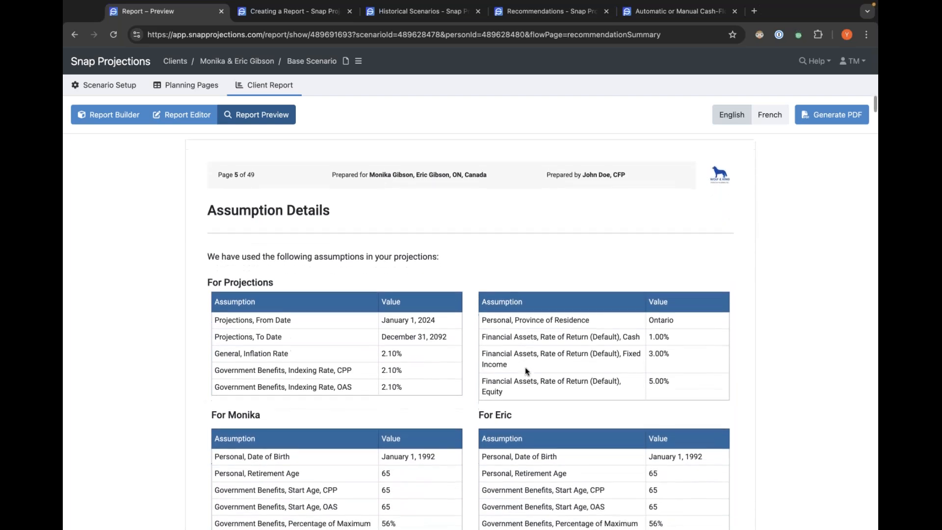
{"action": "scroll", "coordinate": [482, 375], "scroll_direction": "down", "scroll_amount": 2}
{"action": "scroll", "coordinate": [482, 375], "scroll_direction": "down", "scroll_amount": 20}
Return to the Recommendation Summary editor and delete all of its note content.
{"action": "left_click", "coordinate": [187, 116]}
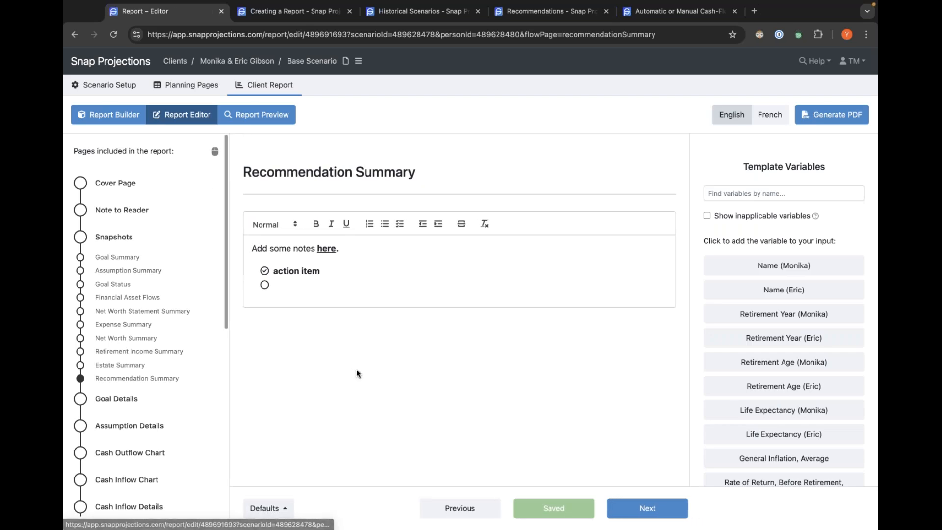
{"action": "left_click_drag", "start_coordinate": [273, 287], "coordinate": [244, 248]}
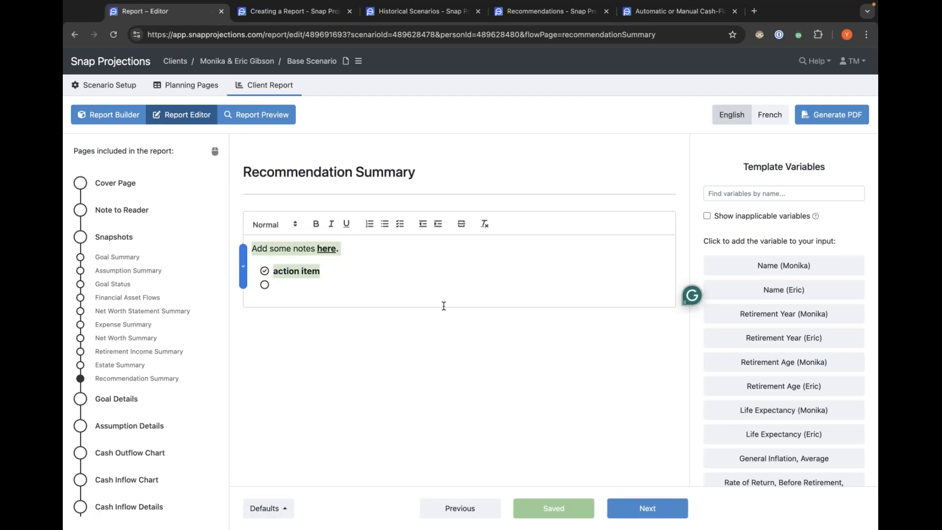
{"action": "key", "text": "BackSpace"}
{"action": "key", "text": "BackSpace"}
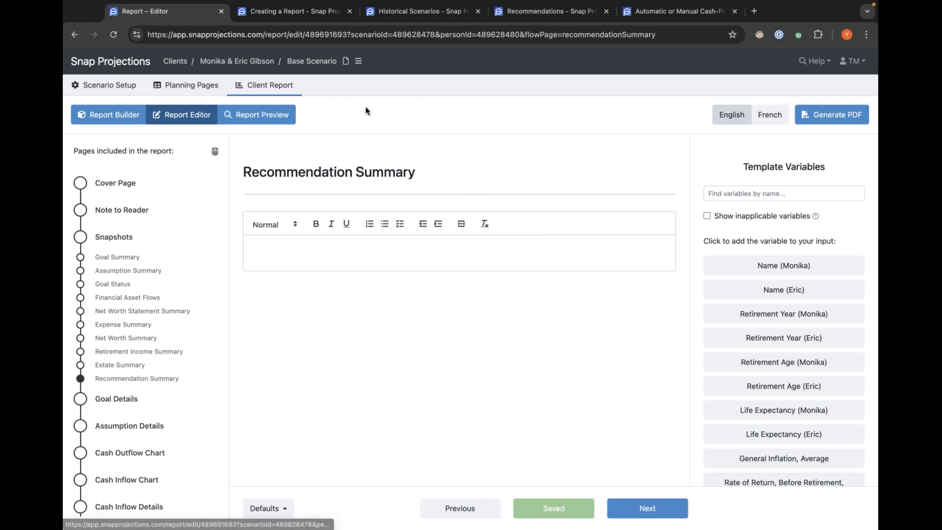
Open the client couple's scenarios from the client list and compare Base Scenario with Base Scenario (Sustainable Spending).
{"action": "left_click", "coordinate": [177, 62]}
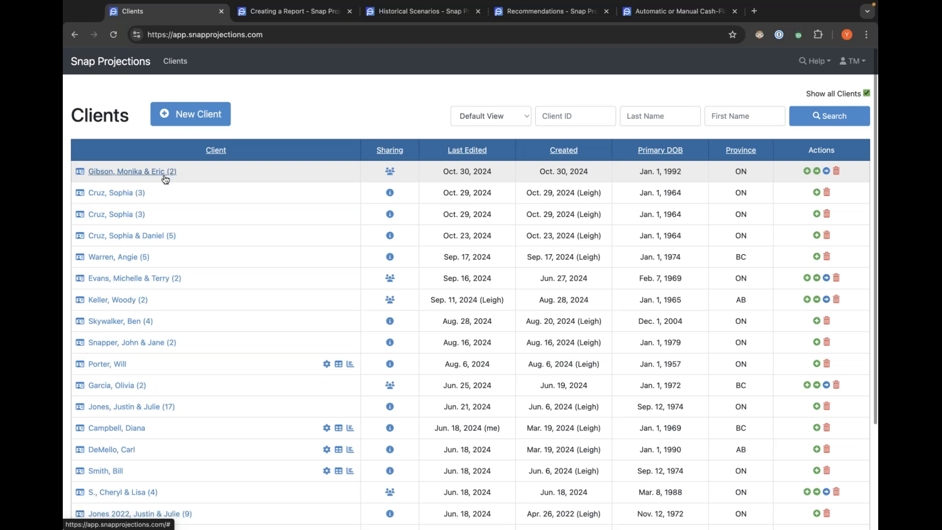
{"action": "left_click", "coordinate": [148, 173]}
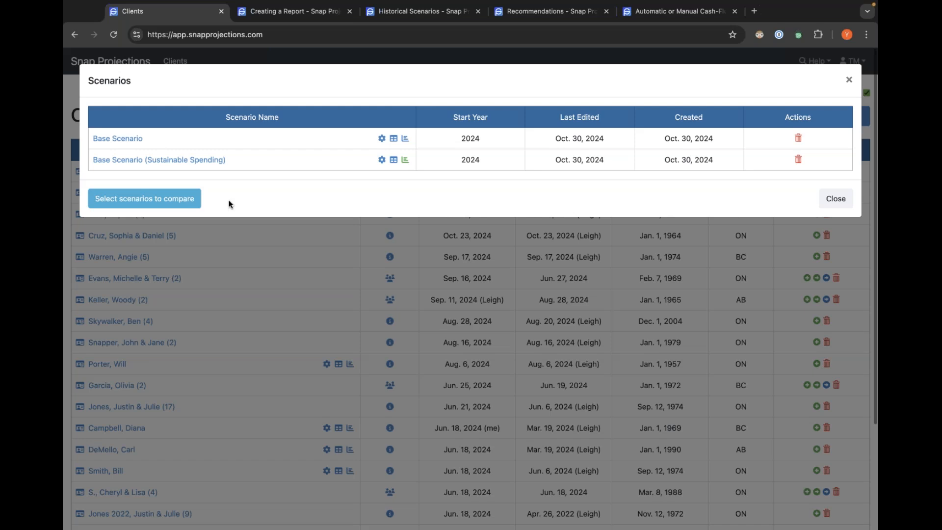
{"action": "left_click", "coordinate": [127, 200]}
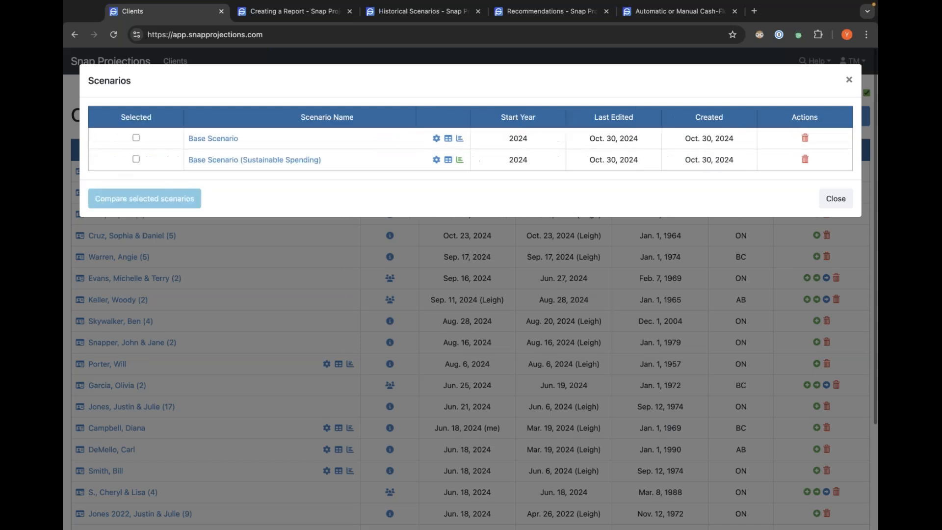
{"action": "left_click", "coordinate": [136, 159]}
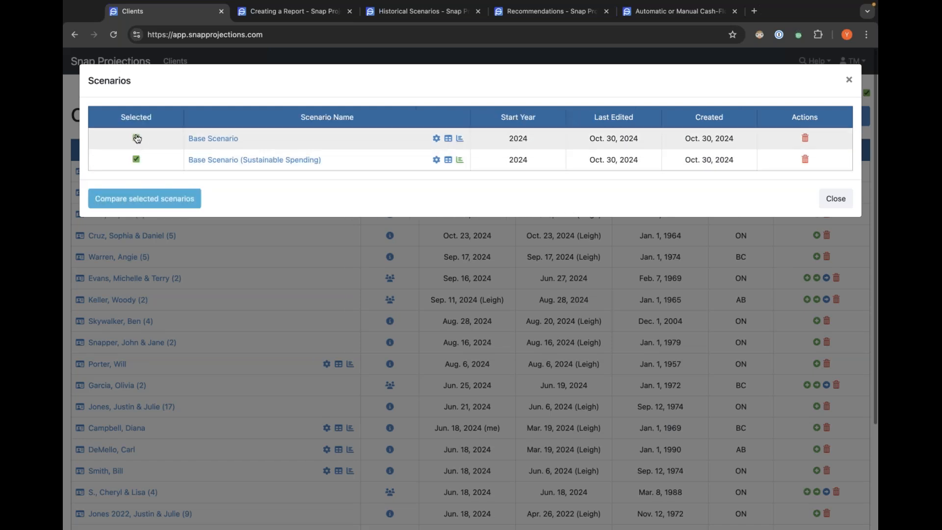
{"action": "left_click", "coordinate": [137, 138]}
{"action": "left_click", "coordinate": [159, 197]}
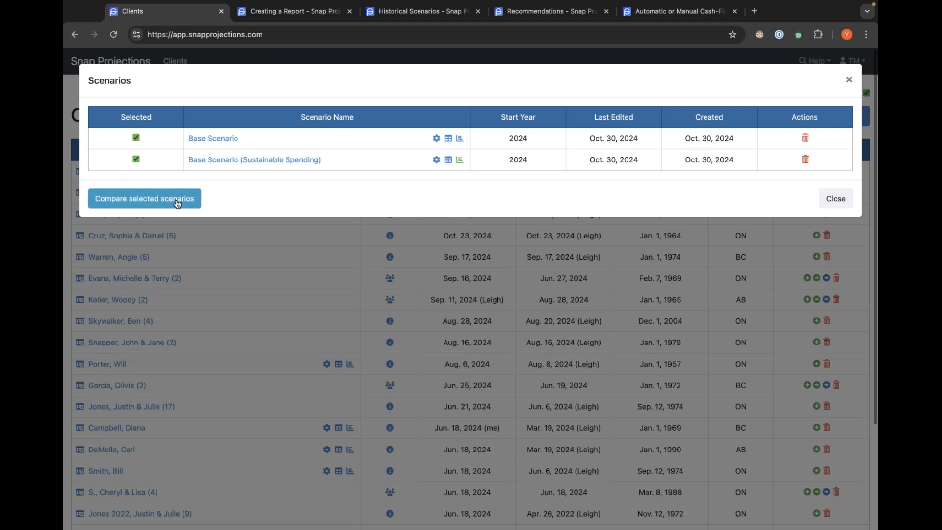
{"action": "left_click", "coordinate": [141, 199]}
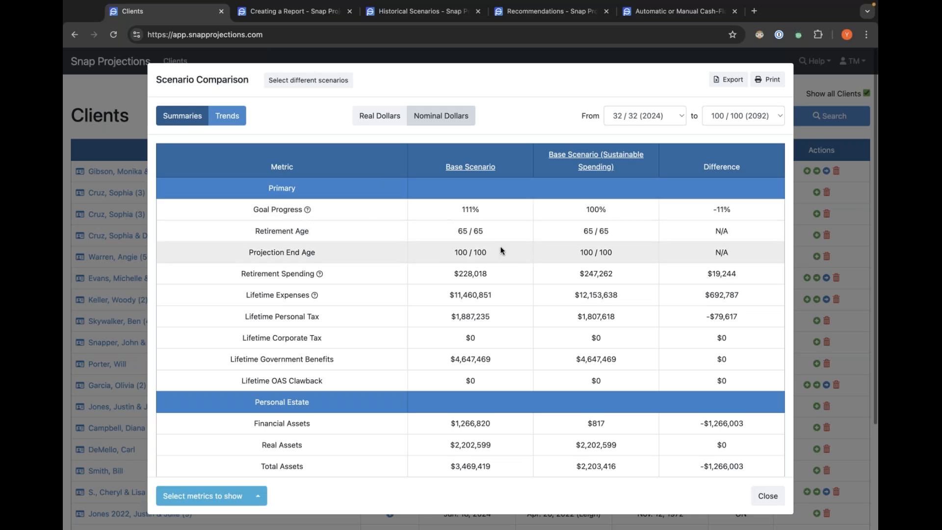
{"action": "scroll", "coordinate": [520, 216], "scroll_direction": "down", "scroll_amount": 4}
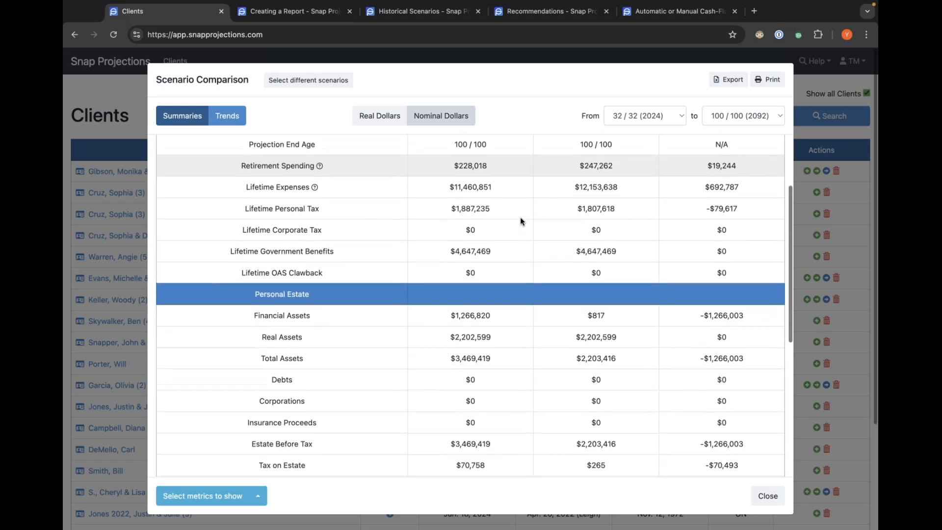
Hide the Corporate Estate metrics from the scenario comparison table.
{"action": "scroll", "coordinate": [520, 217], "scroll_direction": "up", "scroll_amount": 5}
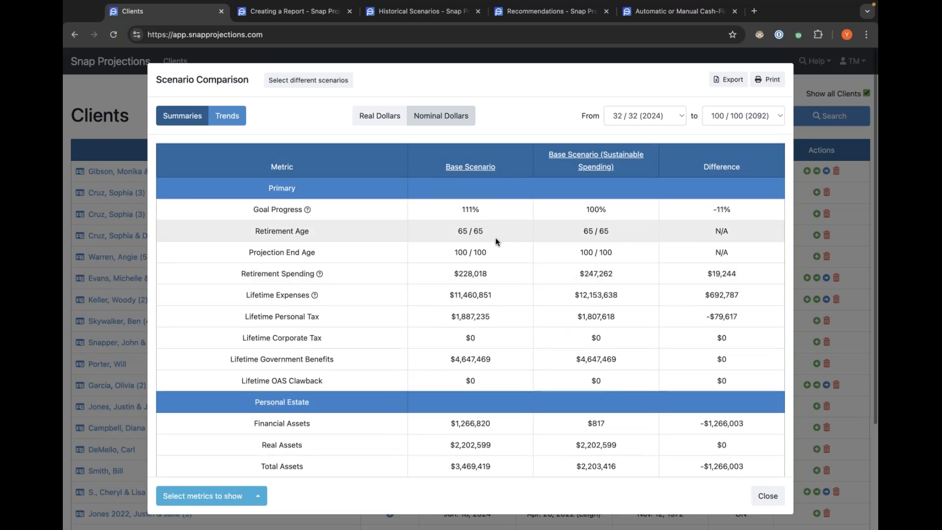
{"action": "scroll", "coordinate": [511, 265], "scroll_direction": "down", "scroll_amount": 1}
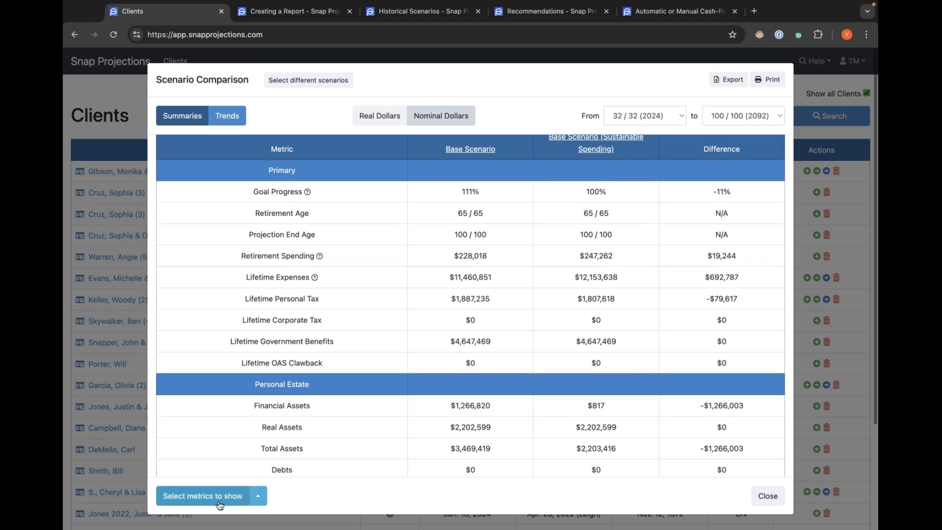
{"action": "left_click", "coordinate": [190, 499]}
{"action": "scroll", "coordinate": [333, 410], "scroll_direction": "down", "scroll_amount": 4}
{"action": "scroll", "coordinate": [328, 411], "scroll_direction": "down", "scroll_amount": 10}
{"action": "scroll", "coordinate": [328, 411], "scroll_direction": "up", "scroll_amount": 12}
{"action": "scroll", "coordinate": [328, 411], "scroll_direction": "down", "scroll_amount": 7}
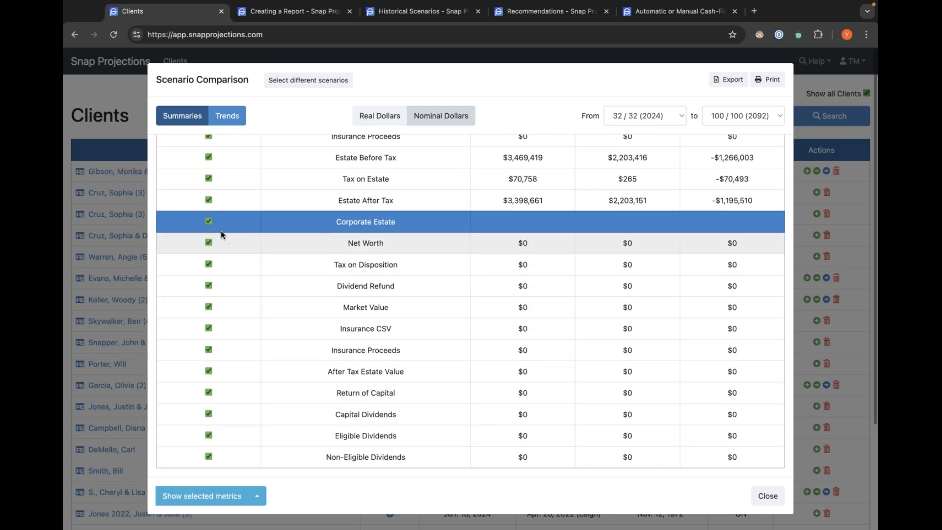
{"action": "left_click", "coordinate": [209, 221]}
{"action": "left_click", "coordinate": [208, 497]}
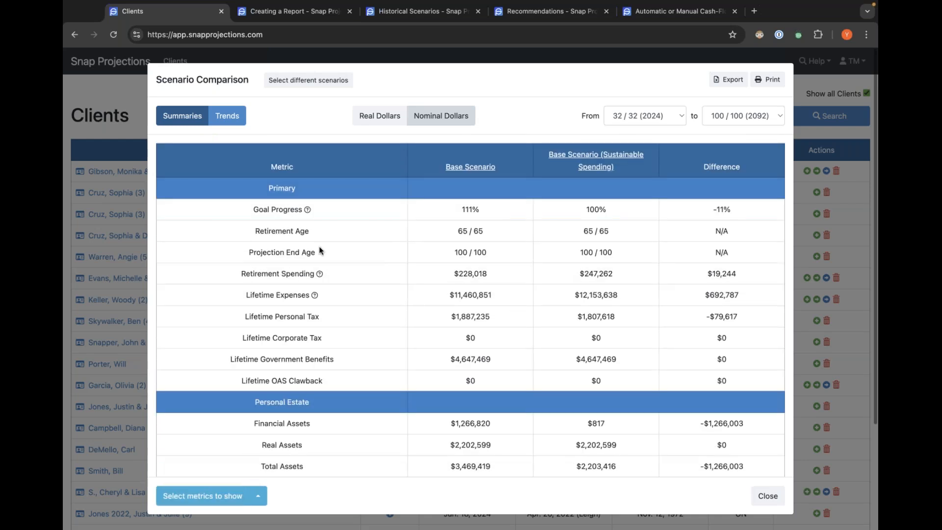
Switch the comparison to real dollars and compare the retirement spending figures of both scenarios.
{"action": "left_click", "coordinate": [382, 116]}
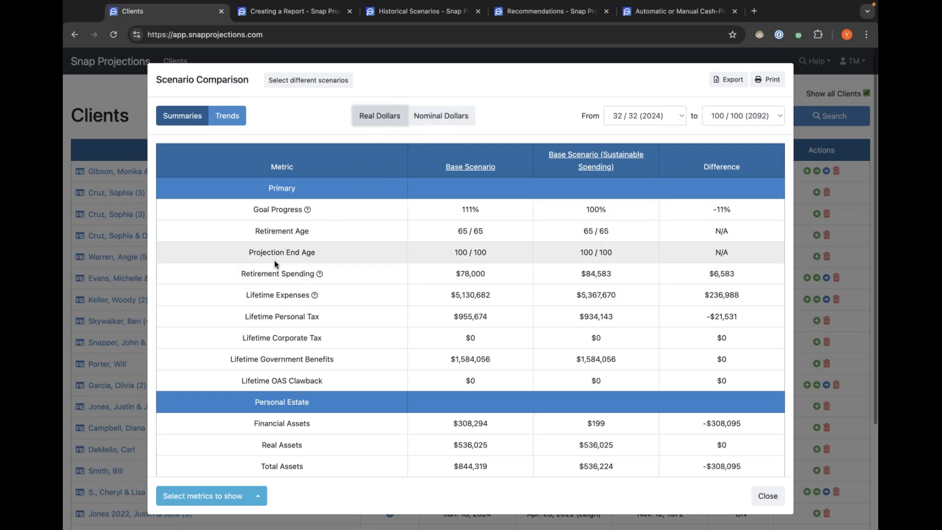
{"action": "left_click_drag", "start_coordinate": [448, 272], "coordinate": [491, 277]}
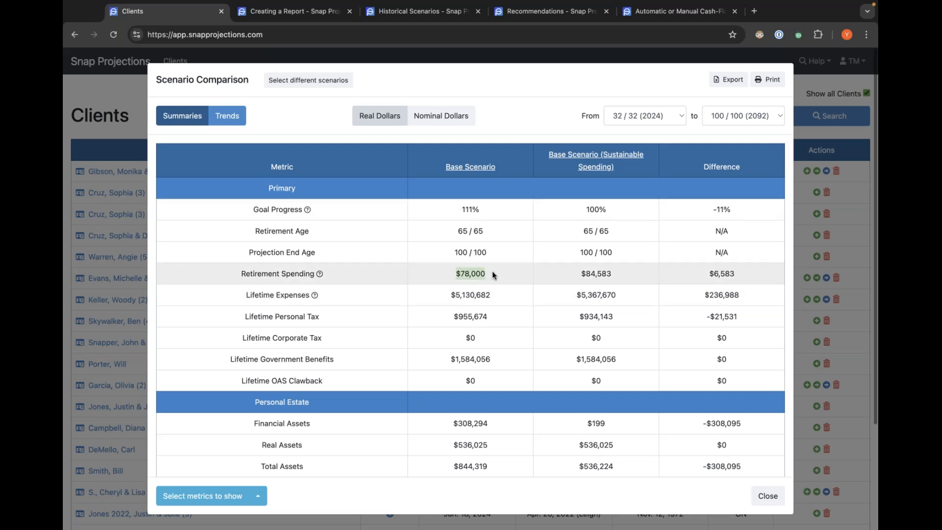
{"action": "left_click_drag", "start_coordinate": [579, 272], "coordinate": [621, 271]}
{"action": "left_click", "coordinate": [621, 274]}
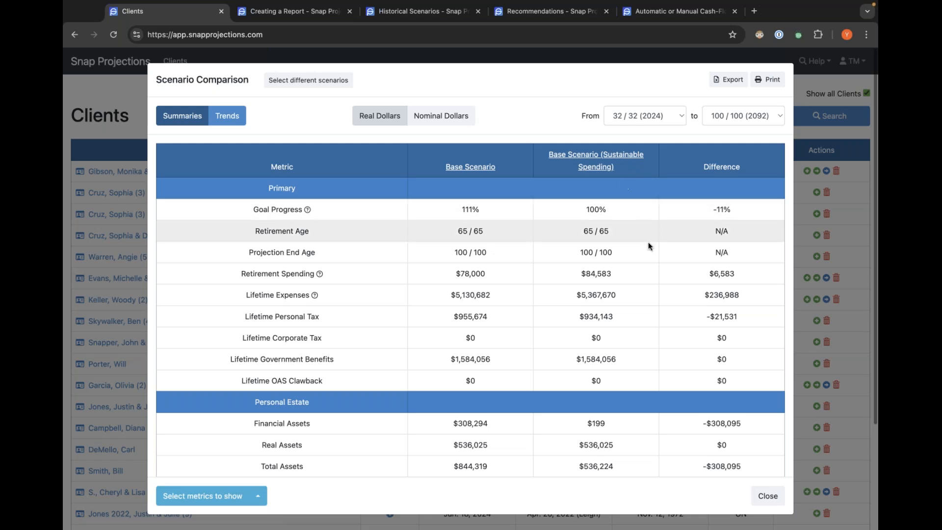
{"action": "left_click_drag", "start_coordinate": [675, 274], "coordinate": [751, 273]}
{"action": "left_click", "coordinate": [735, 273]}
{"action": "scroll", "coordinate": [679, 301], "scroll_direction": "down", "scroll_amount": 5}
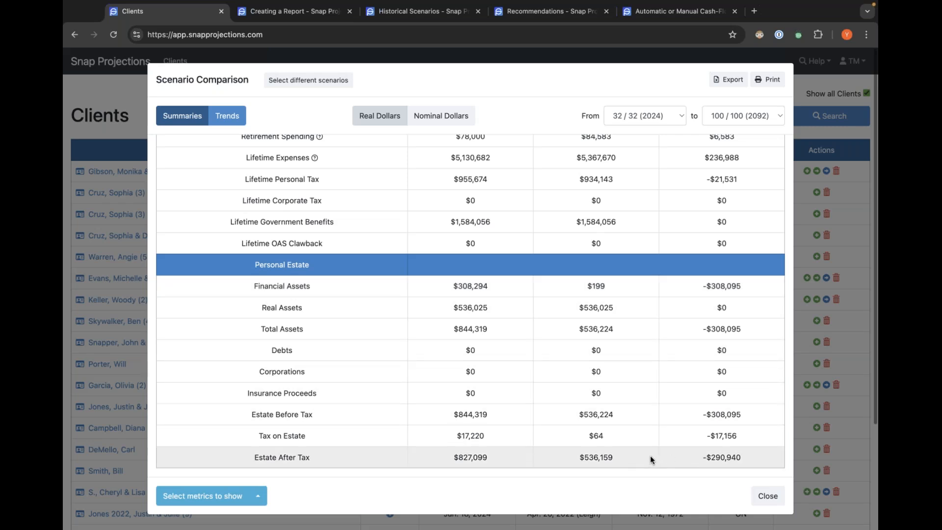
{"action": "scroll", "coordinate": [651, 443], "scroll_direction": "up", "scroll_amount": 3}
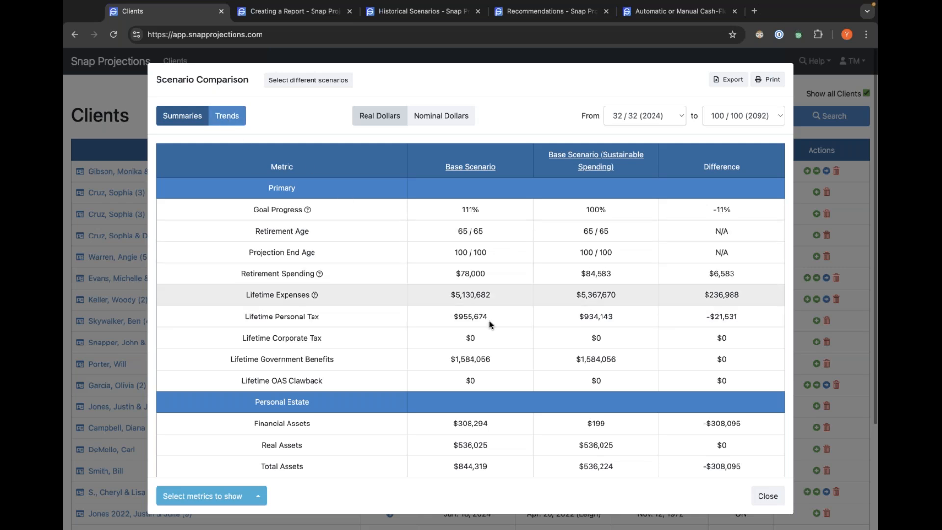
Switch the comparison to the Trends view and scroll through the scenario charts.
{"action": "left_click", "coordinate": [234, 116]}
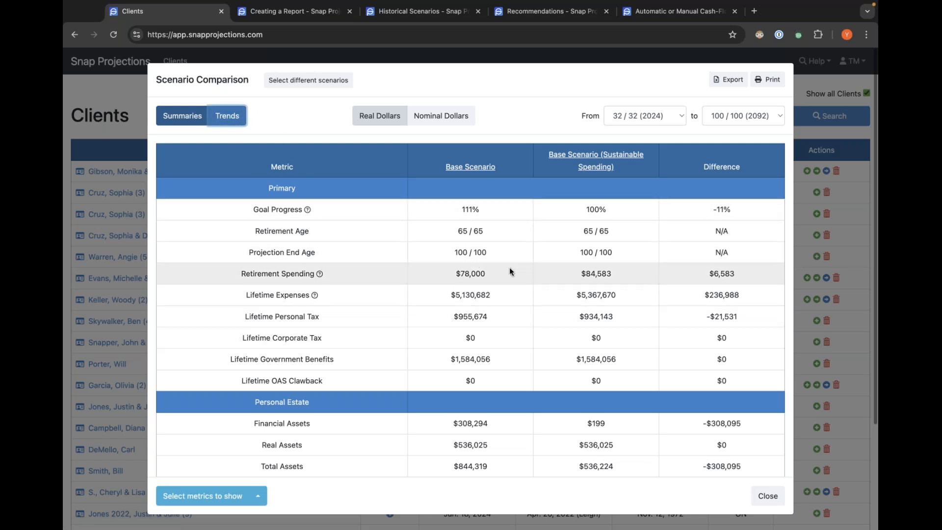
{"action": "left_click", "coordinate": [228, 118]}
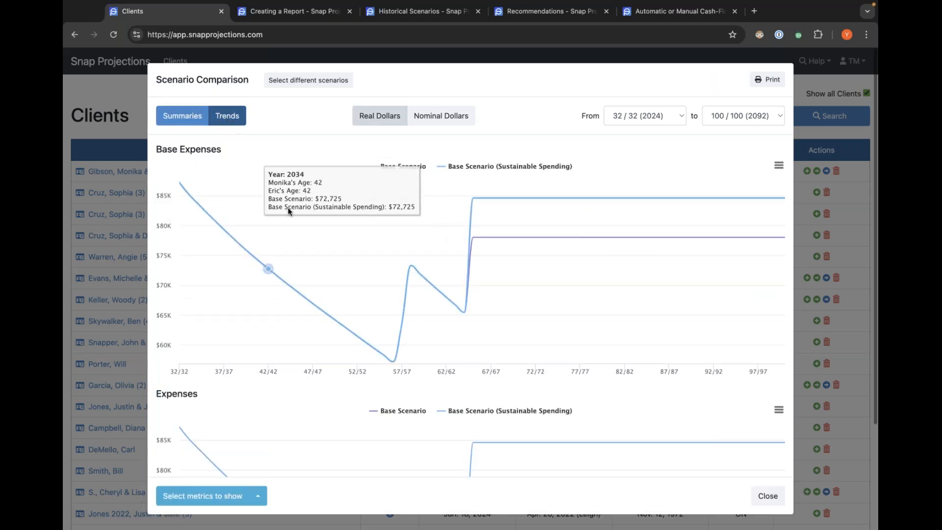
{"action": "scroll", "coordinate": [469, 233], "scroll_direction": "down", "scroll_amount": 2}
{"action": "scroll", "coordinate": [472, 235], "scroll_direction": "down", "scroll_amount": 5}
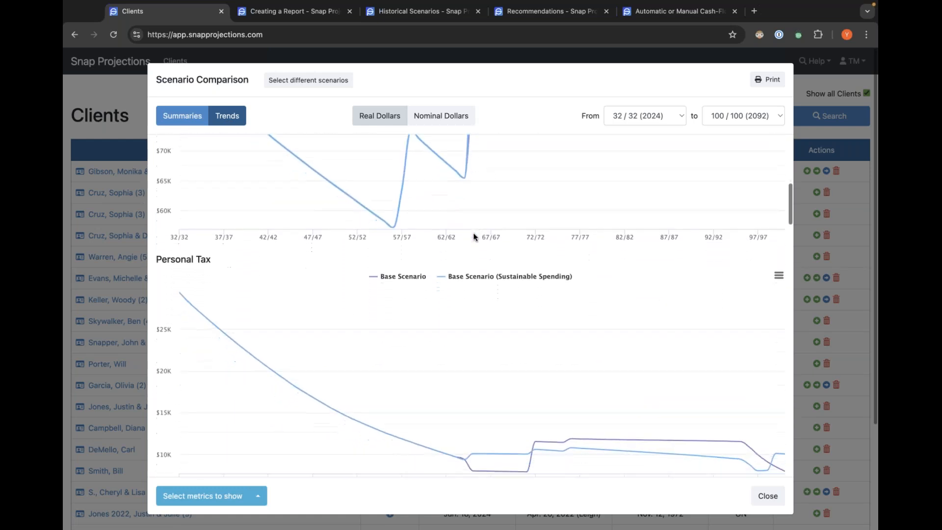
{"action": "scroll", "coordinate": [474, 237], "scroll_direction": "down", "scroll_amount": 5}
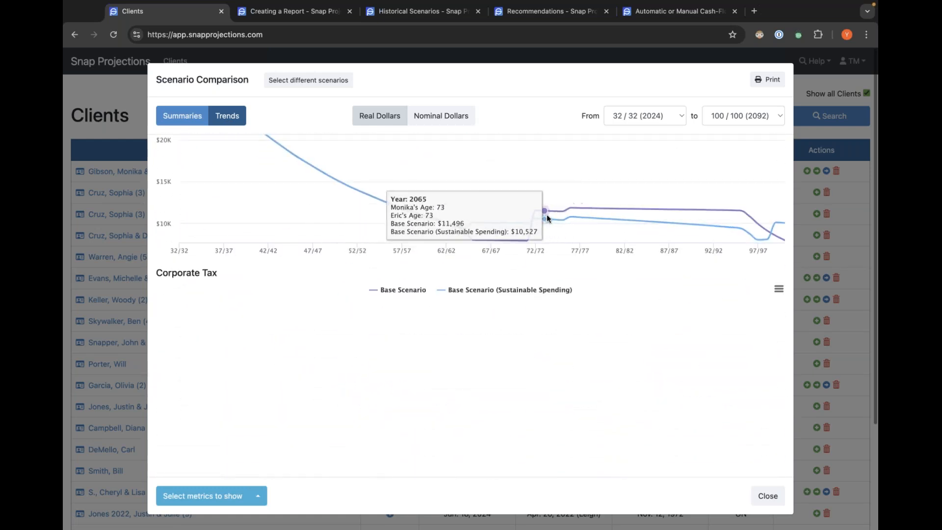
{"action": "scroll", "coordinate": [545, 220], "scroll_direction": "down", "scroll_amount": 10}
{"action": "scroll", "coordinate": [499, 250], "scroll_direction": "down", "scroll_amount": 10}
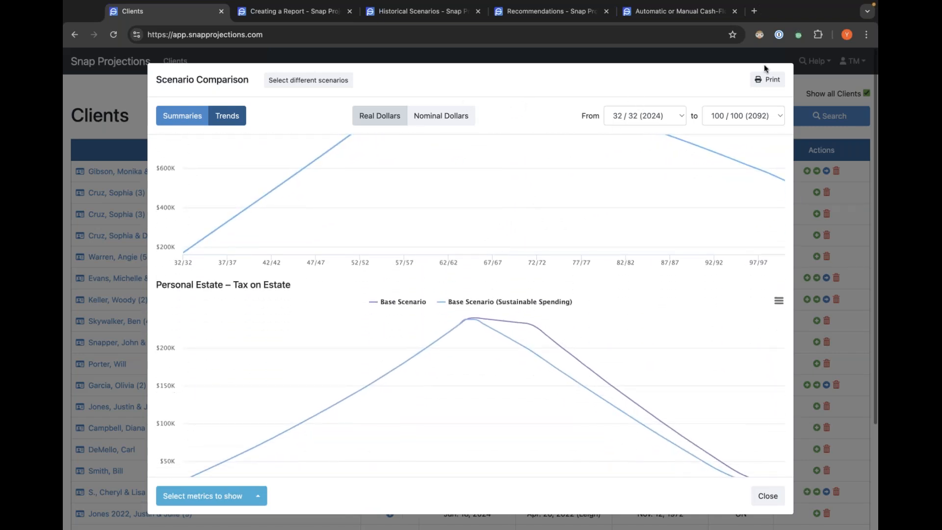
Print the scenario comparison charts, then close the comparison window on the clients page.
{"action": "left_click", "coordinate": [768, 80]}
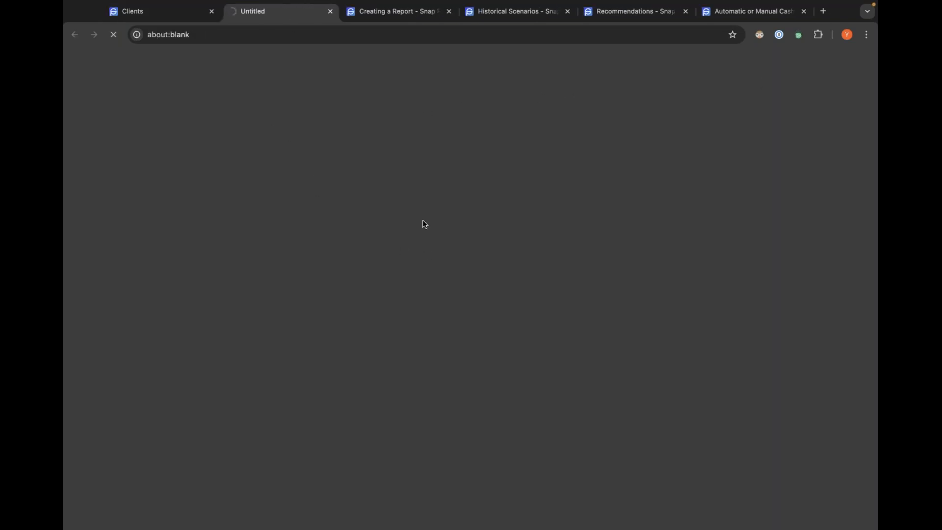
{"action": "left_click", "coordinate": [160, 18]}
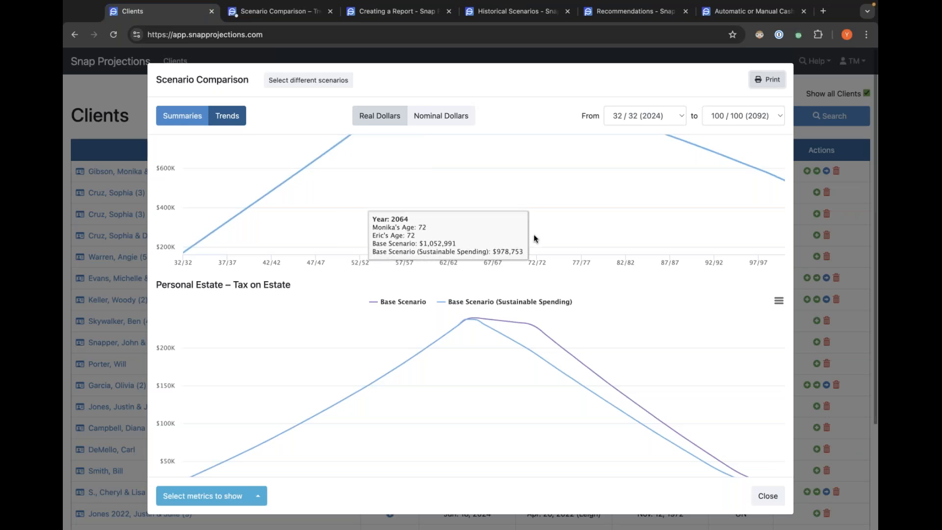
{"action": "scroll", "coordinate": [535, 238], "scroll_direction": "down", "scroll_amount": 20}
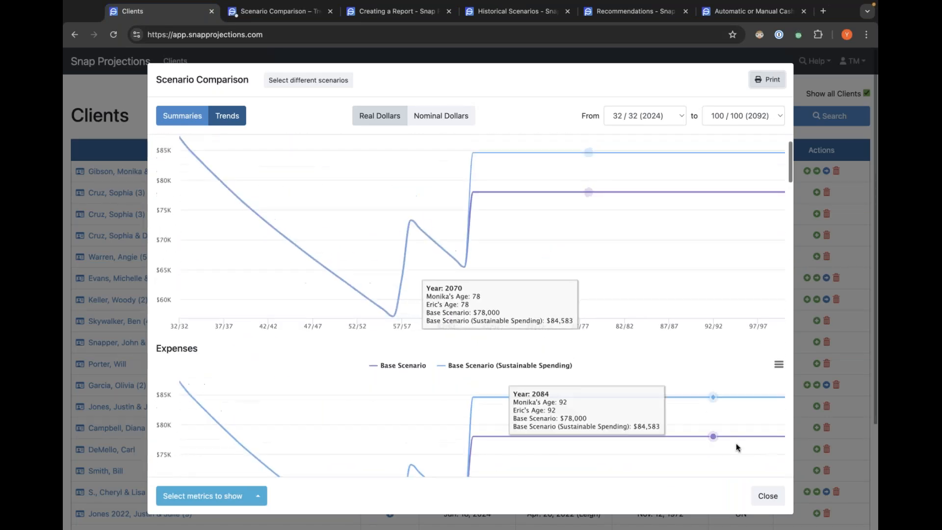
{"action": "left_click", "coordinate": [767, 496]}
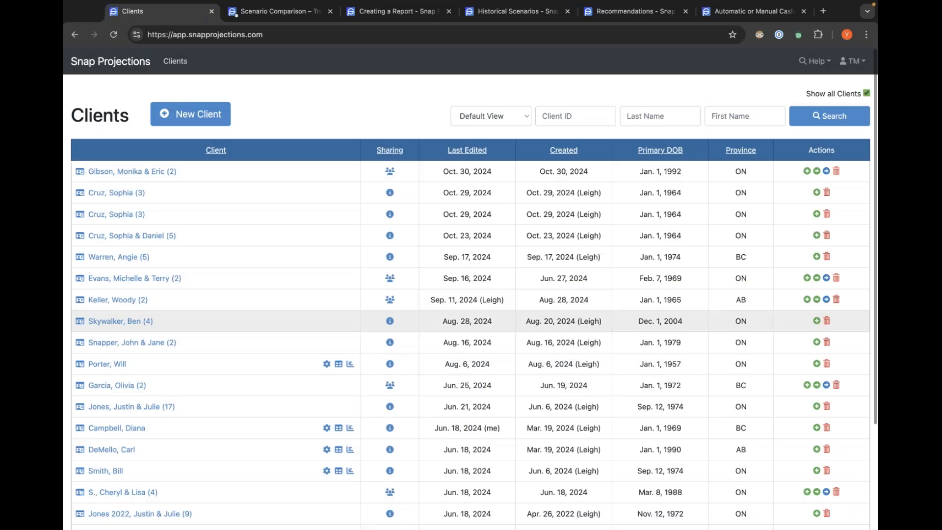